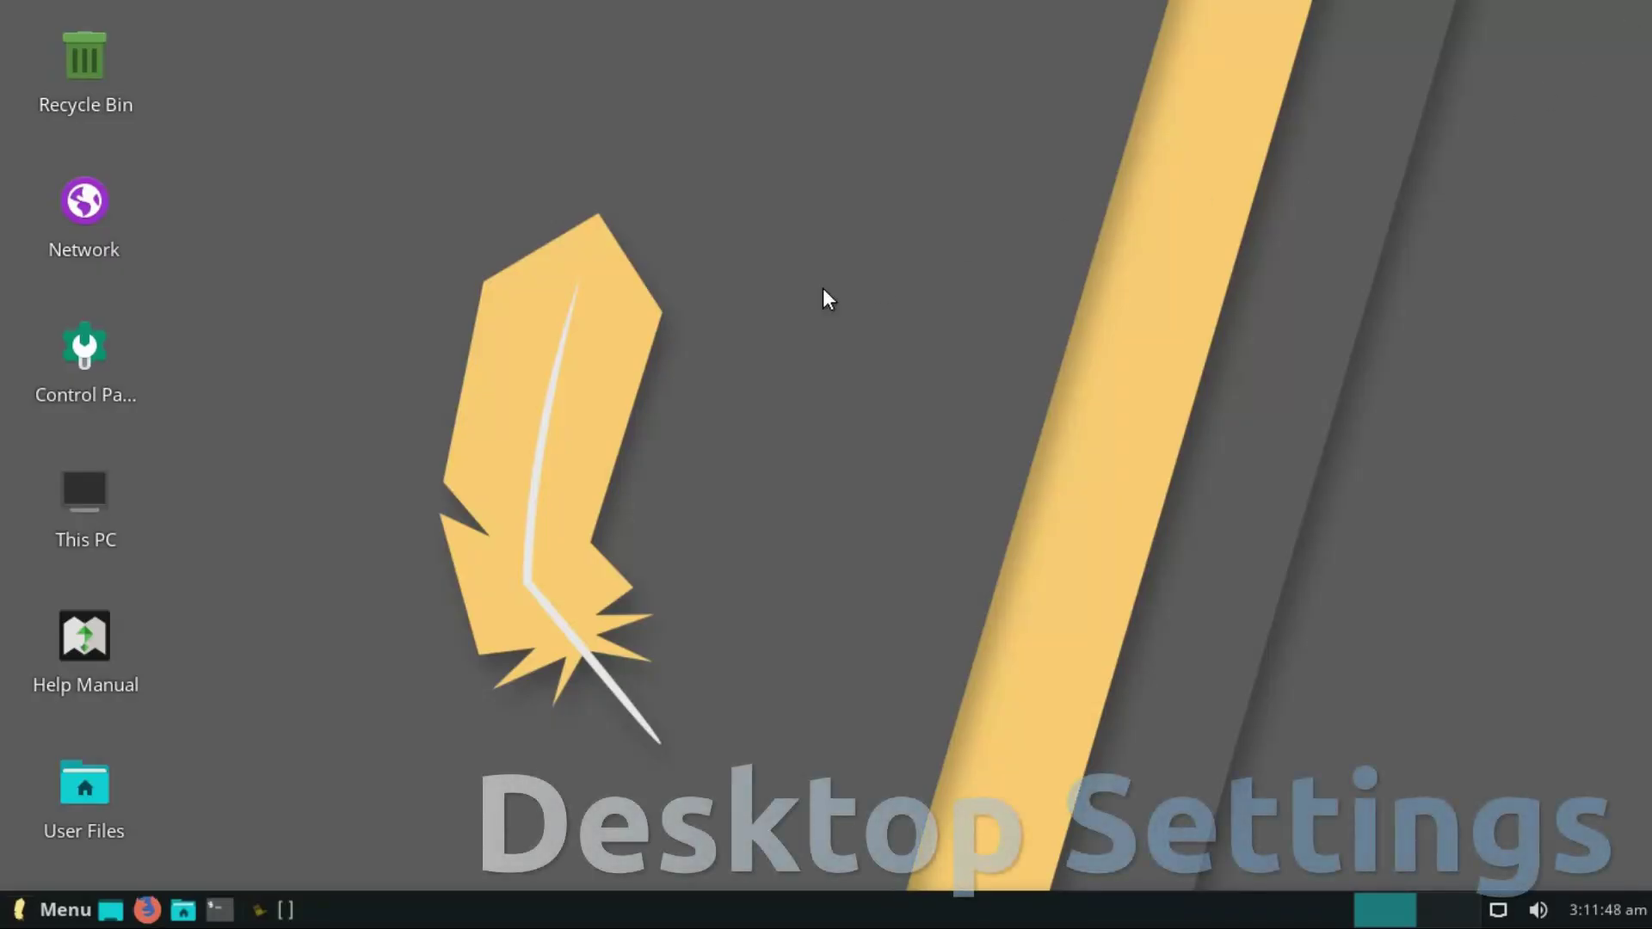
- Open the Desktop folder in the file manager, view its About information, then close it
right_click(822, 293)
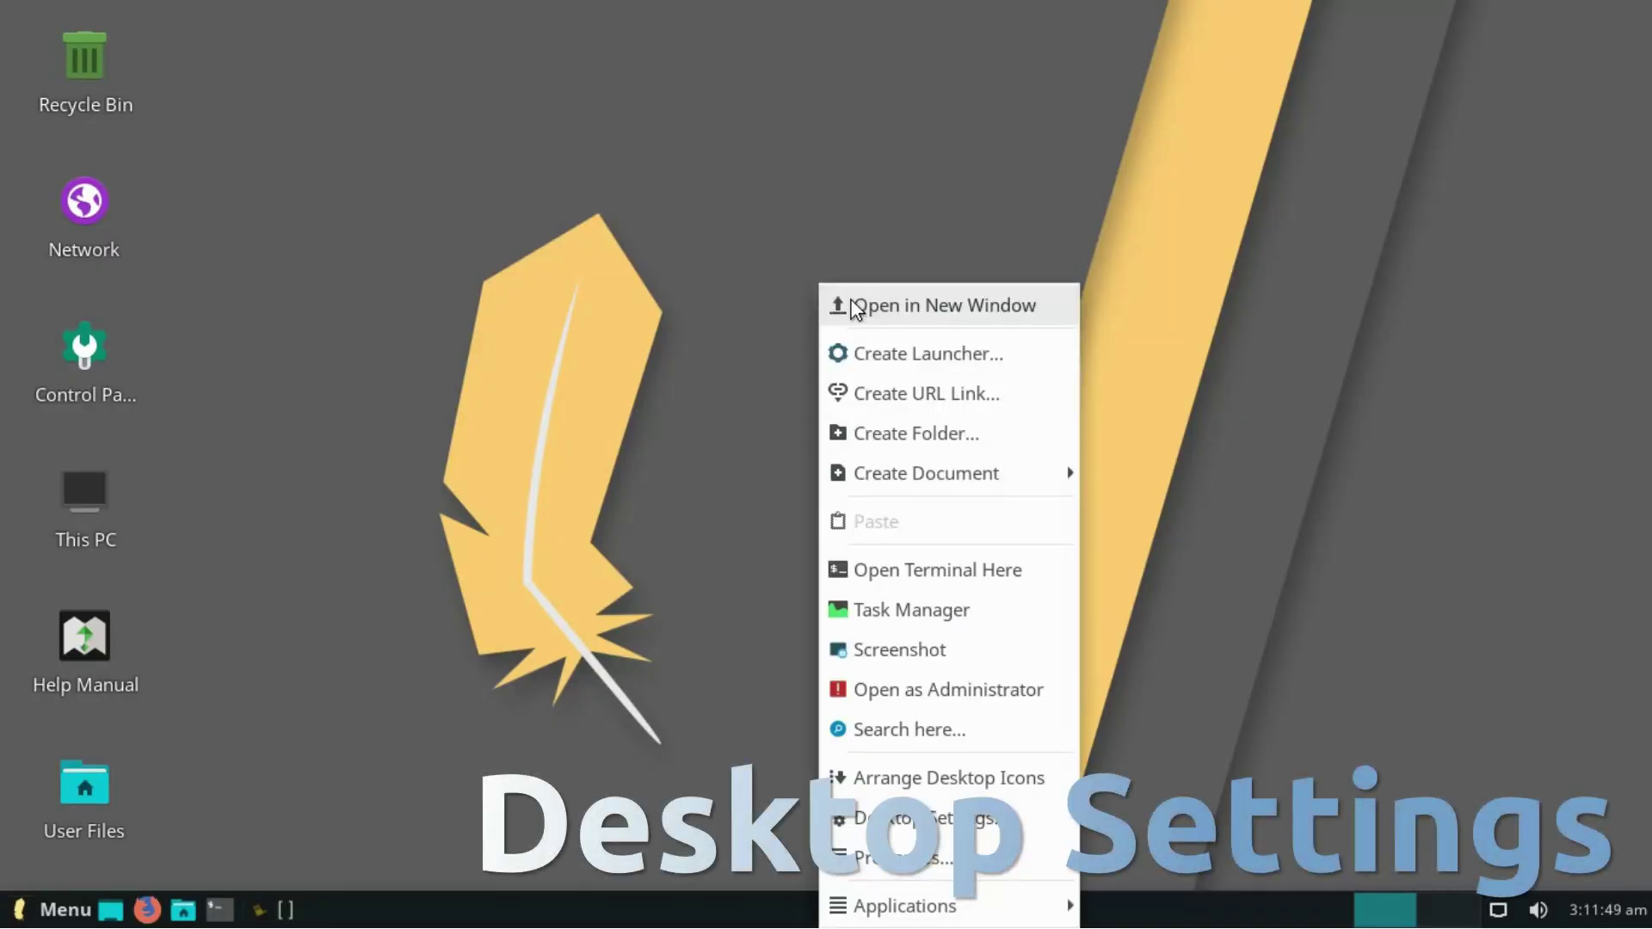
left_click(834, 303)
left_click(222, 48)
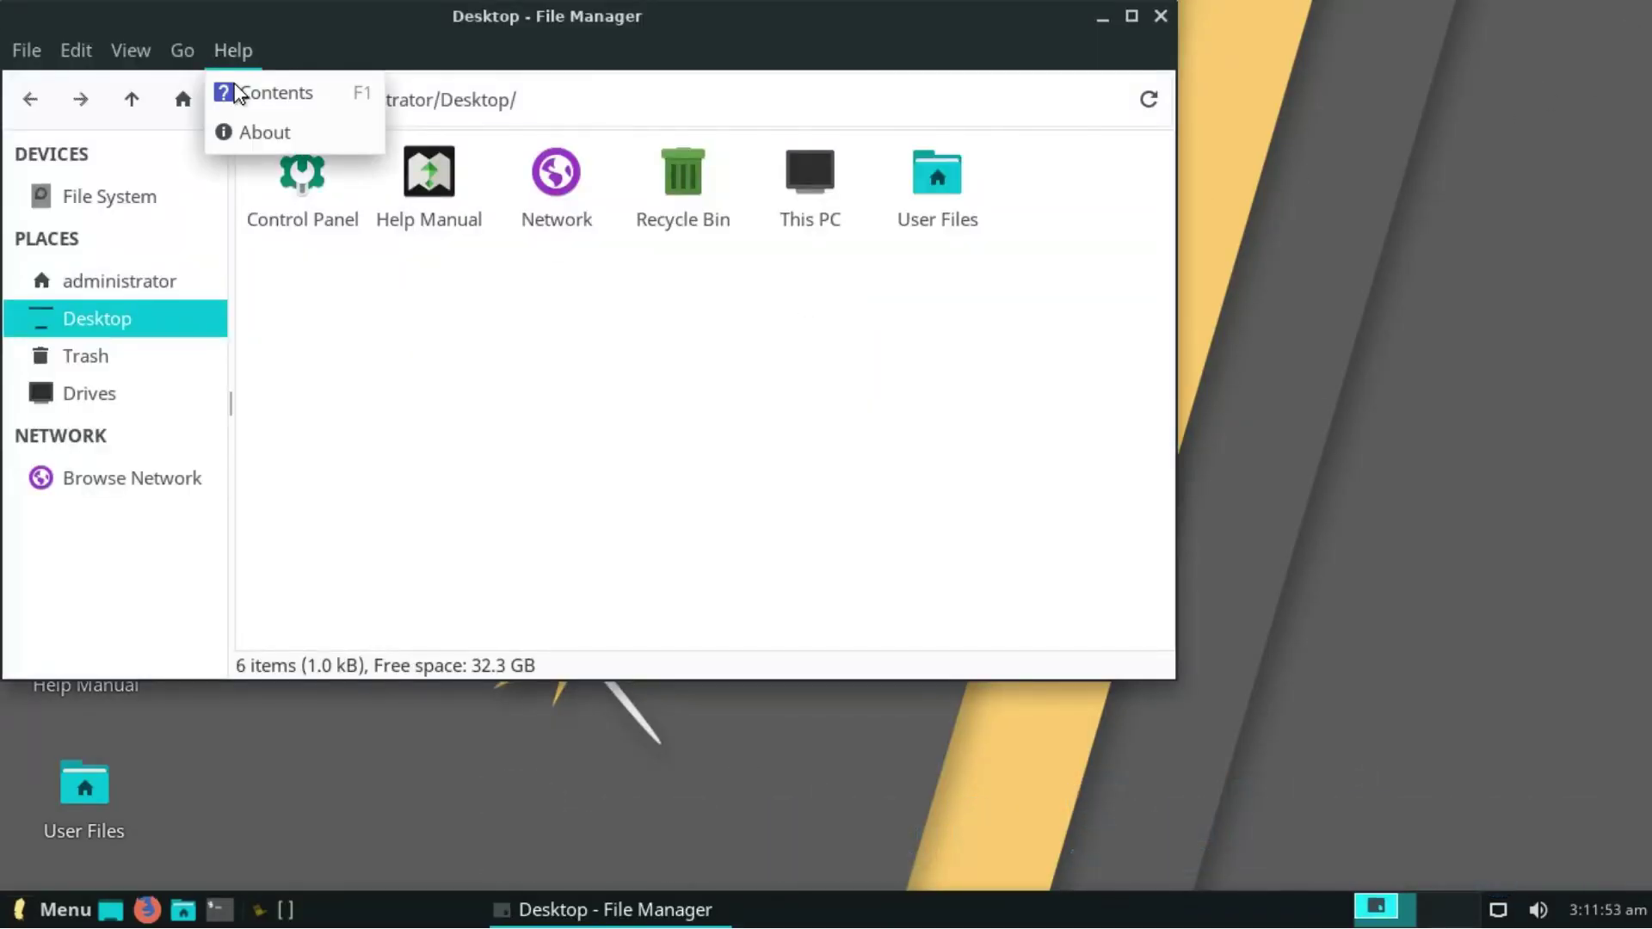
left_click(251, 128)
left_click(784, 90)
left_click(1161, 16)
- Create a Firefox Web Browser launcher on the desktop by searching 'fire'
right_click(927, 341)
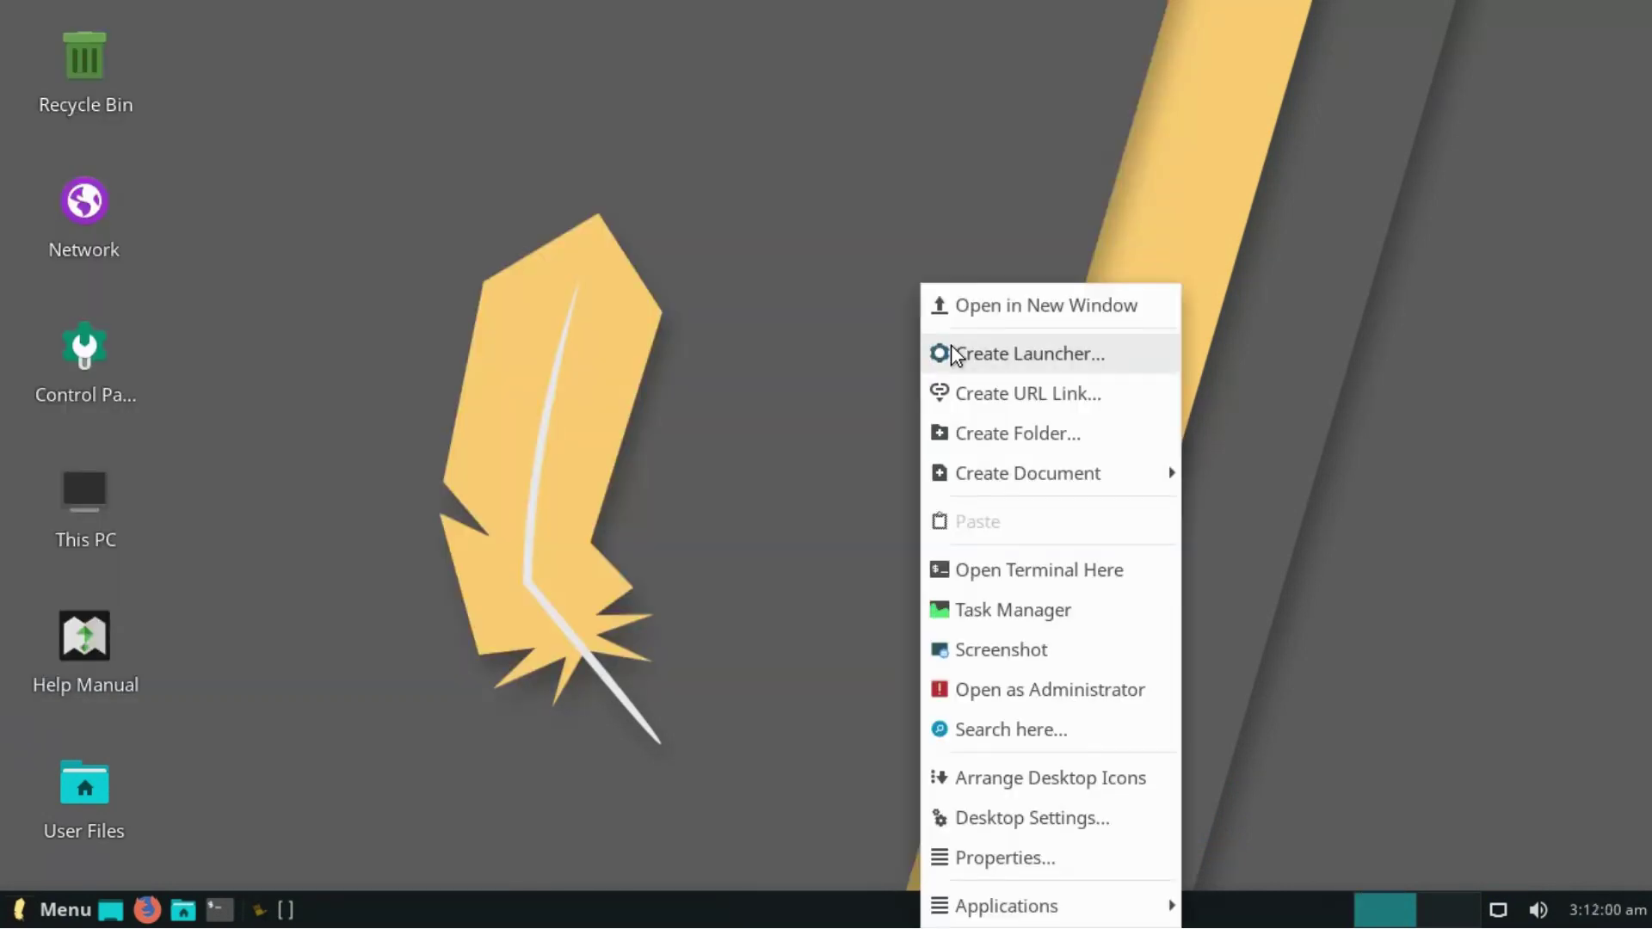
left_click(949, 353)
type("fire")
left_click(950, 361)
left_click(1012, 684)
right_click(850, 343)
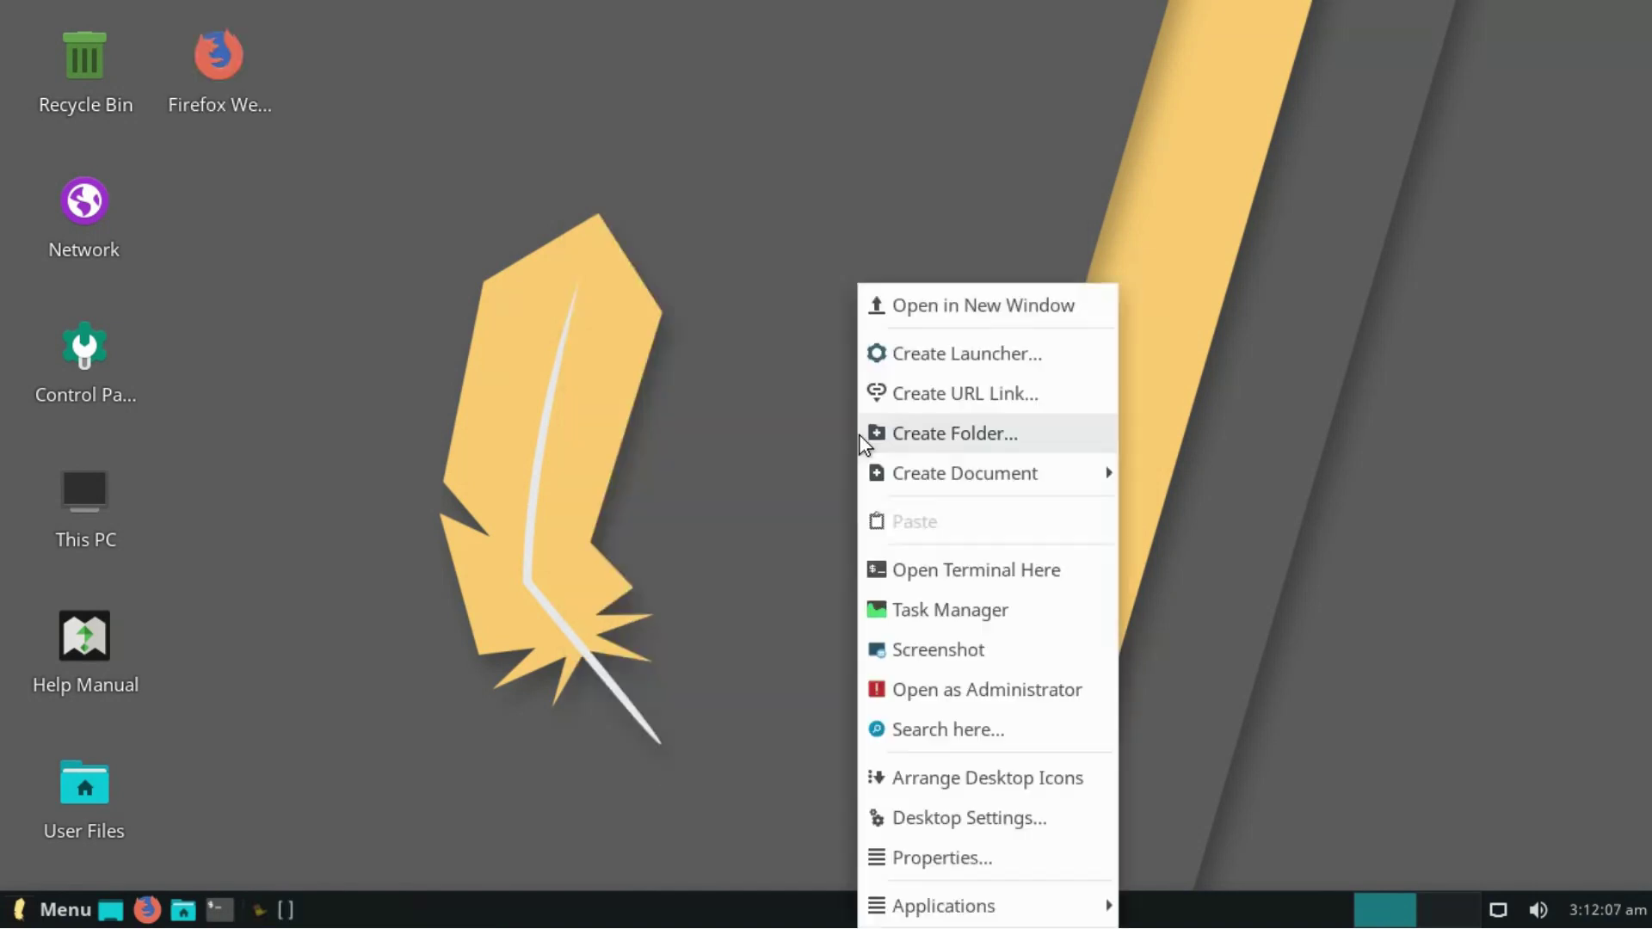
left_click(889, 395)
left_click(857, 459)
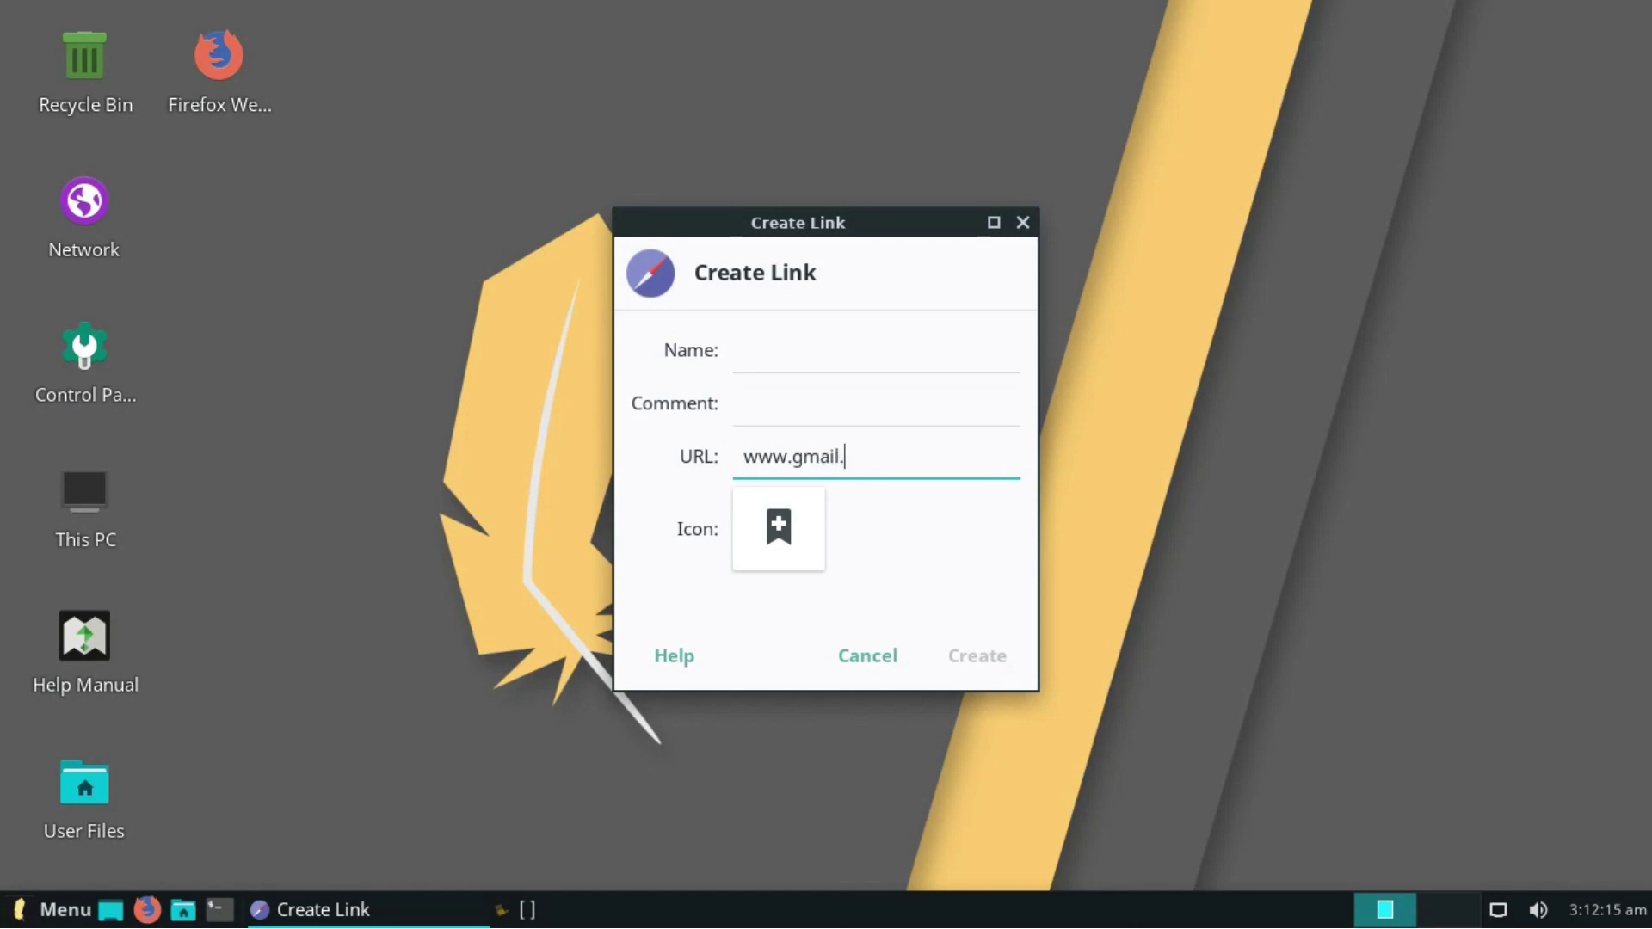
left_click(797, 352)
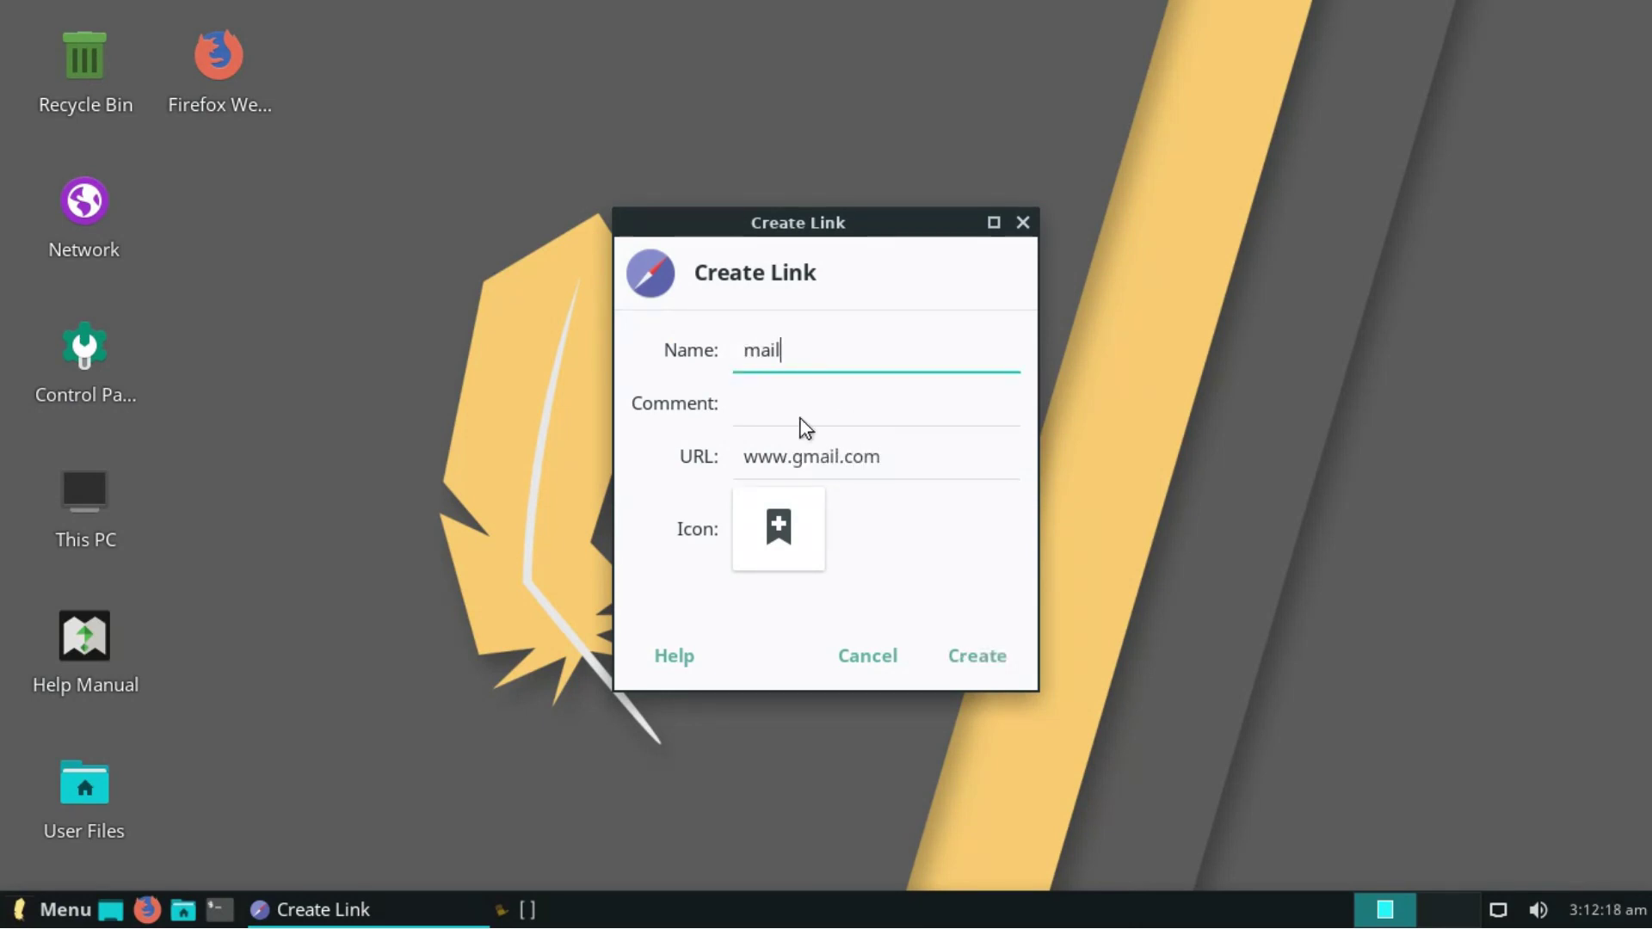
- Give the link the folder-blue-mail icon, found by searching 'mail', and create it
left_click(791, 510)
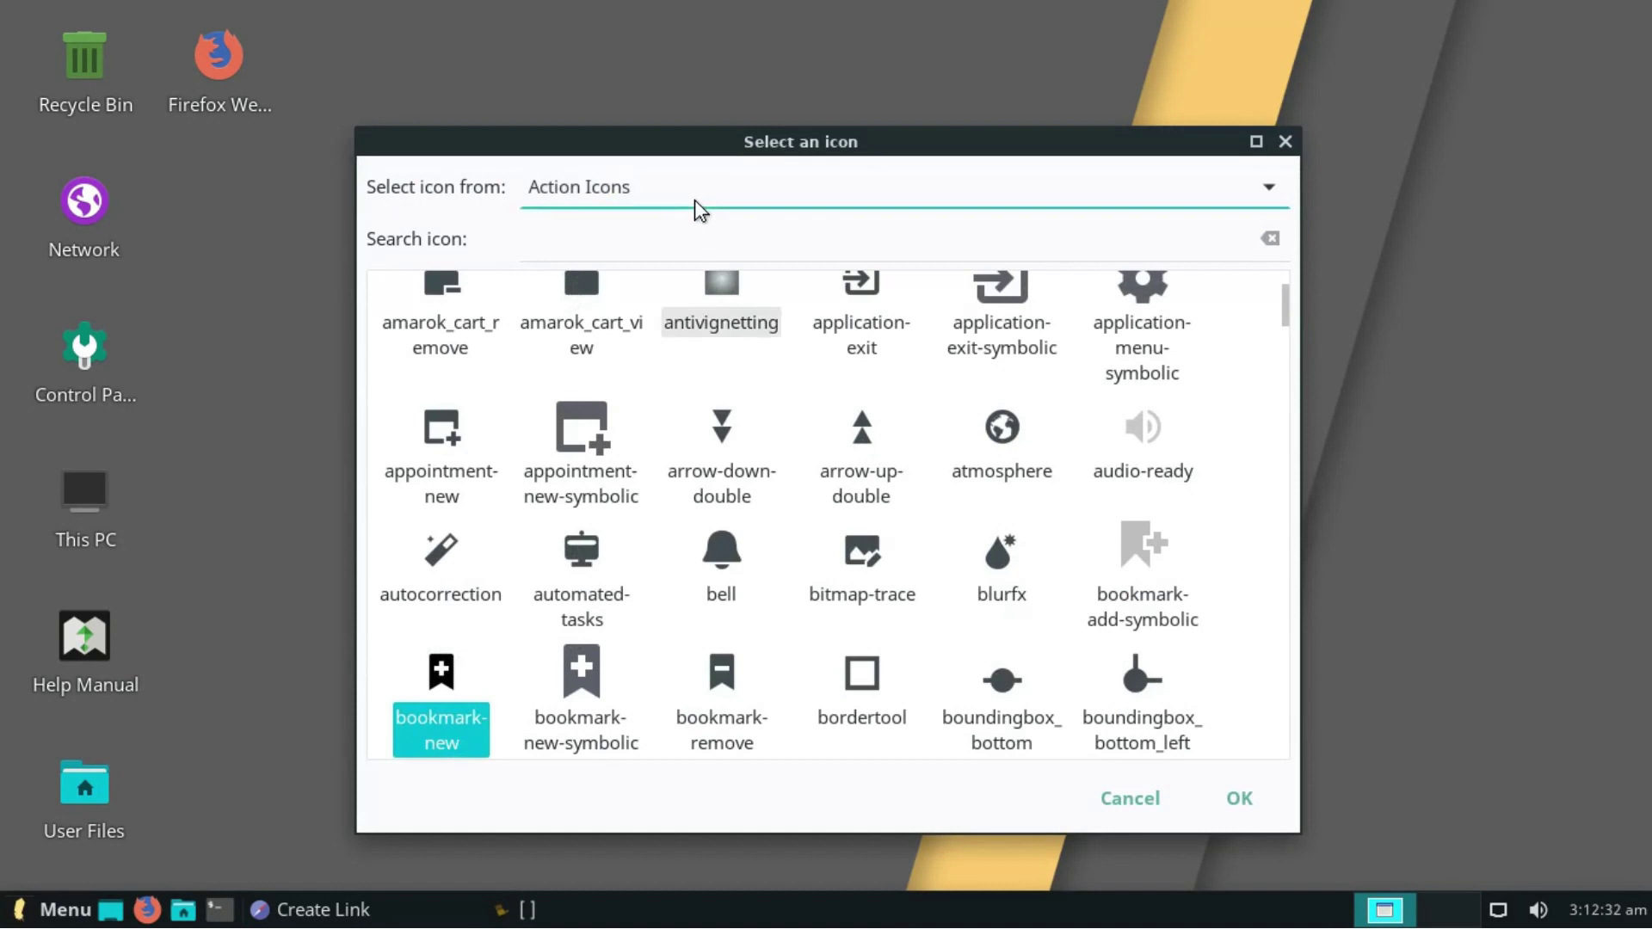
left_click(695, 200)
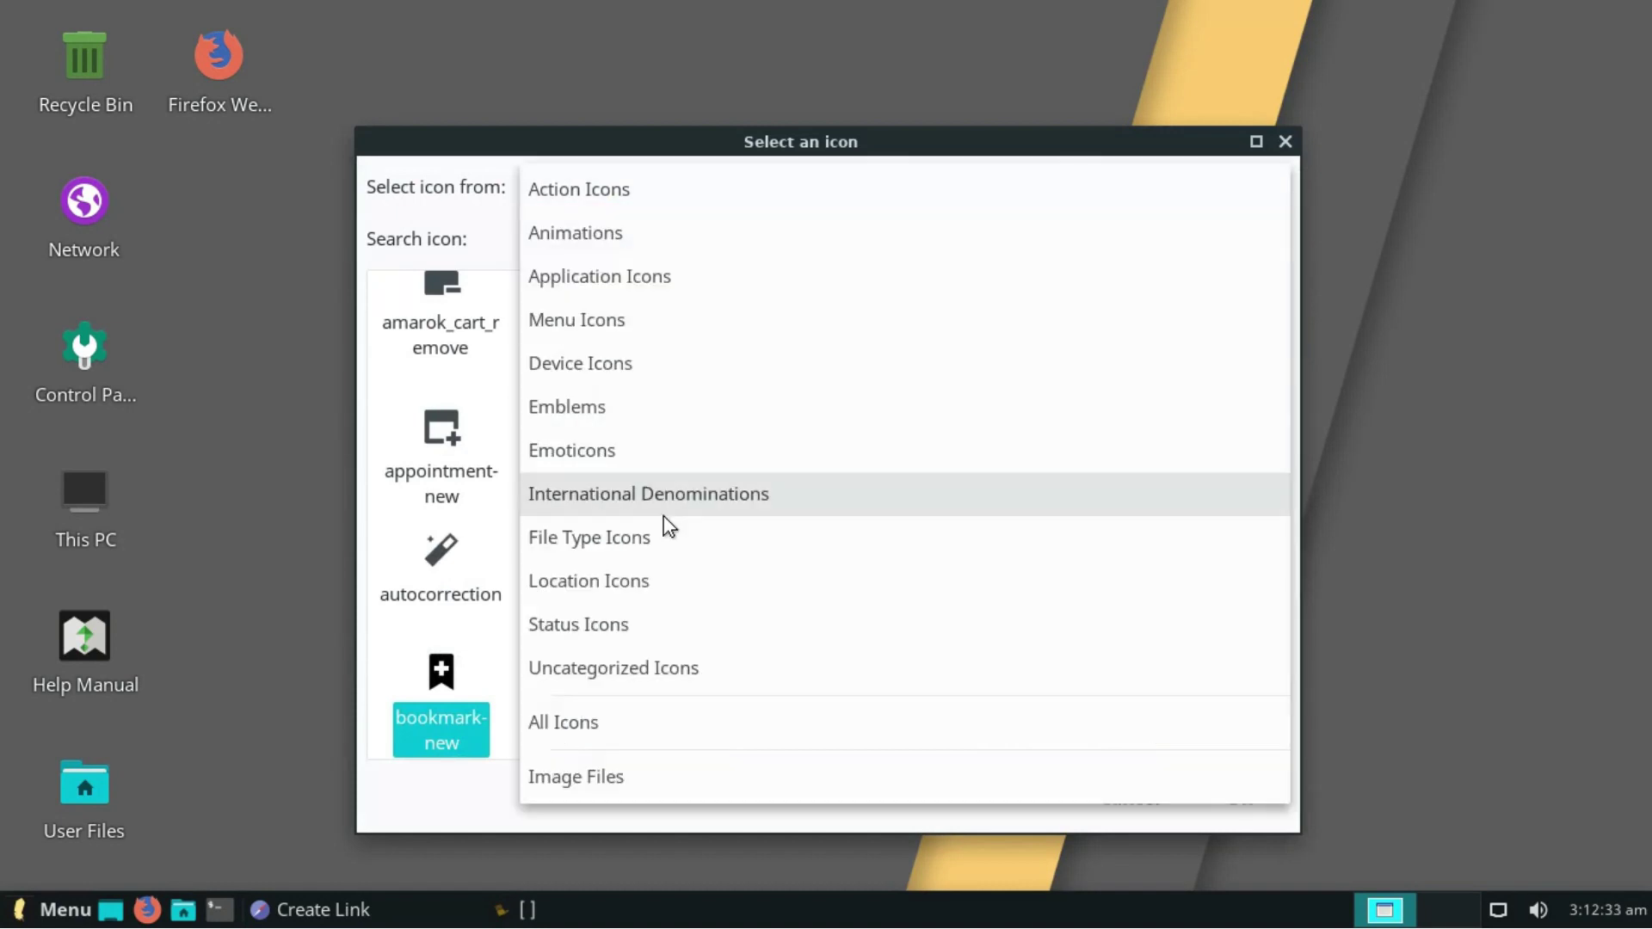
left_click(612, 721)
left_click(593, 240)
type("mail")
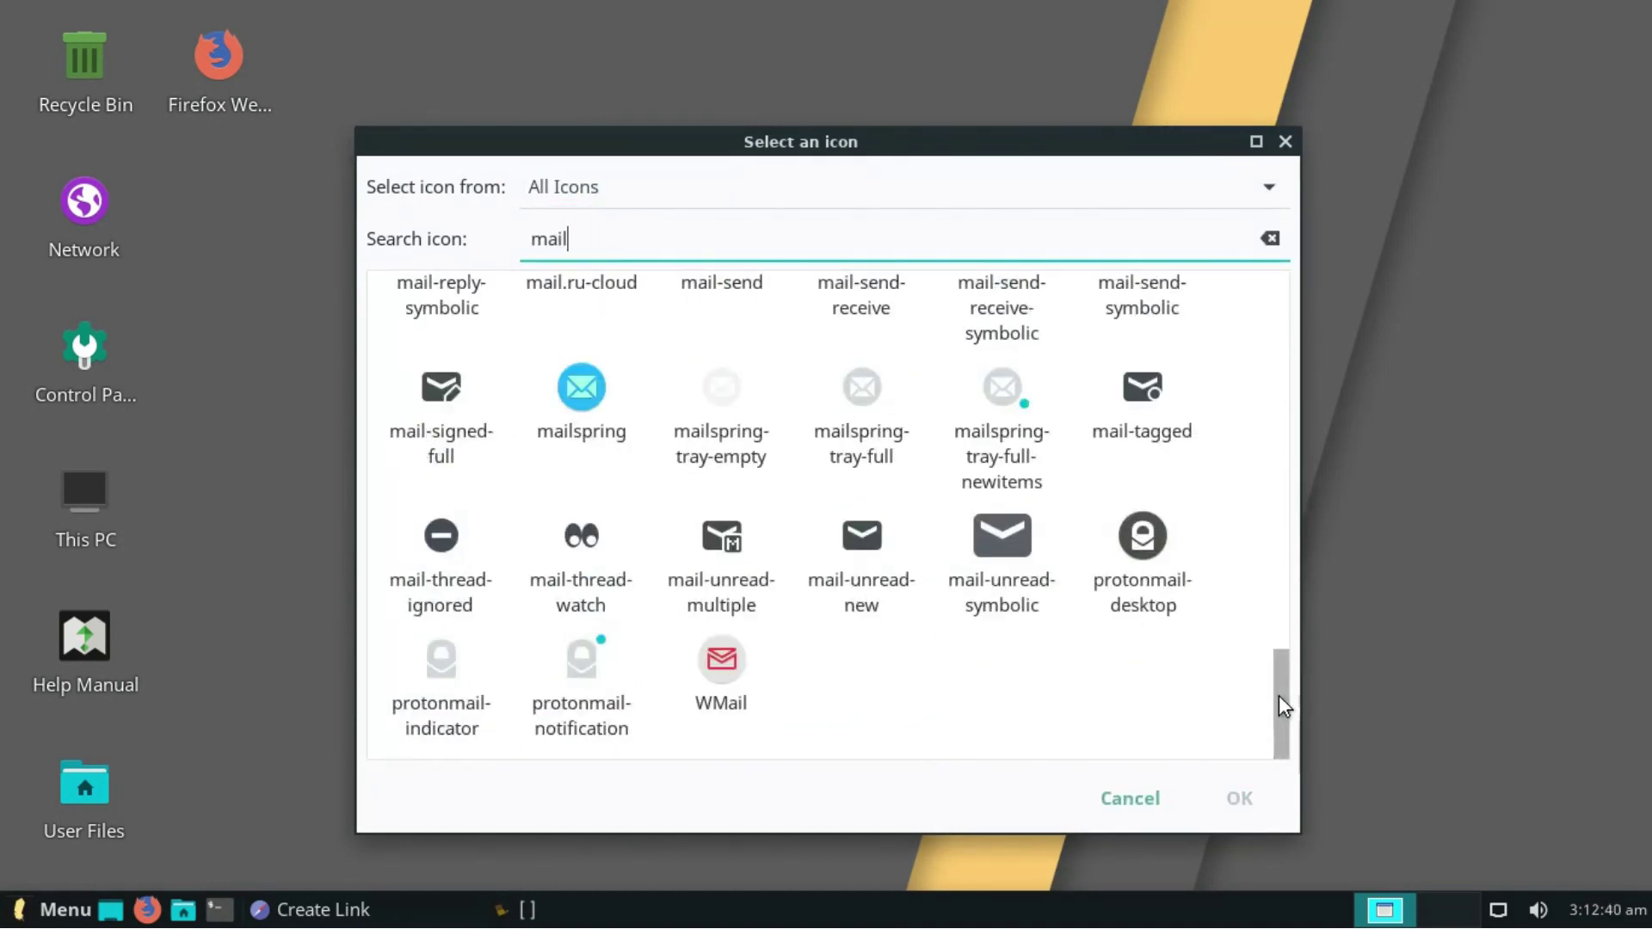
left_click_drag(1284, 695, 1333, 214)
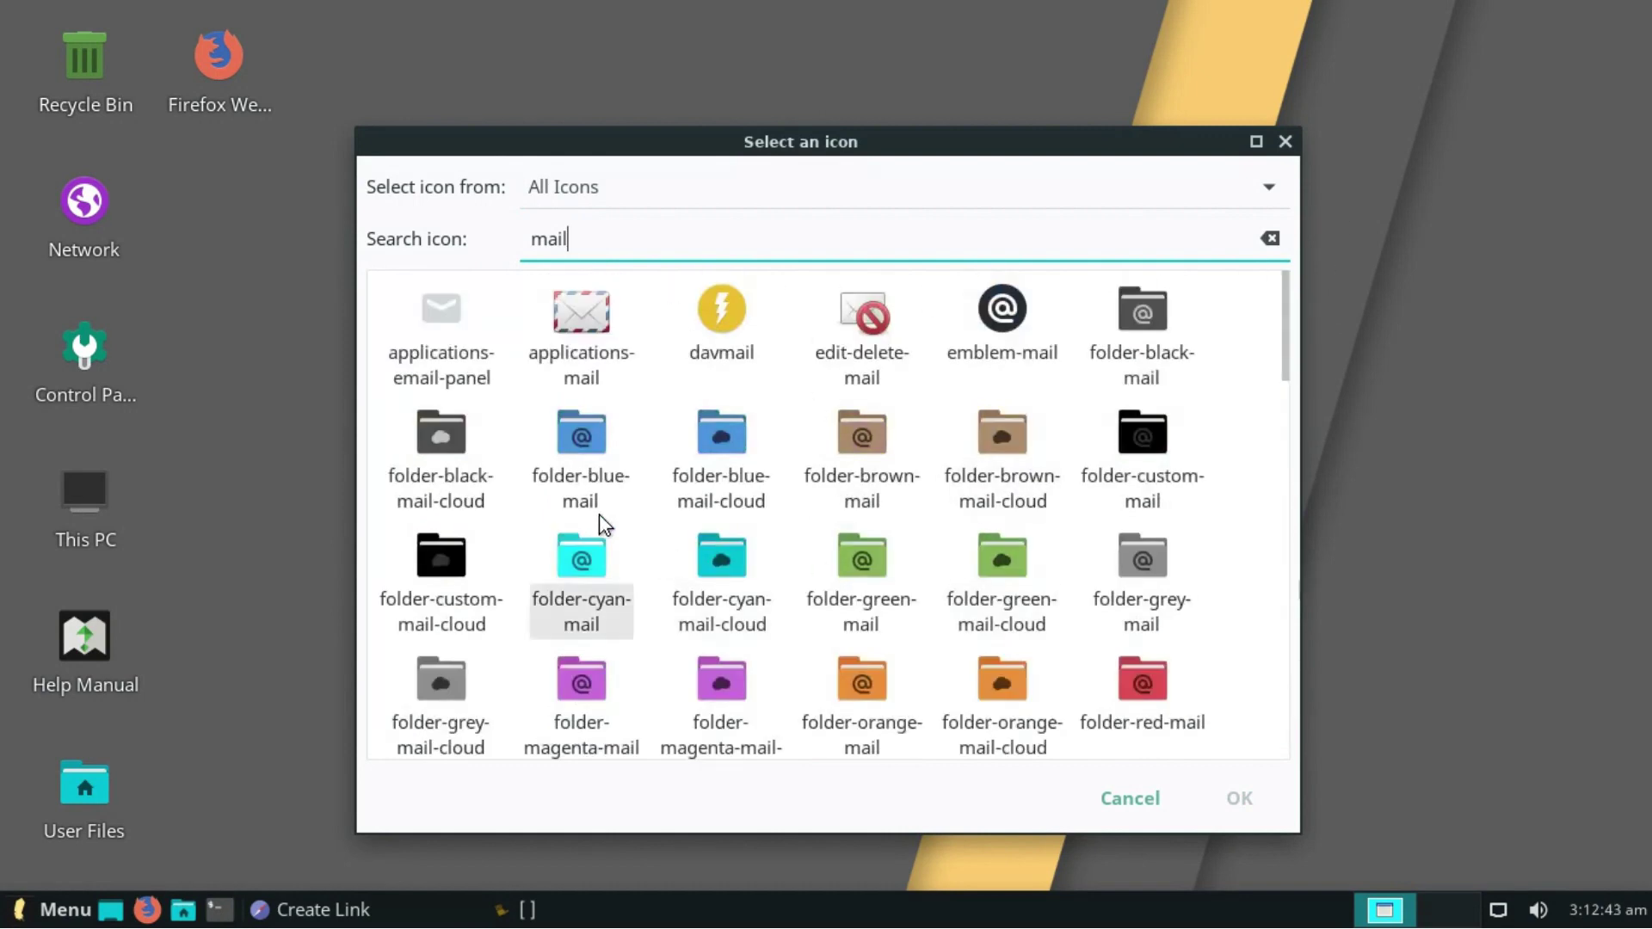
left_click(568, 446)
left_click(1241, 802)
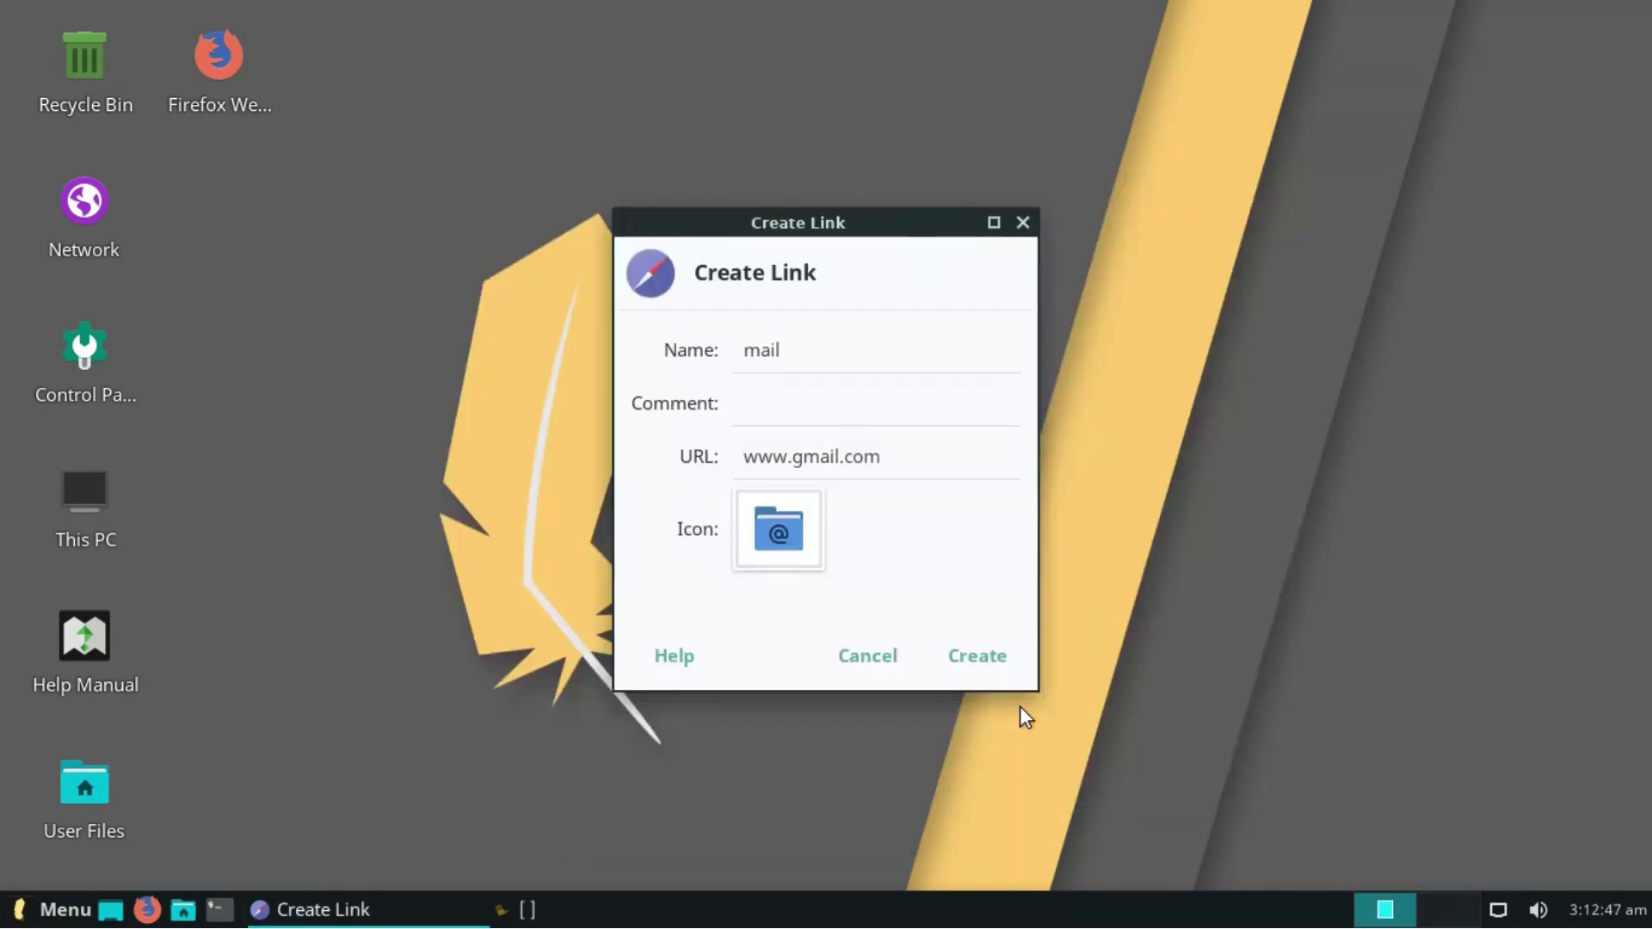
left_click(977, 656)
- Open the new mail link, trust it, then close the Gmail browser window
double_click(211, 208)
left_click(879, 570)
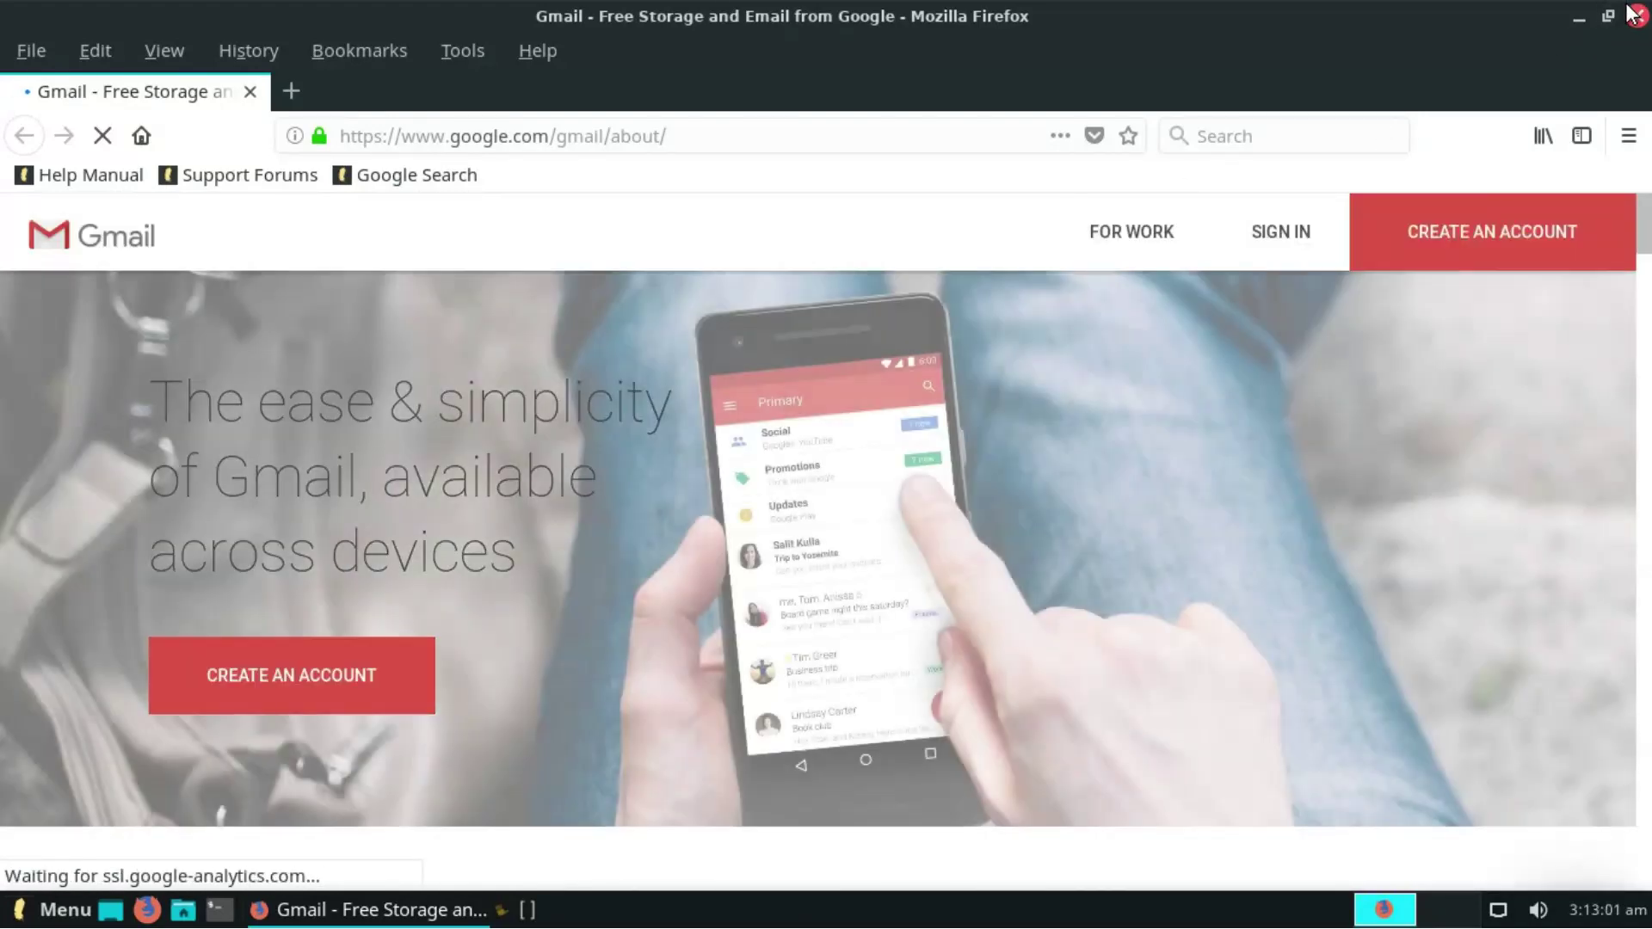
key("alt+F4")
right_click(953, 343)
left_click(1007, 431)
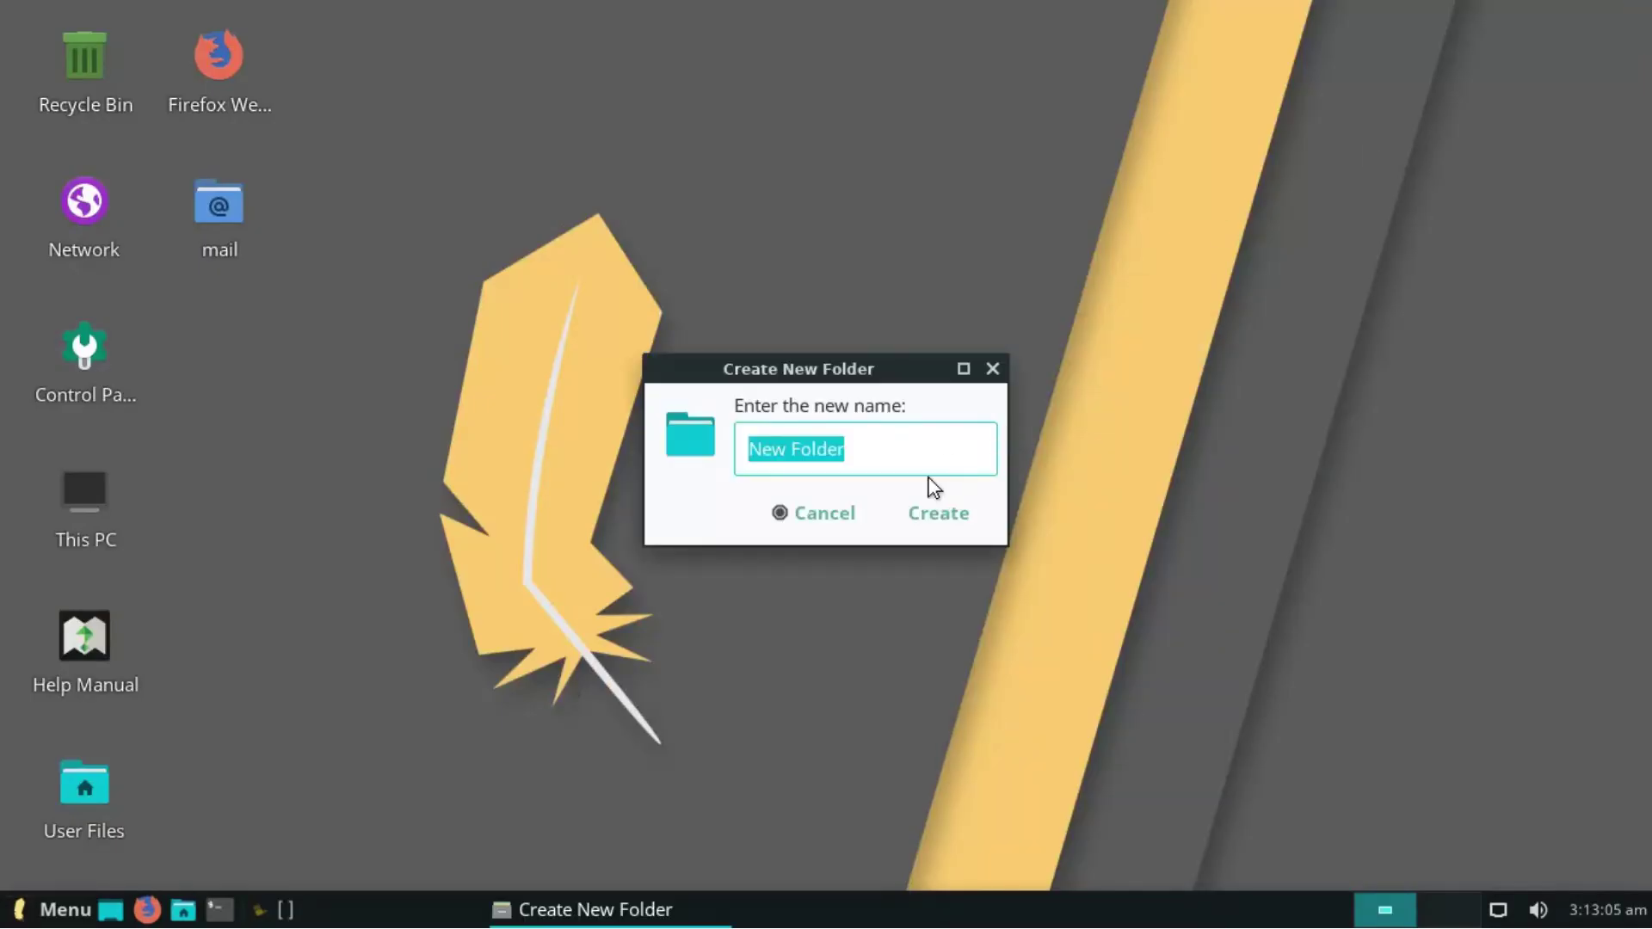
- Create New Folder and an empty New File on the desktop, then open a terminal there
left_click(936, 515)
right_click(803, 477)
mouse_move(1043, 191)
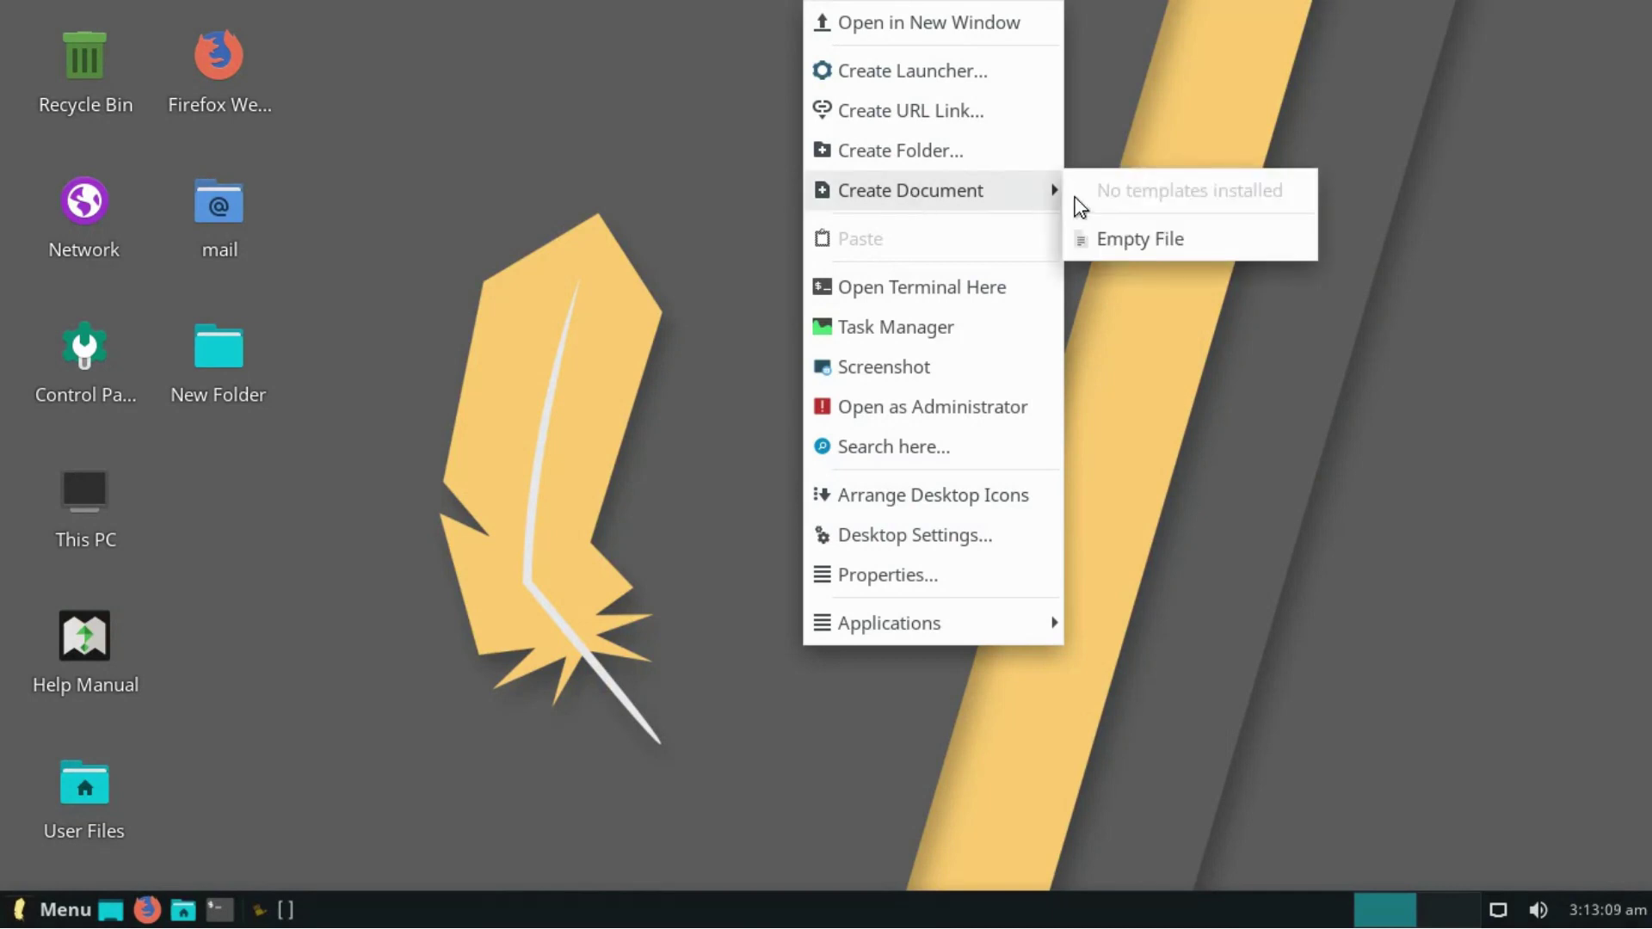
left_click(1133, 250)
left_click(934, 513)
right_click(849, 483)
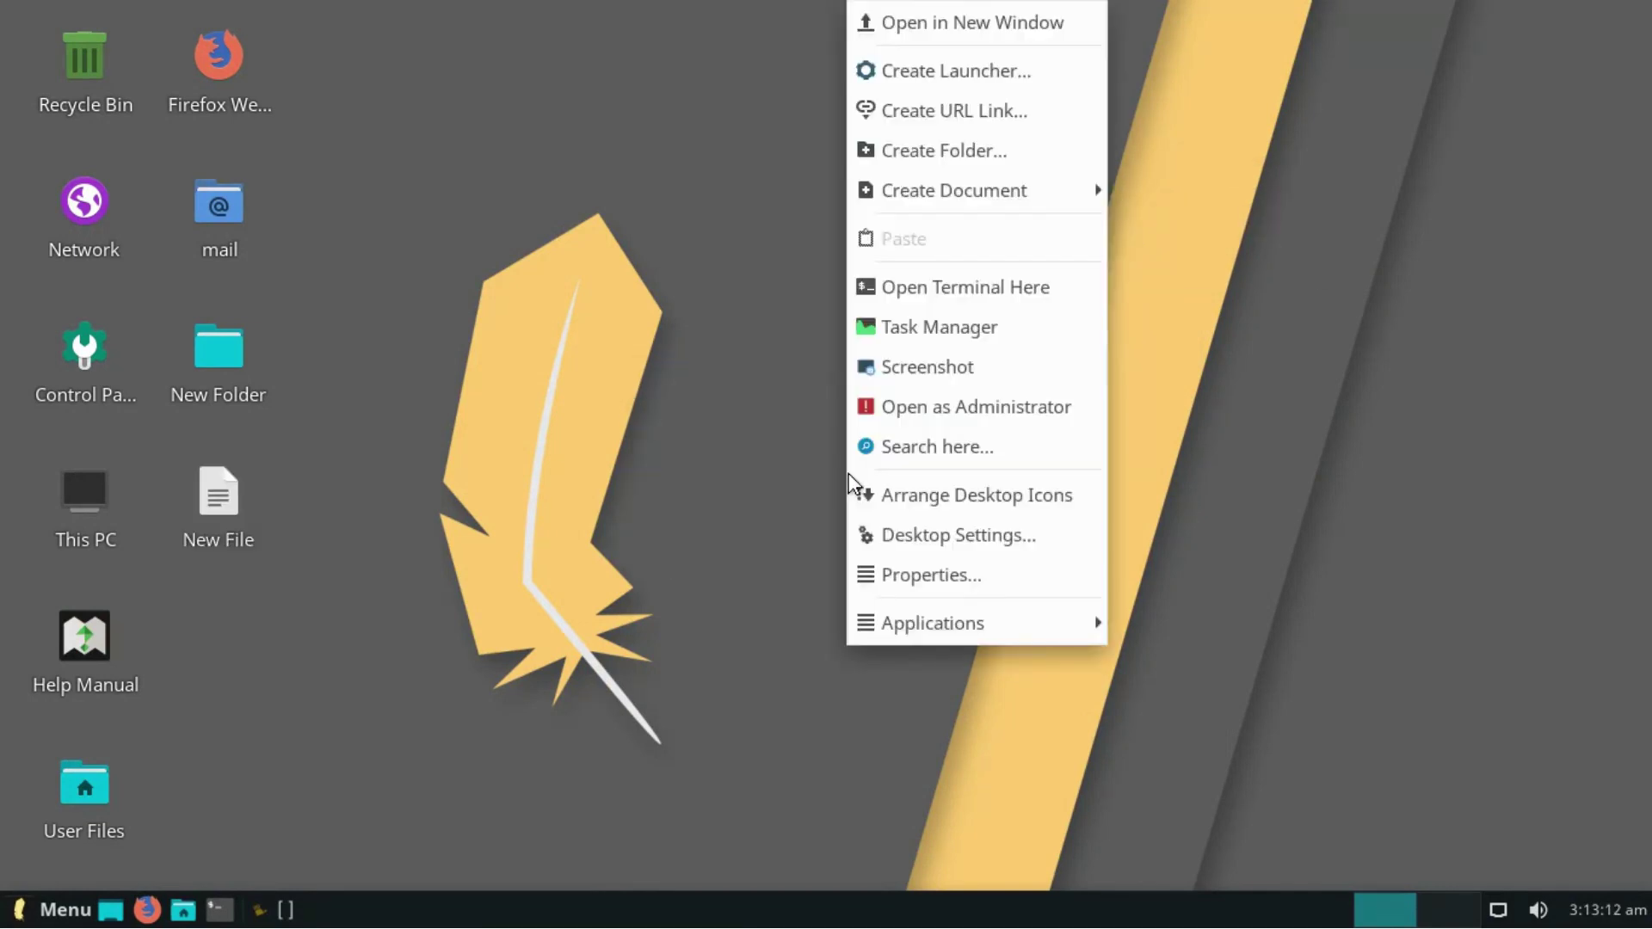
left_click(916, 302)
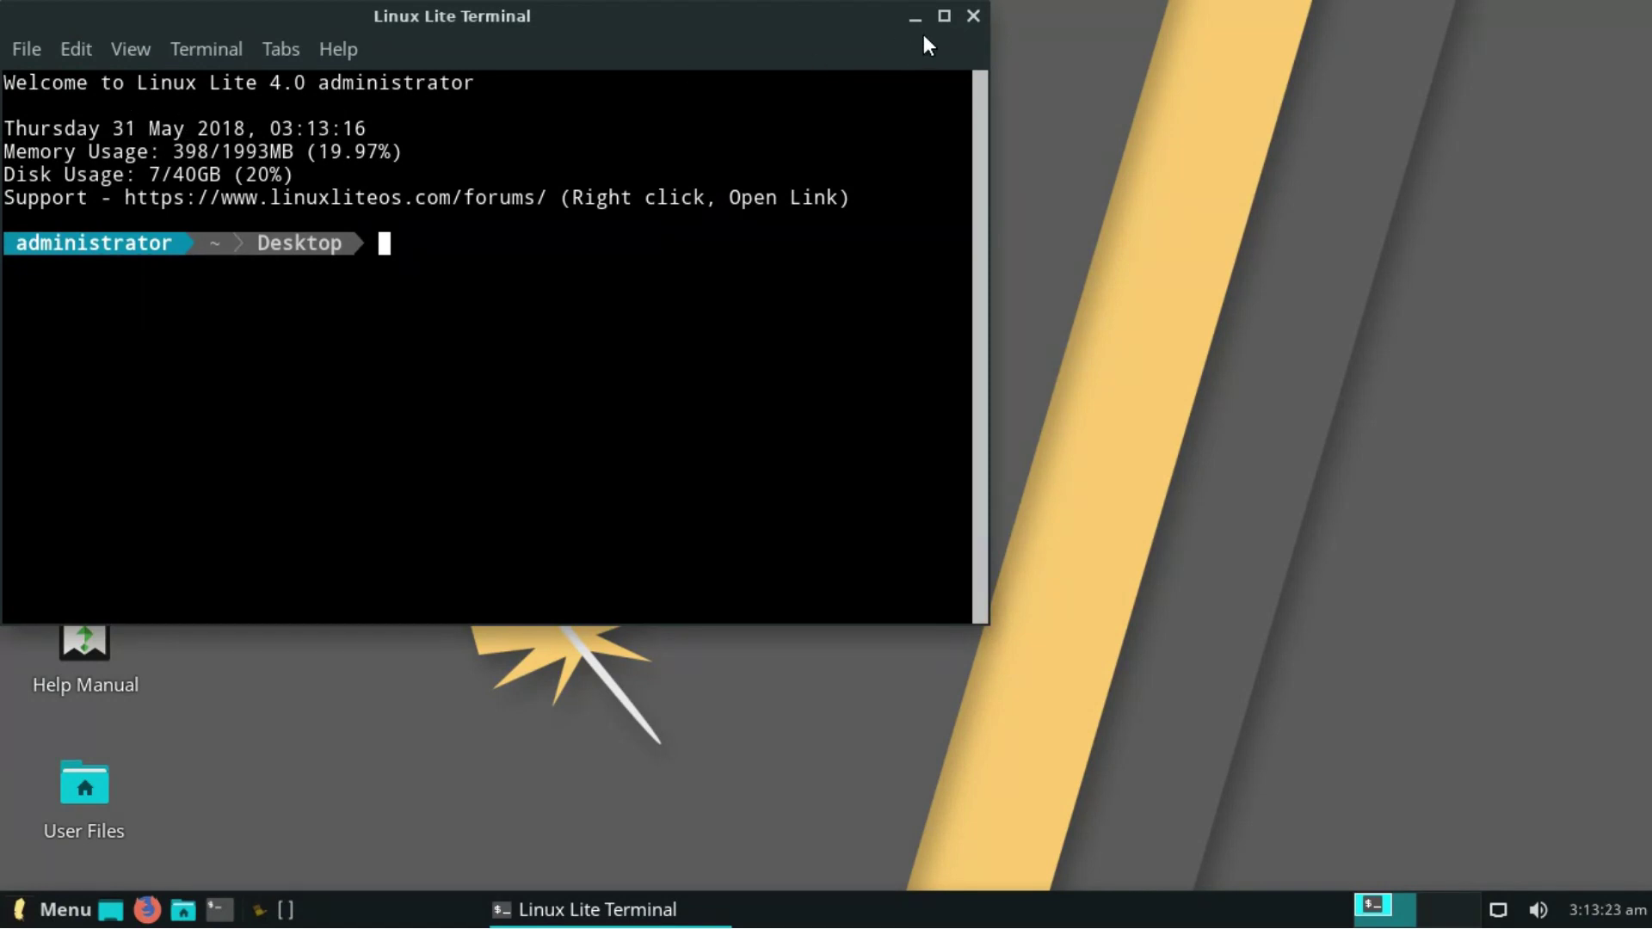
- Close the terminal, open Task Manager and tile it into the top-right quarter
left_click(973, 16)
right_click(745, 348)
left_click(750, 609)
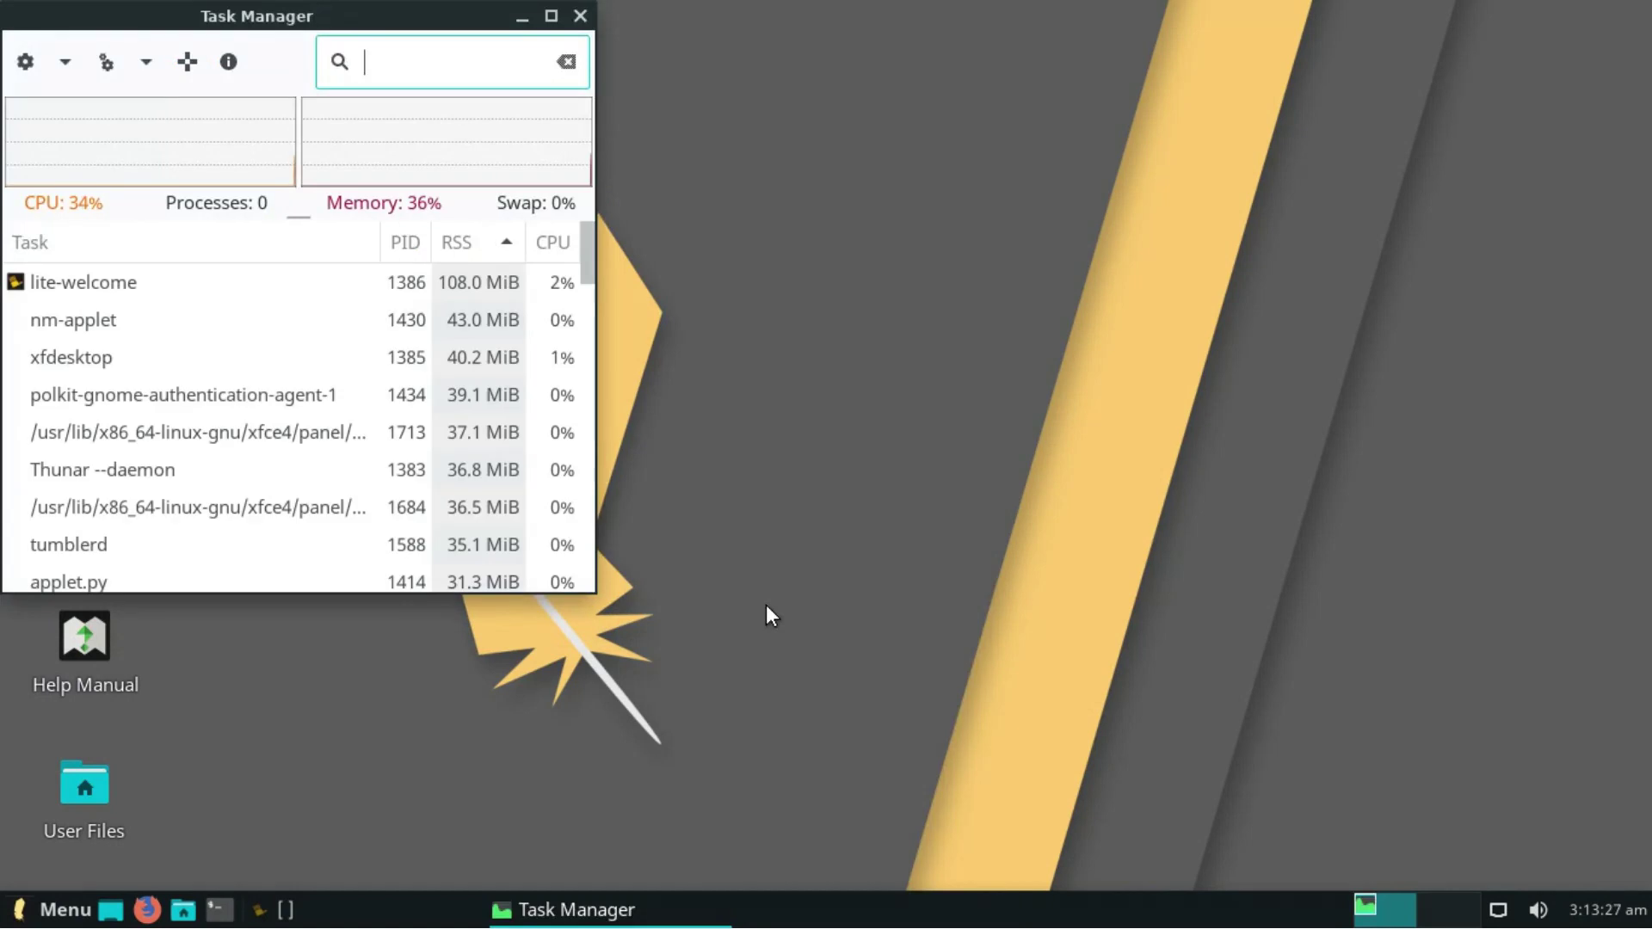
left_click_drag(273, 21, 1648, 4)
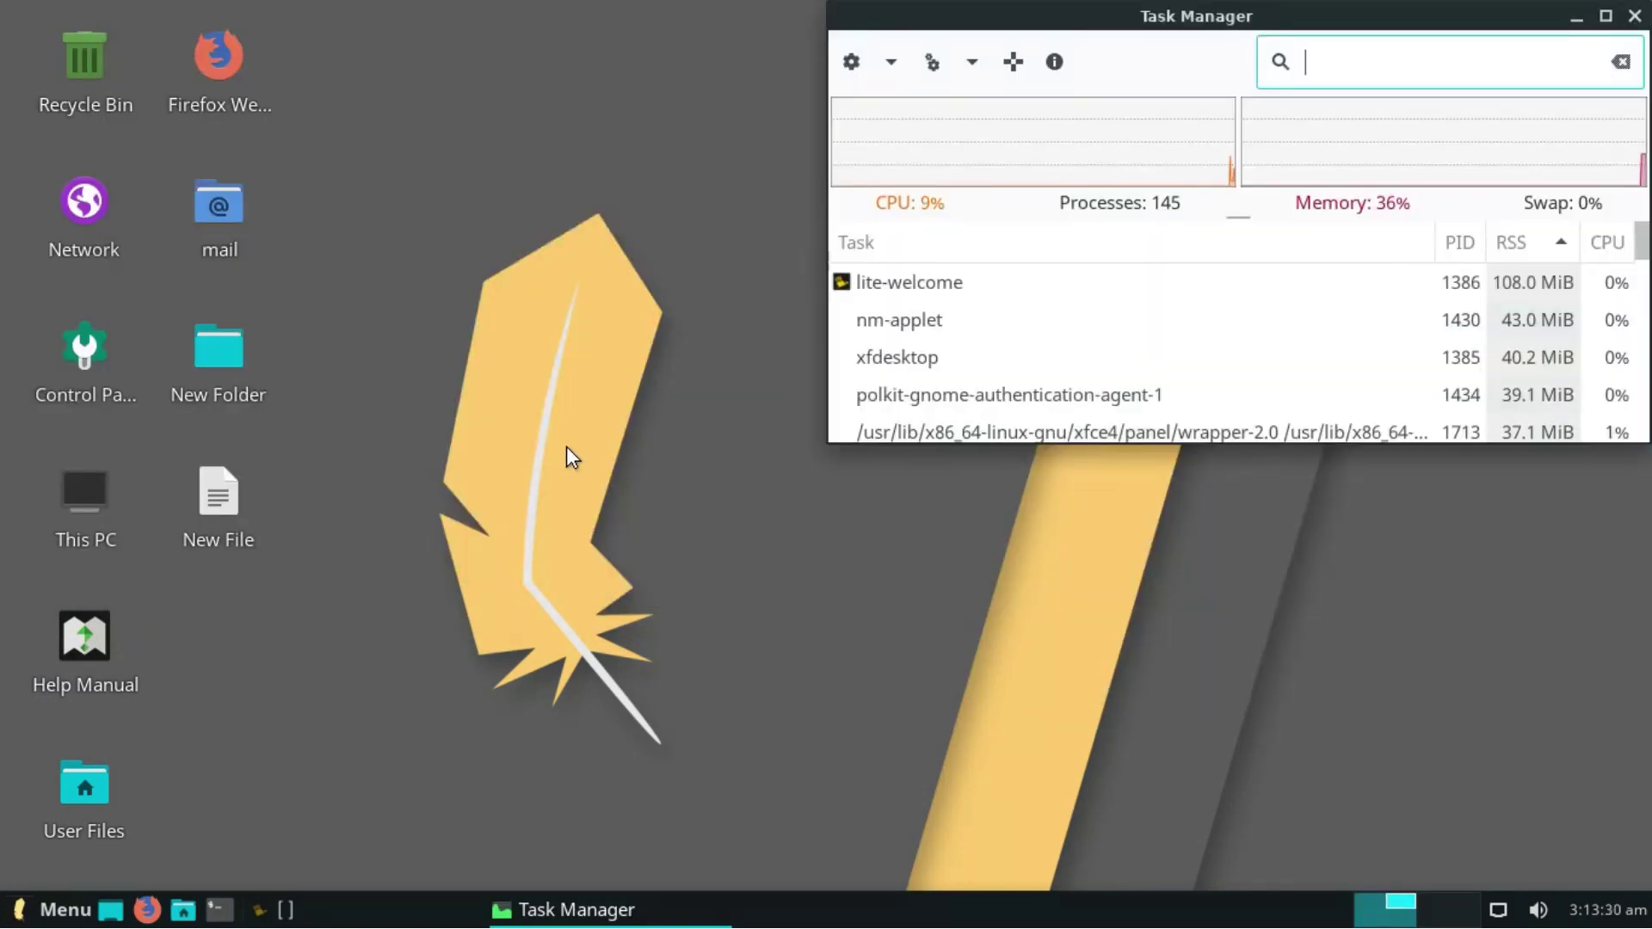
- Take an entire-screen screenshot and save it to the Desktop folder
right_click(570, 439)
left_click(627, 650)
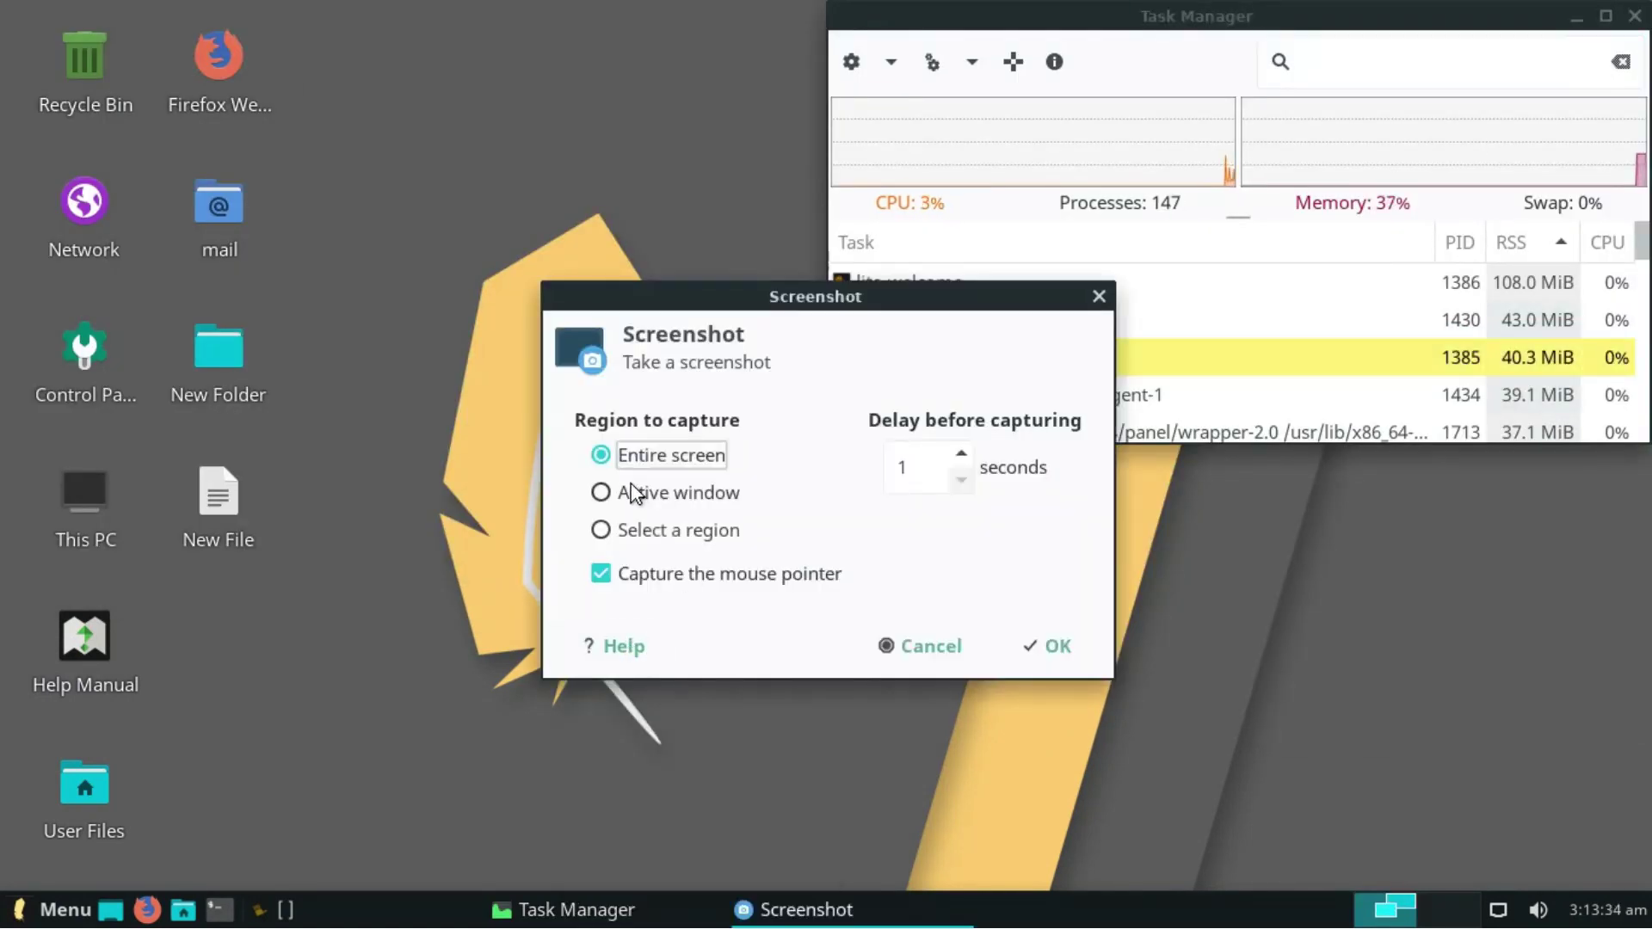
left_click(1016, 650)
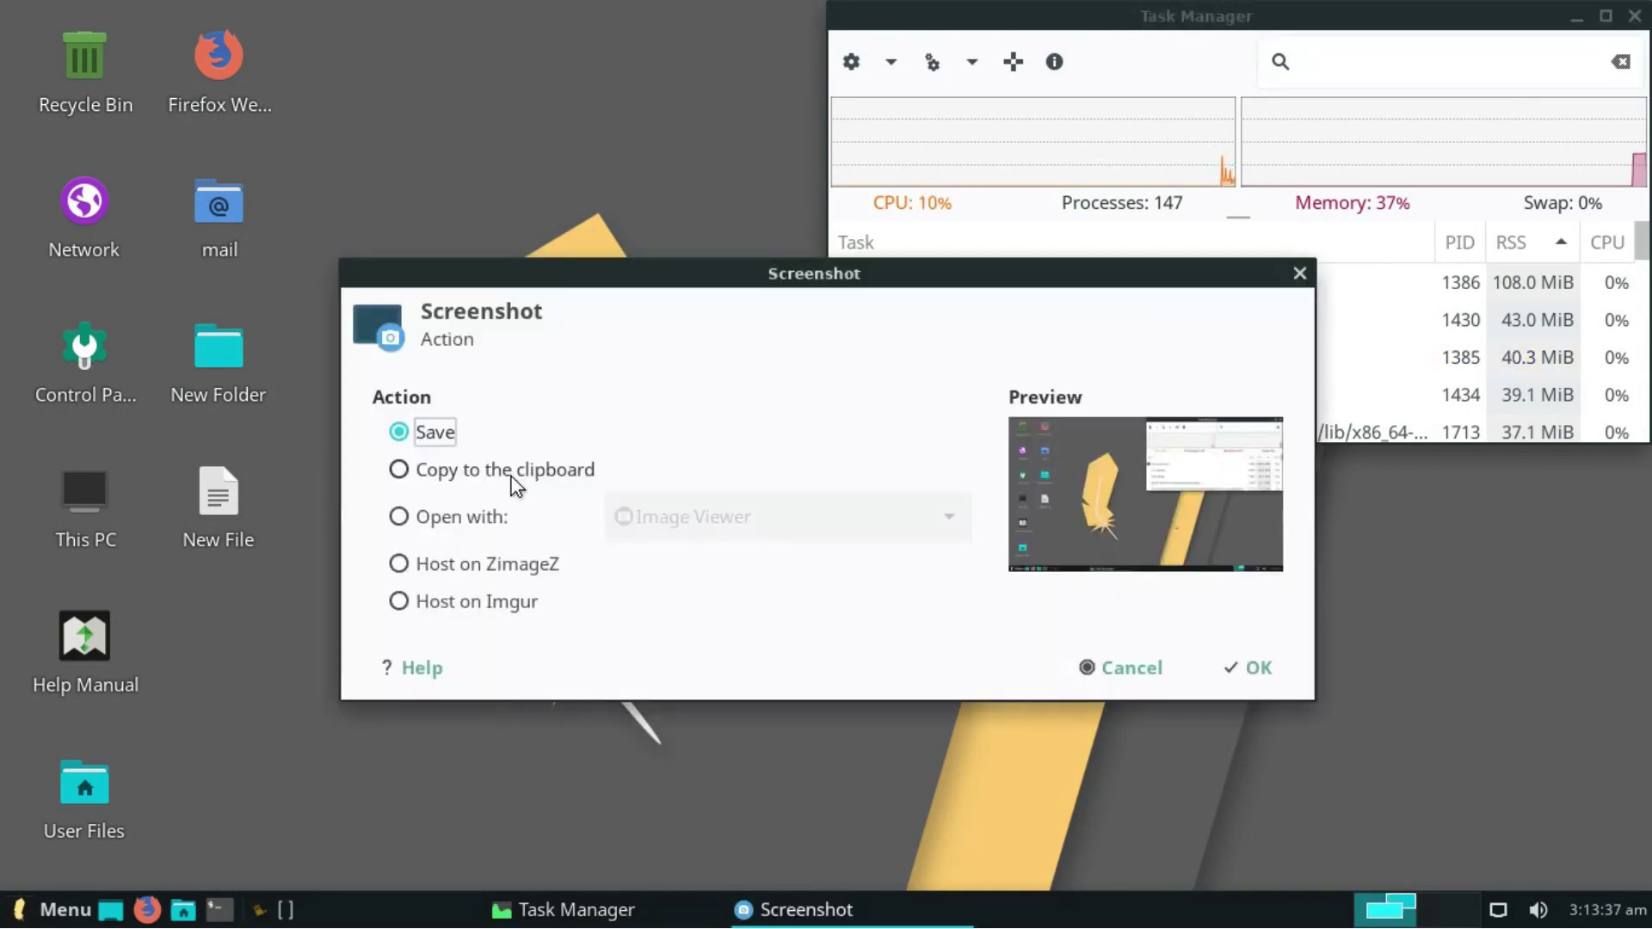
left_click(1213, 669)
left_click(405, 392)
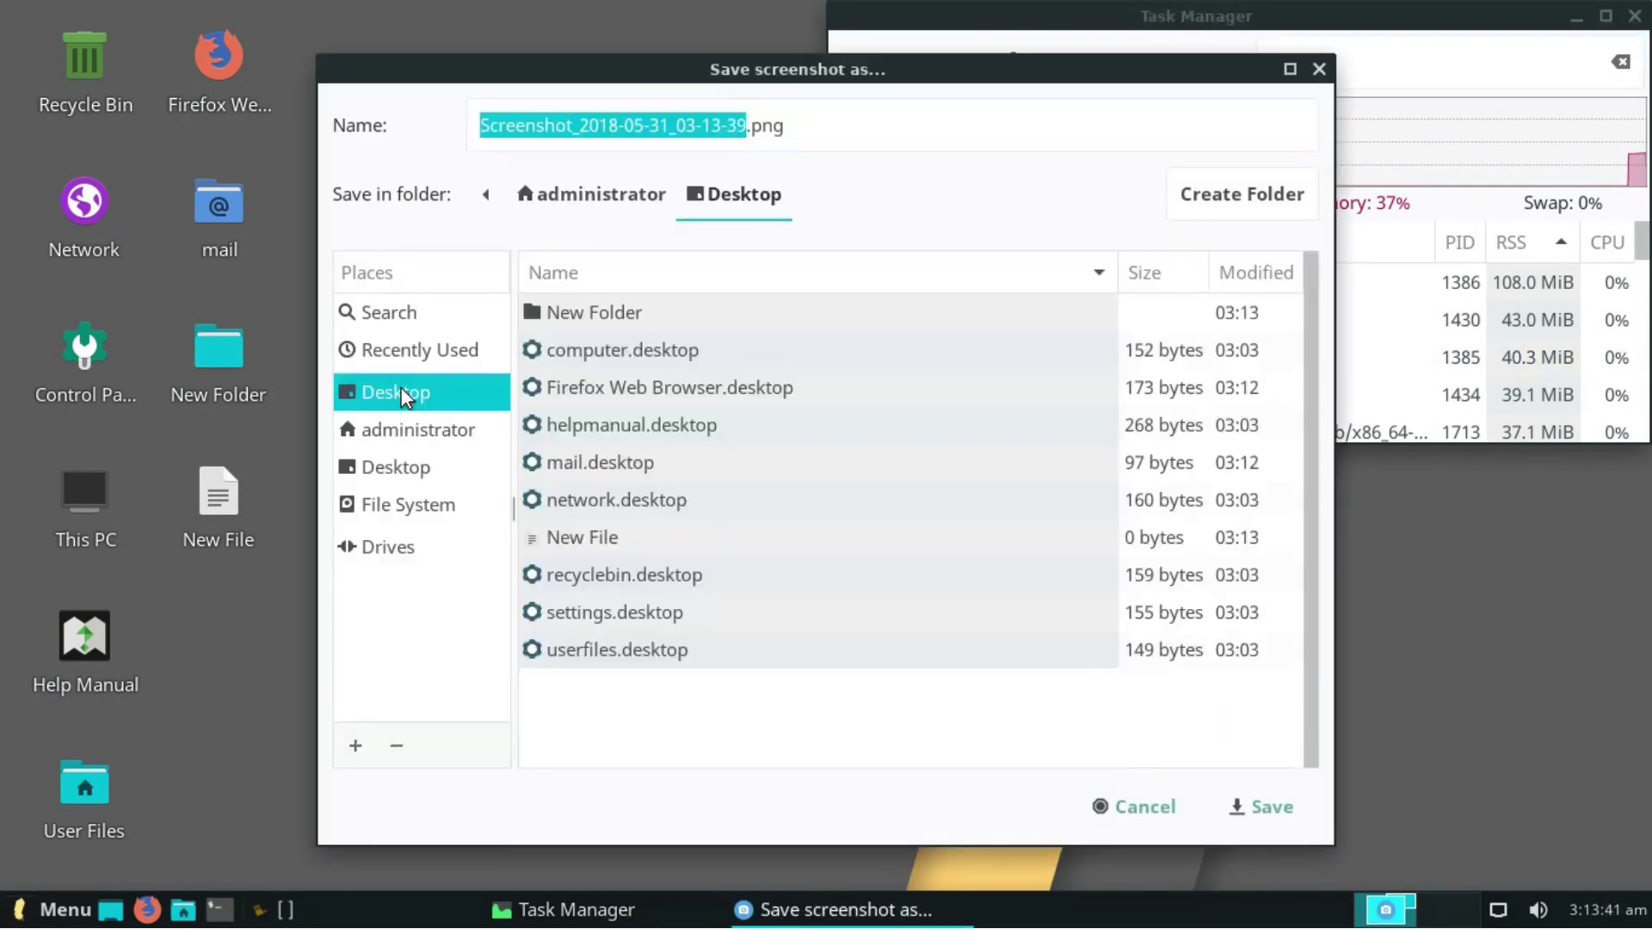
left_click(1226, 804)
right_click(750, 639)
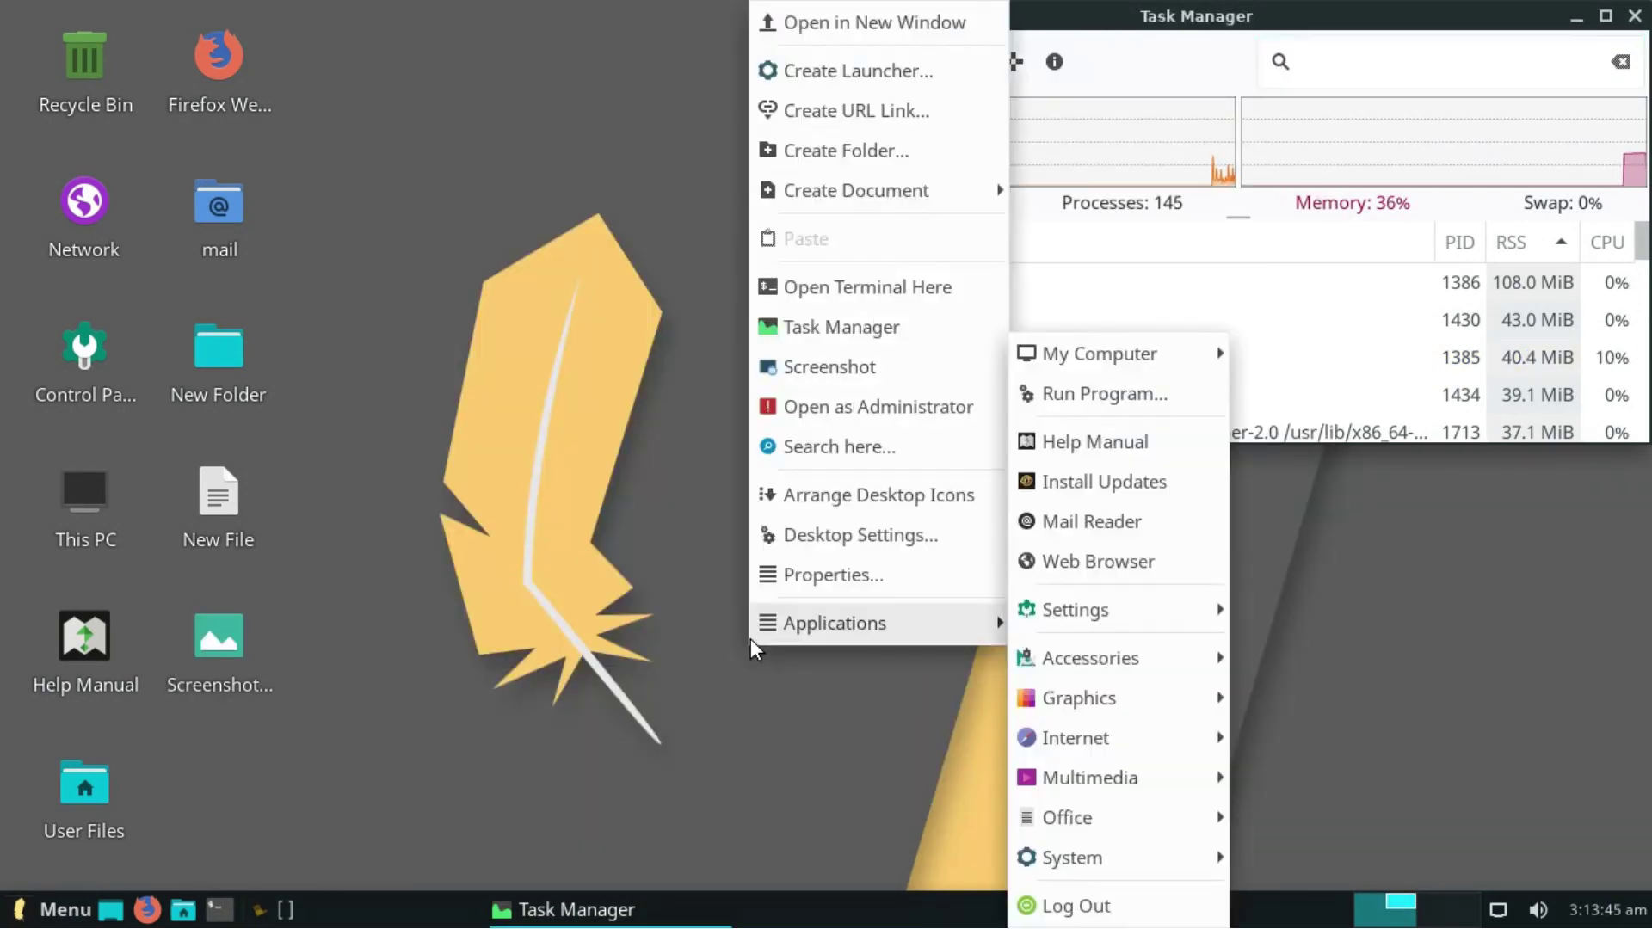
- Open the file manager as administrator with the password, show the root File System as a detailed list, then close it
left_click(778, 399)
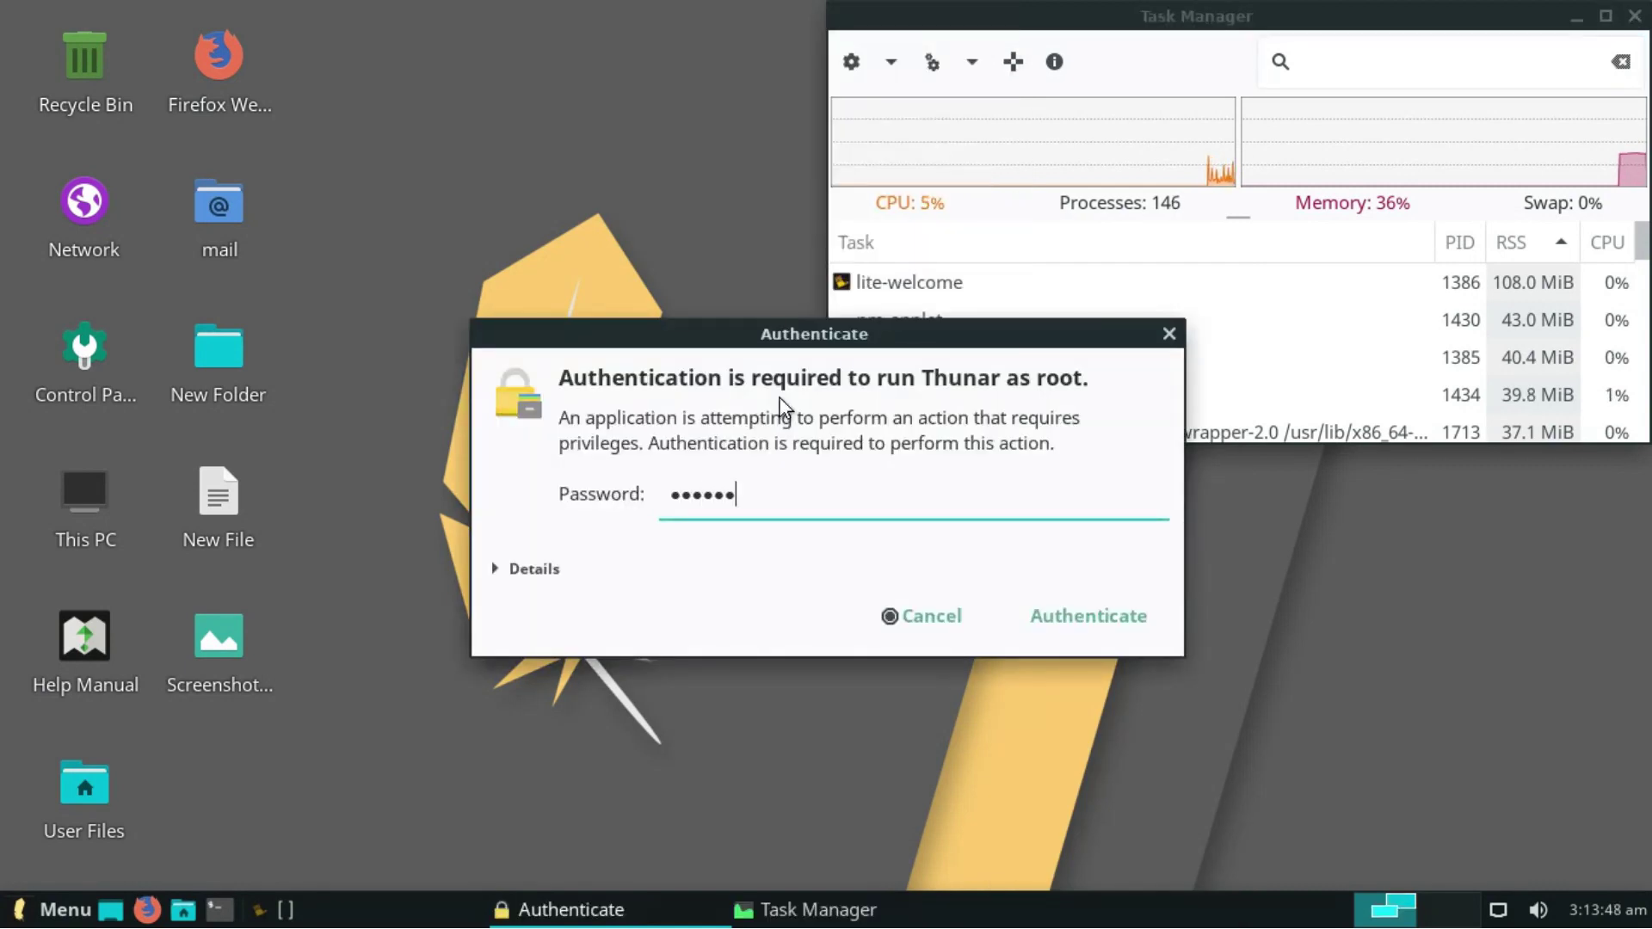
key("Return")
left_click(121, 452)
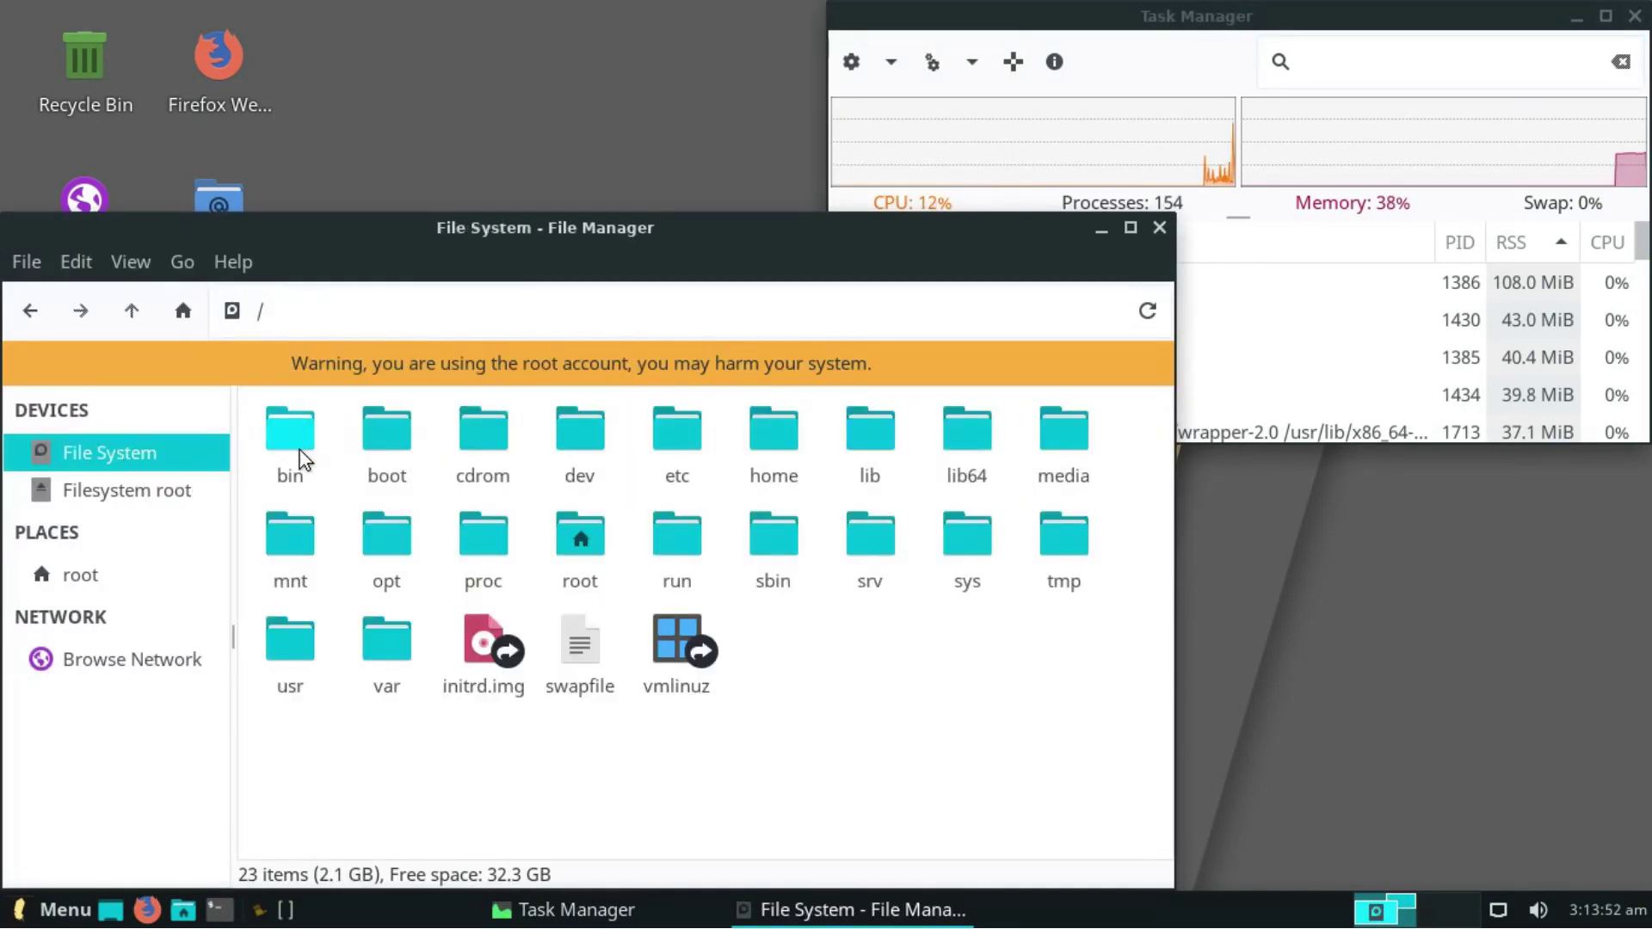
left_click(131, 263)
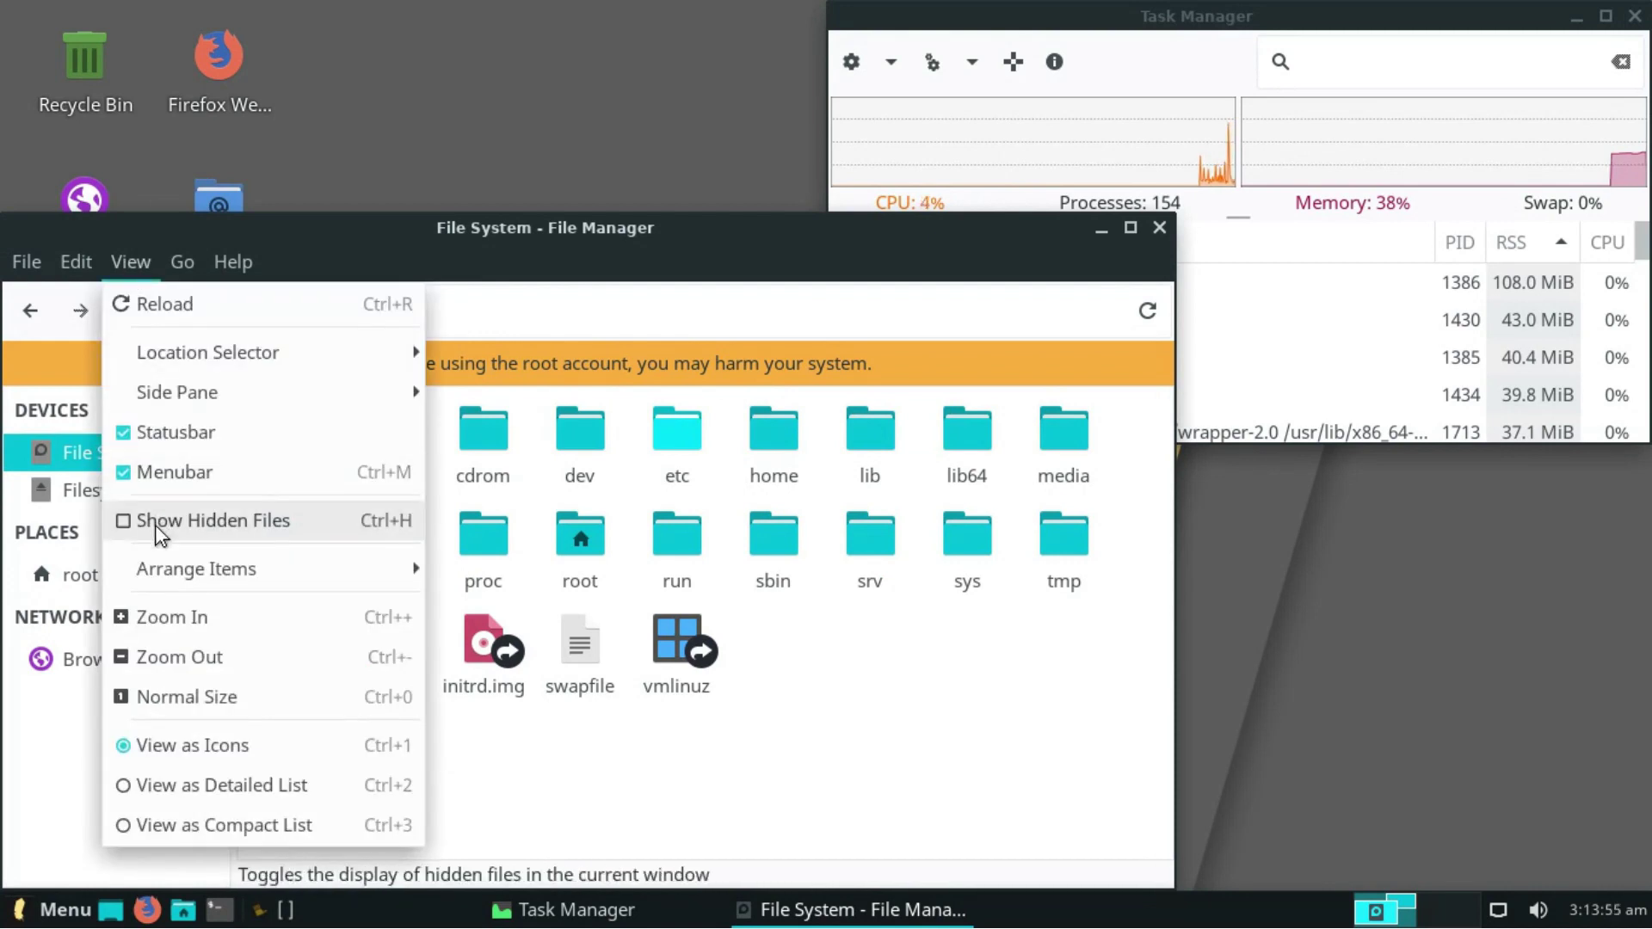
left_click(148, 785)
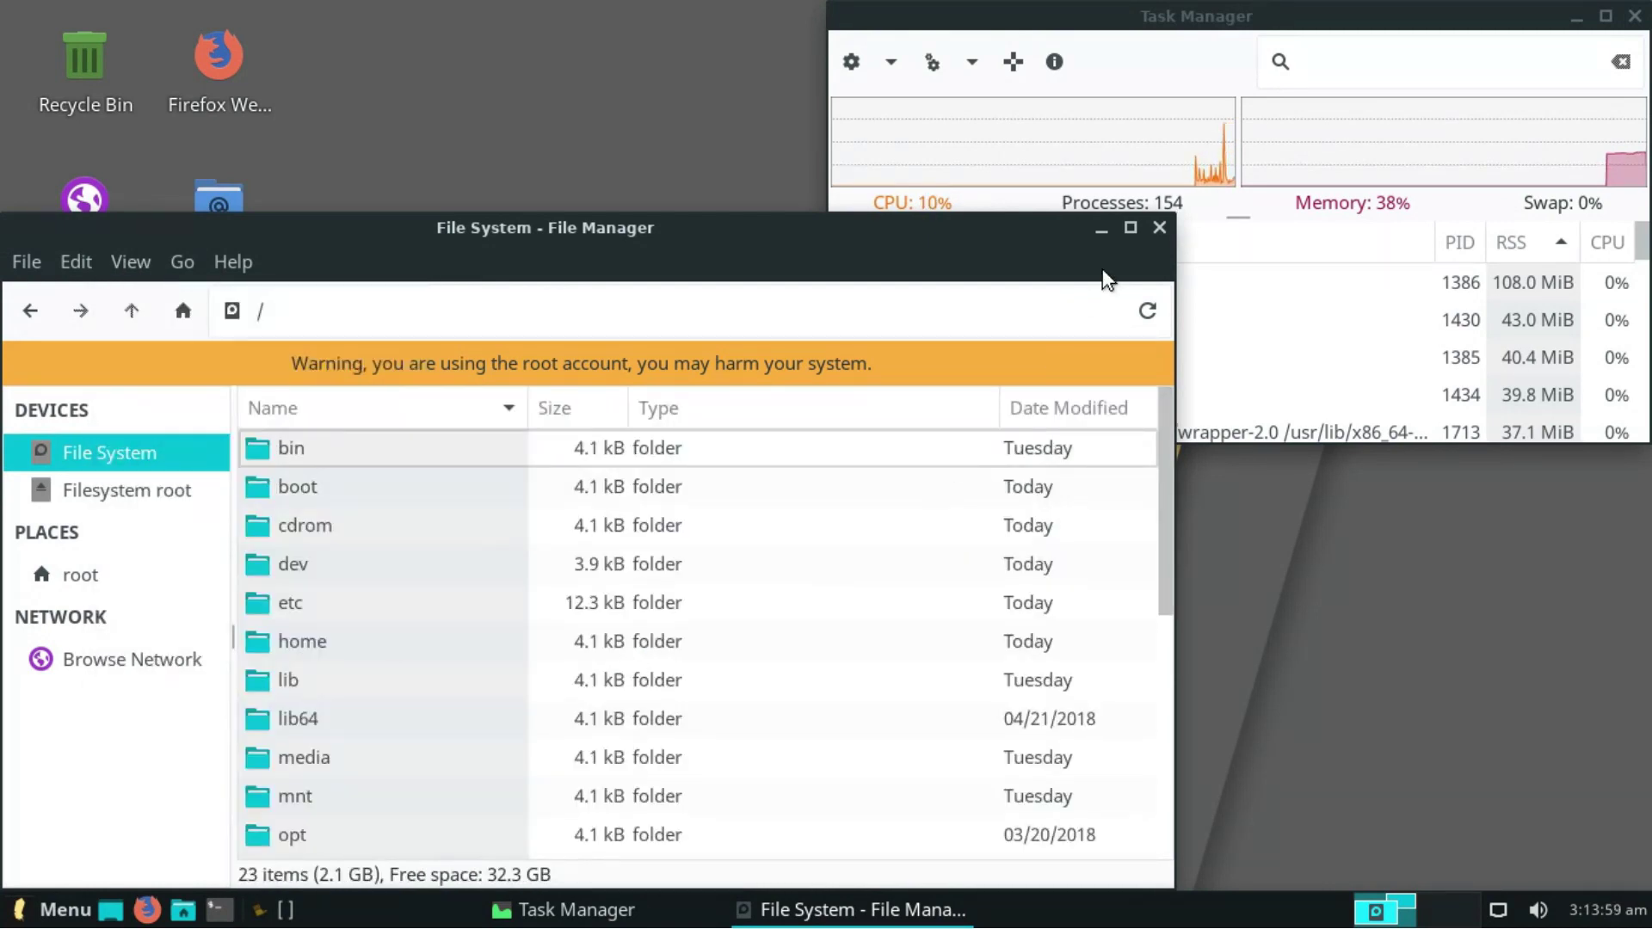
left_click(1159, 227)
- Search the Desktop for 'New' with Catfish, then close the search window
right_click(637, 537)
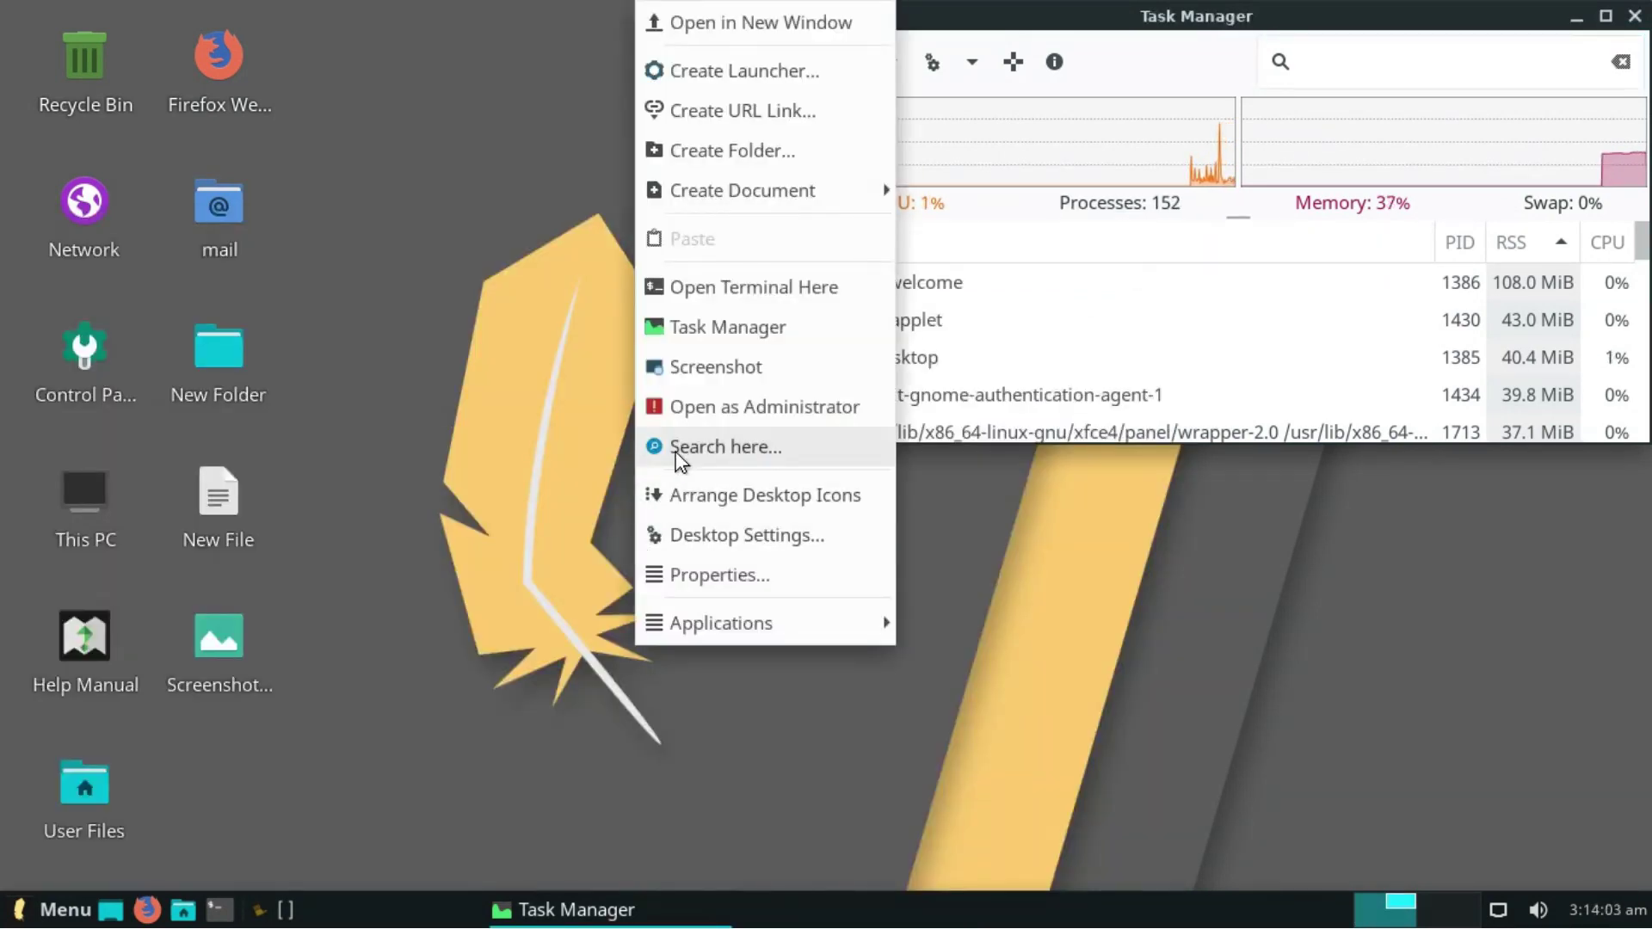
left_click(679, 450)
left_click(1110, 106)
left_click(1108, 105)
left_click(515, 124)
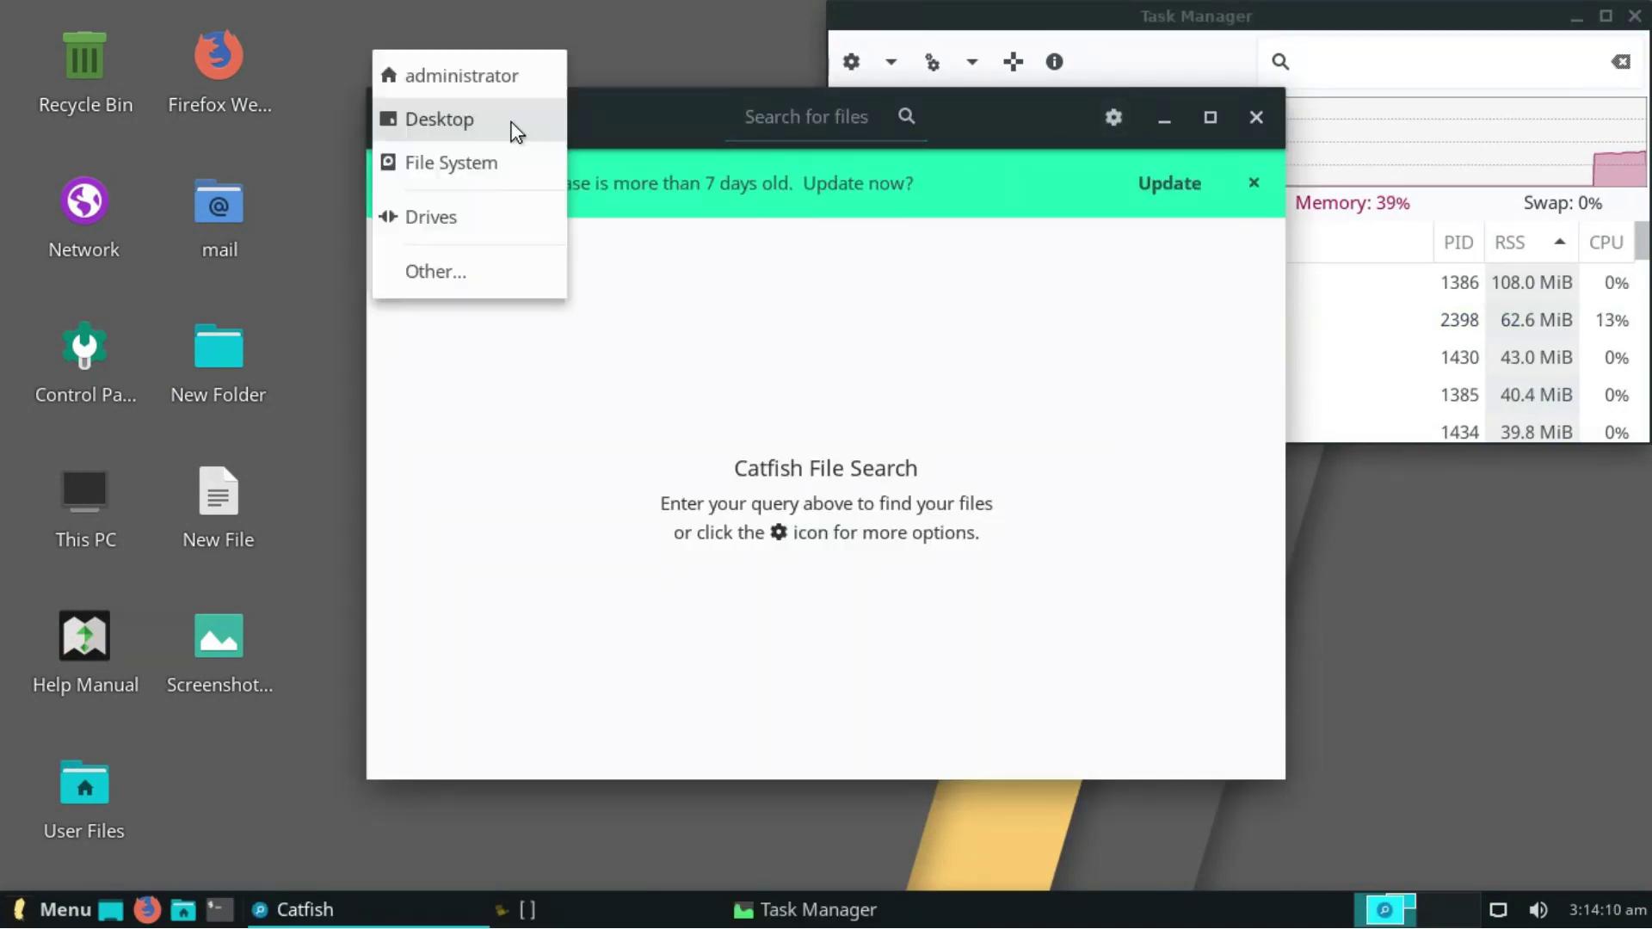
left_click(513, 125)
type("New")
key("Return")
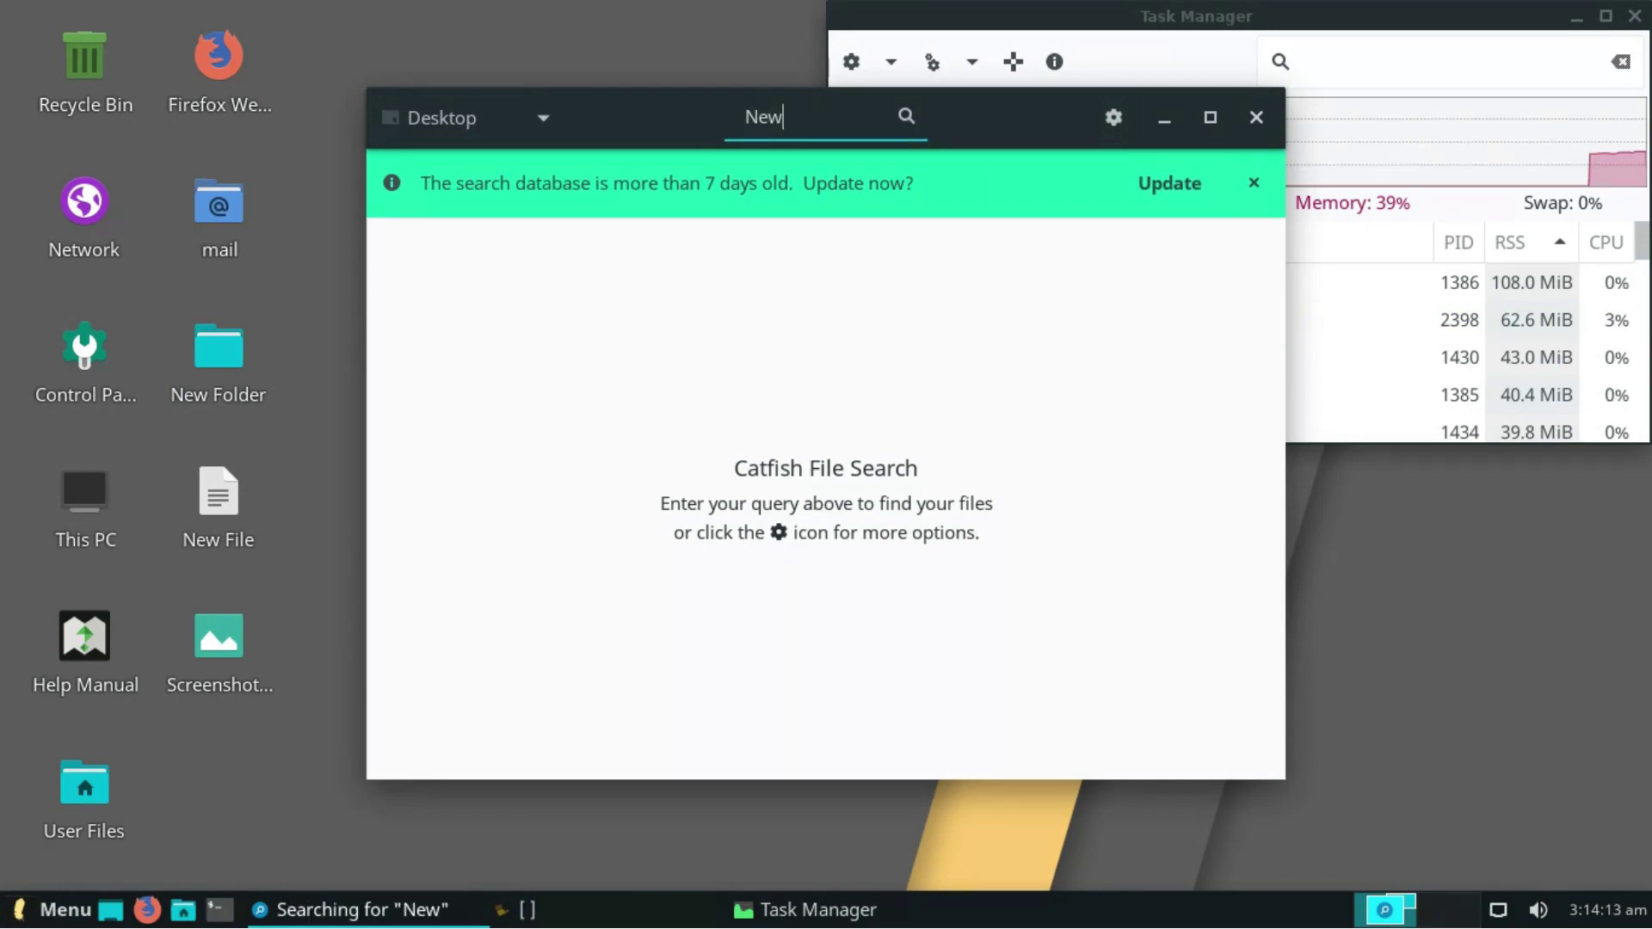
left_click(1263, 112)
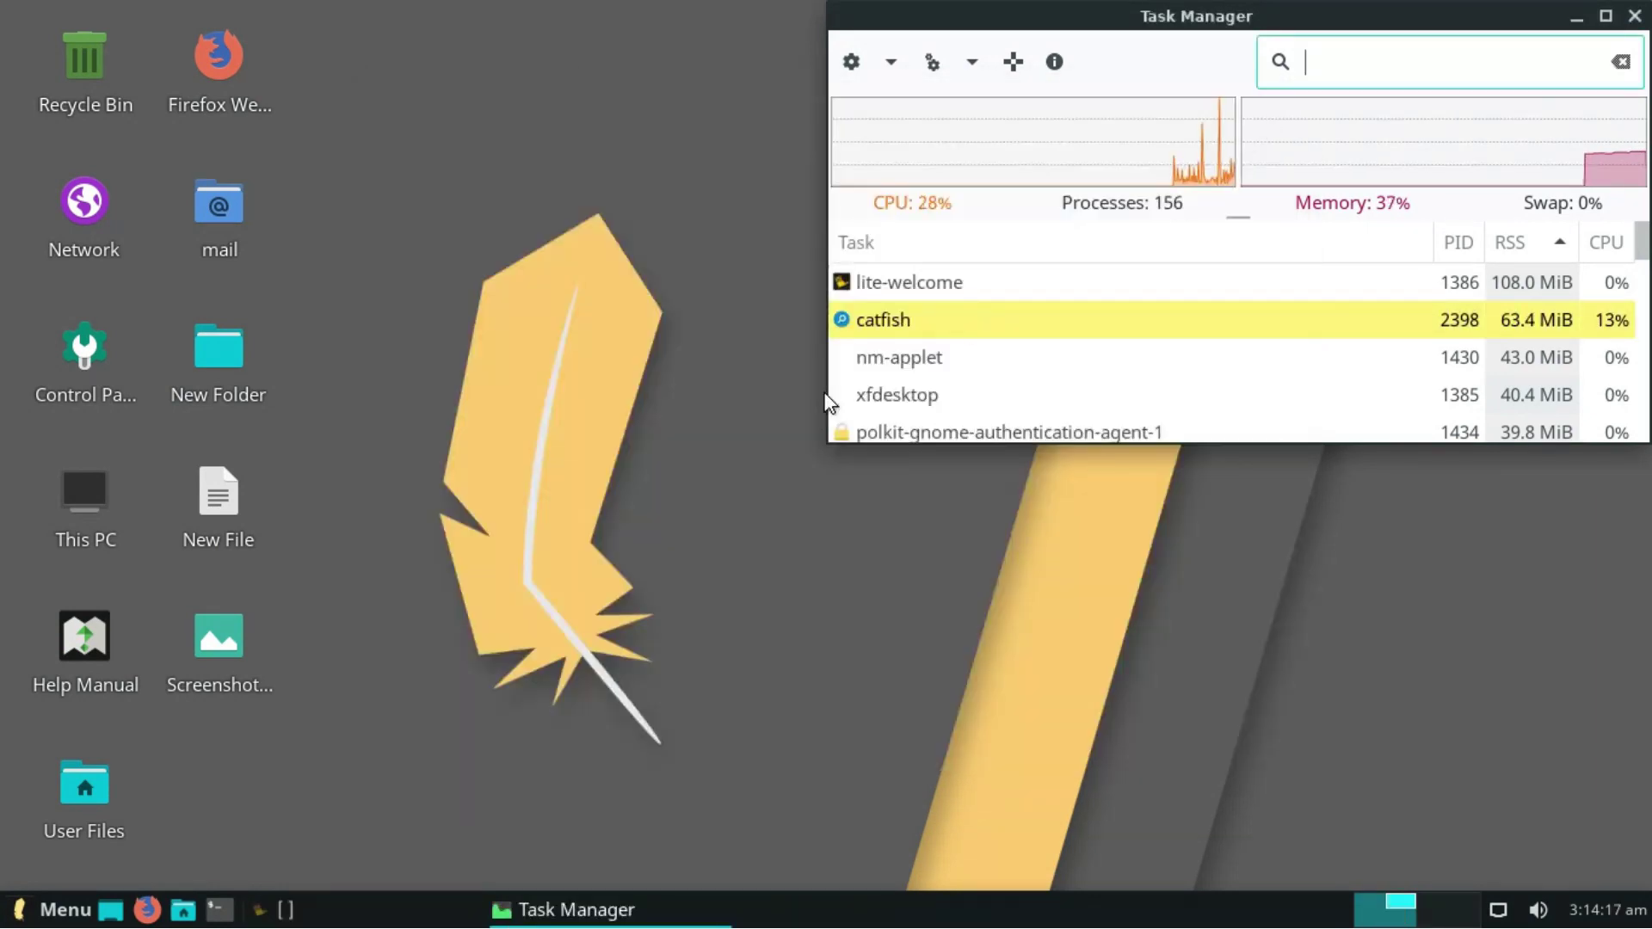
- Set the wallpaper to the blue feather image in maximized Desktop Settings and close it
right_click(675, 431)
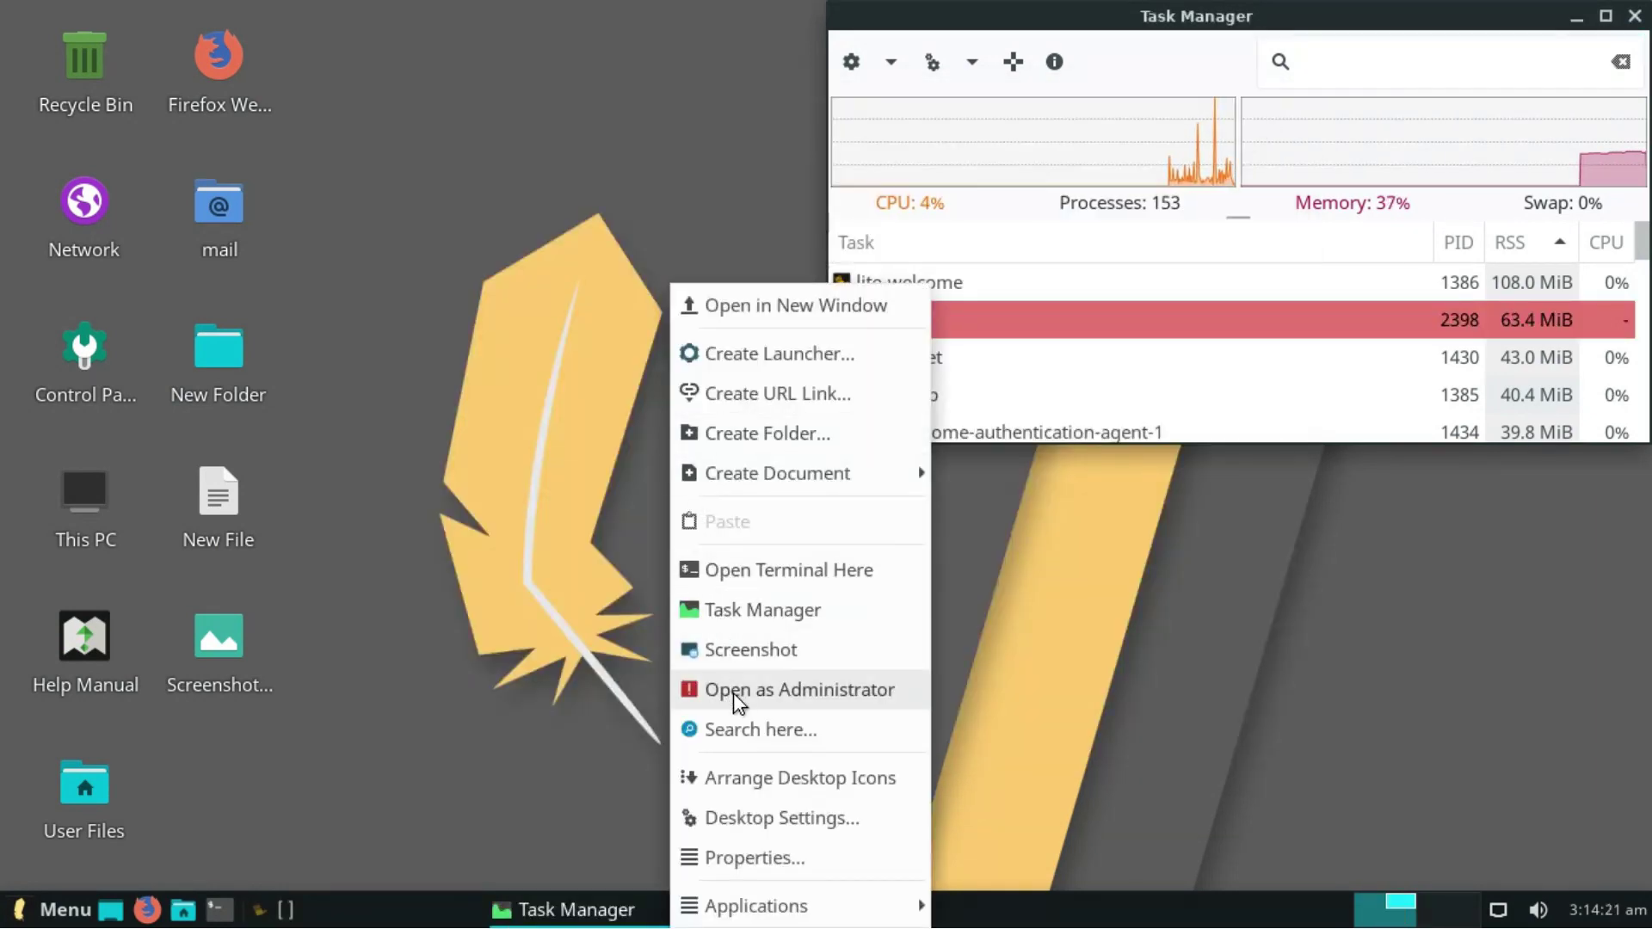
left_click(747, 825)
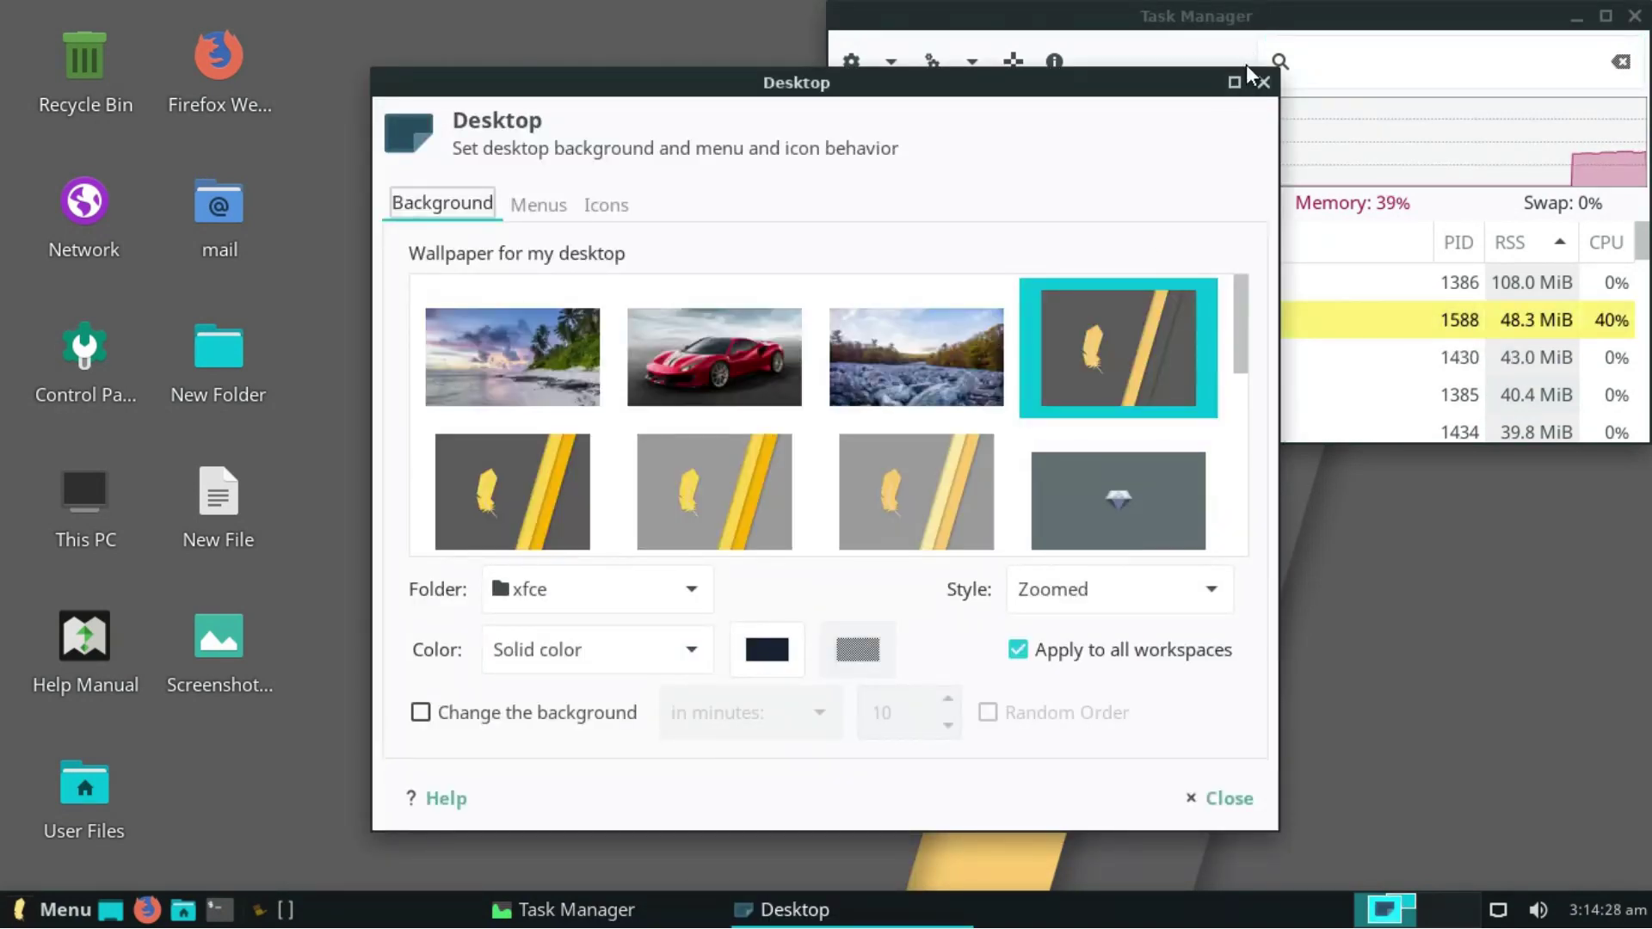
left_click(1234, 81)
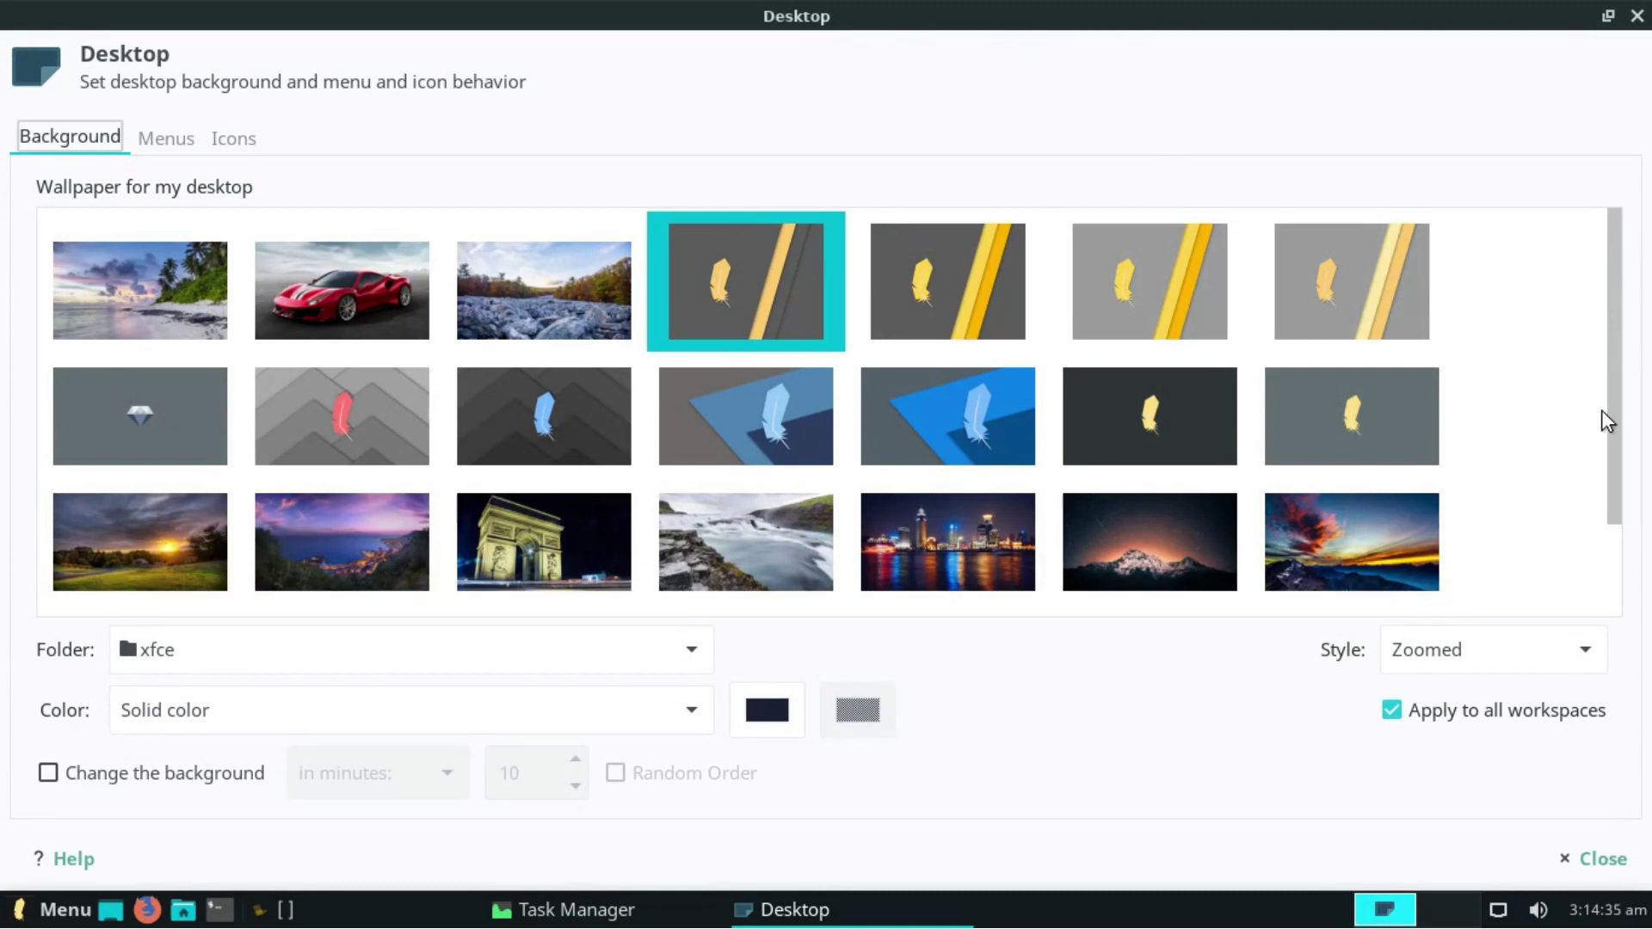
scroll(1619, 452, "down", 3)
left_click(561, 413)
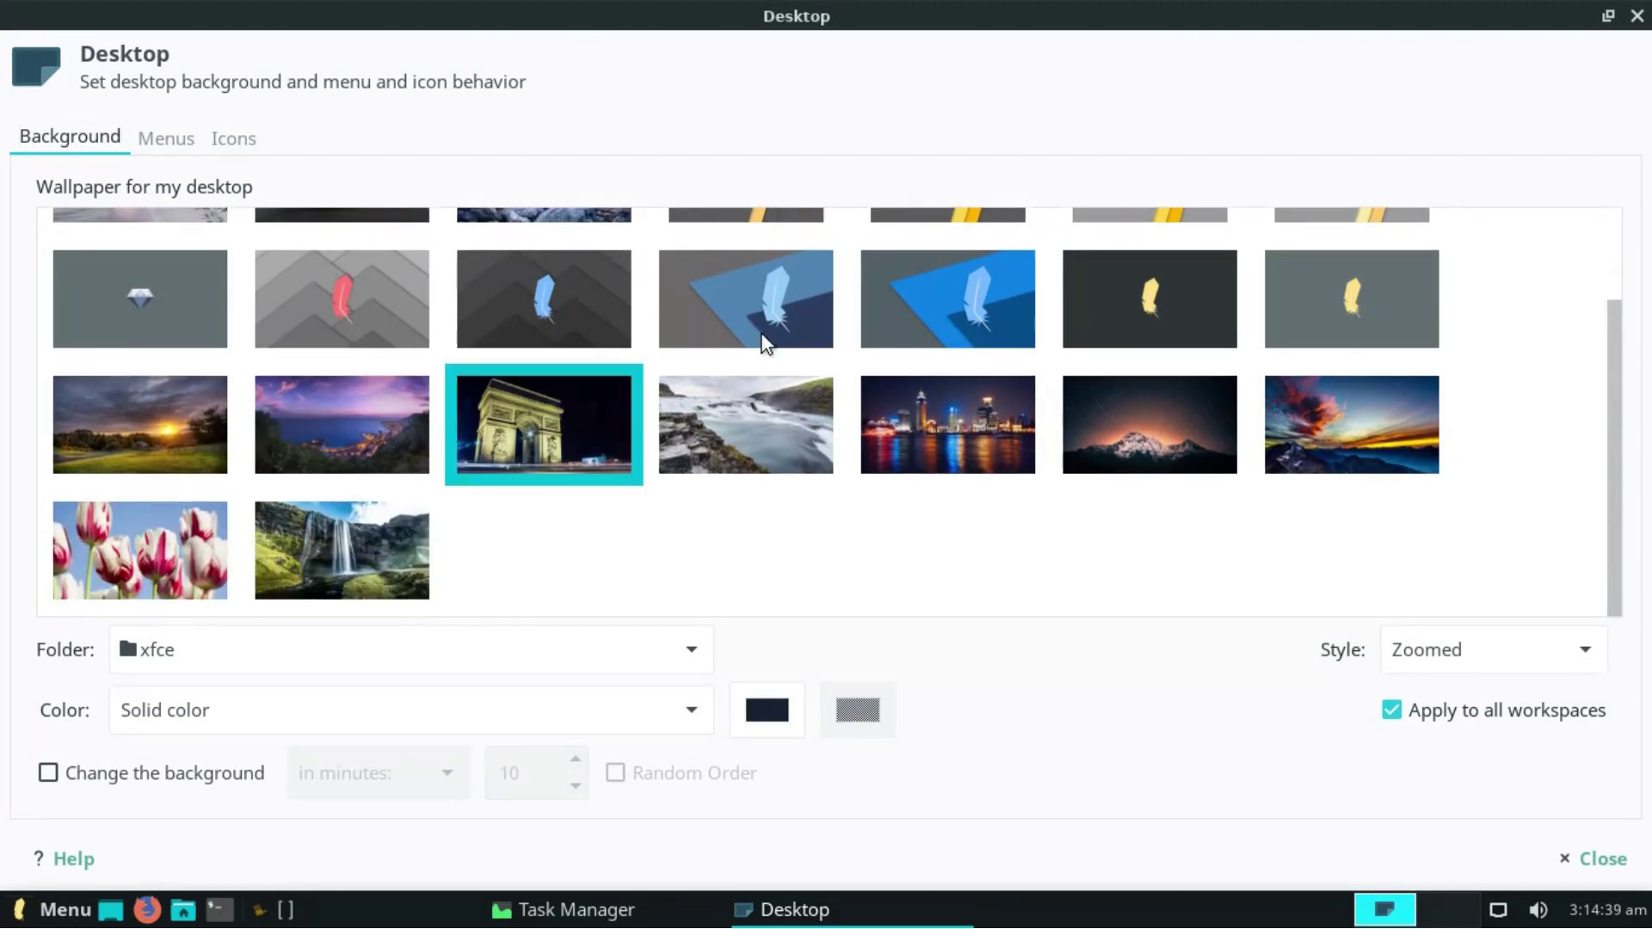
left_click(895, 336)
left_click(1588, 859)
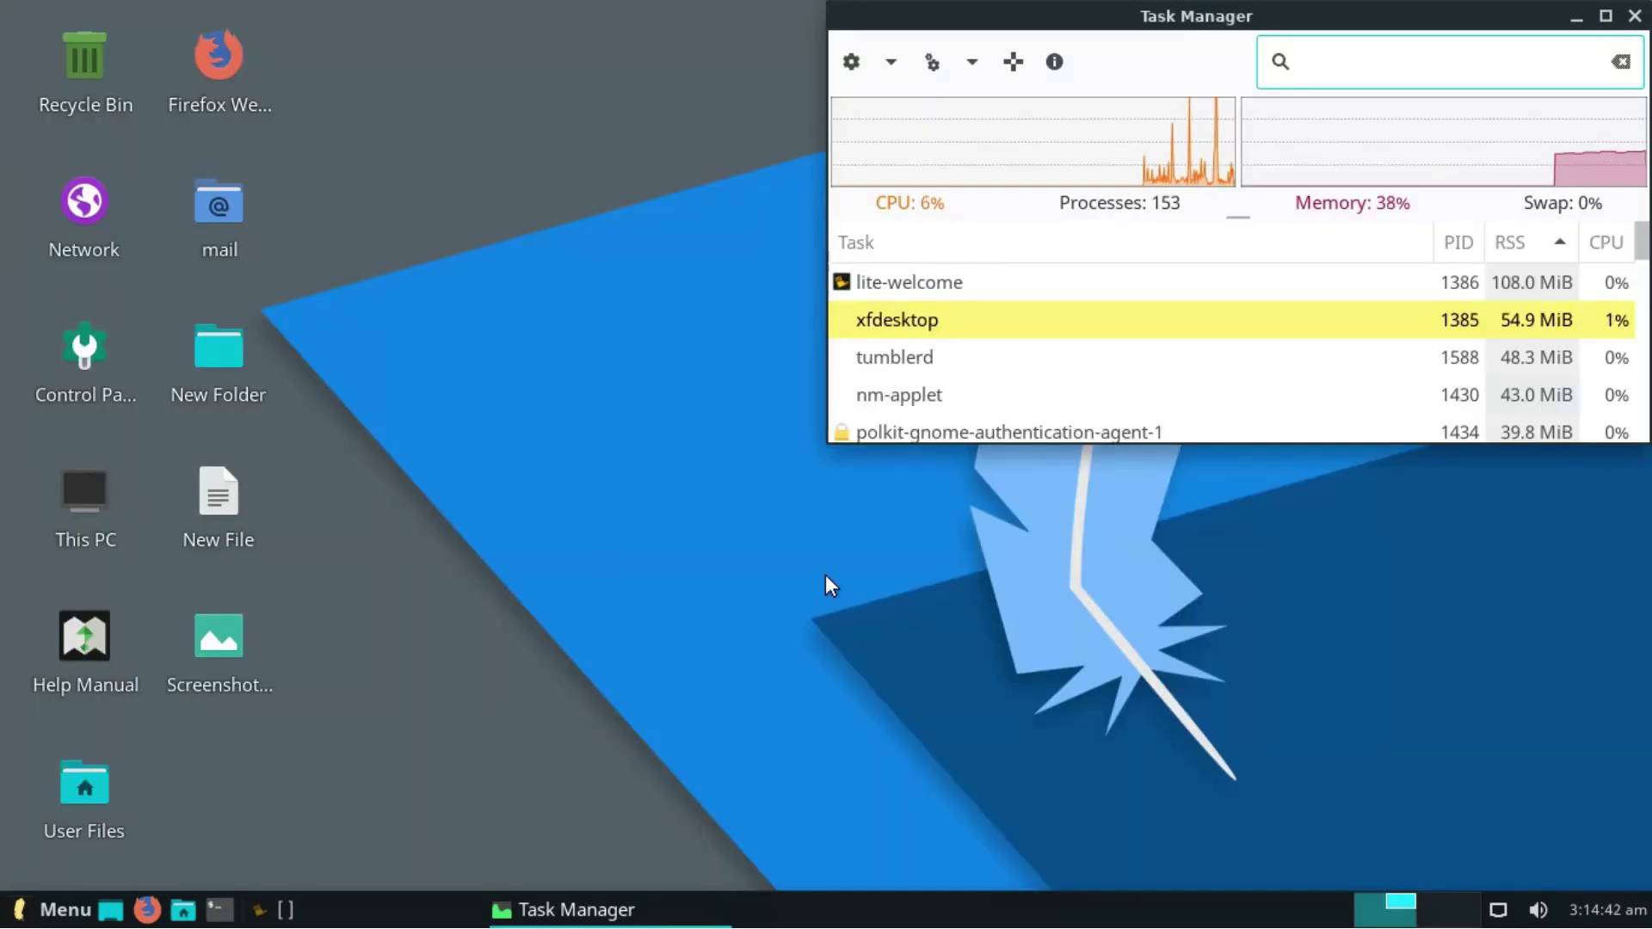
right_click(825, 574)
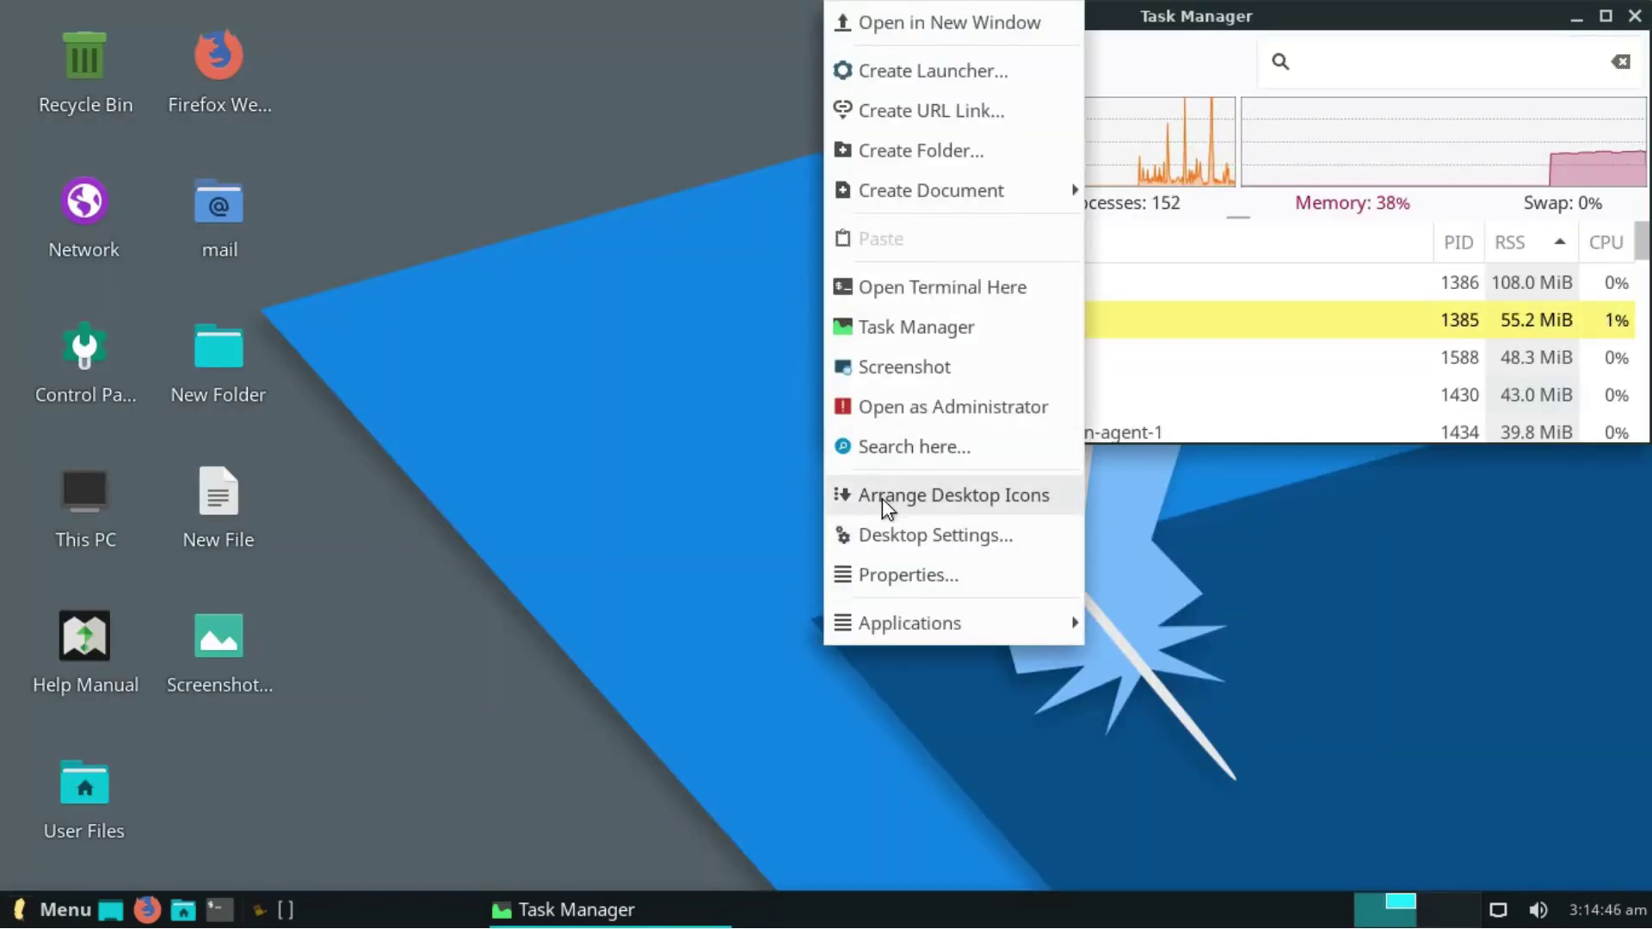
left_click(897, 572)
- Browse the desktop properties' Emblems and Permissions tabs, then close the properties
left_click(680, 173)
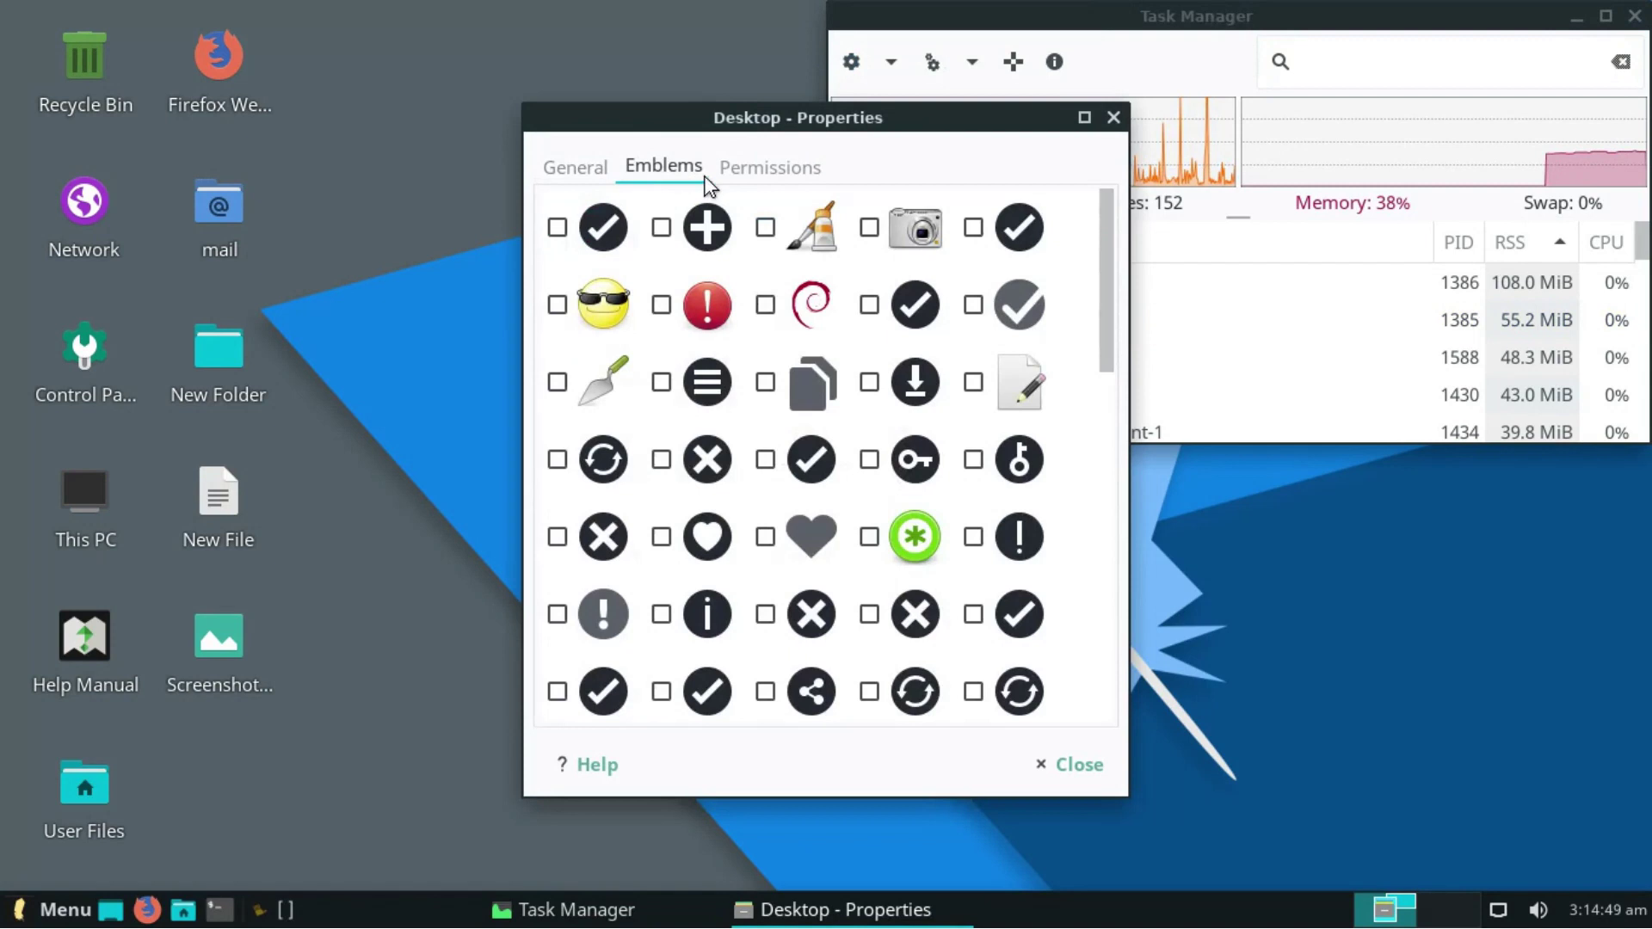
left_click(770, 168)
left_click(1113, 117)
- Lower the desktop icon size to 44 on Desktop Settings' Icons tab and close it
right_click(658, 417)
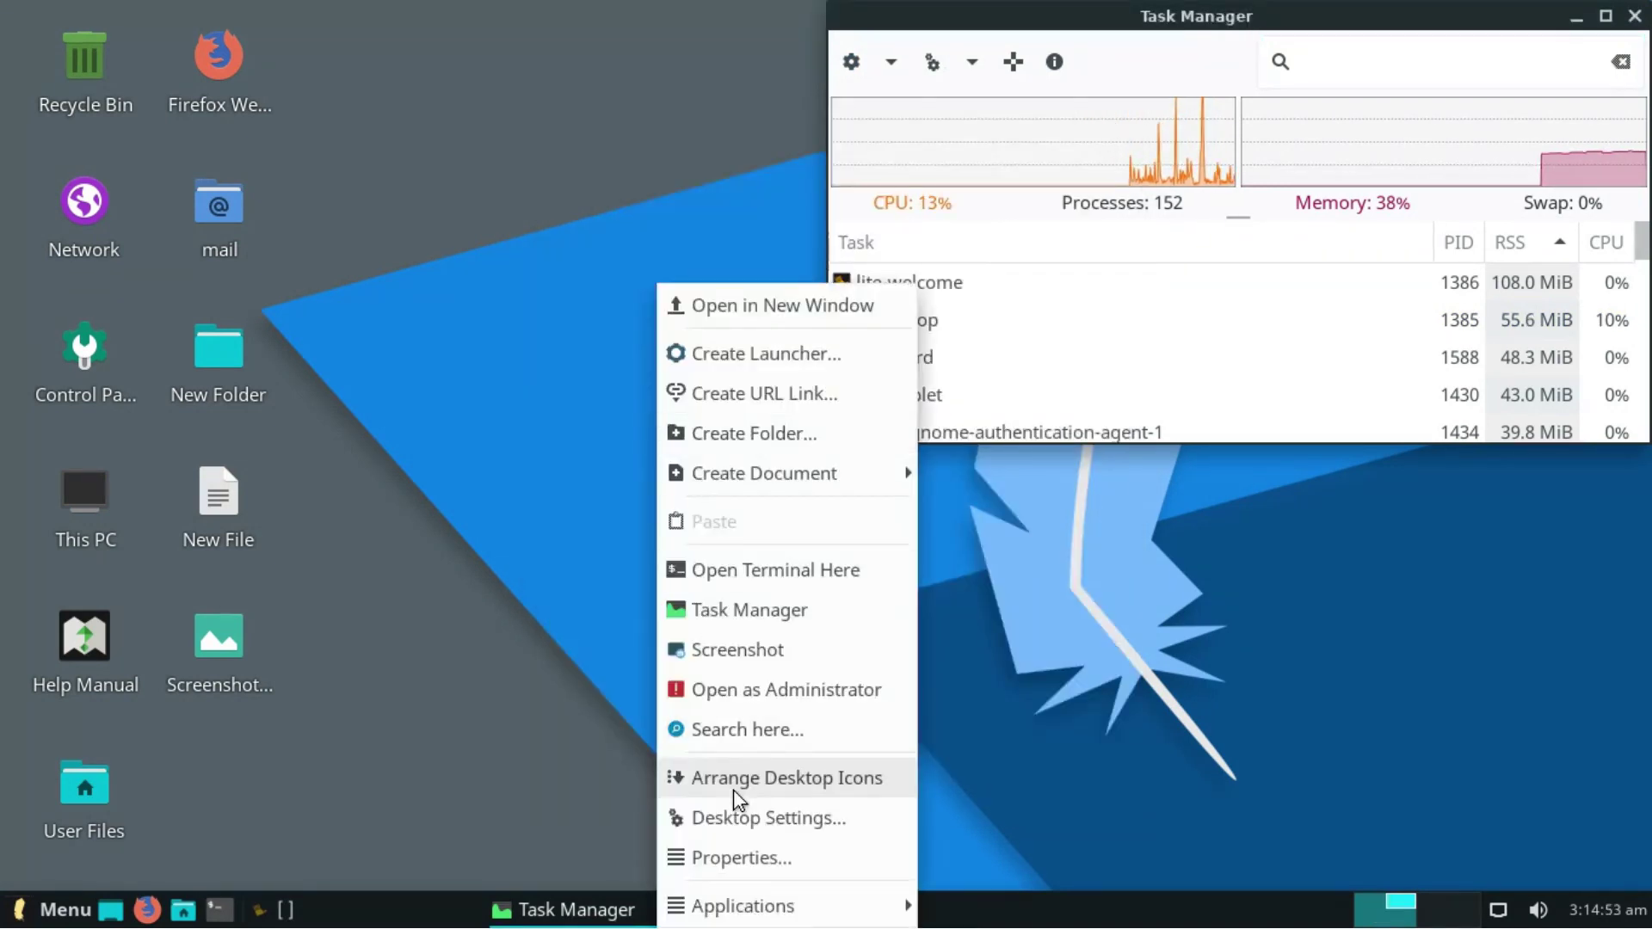
left_click(758, 818)
left_click(606, 204)
left_click(587, 370)
left_click(588, 370)
left_click(587, 370)
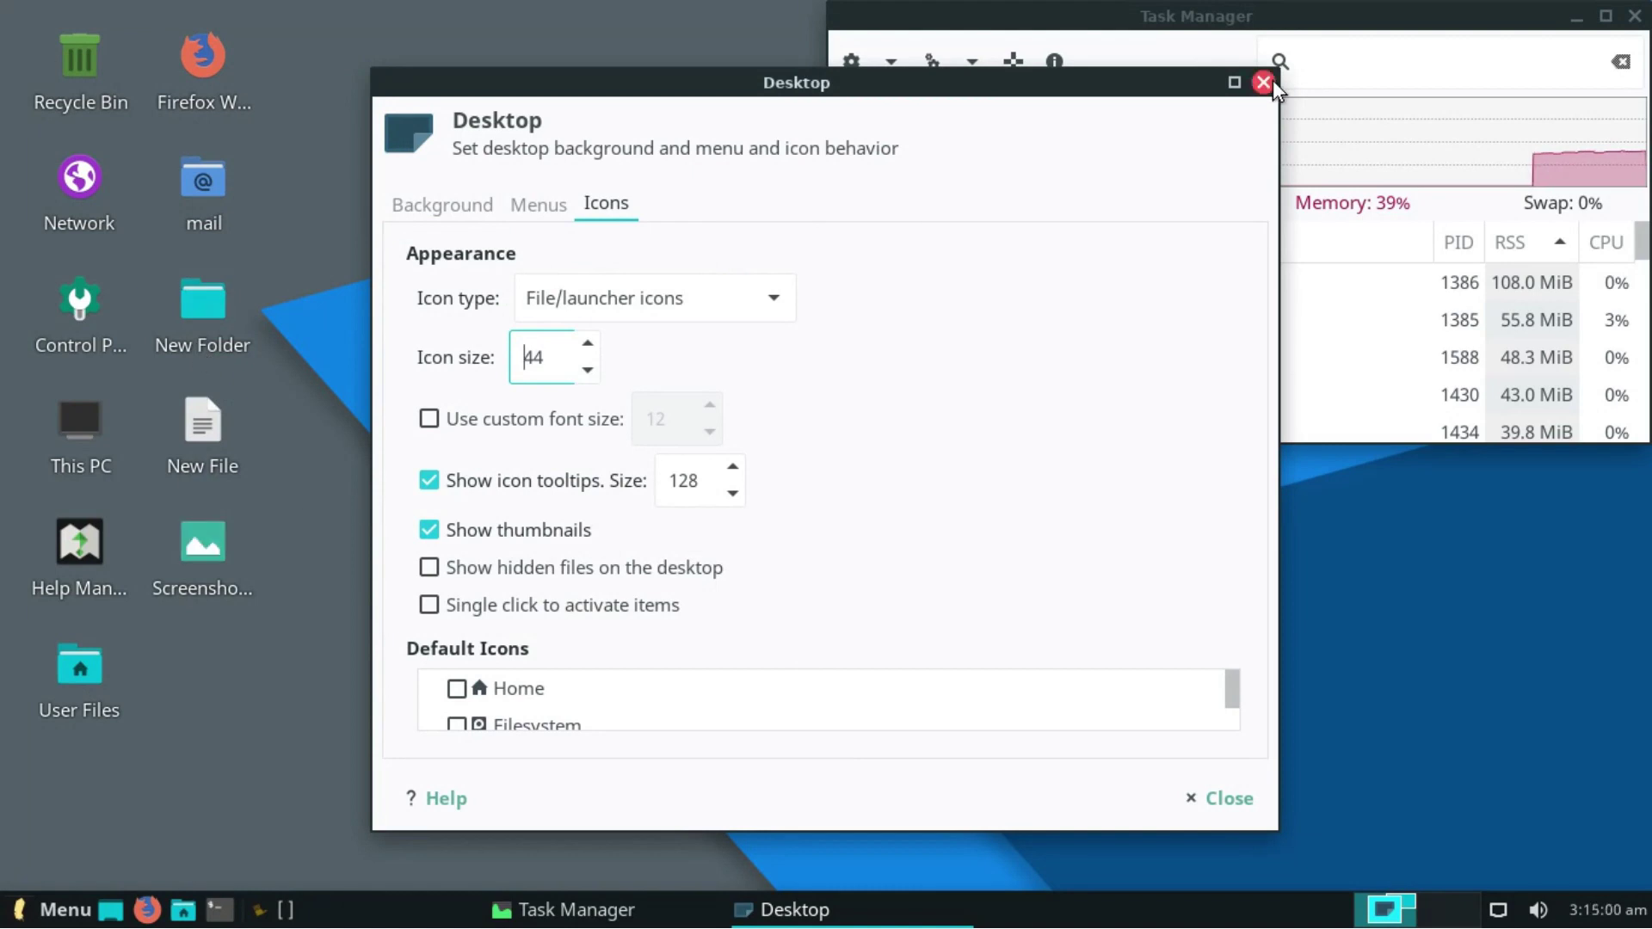
left_click(1263, 83)
right_click(881, 494)
mouse_move(952, 622)
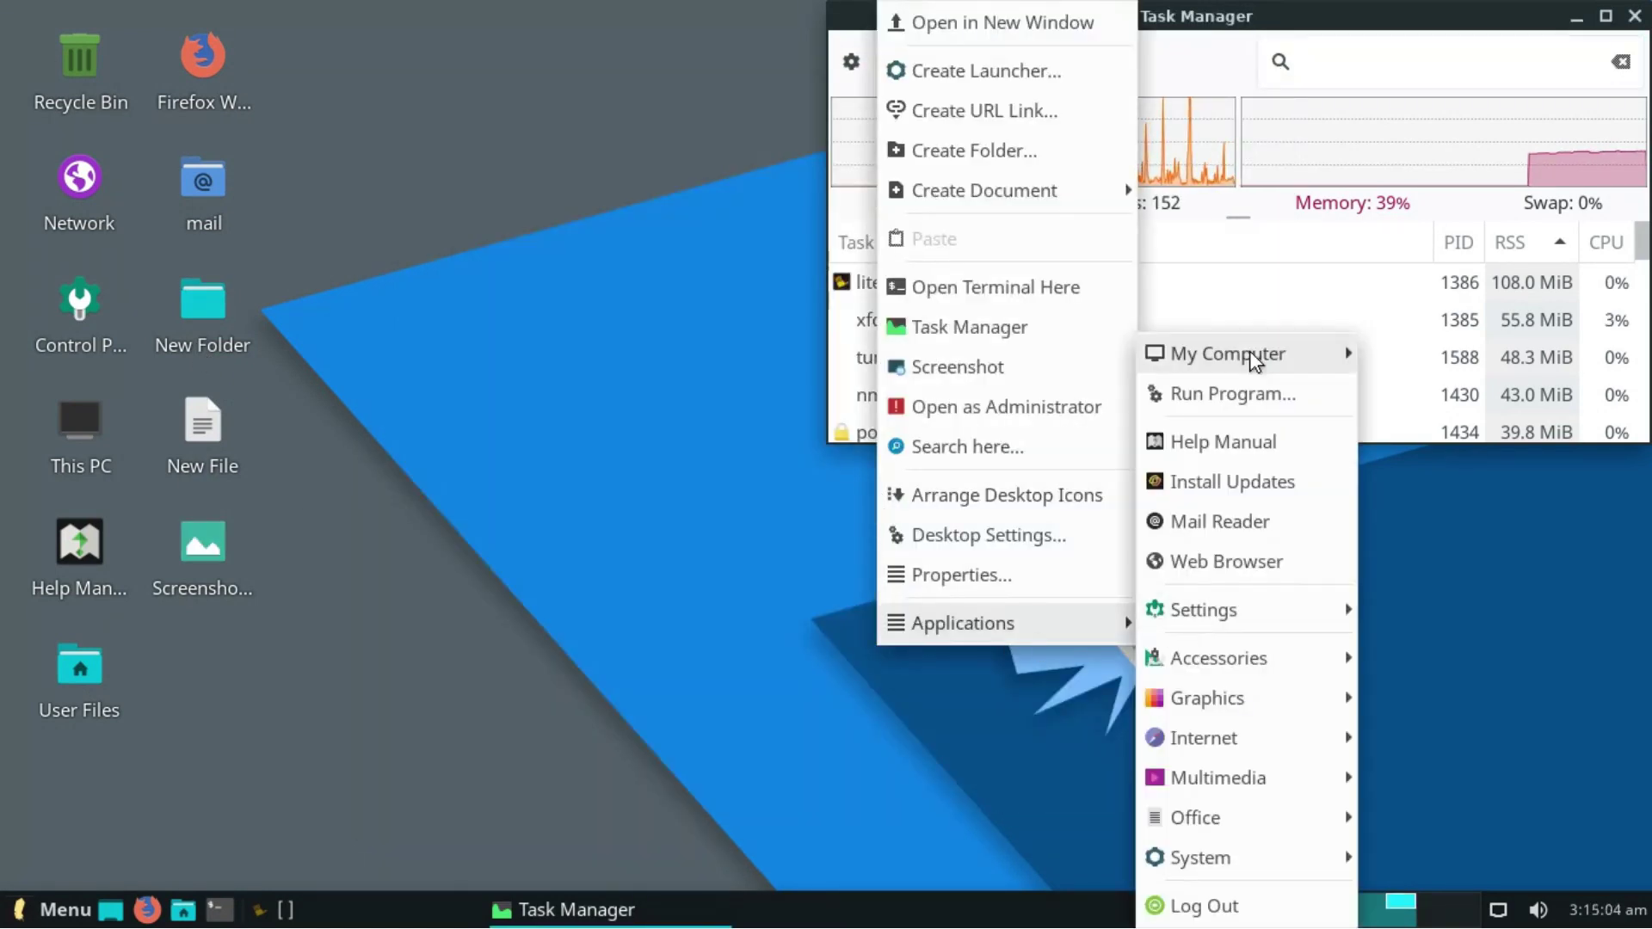
- Run Install Updates, authenticate with the password, and dismiss the 'up to date' message
left_click(1246, 475)
left_click(1019, 551)
type("••••")
key("Return")
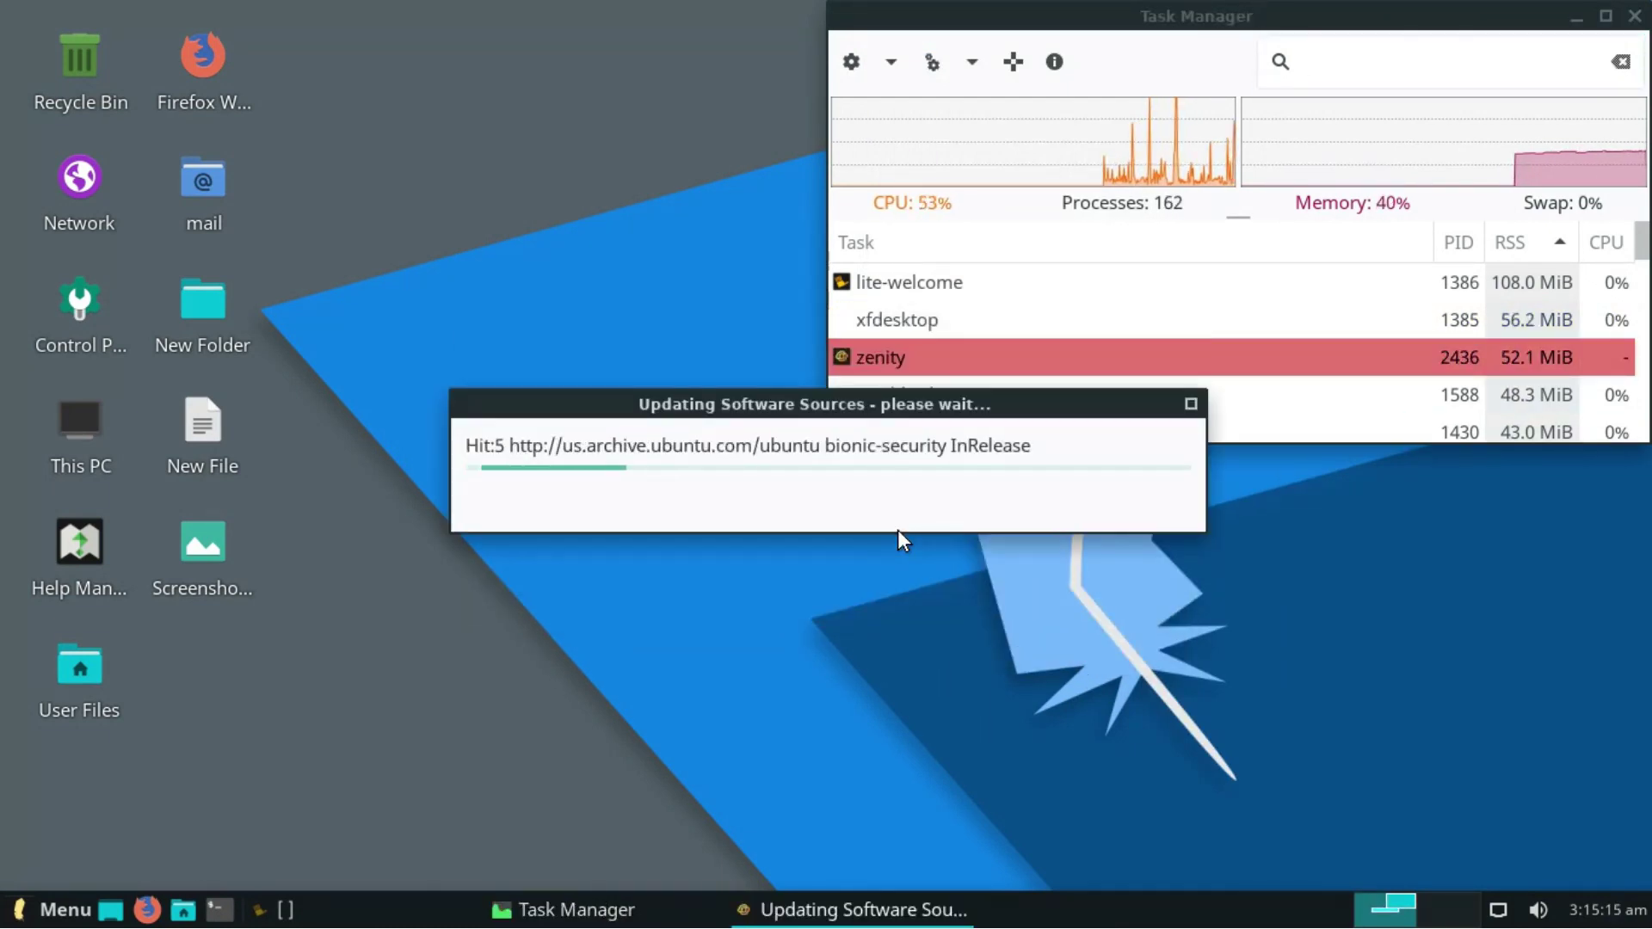
left_click(85, 173)
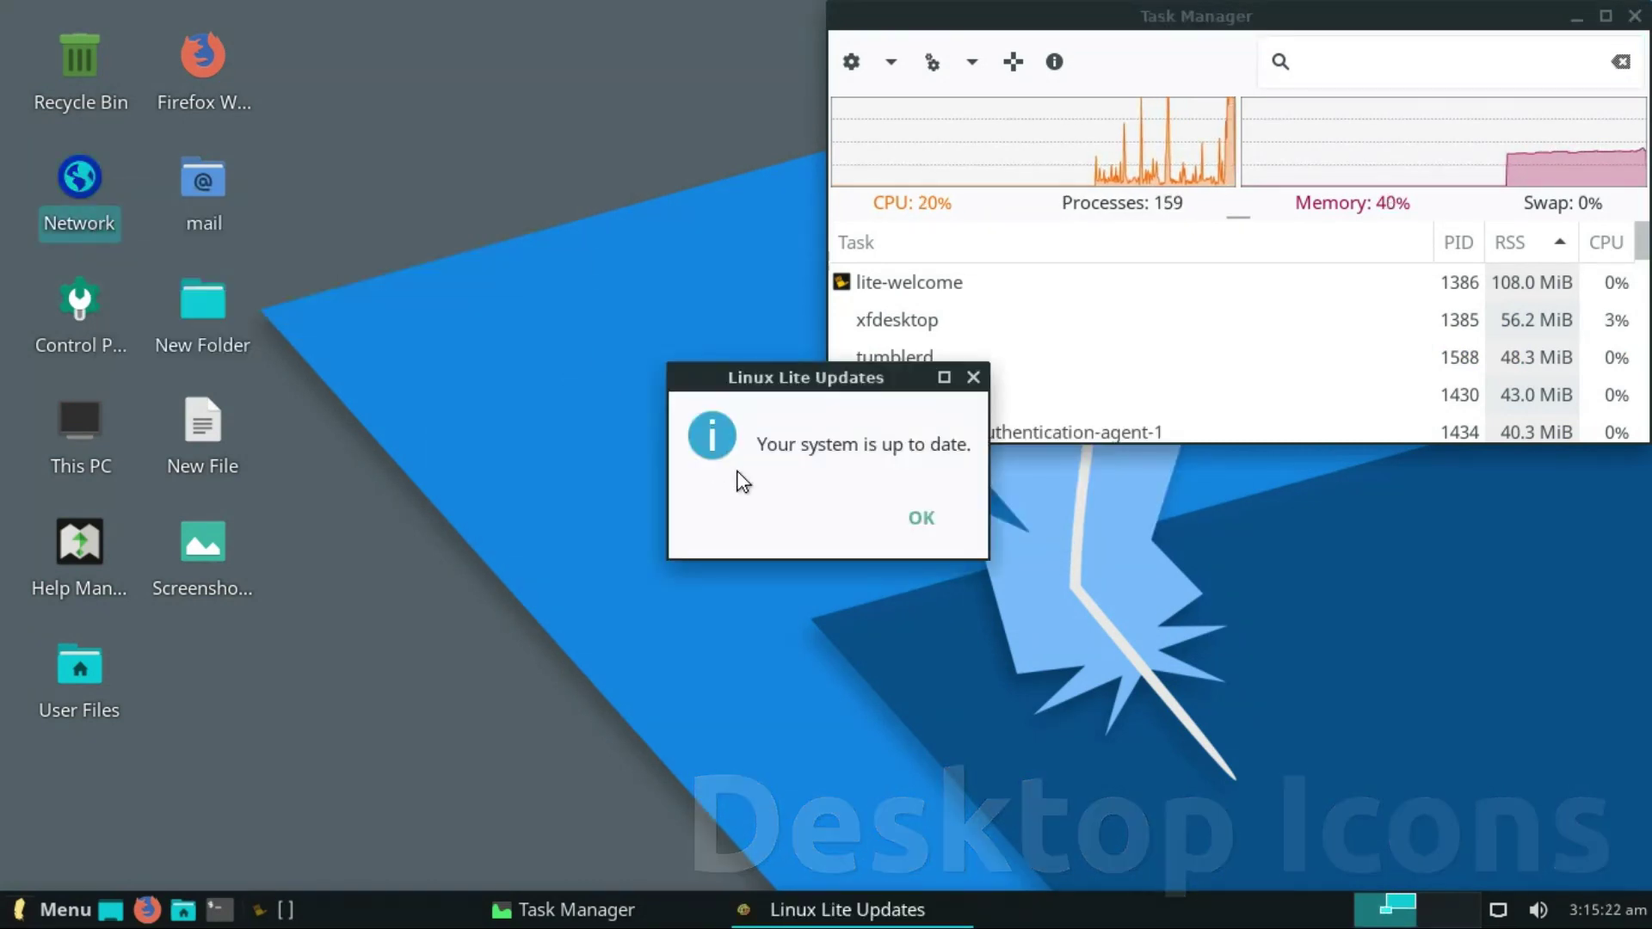
left_click(921, 517)
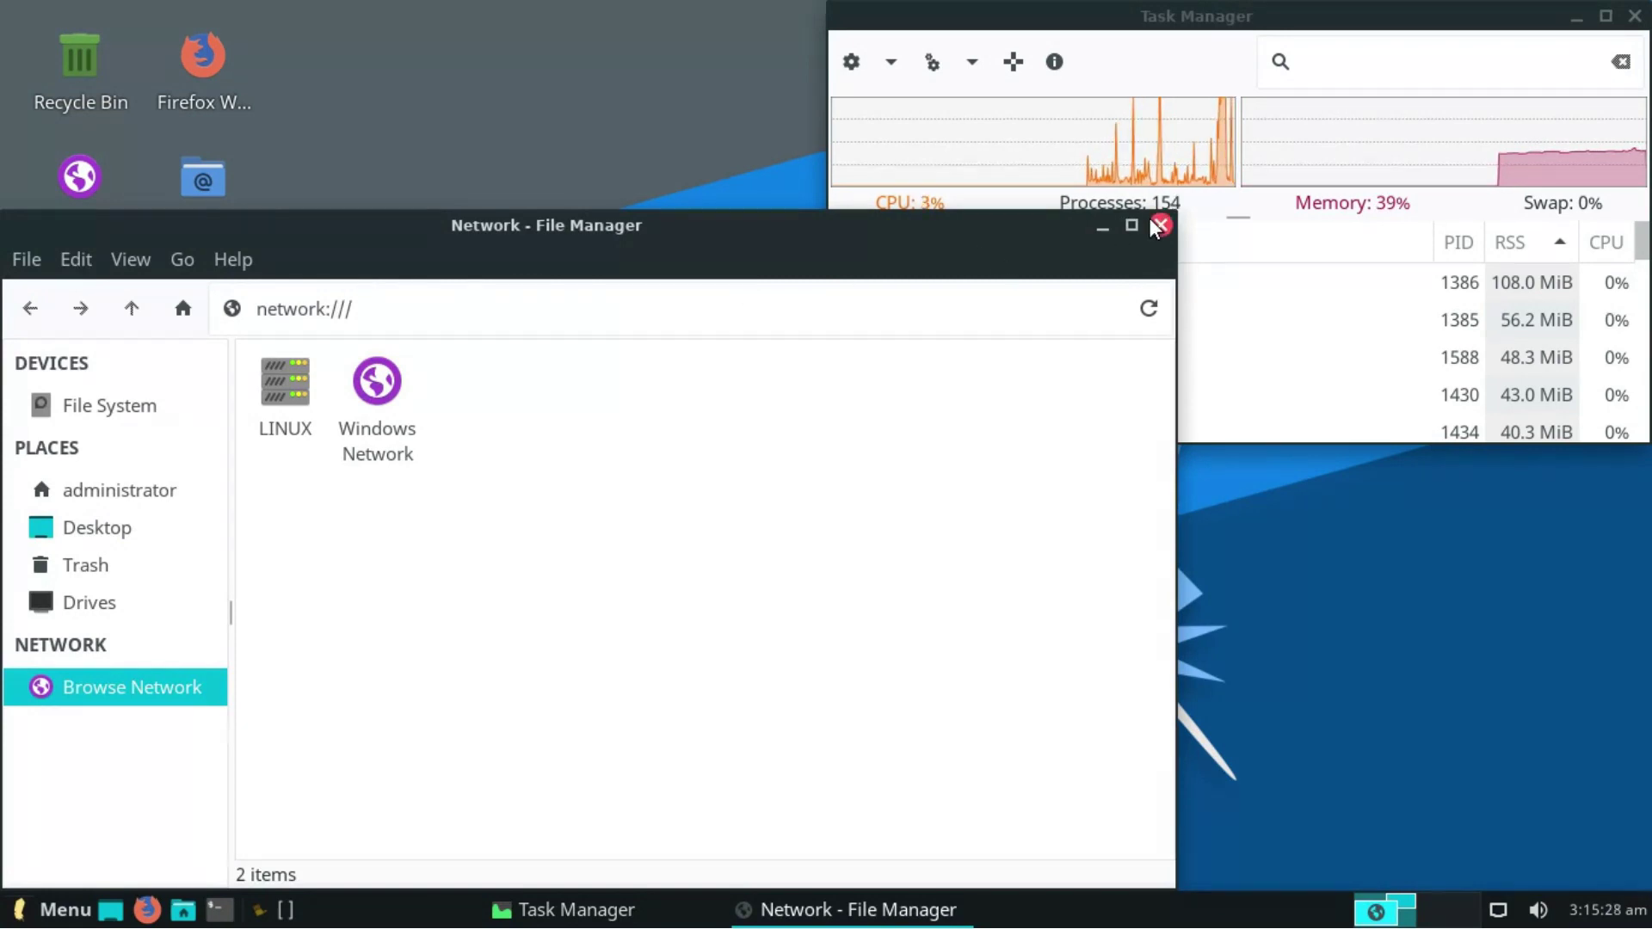
key("ctrl+w")
- Open the Control Panel, view and close This PC, then open the Linux Lite Help Manual
double_click(81, 306)
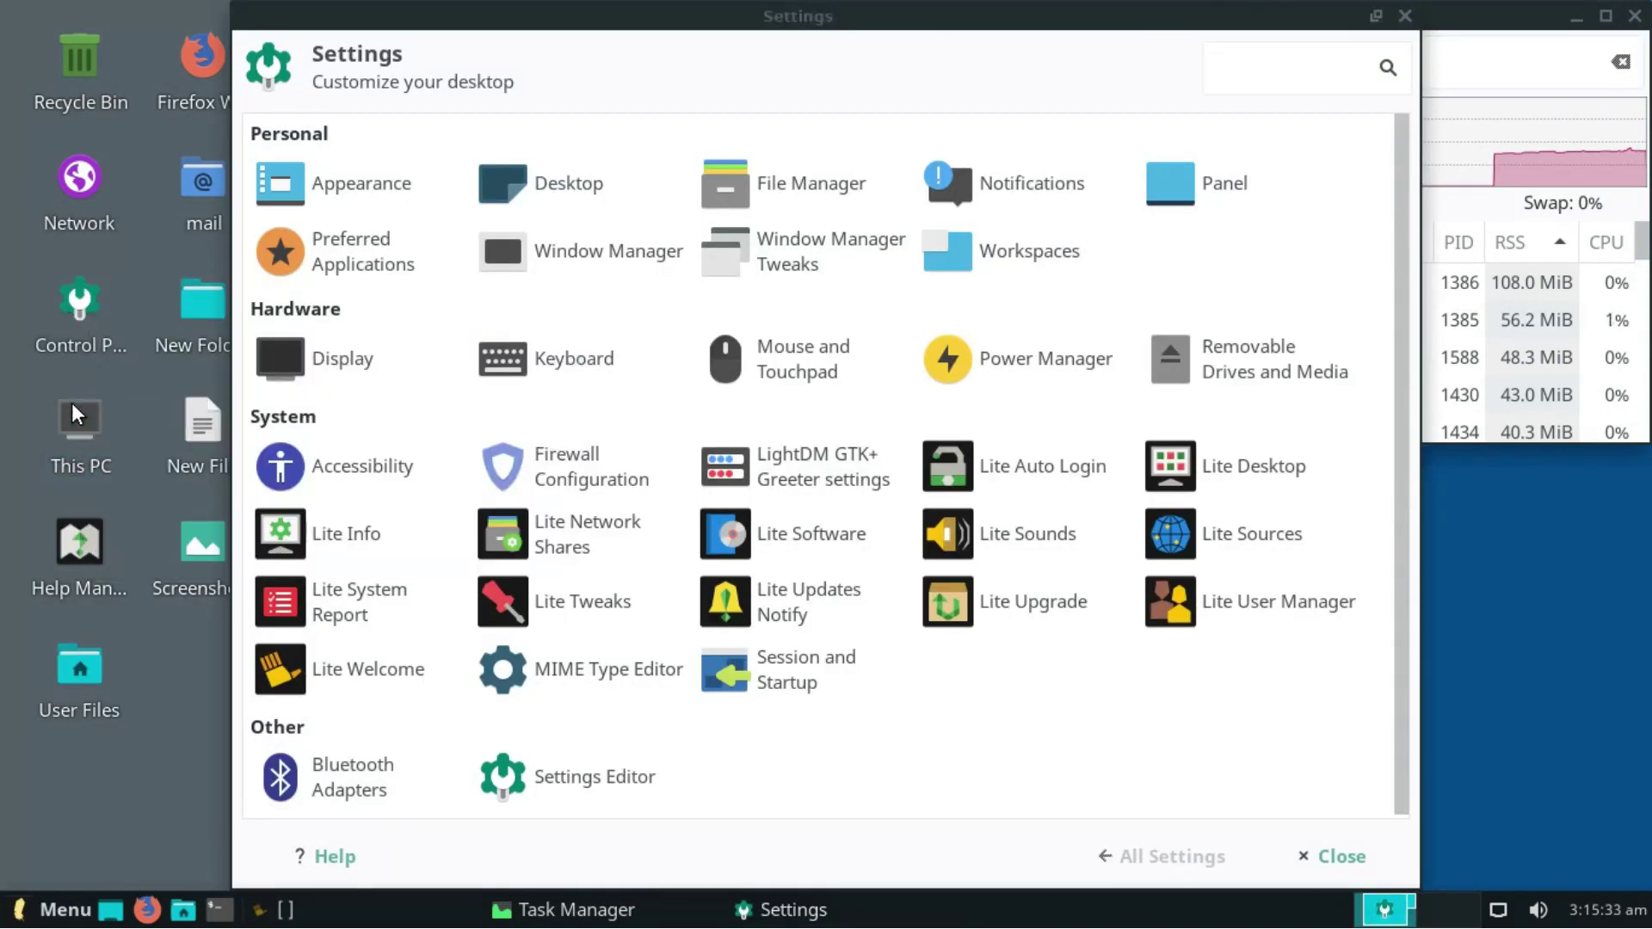
double_click(73, 413)
left_click(1154, 226)
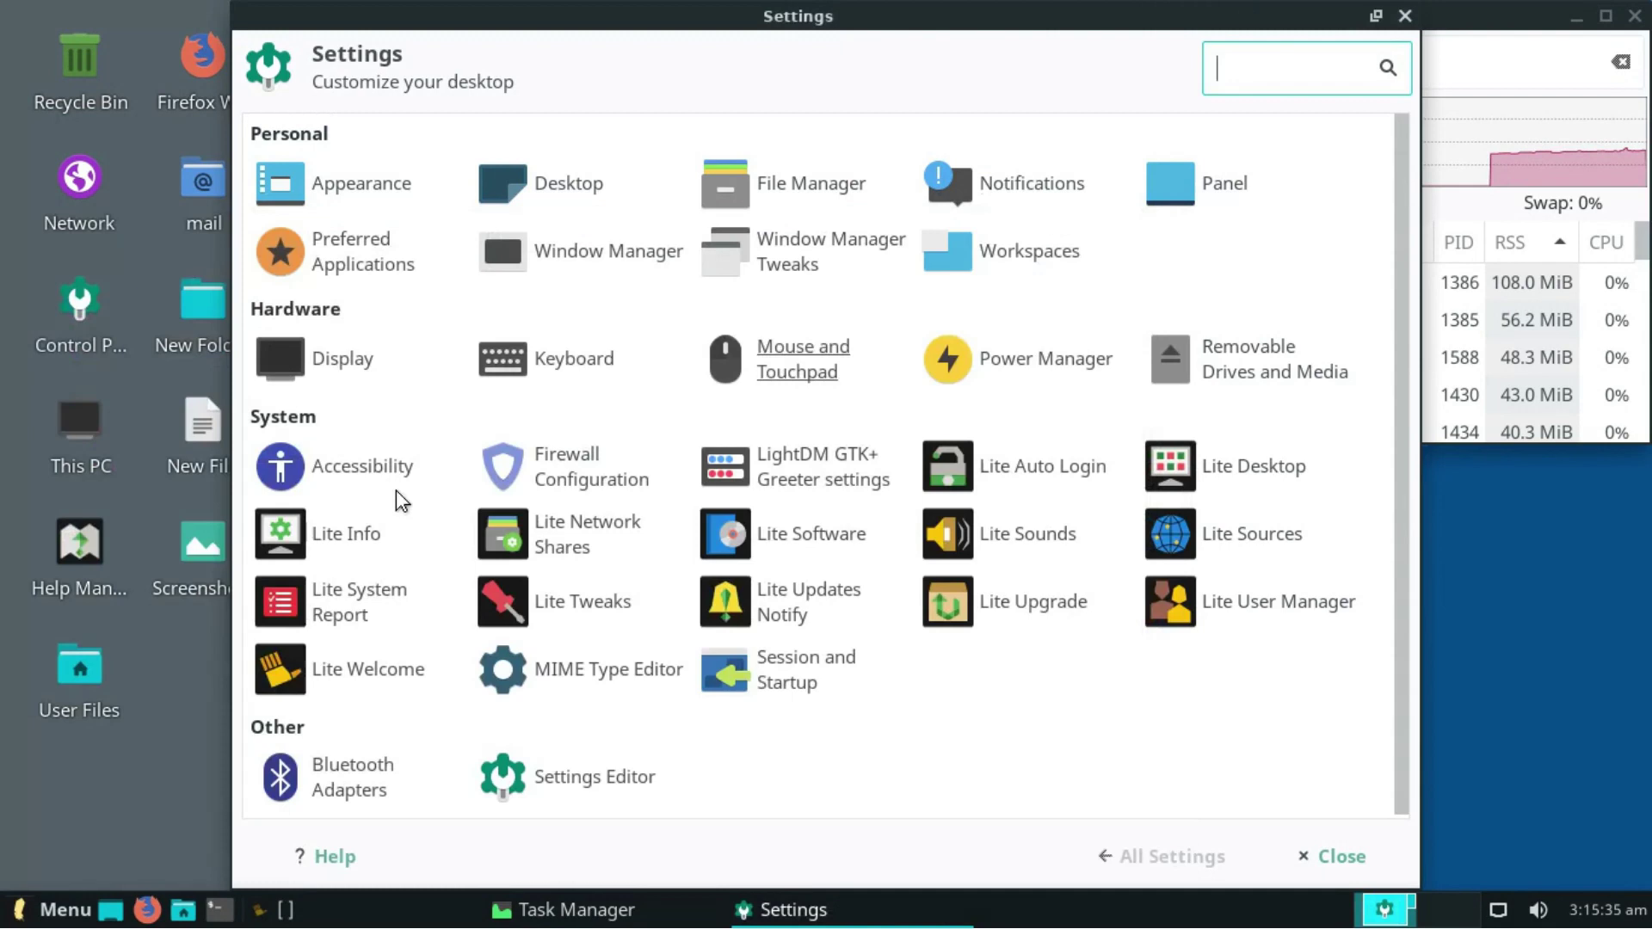
double_click(57, 561)
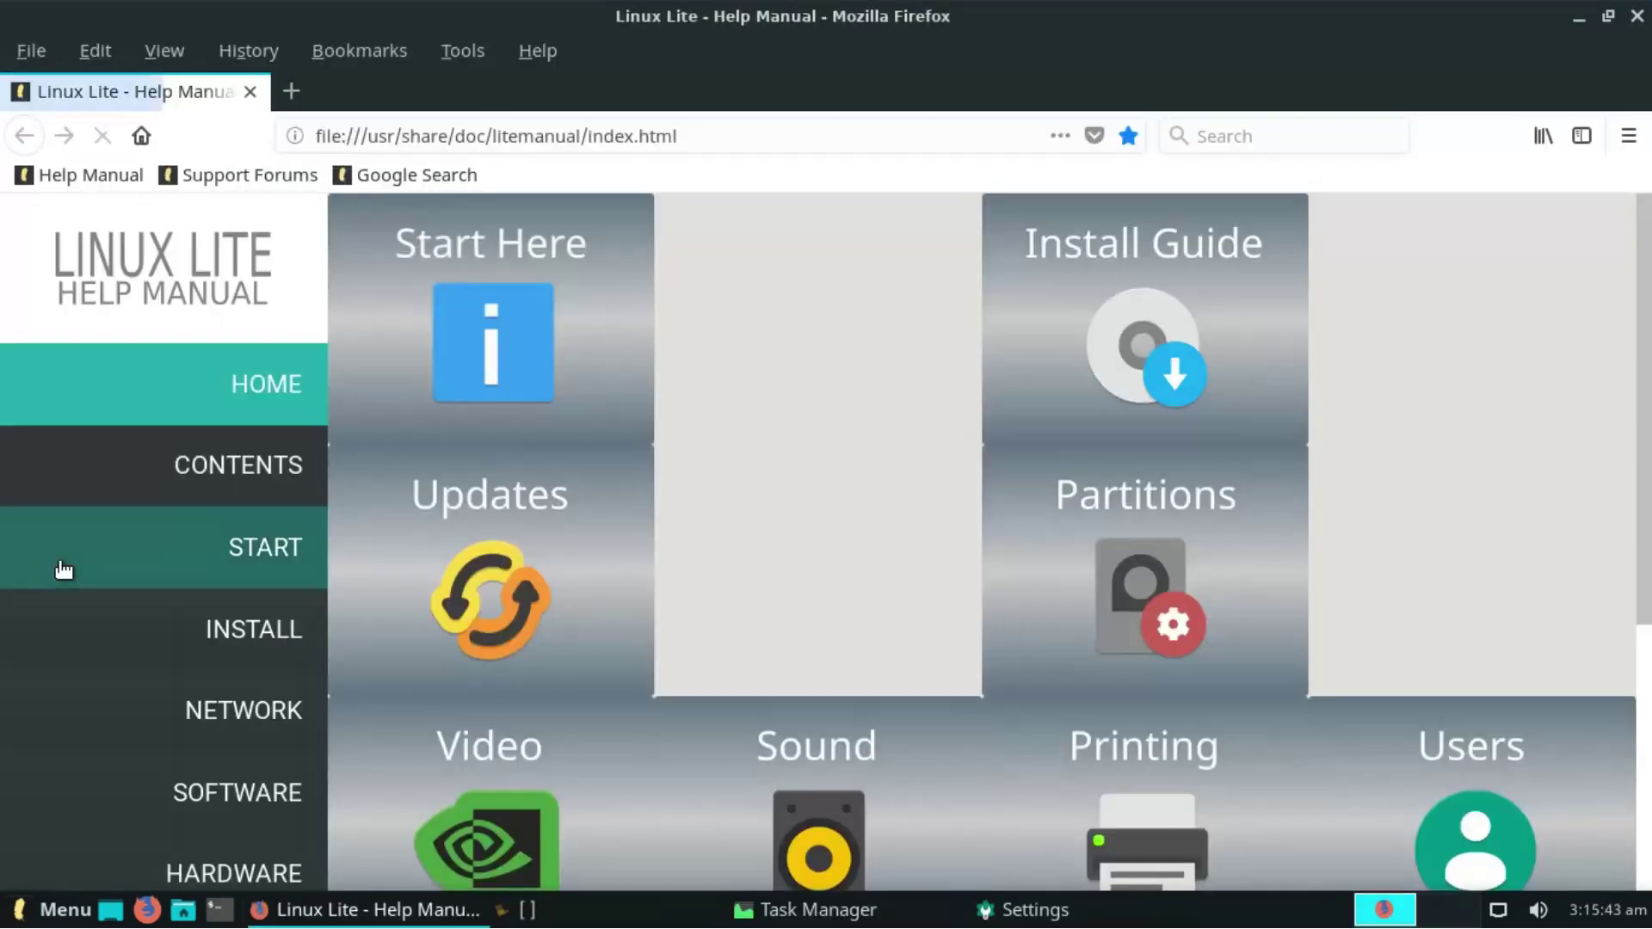
scroll(947, 516, "down", 4)
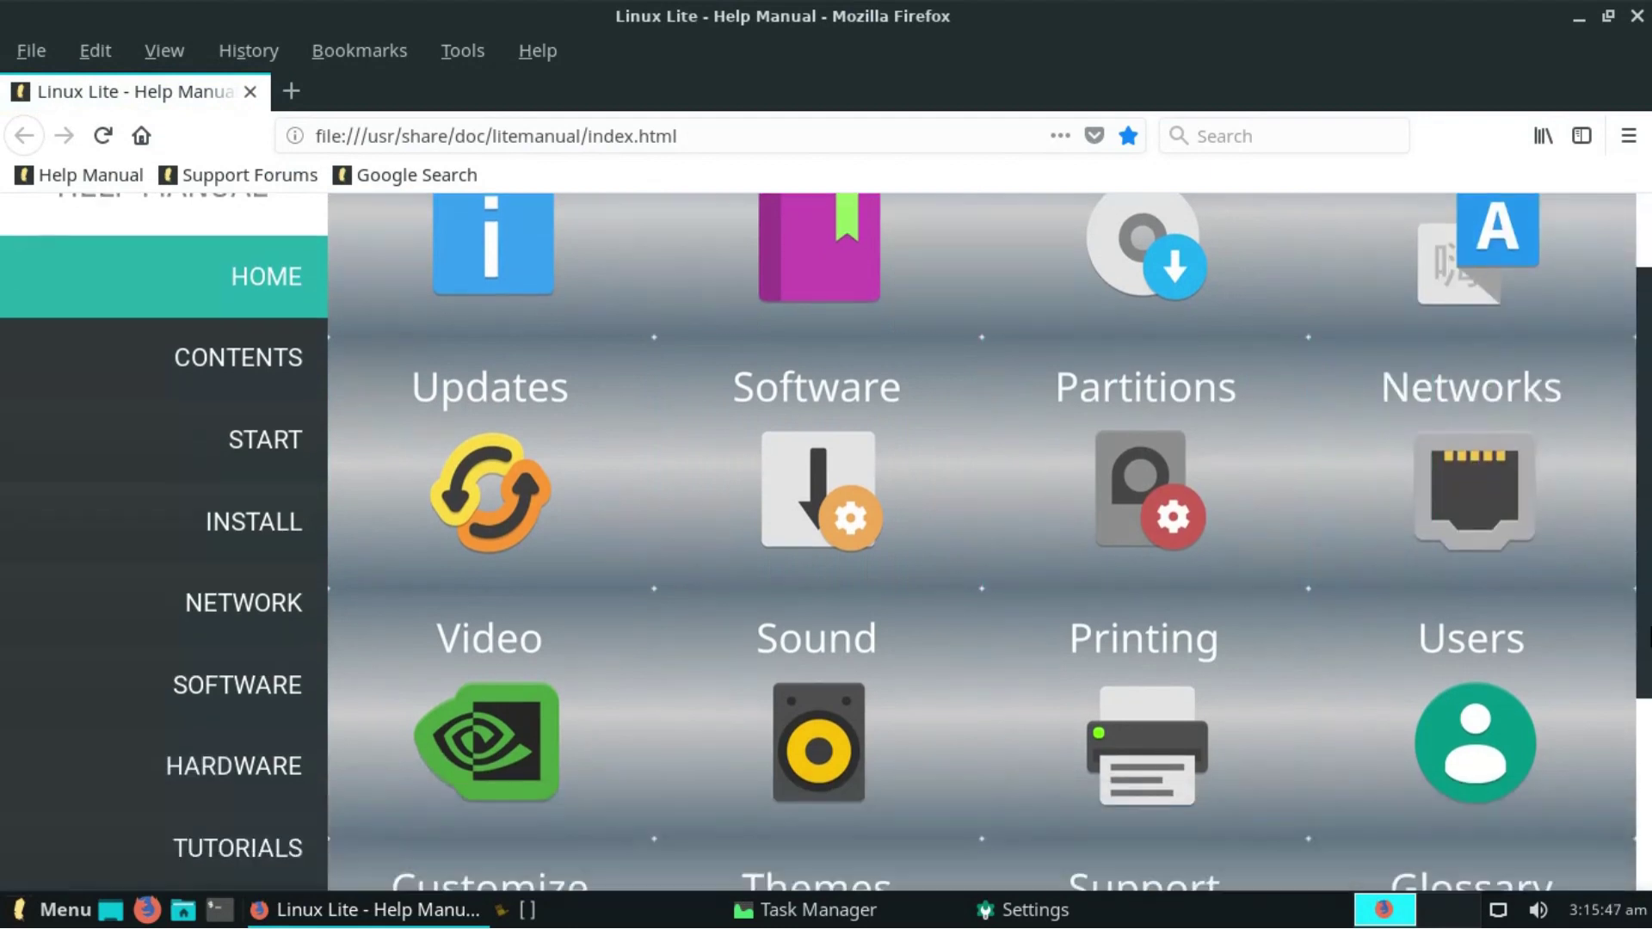
left_click(177, 639)
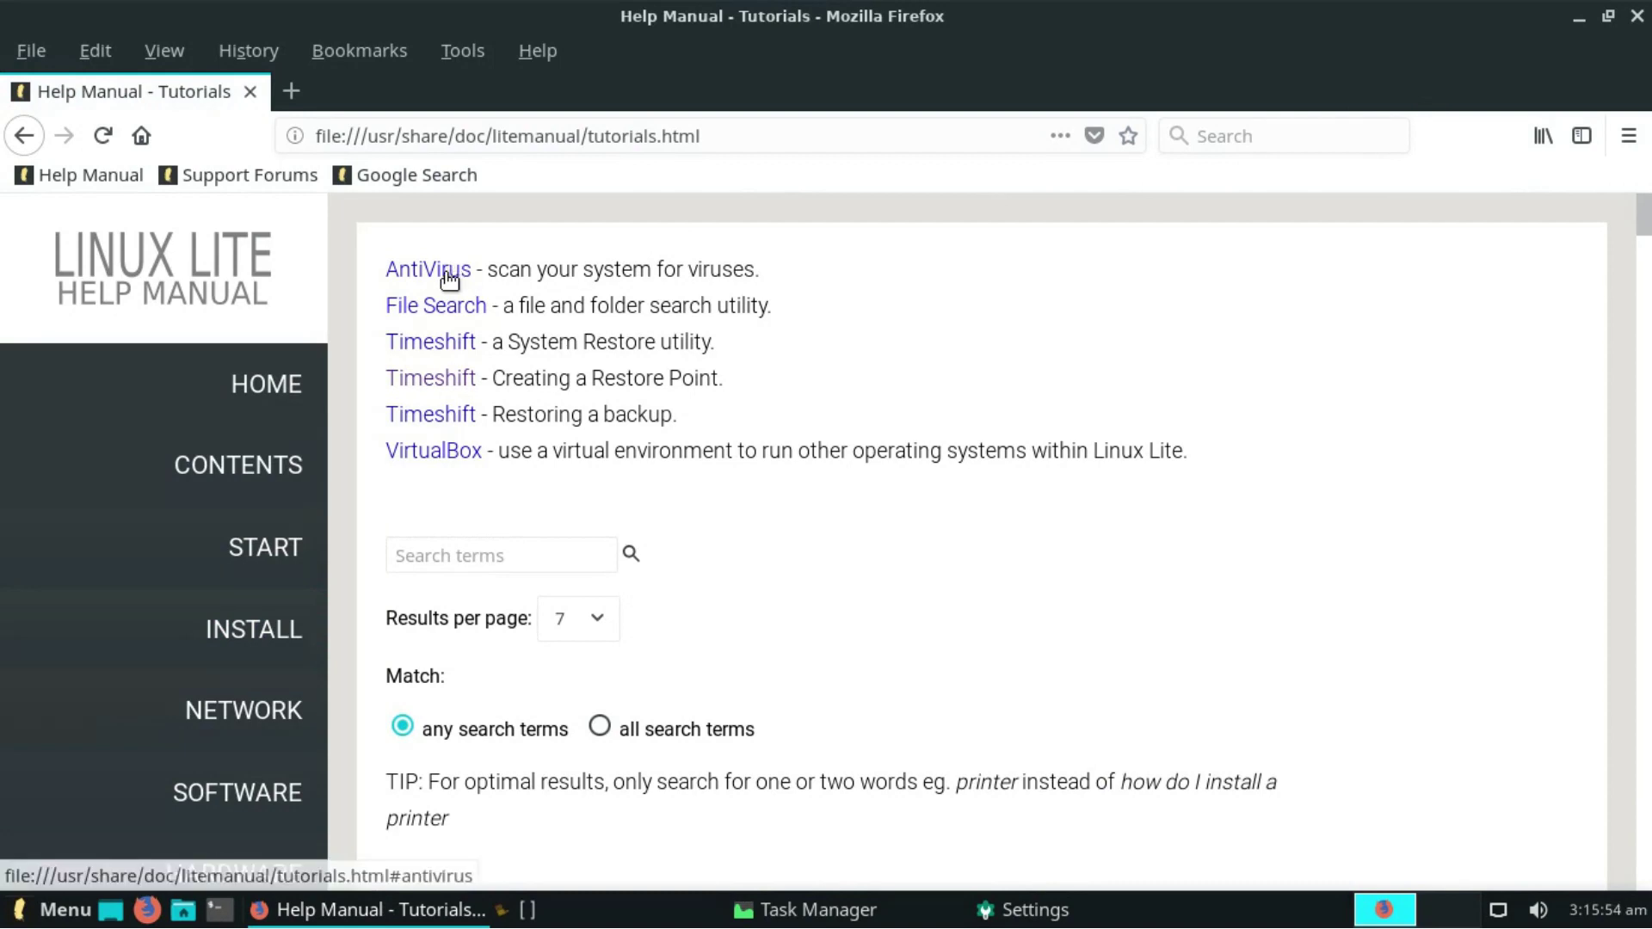
left_click(445, 270)
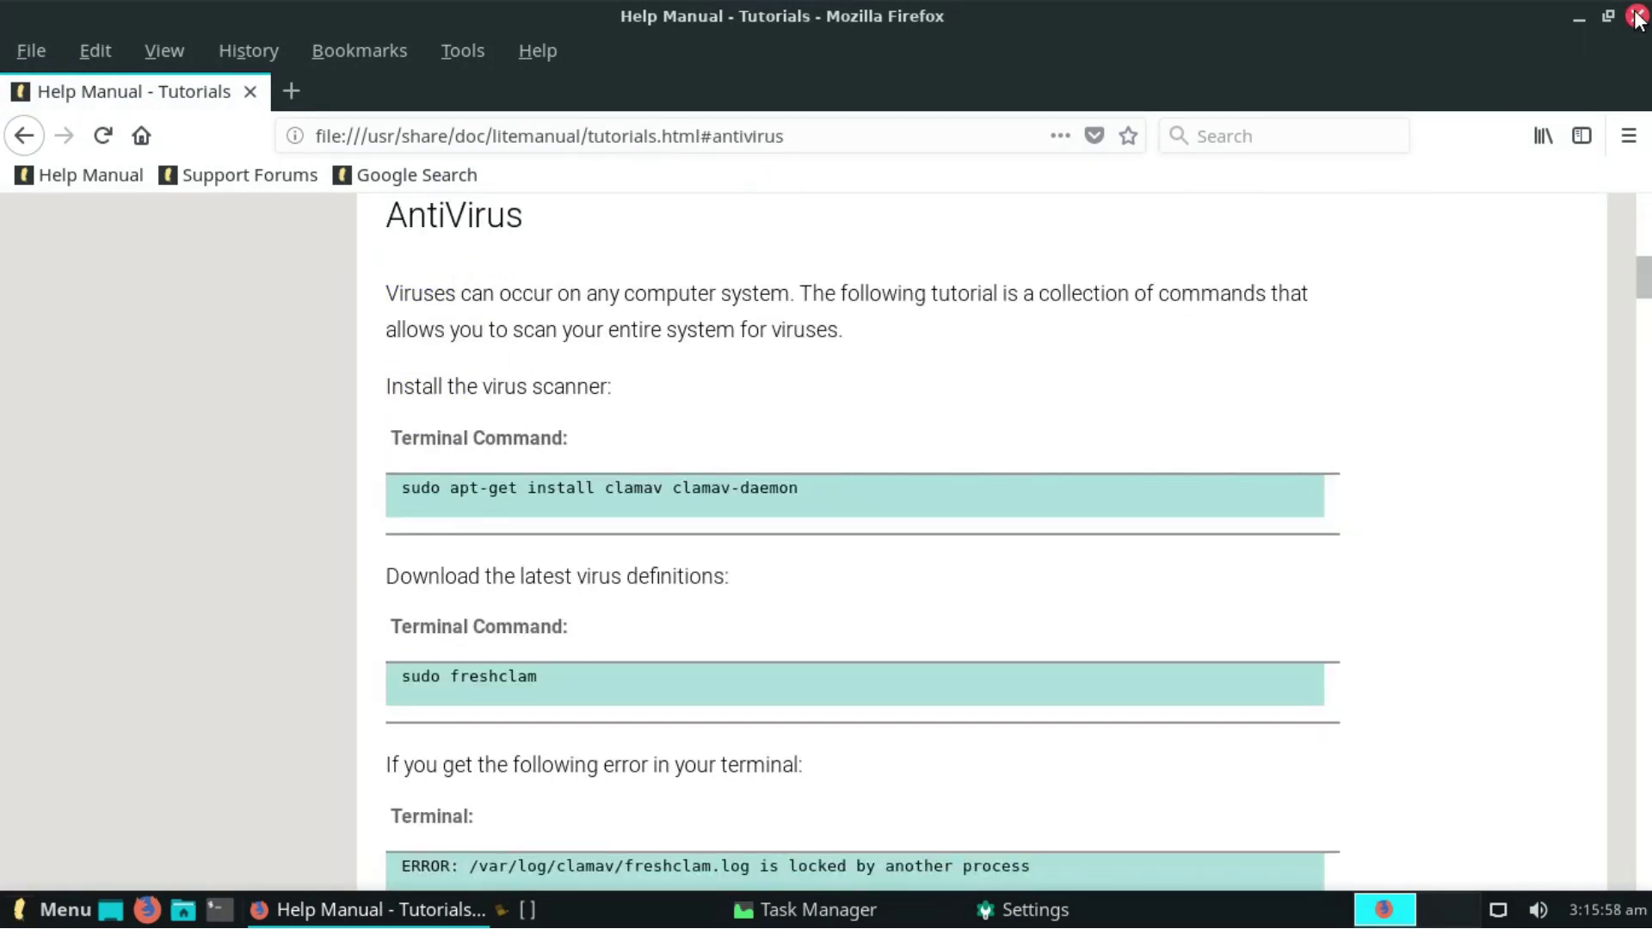
left_click(1637, 17)
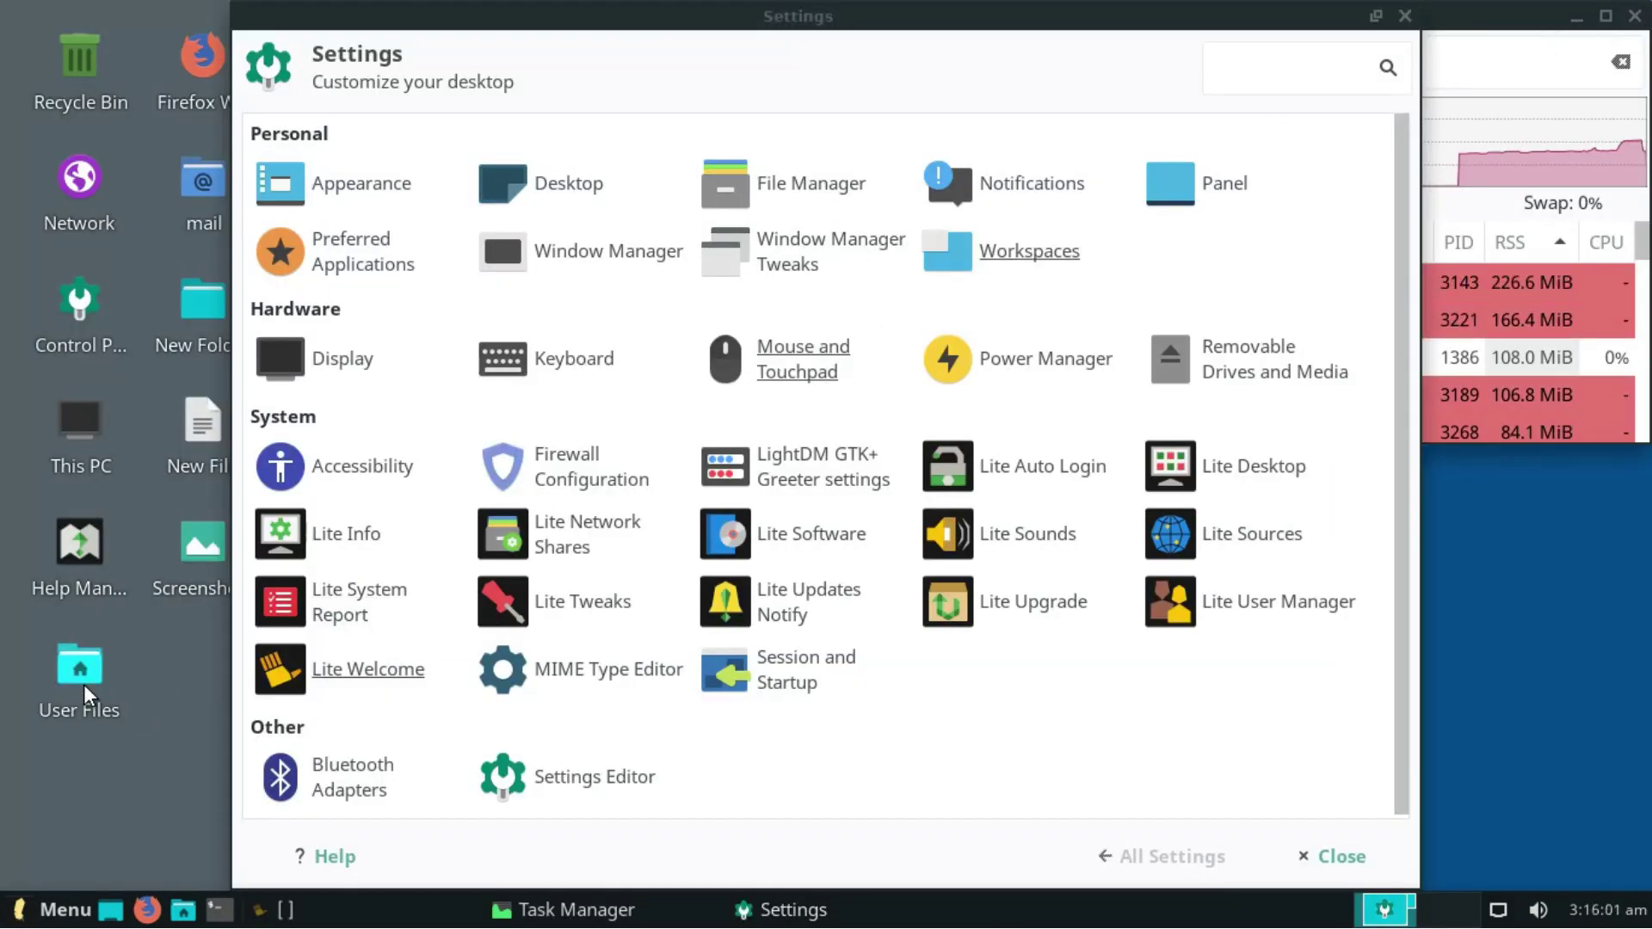
- Close User Files, then set the Appearance theme to Adwaita-dark with Papirus icons
double_click(84, 685)
left_click(1159, 215)
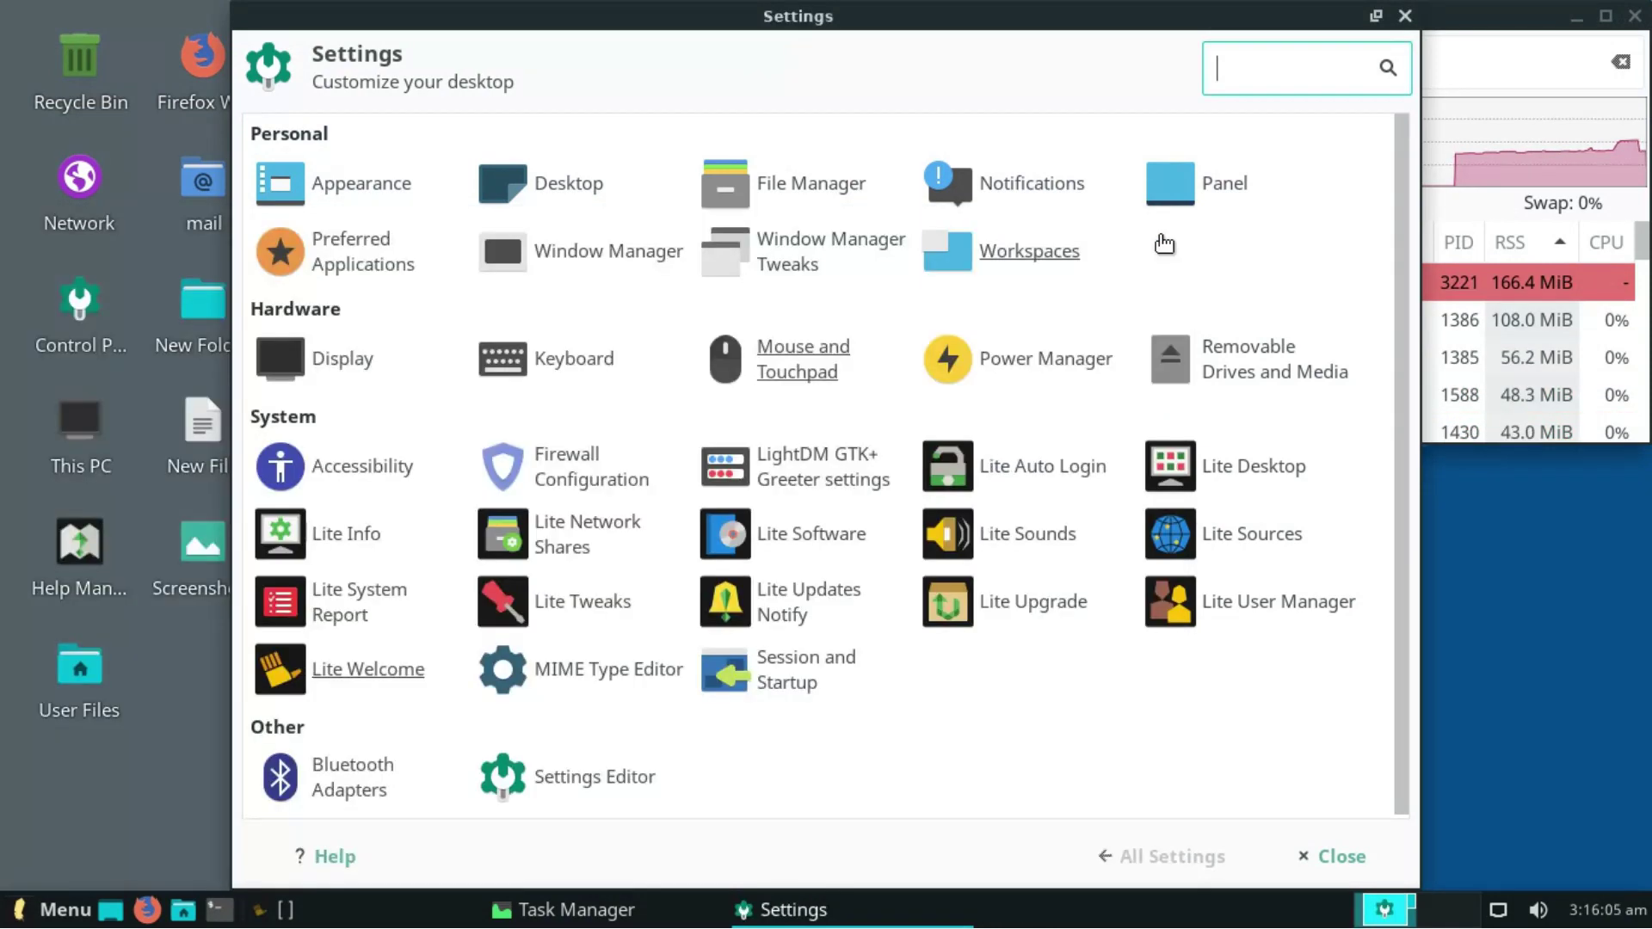
left_click(361, 207)
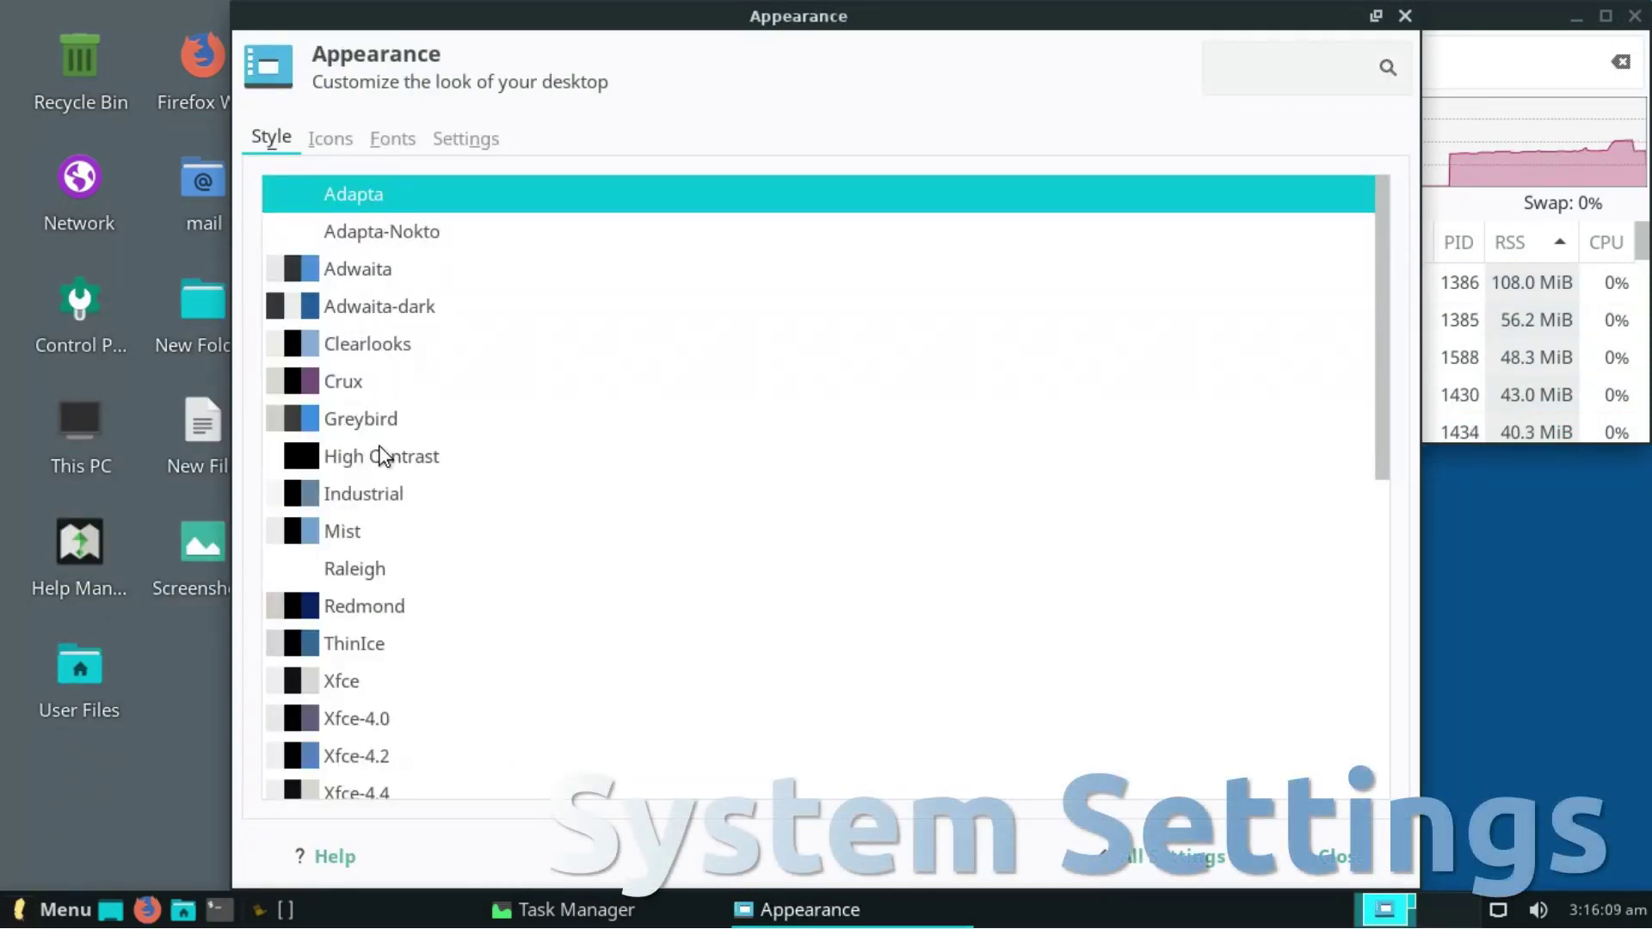
left_click(363, 307)
left_click(336, 136)
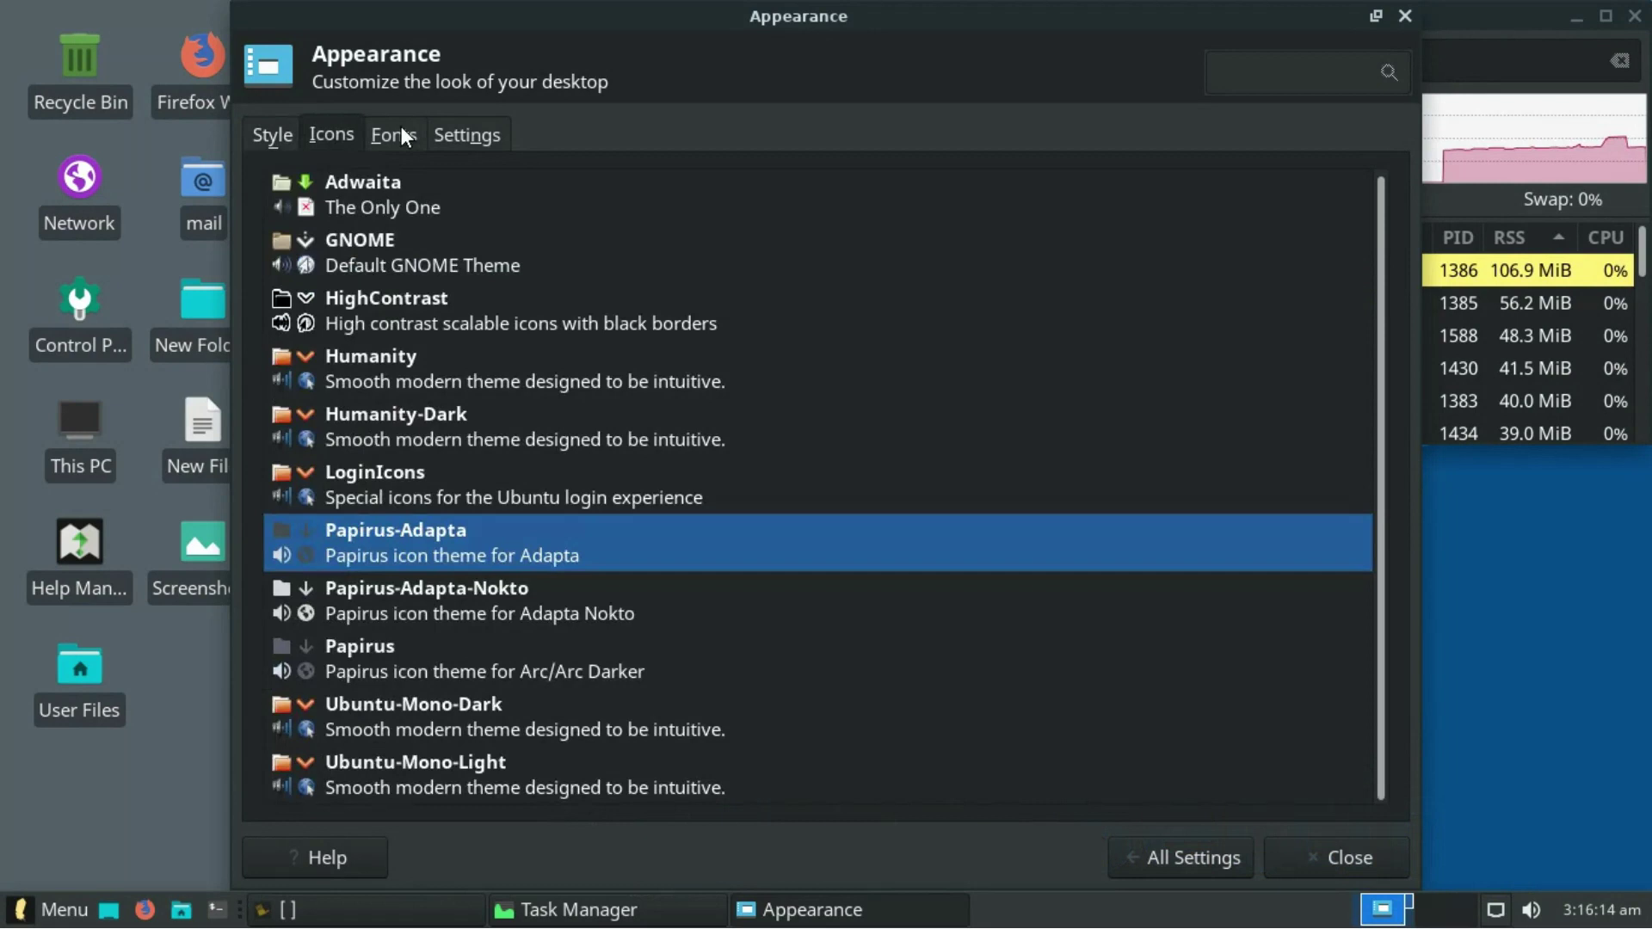
left_click(381, 653)
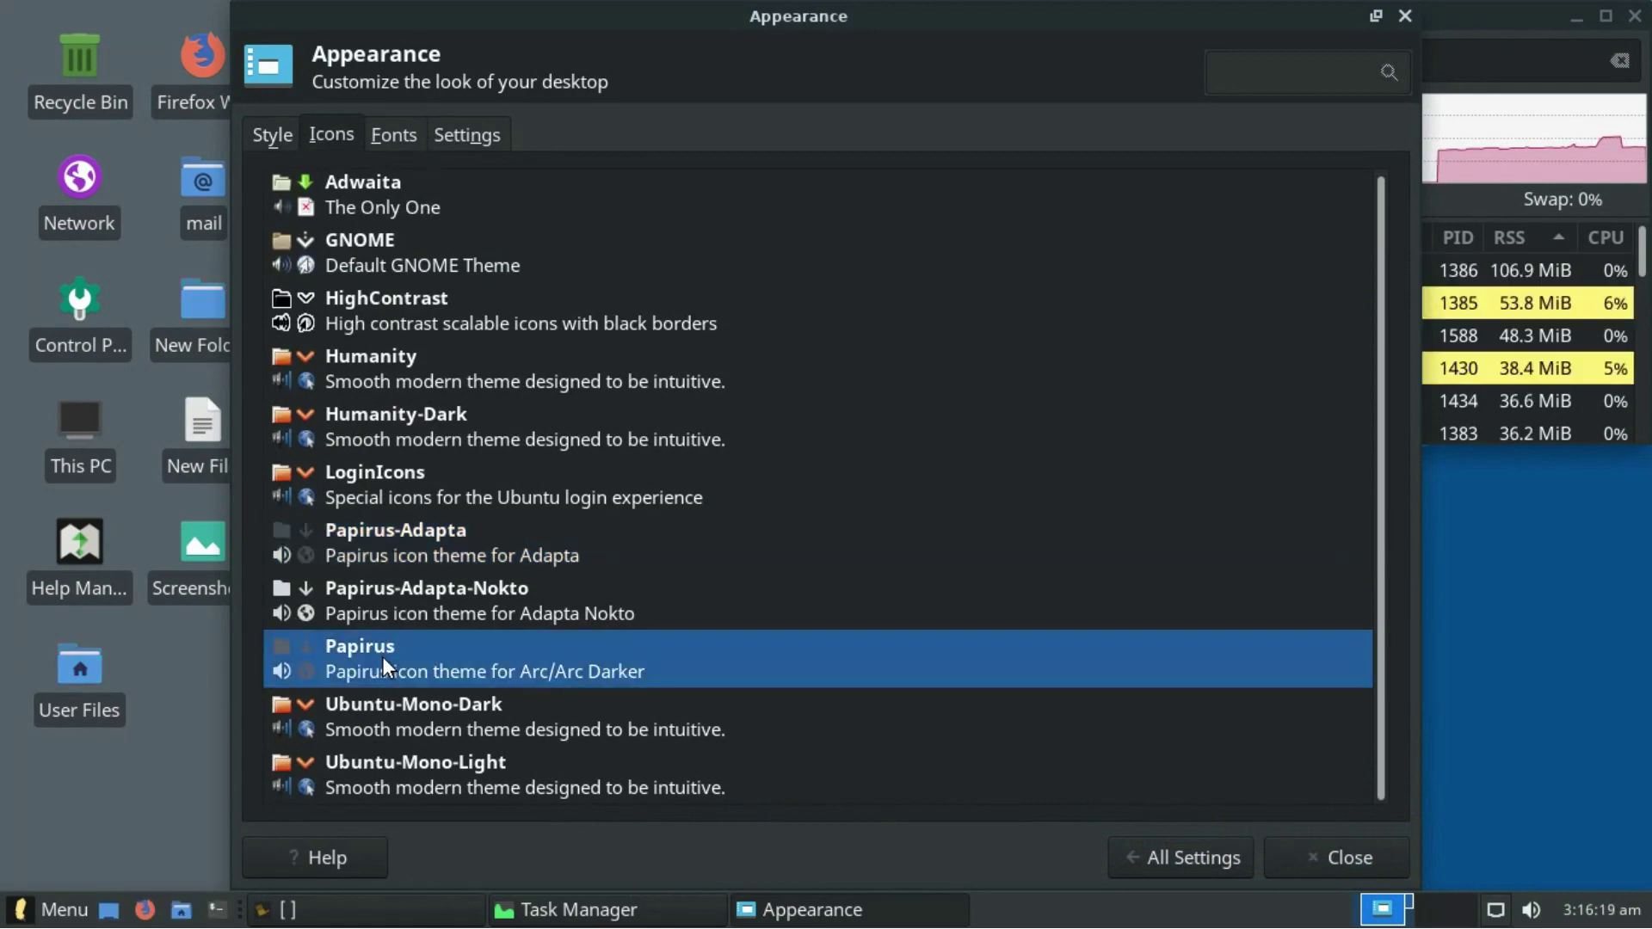
left_click(442, 137)
left_click(1205, 856)
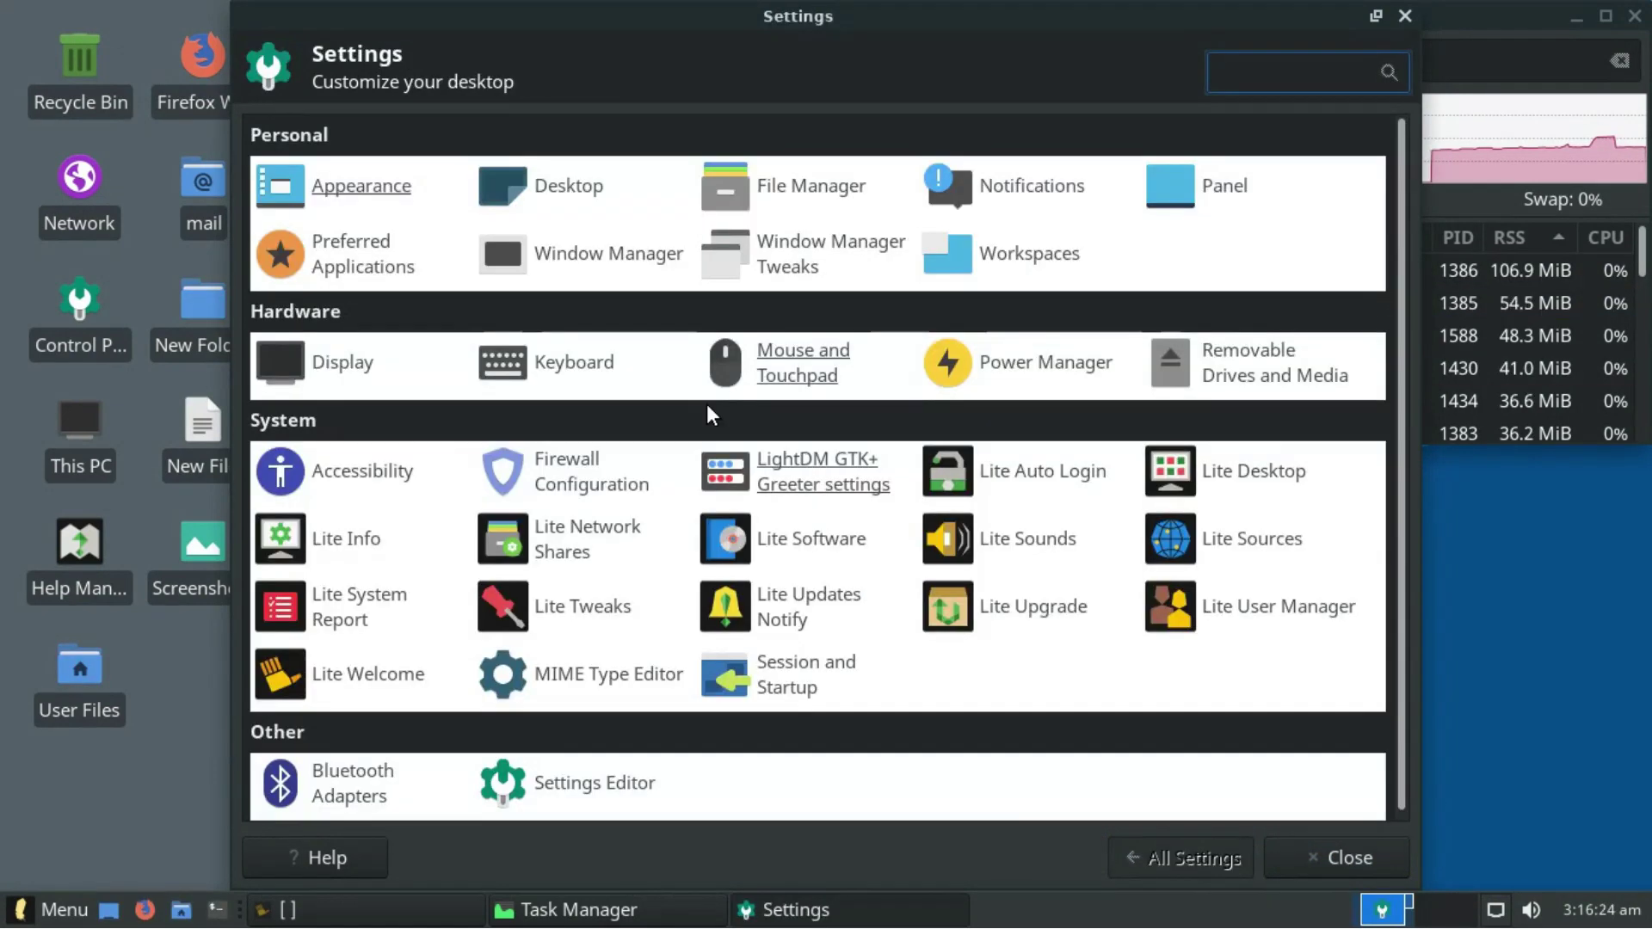
- Browse the Desktop settings' Menus and Icons tabs
left_click(568, 182)
scroll(1325, 387, "down", 2)
scroll(1279, 427, "up", 2)
left_click(399, 135)
left_click(457, 133)
left_click(1162, 854)
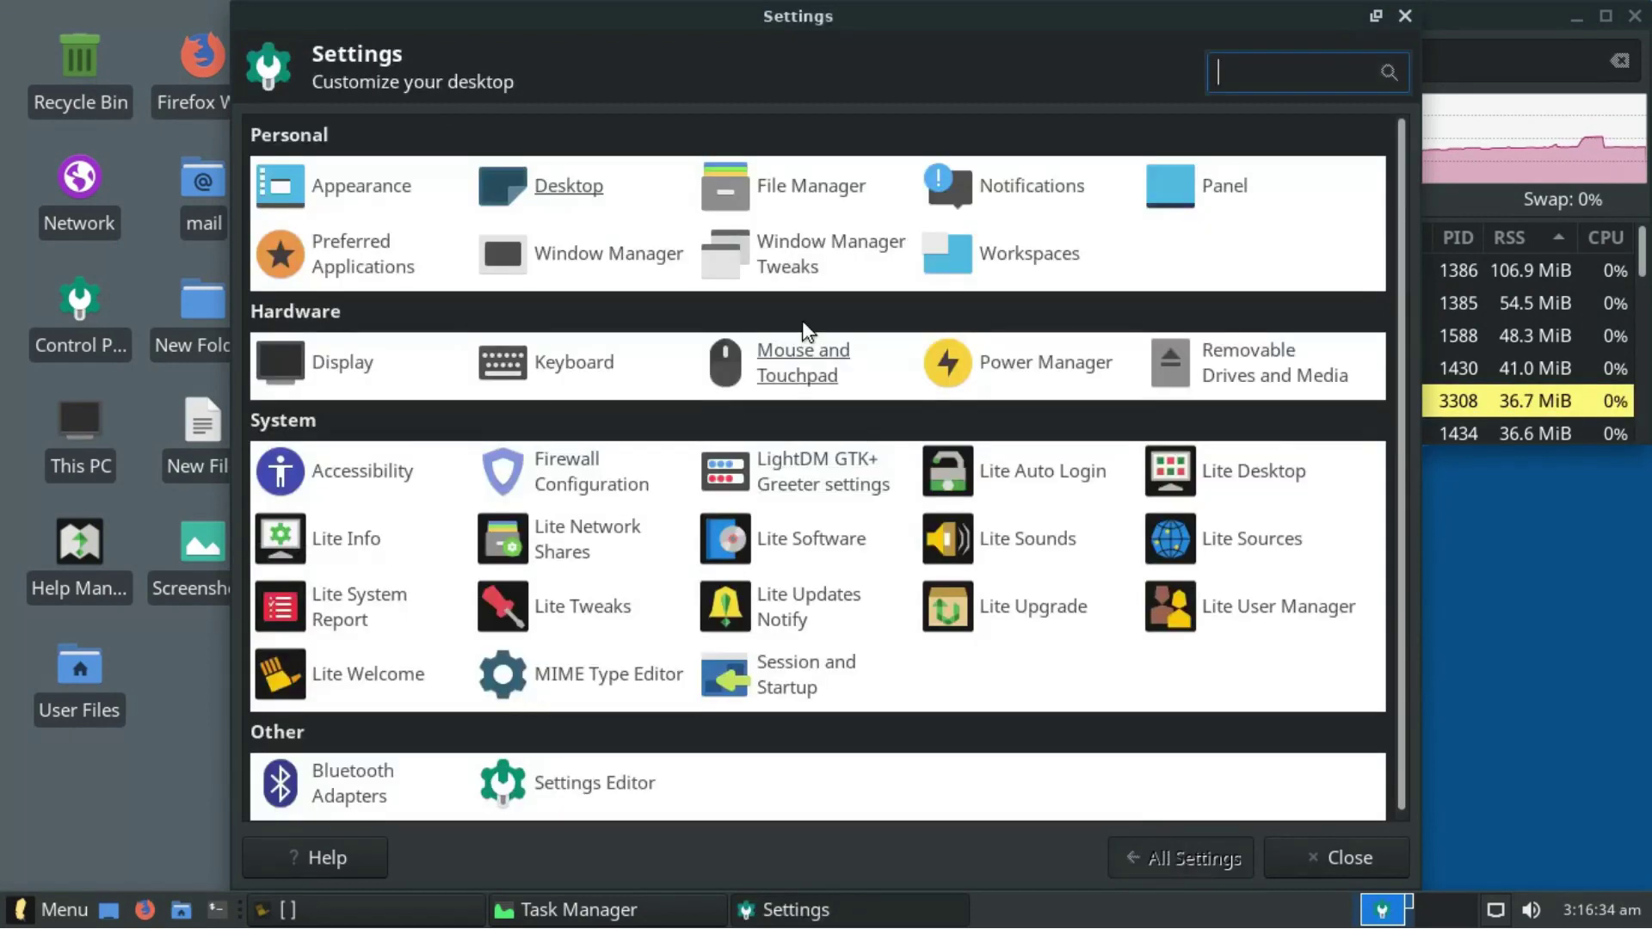
- Review the file manager preferences' Side Pane, Behavior and Advanced tabs, then close them
left_click(818, 179)
left_click(704, 238)
left_click(833, 234)
left_click(893, 236)
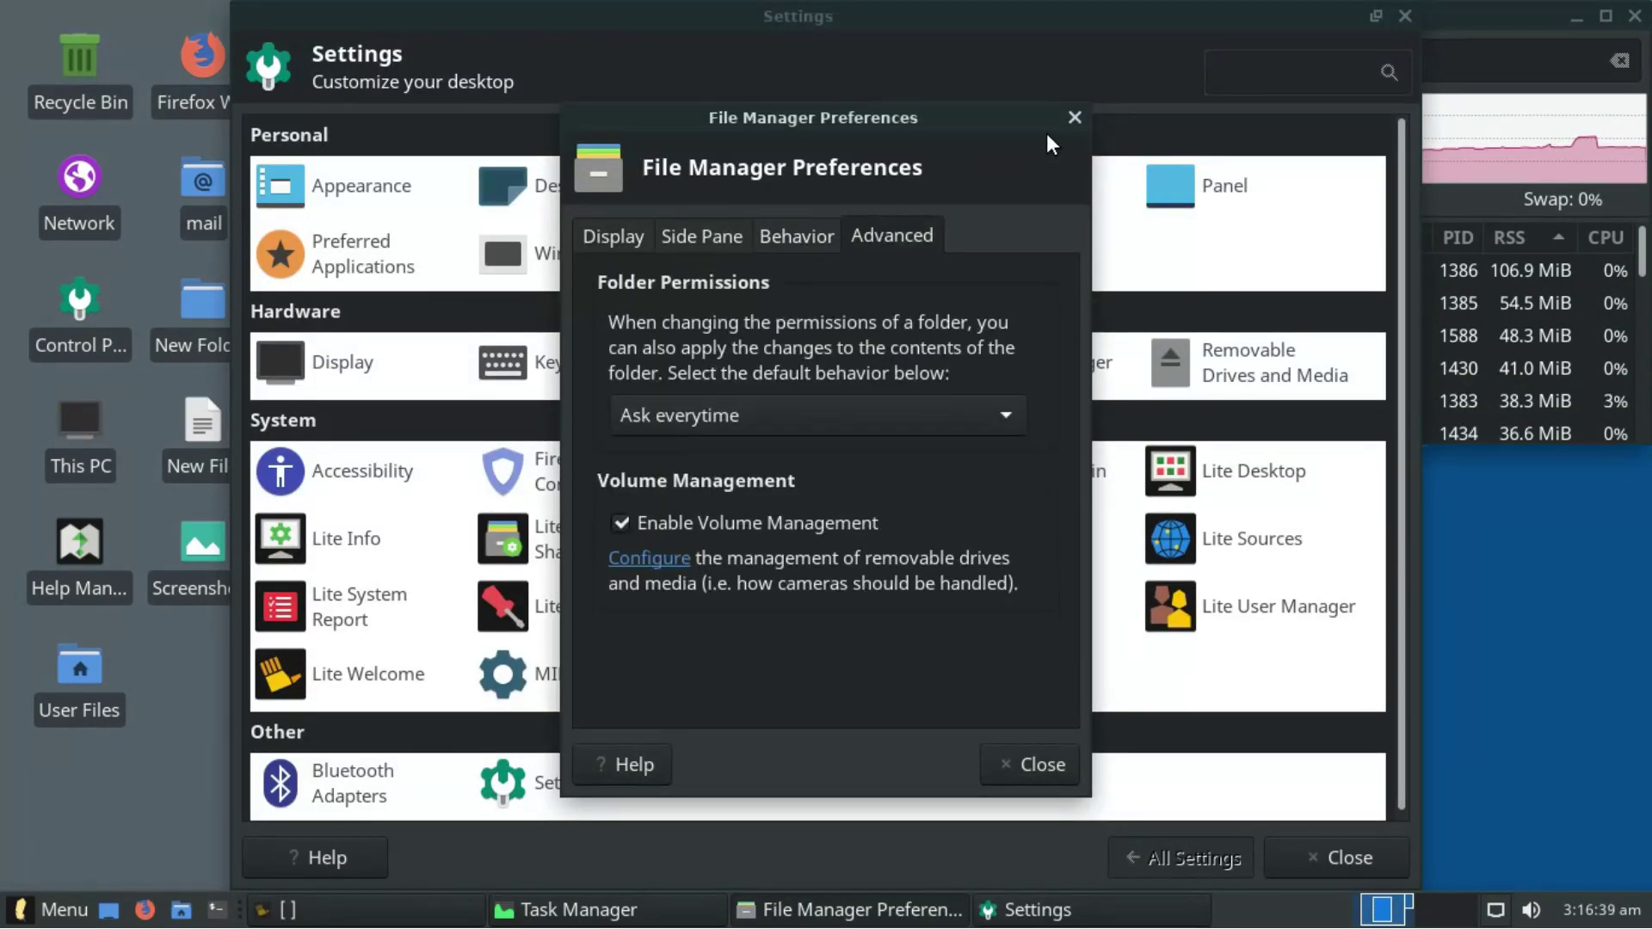
left_click(1075, 117)
- Look through Notifications' Applications and Log tabs and the Panel's Appearance and Items tabs
left_click(1060, 183)
left_click(871, 164)
left_click(950, 167)
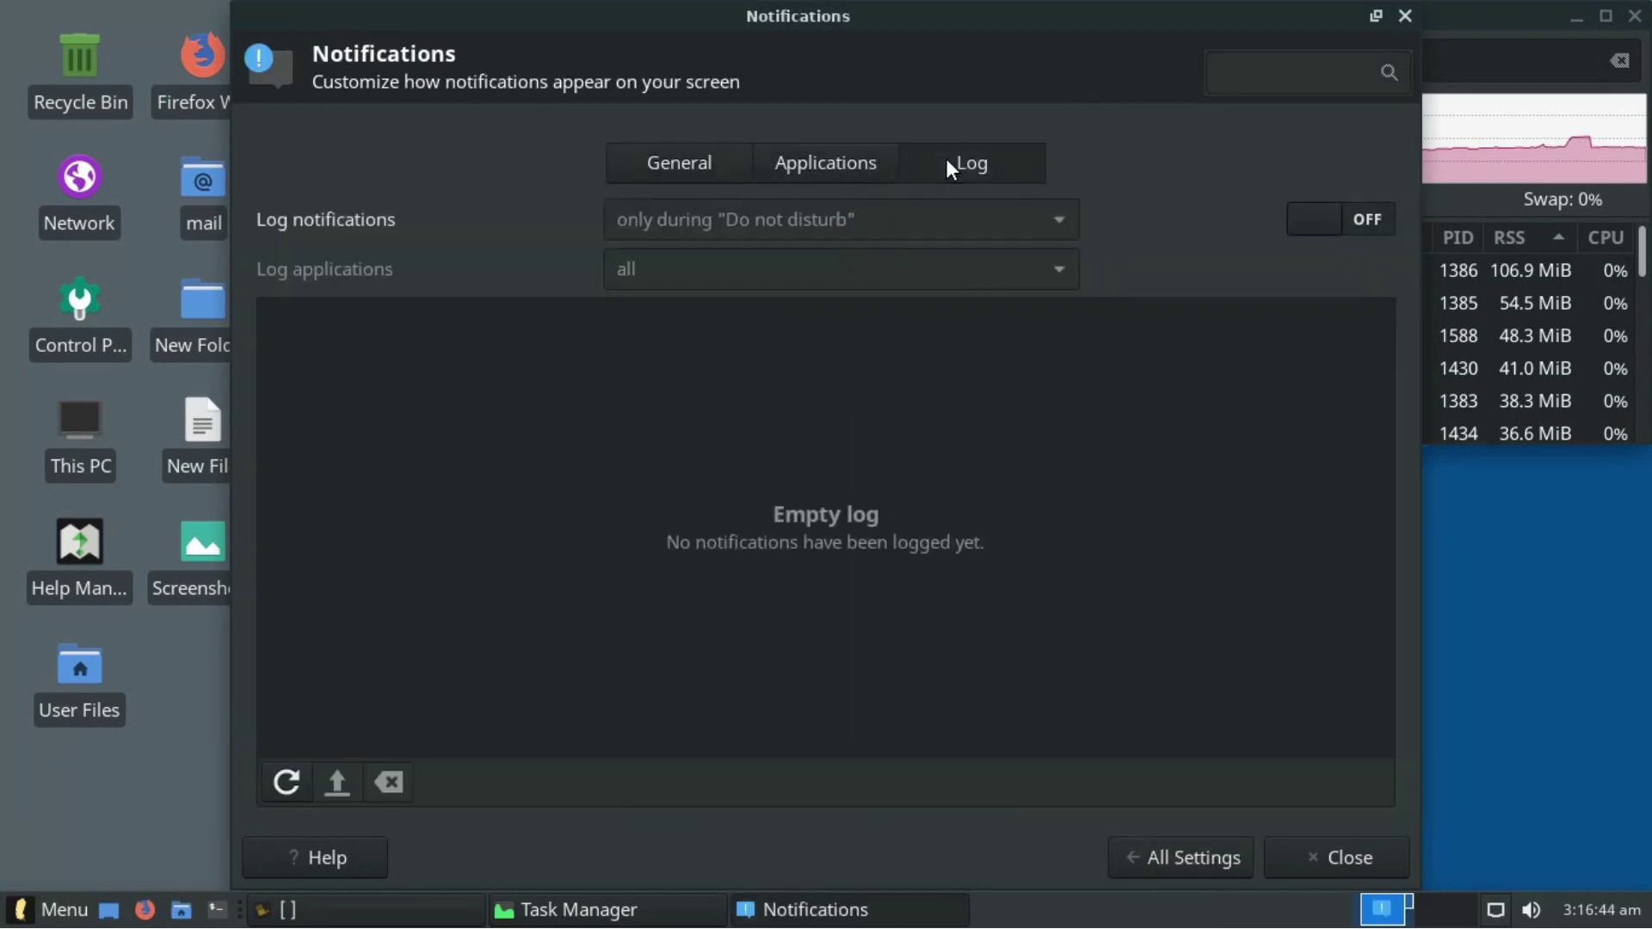
left_click(1145, 857)
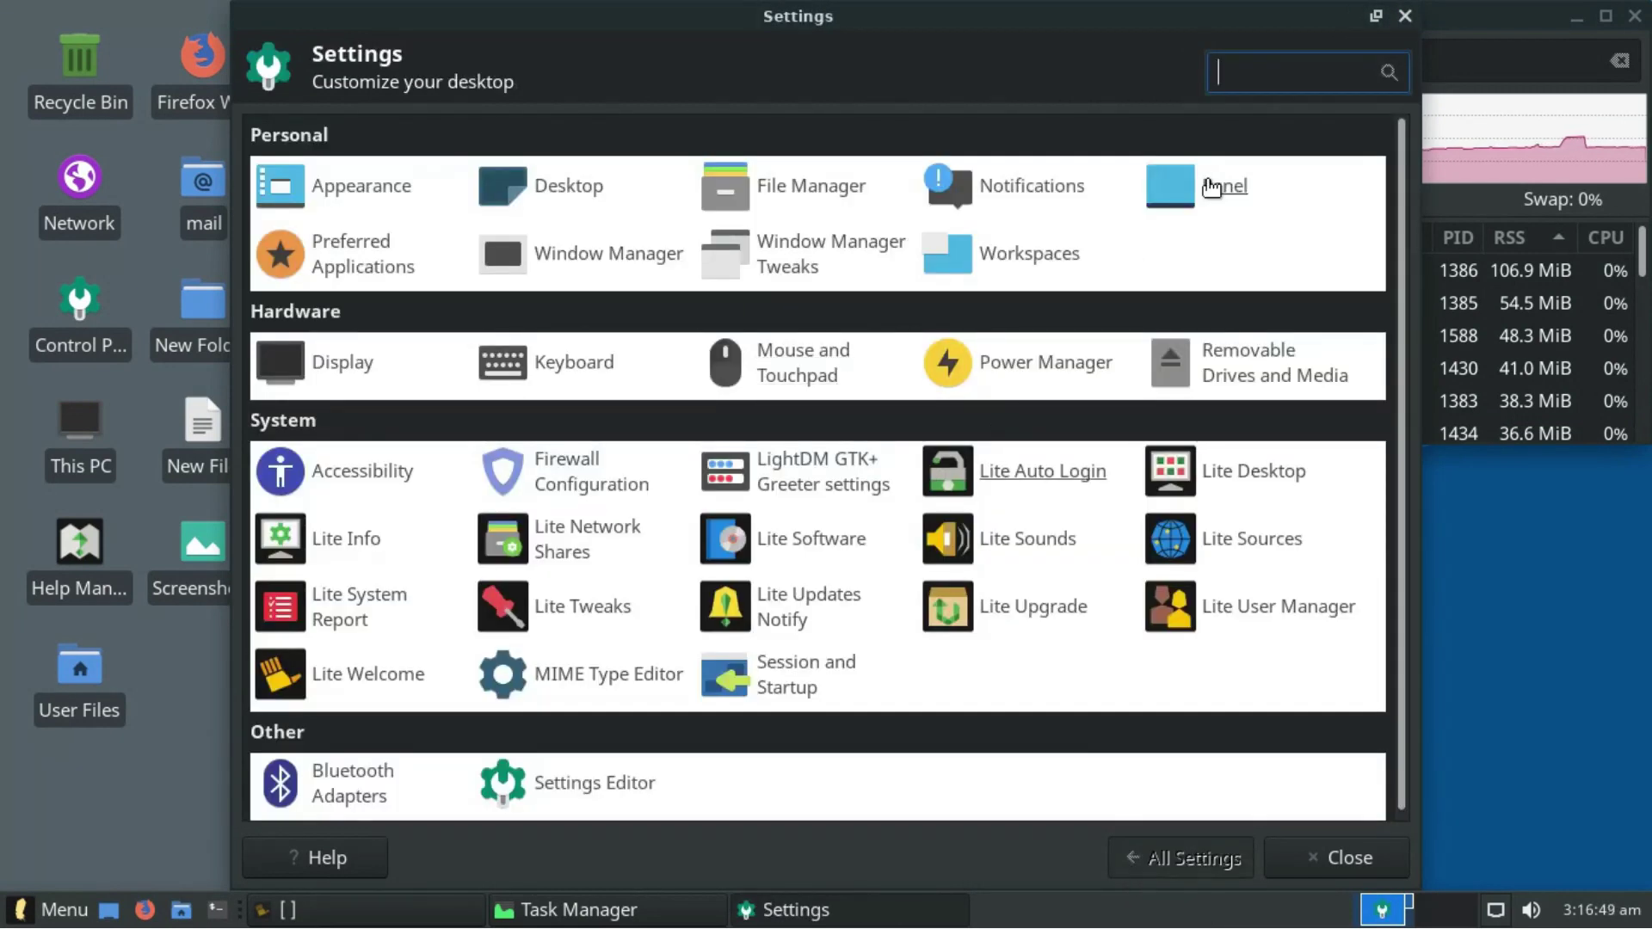
left_click(1119, 182)
left_click(405, 208)
left_click(456, 208)
left_click(1136, 861)
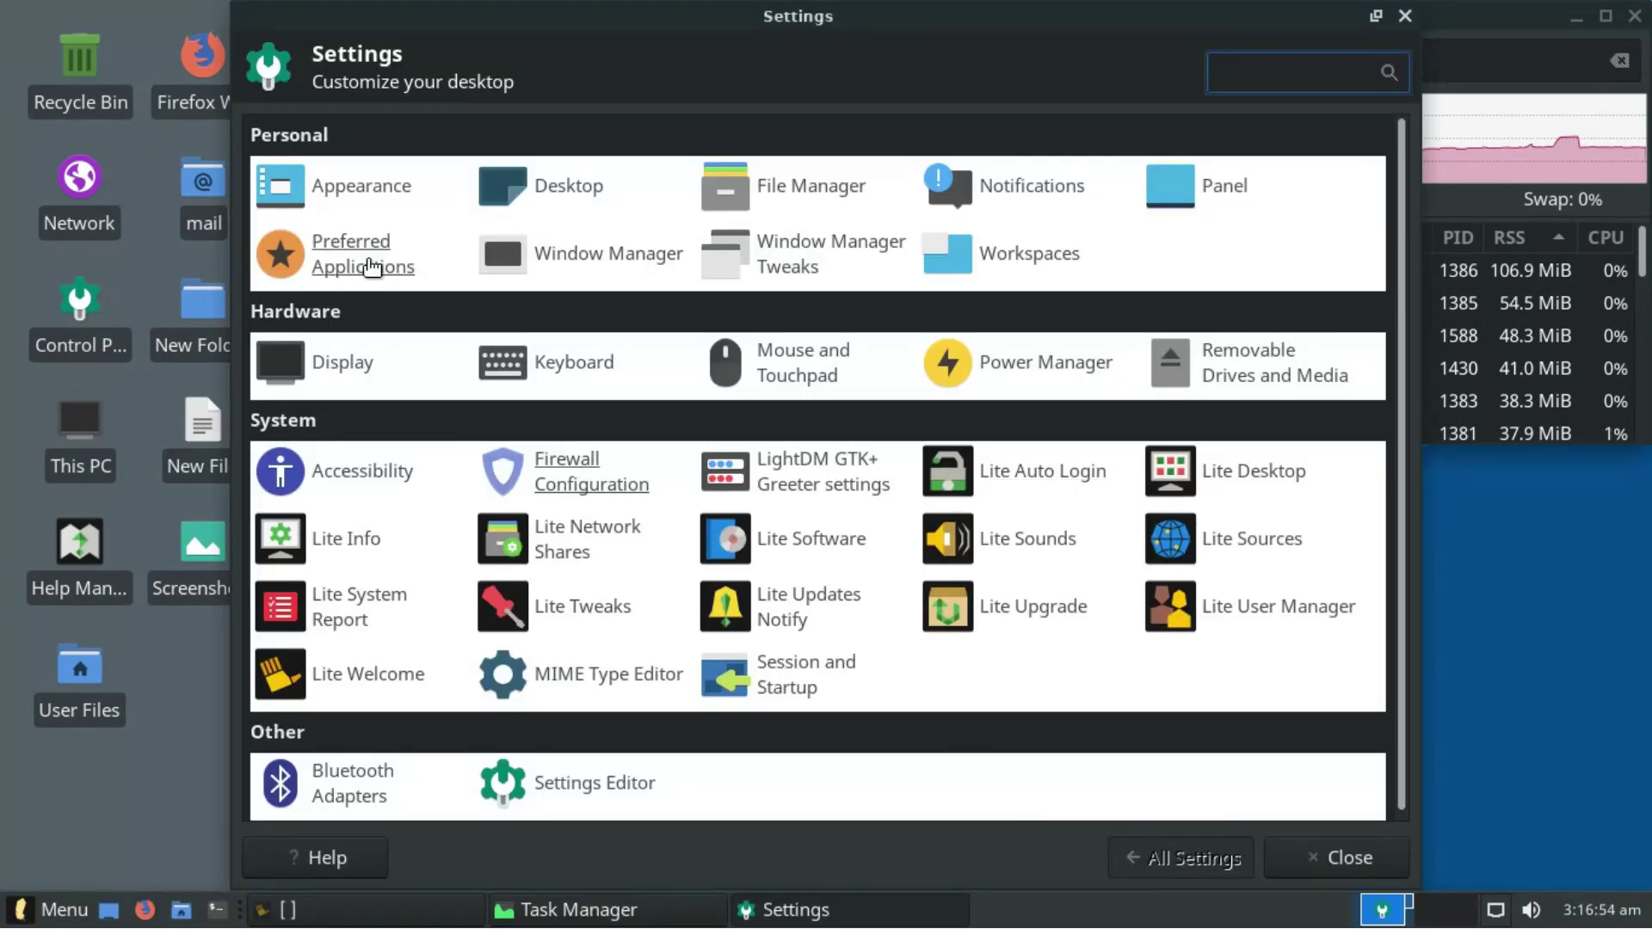
- In Preferred Applications, check Web Browser choices and the Utilities tab's Thunar and Xfce Terminal
left_click(370, 266)
left_click(371, 294)
left_click(437, 141)
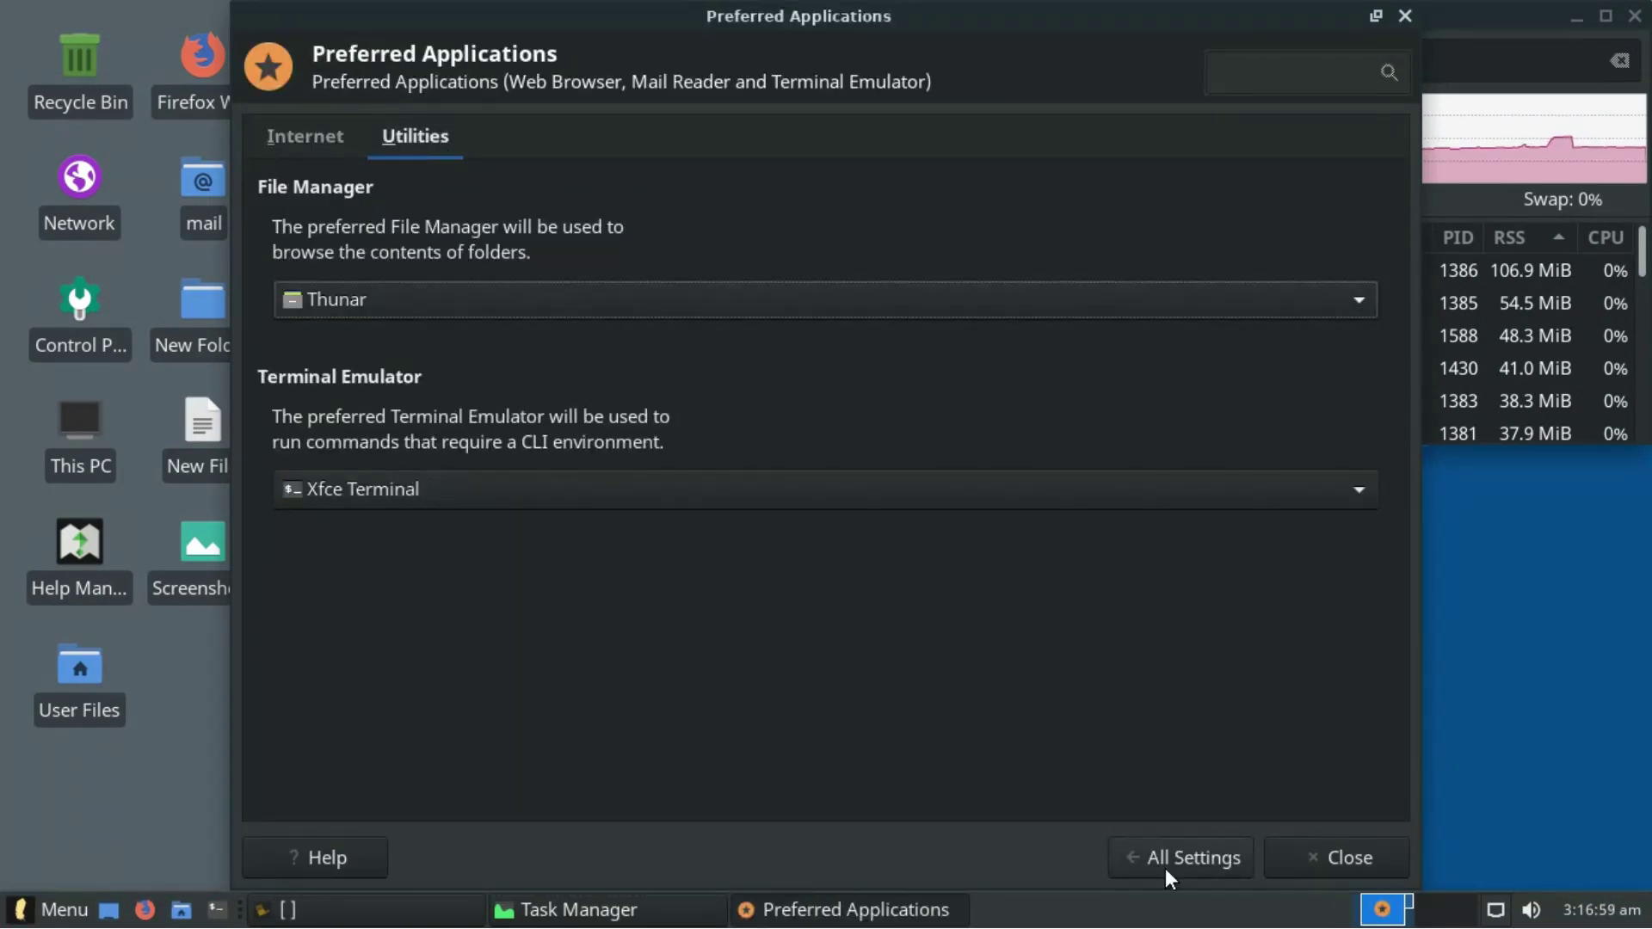
left_click(1165, 869)
left_click(586, 243)
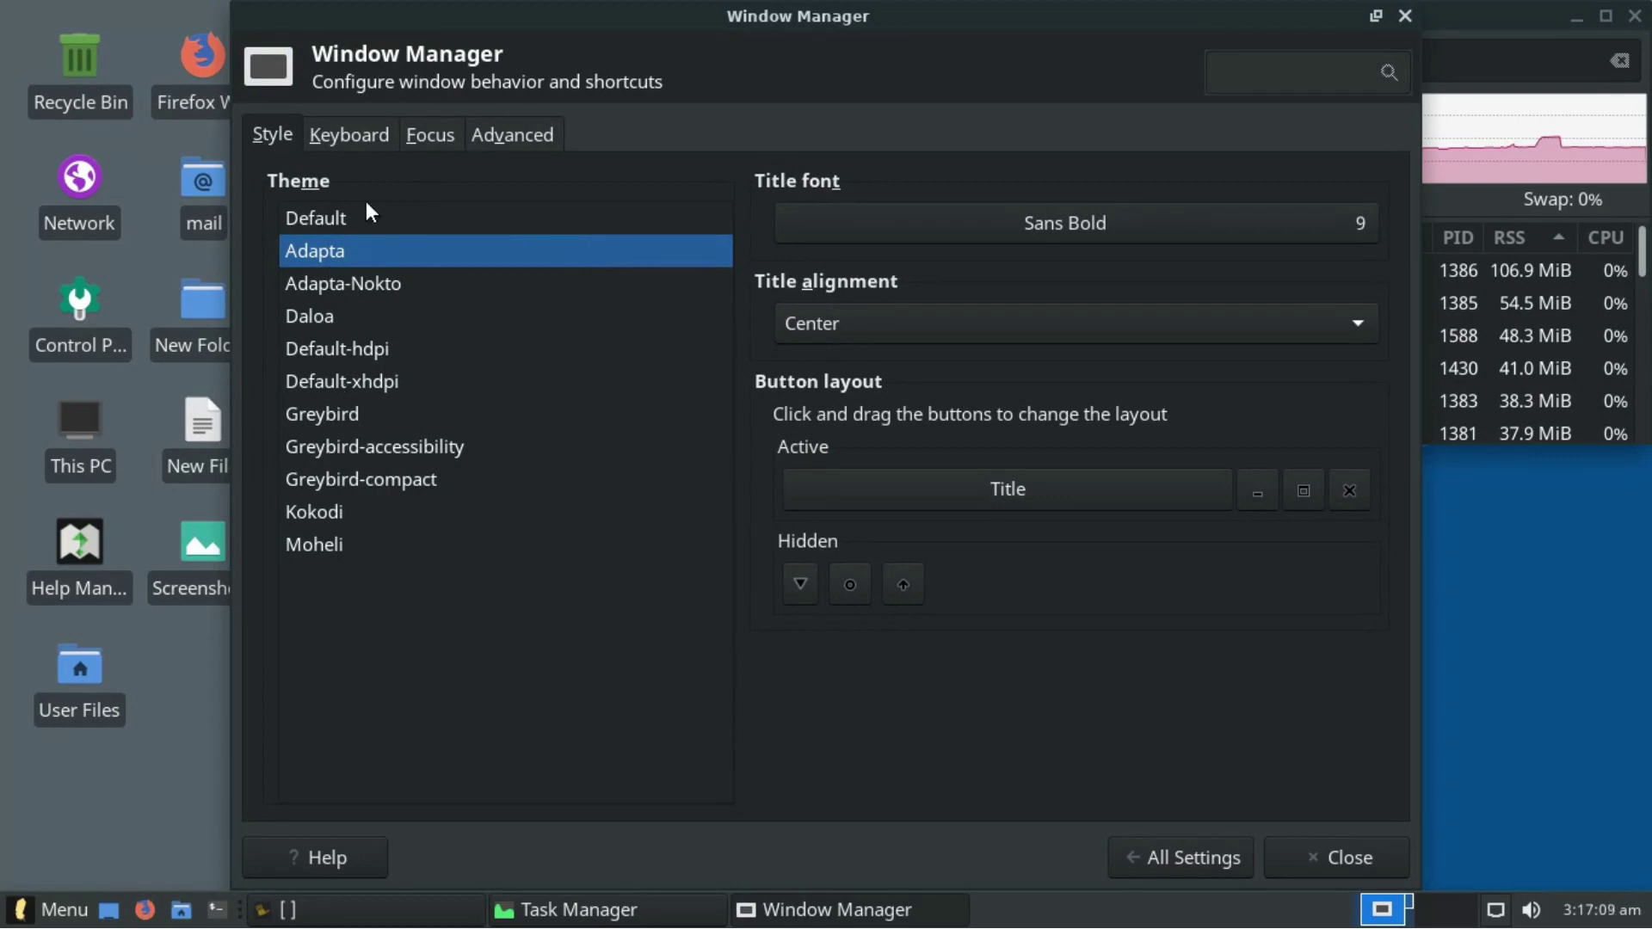
- Review the Window Manager keyboard shortcuts and advanced window snapping options
left_click(361, 143)
left_click(511, 139)
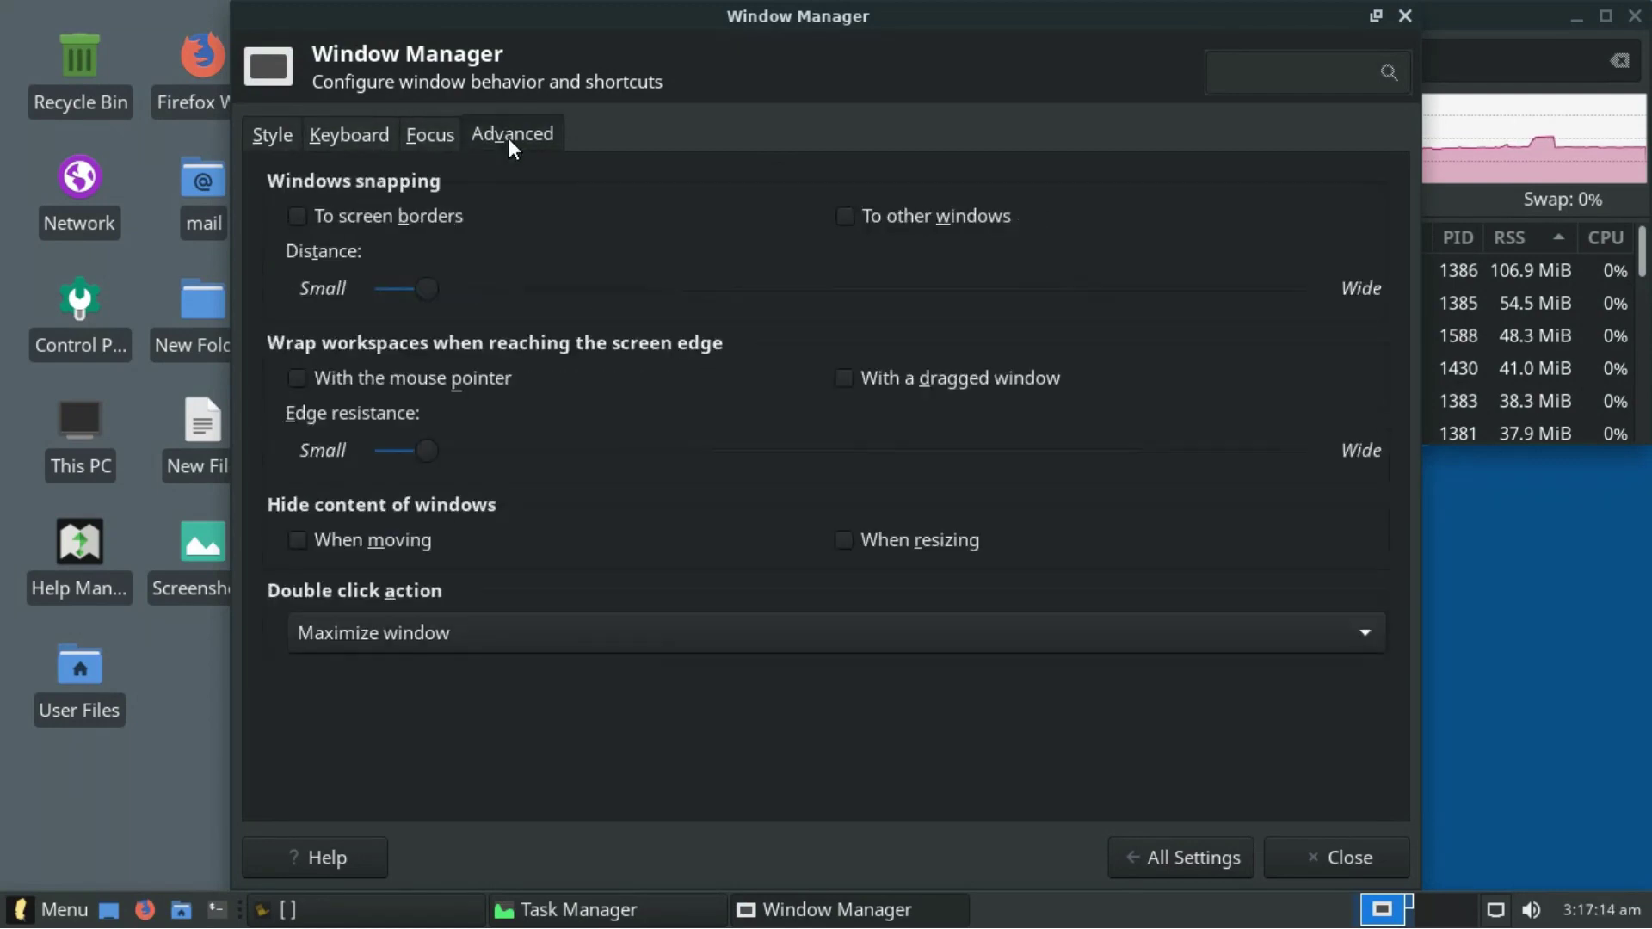
left_click(1190, 860)
- Look through the Window Manager Tweaks focus, accessibility, workspaces, placement and compositor tabs
left_click(839, 247)
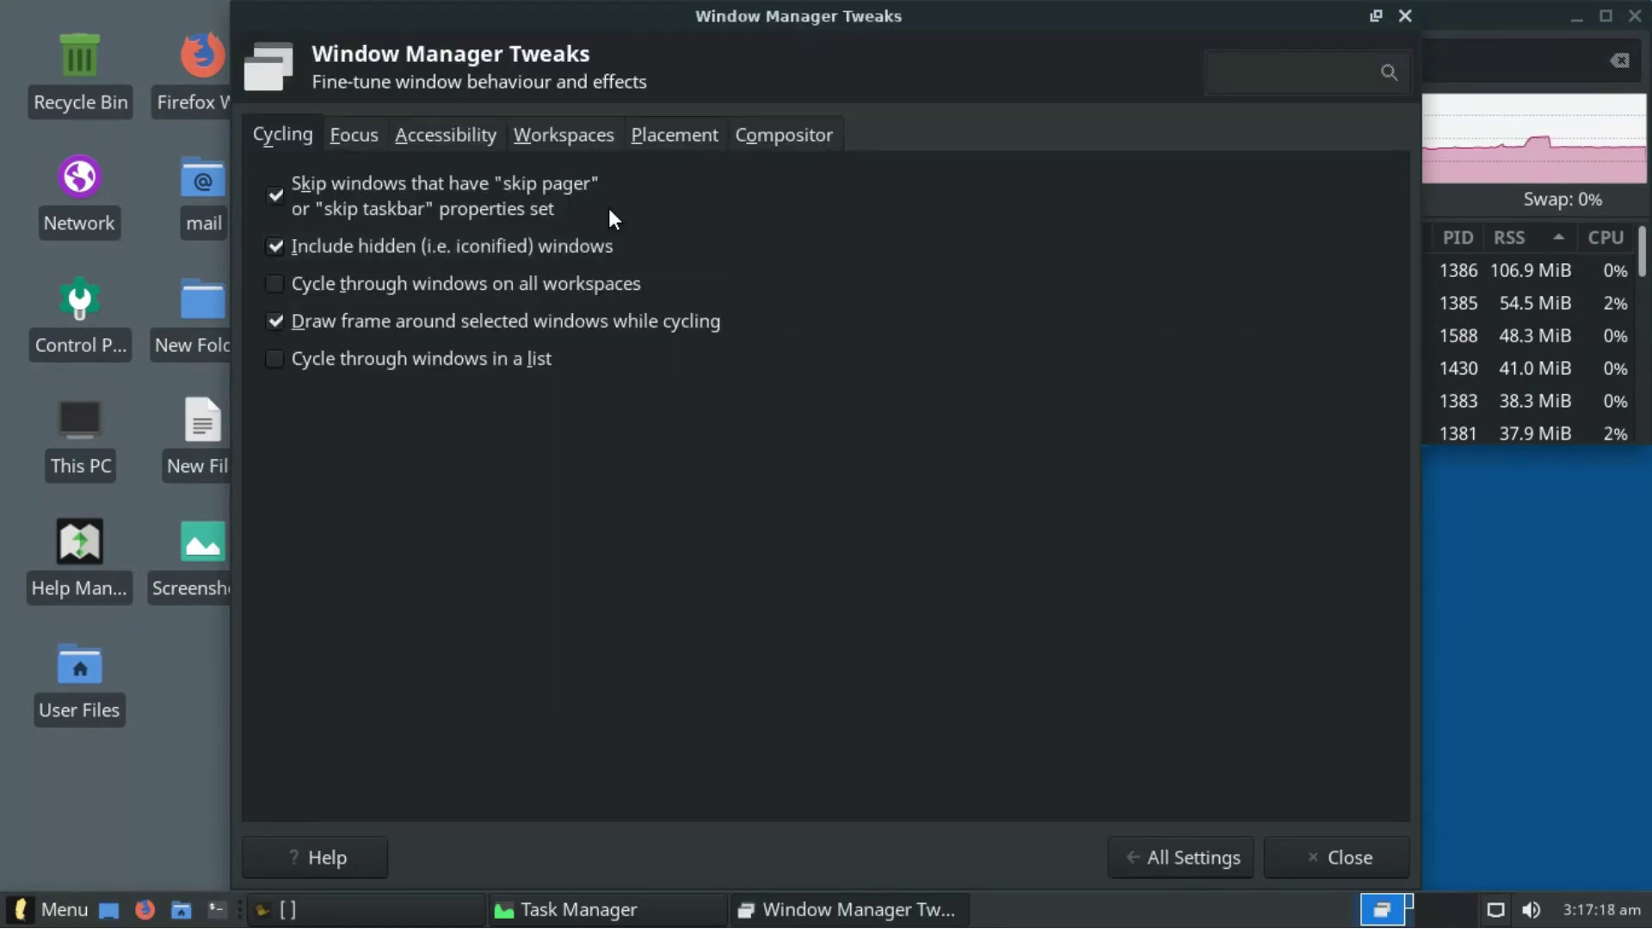
left_click(353, 135)
left_click(445, 135)
left_click(564, 135)
left_click(675, 135)
left_click(784, 135)
left_click(1136, 852)
- Check workspace margins and keep the display resolution at 1366x768
left_click(1008, 262)
left_click(370, 134)
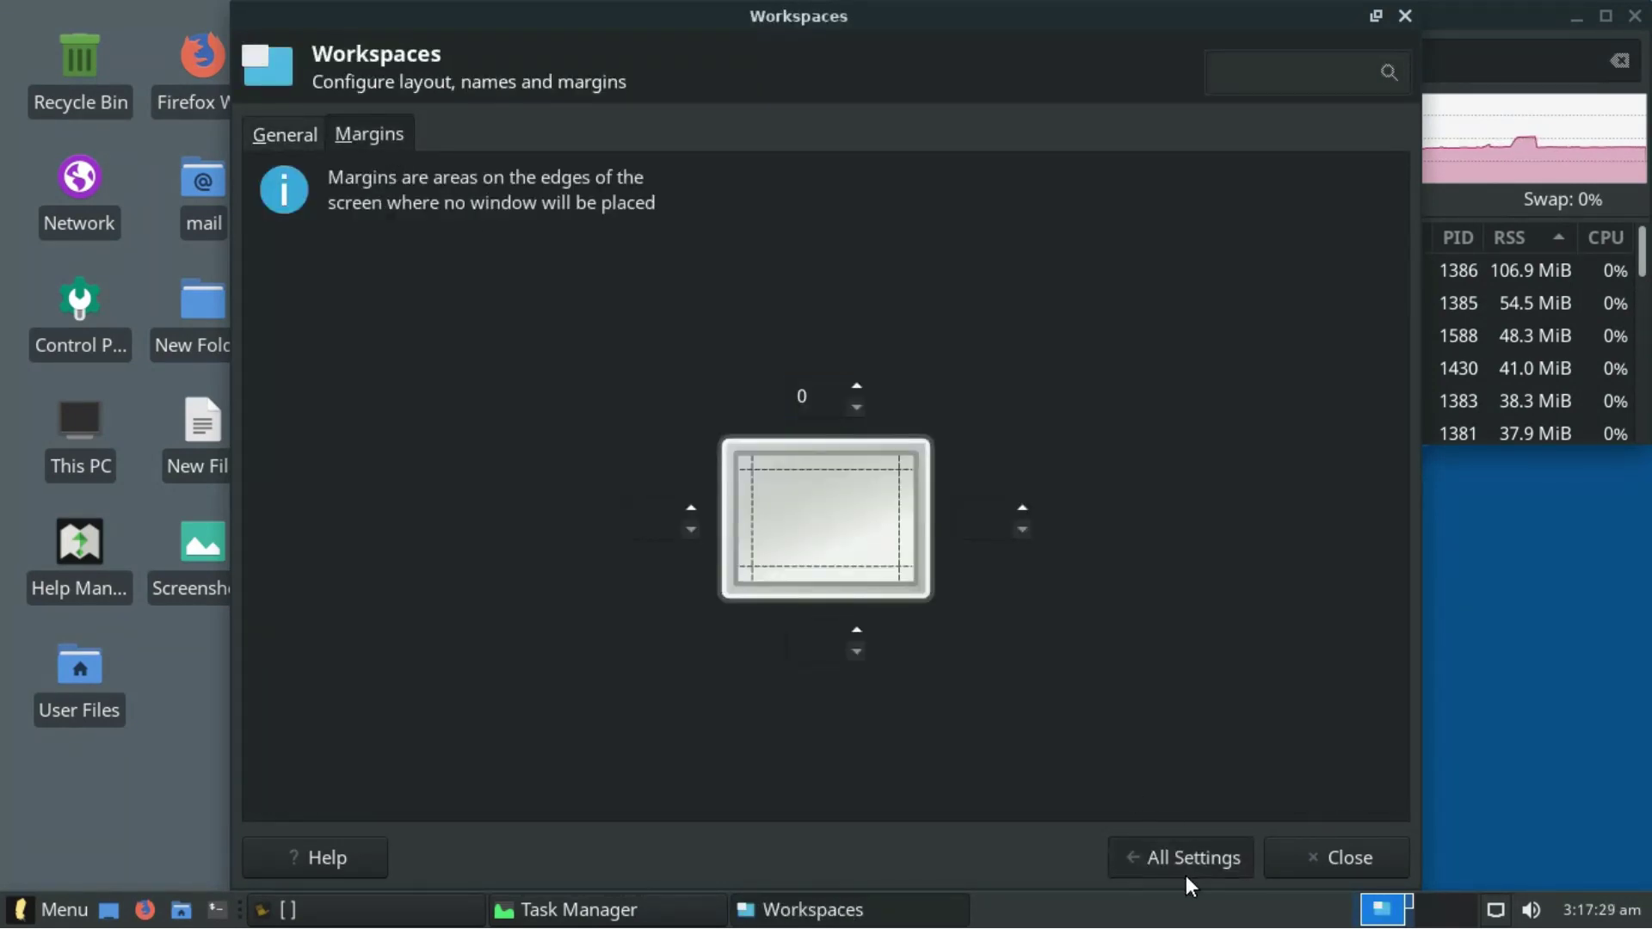
left_click(1190, 860)
left_click(356, 364)
left_click(1280, 217)
left_click(1240, 225)
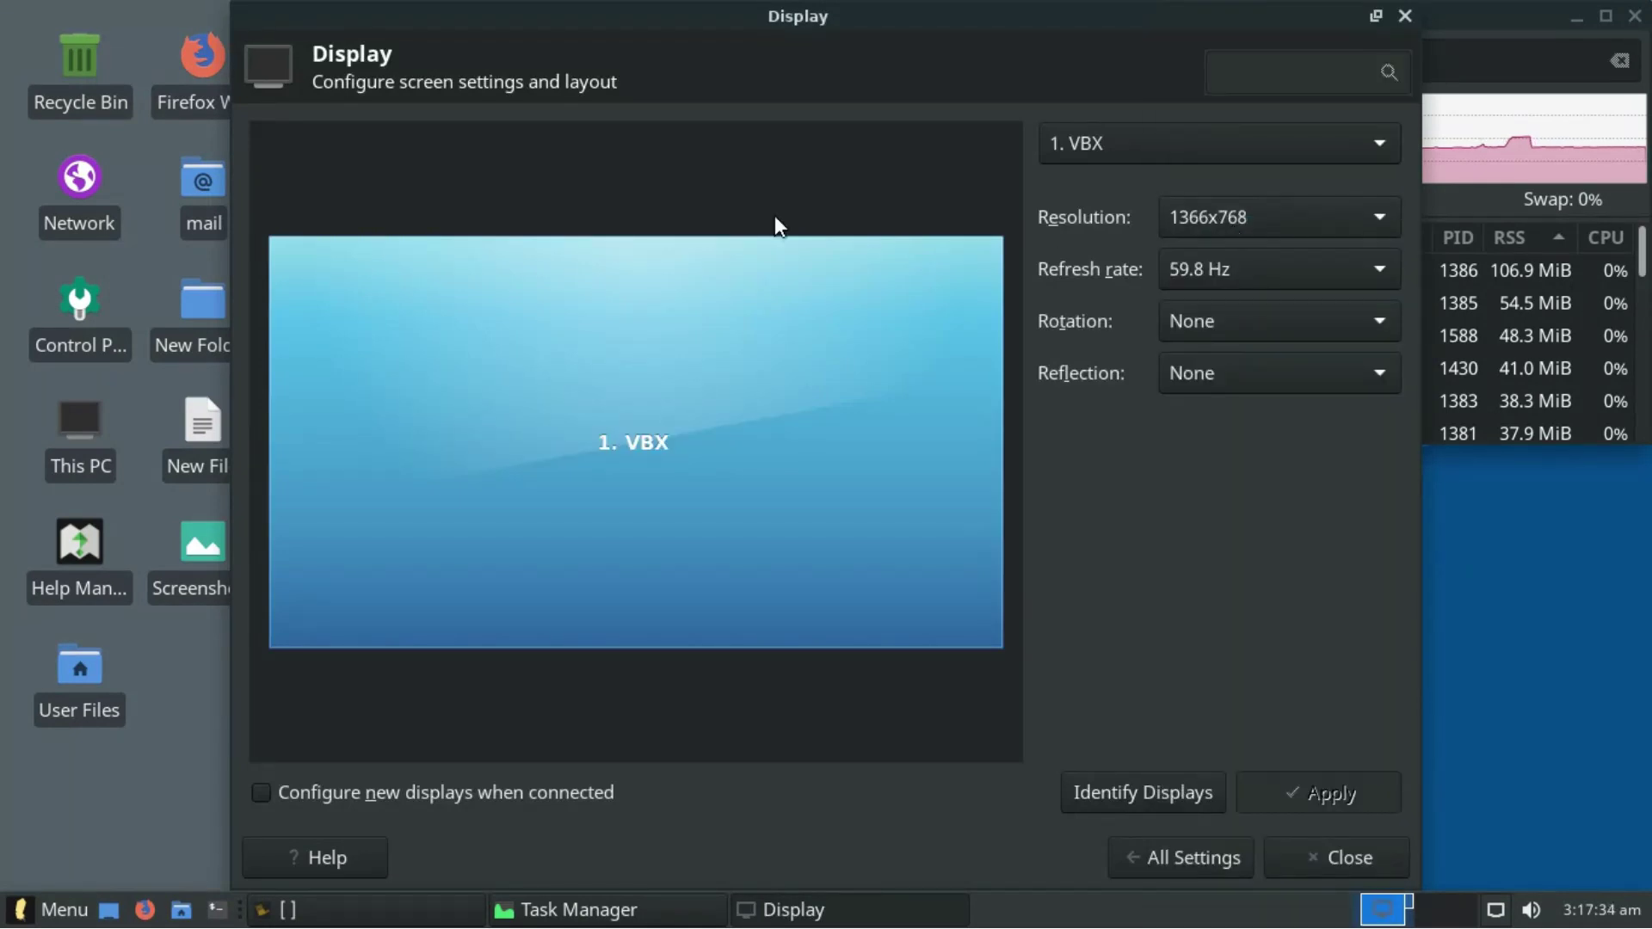
left_click(1187, 841)
- Review the keyboard application shortcuts and keyboard layout settings
left_click(550, 358)
left_click(433, 134)
left_click(551, 129)
left_click(1169, 869)
- View mouse behavior and switch the cursor theme to Openzone White Slim, then open Power Manager
left_click(809, 363)
left_click(374, 131)
left_click(450, 133)
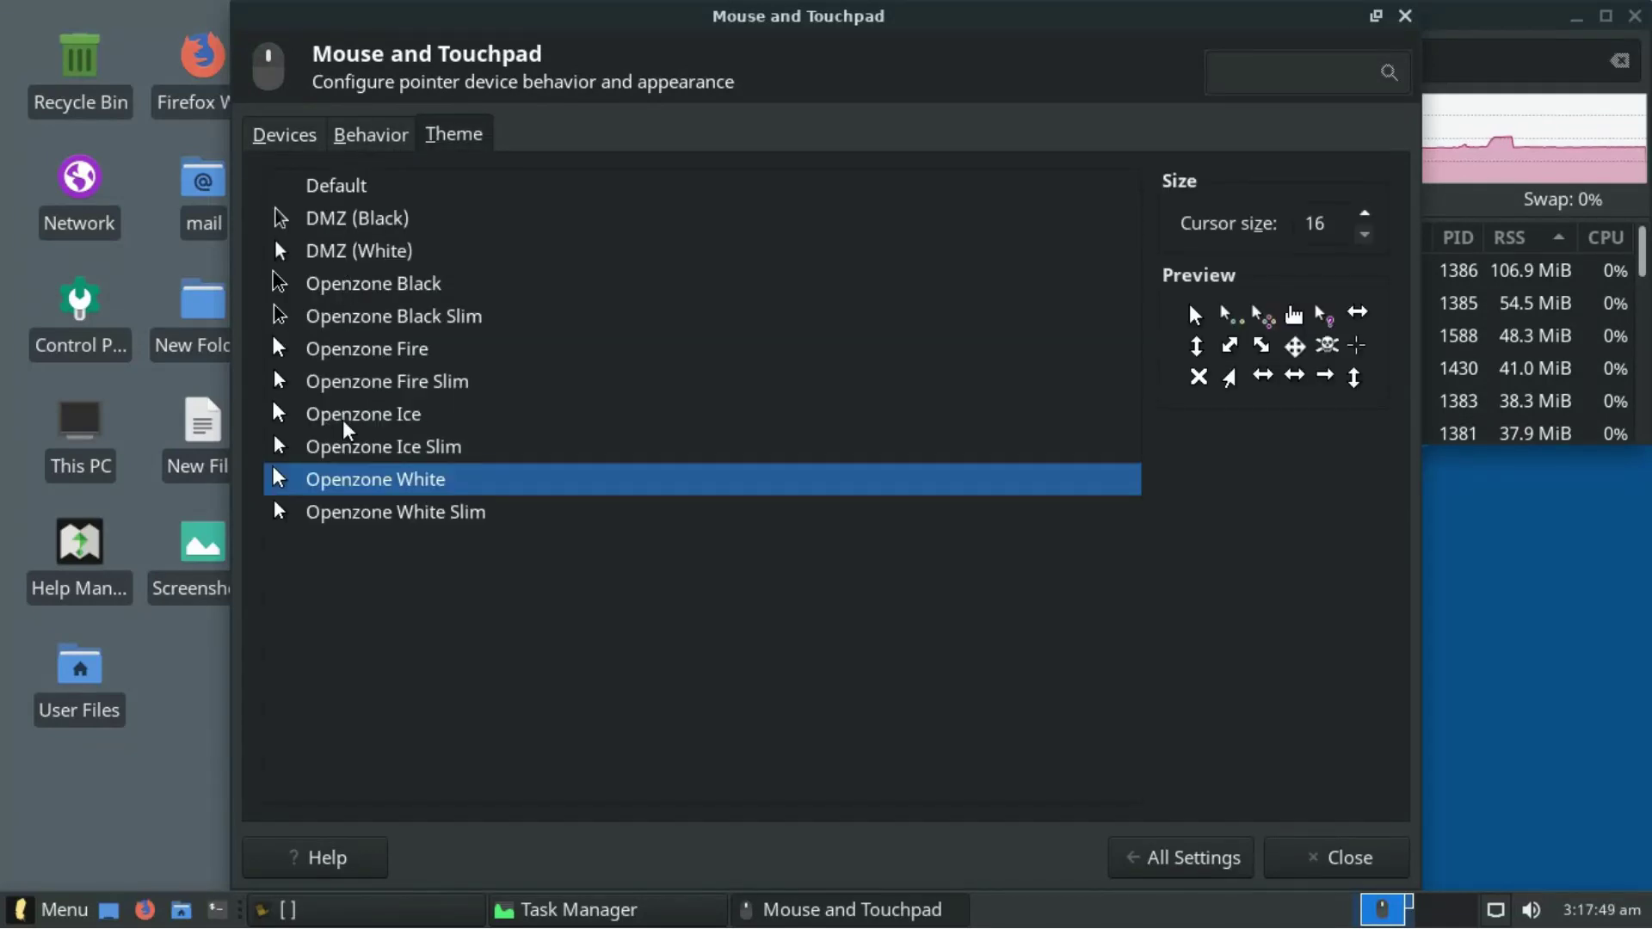
left_click(375, 515)
left_click(1184, 858)
left_click(1015, 366)
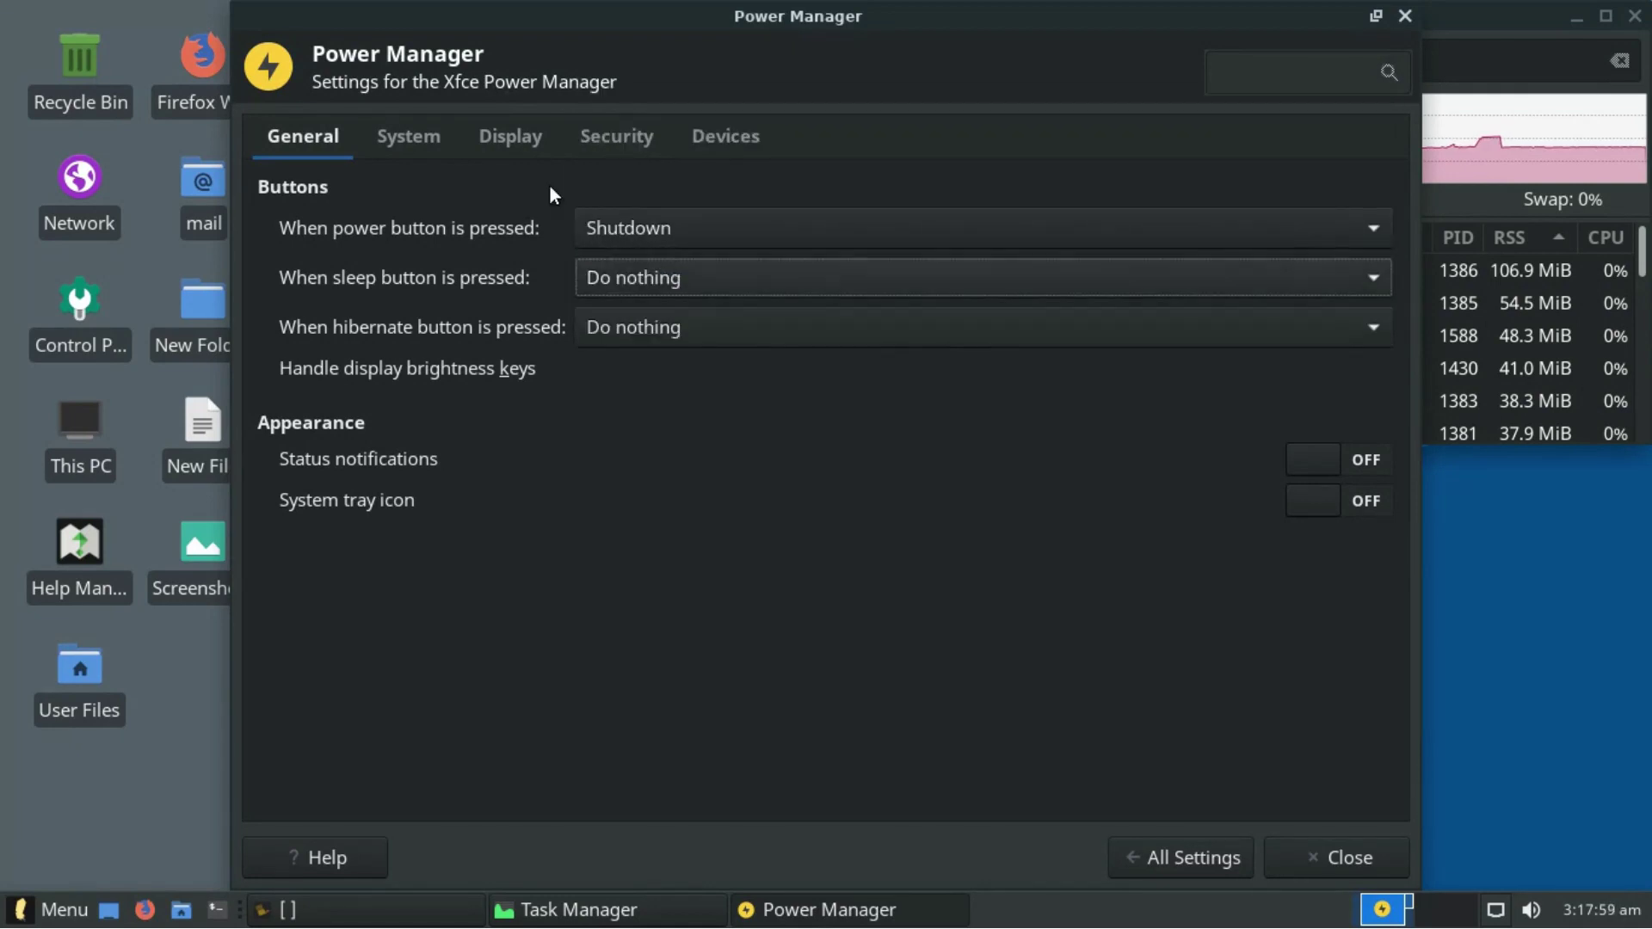
- Review Power Manager's system sleep, display power and devices tabs, inspecting the battery
left_click(409, 136)
left_click(499, 138)
left_click(751, 145)
left_click(402, 265)
left_click(1183, 858)
- Browse the Removable Drives and Media multimedia, printer and input device options
left_click(1248, 368)
left_click(612, 249)
left_click(852, 250)
left_click(968, 250)
left_click(1172, 131)
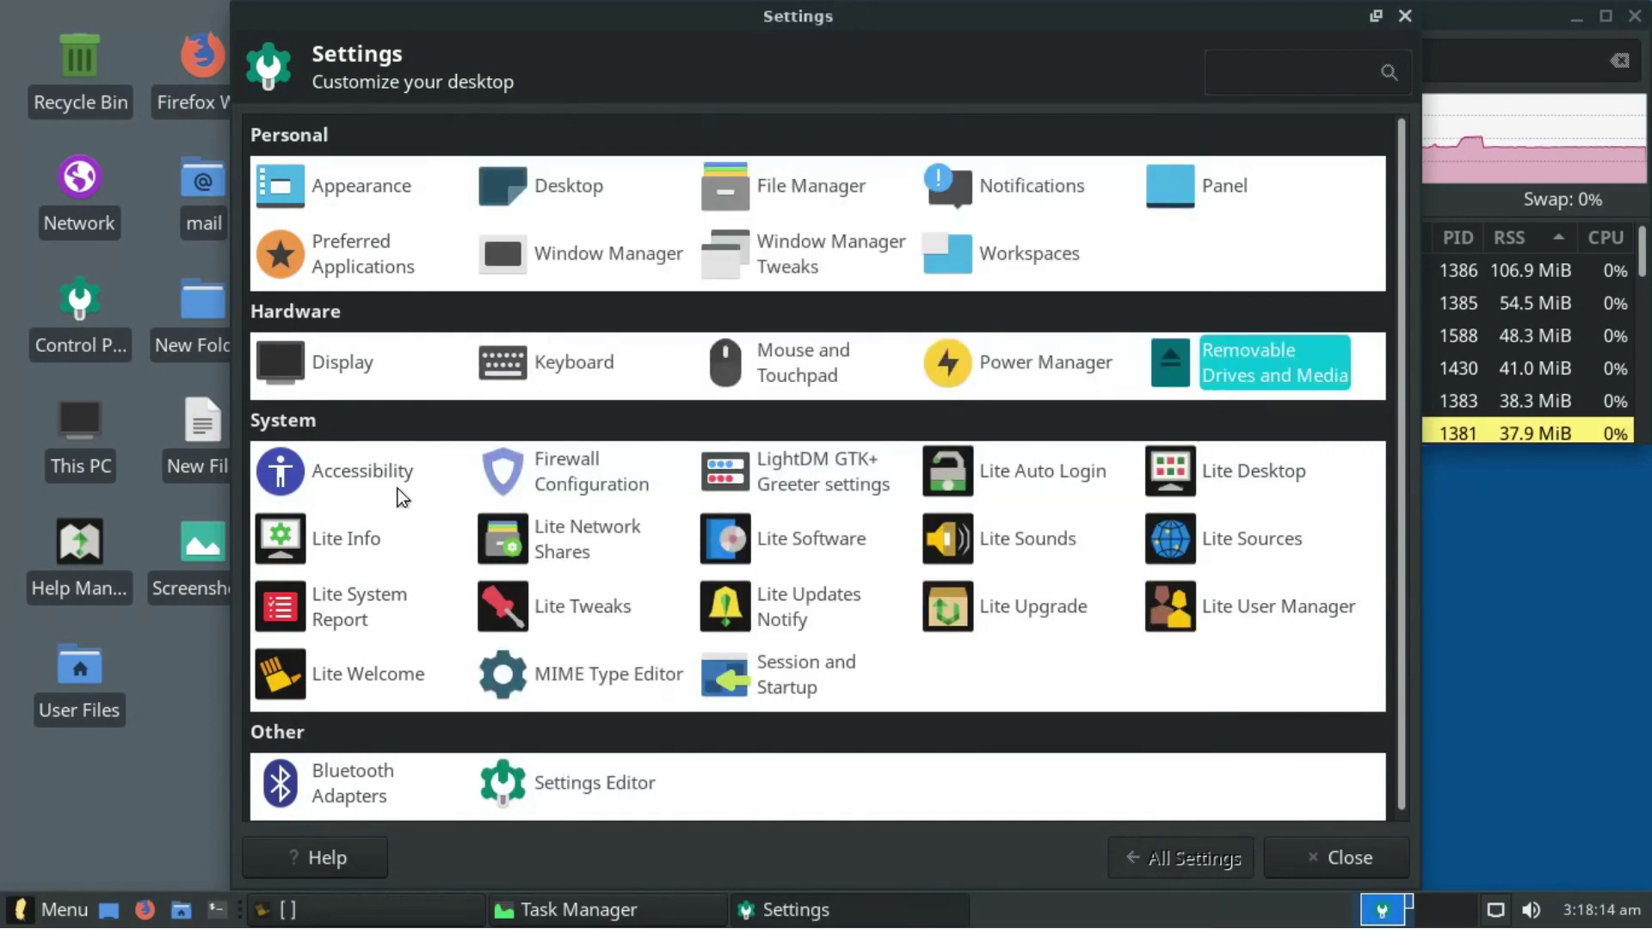
- Check Accessibility keyboard and mouse options, toggling assistive technologies on and back off
left_click(402, 497)
left_click(506, 138)
left_click(581, 135)
left_click(344, 134)
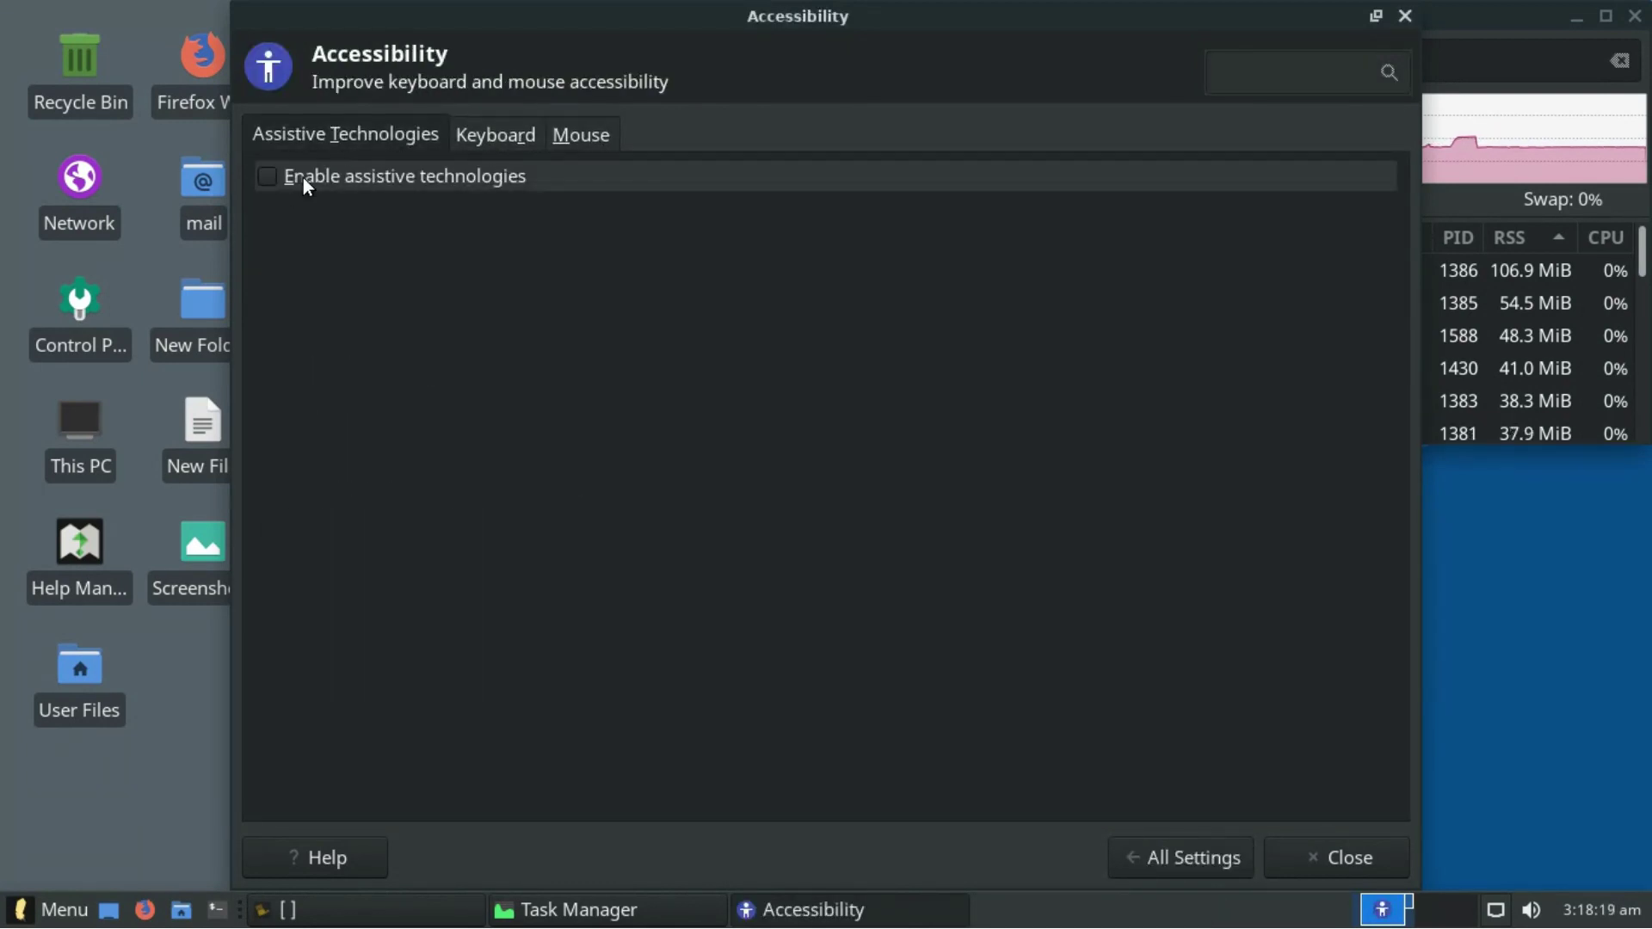
left_click(303, 177)
left_click(294, 182)
left_click(1153, 850)
- Authenticate into Firewall Configuration, view its rules, report and About info, then open LightDM GTK+ Greeter settings
left_click(613, 478)
type("password")
key("Return")
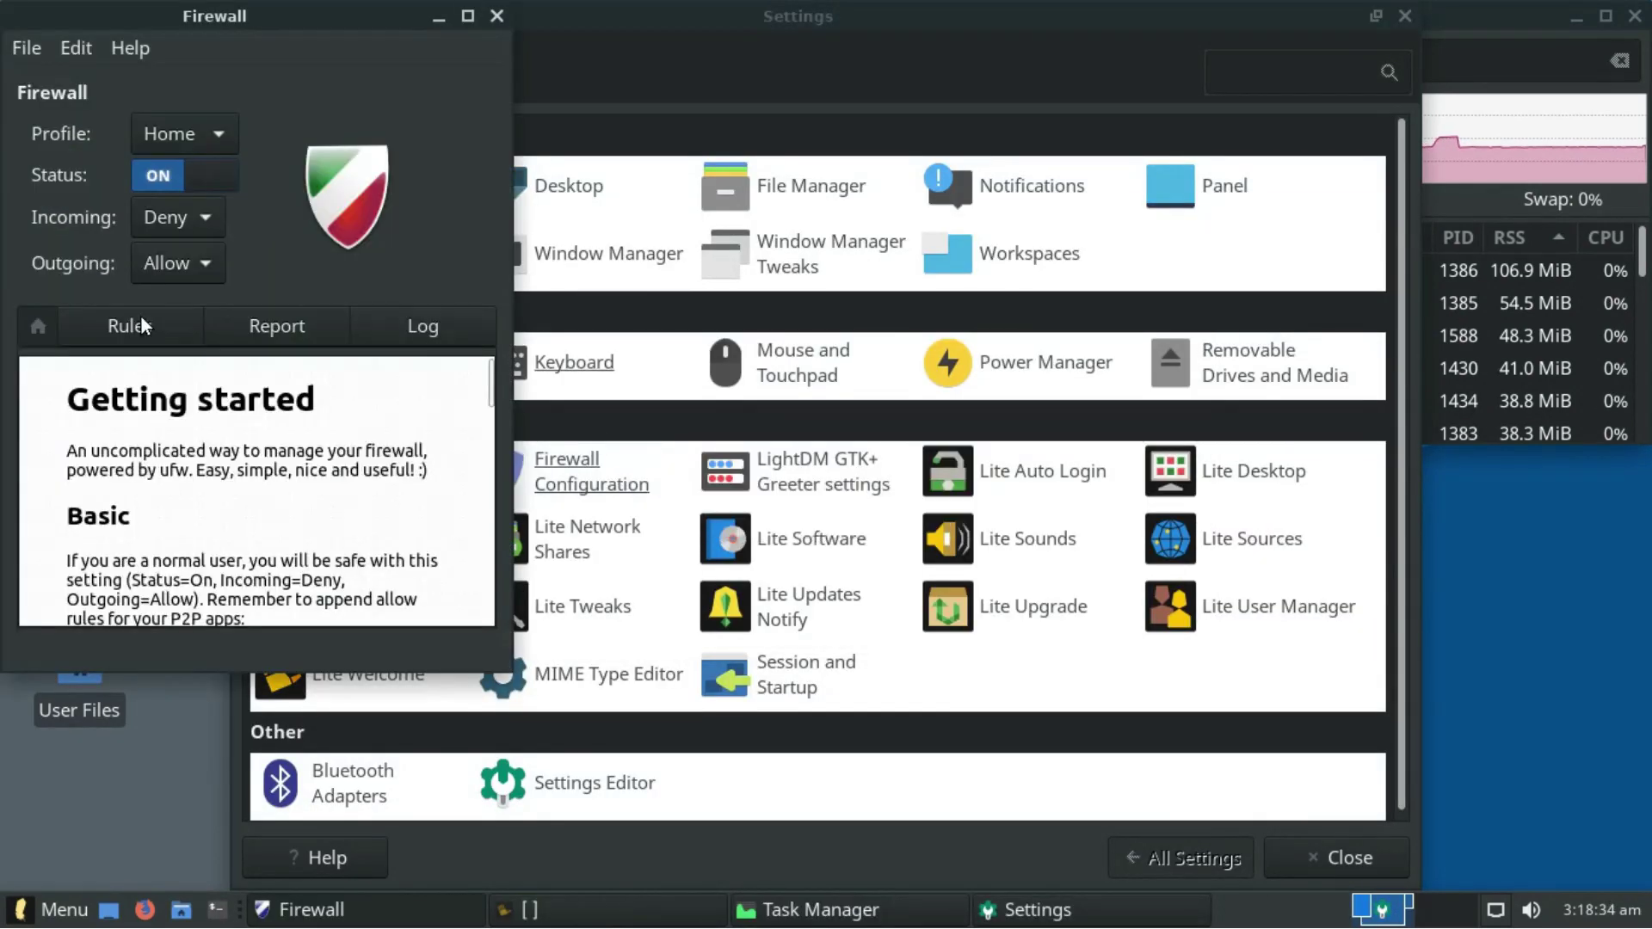
left_click(129, 325)
left_click(258, 325)
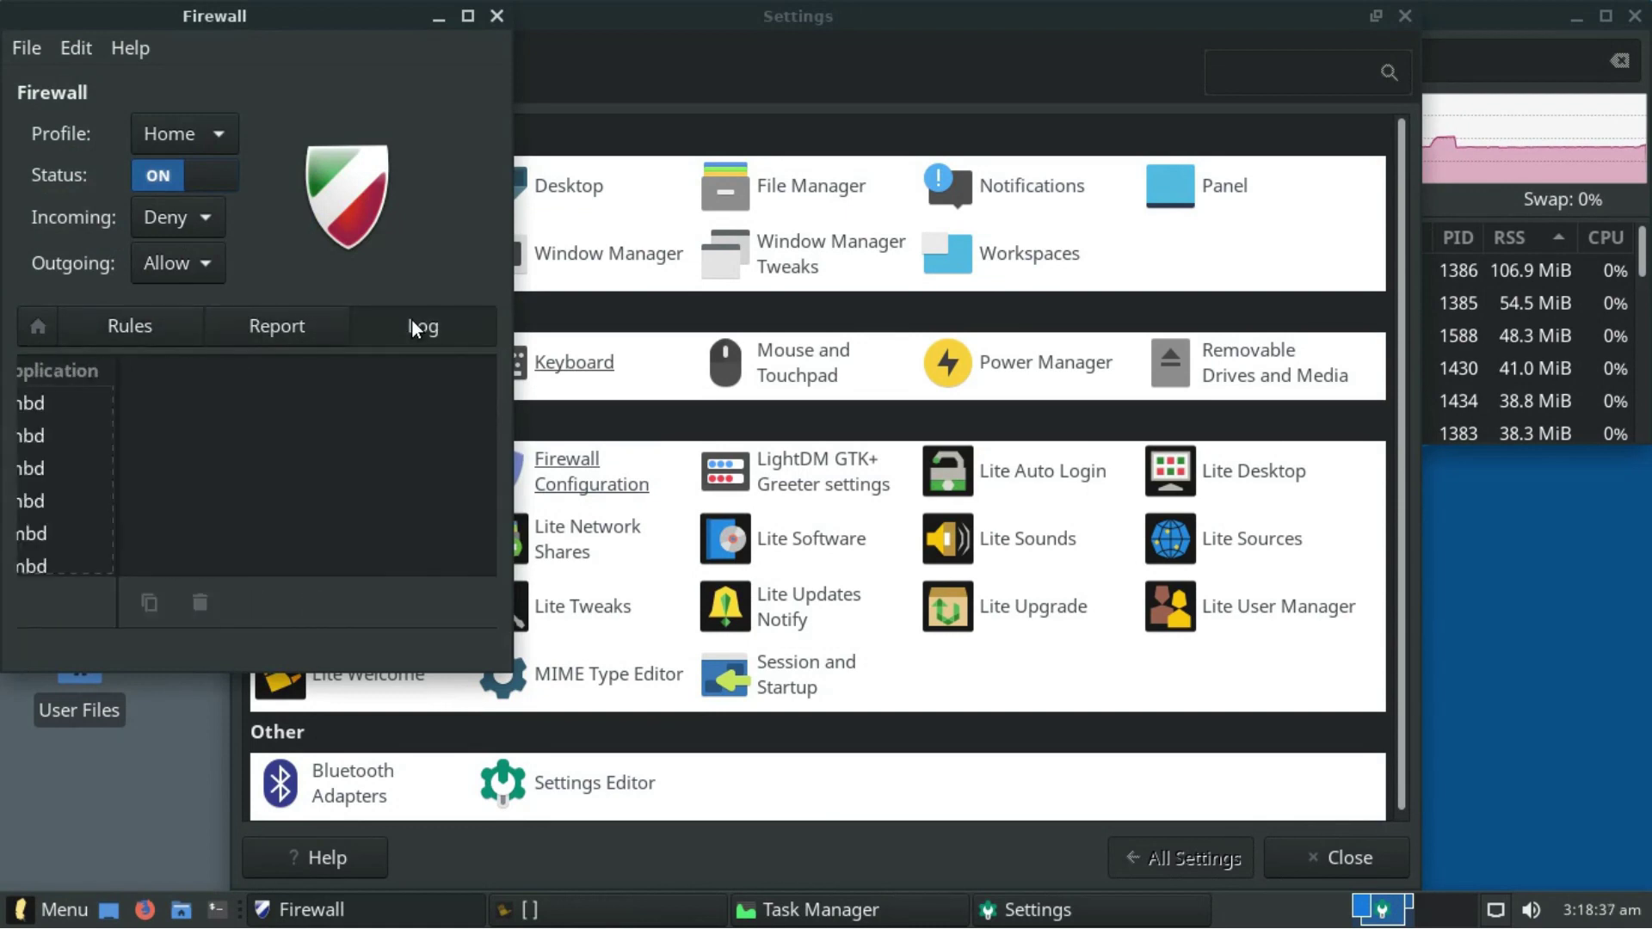
left_click(130, 47)
left_click(146, 297)
left_click(556, 179)
left_click(497, 16)
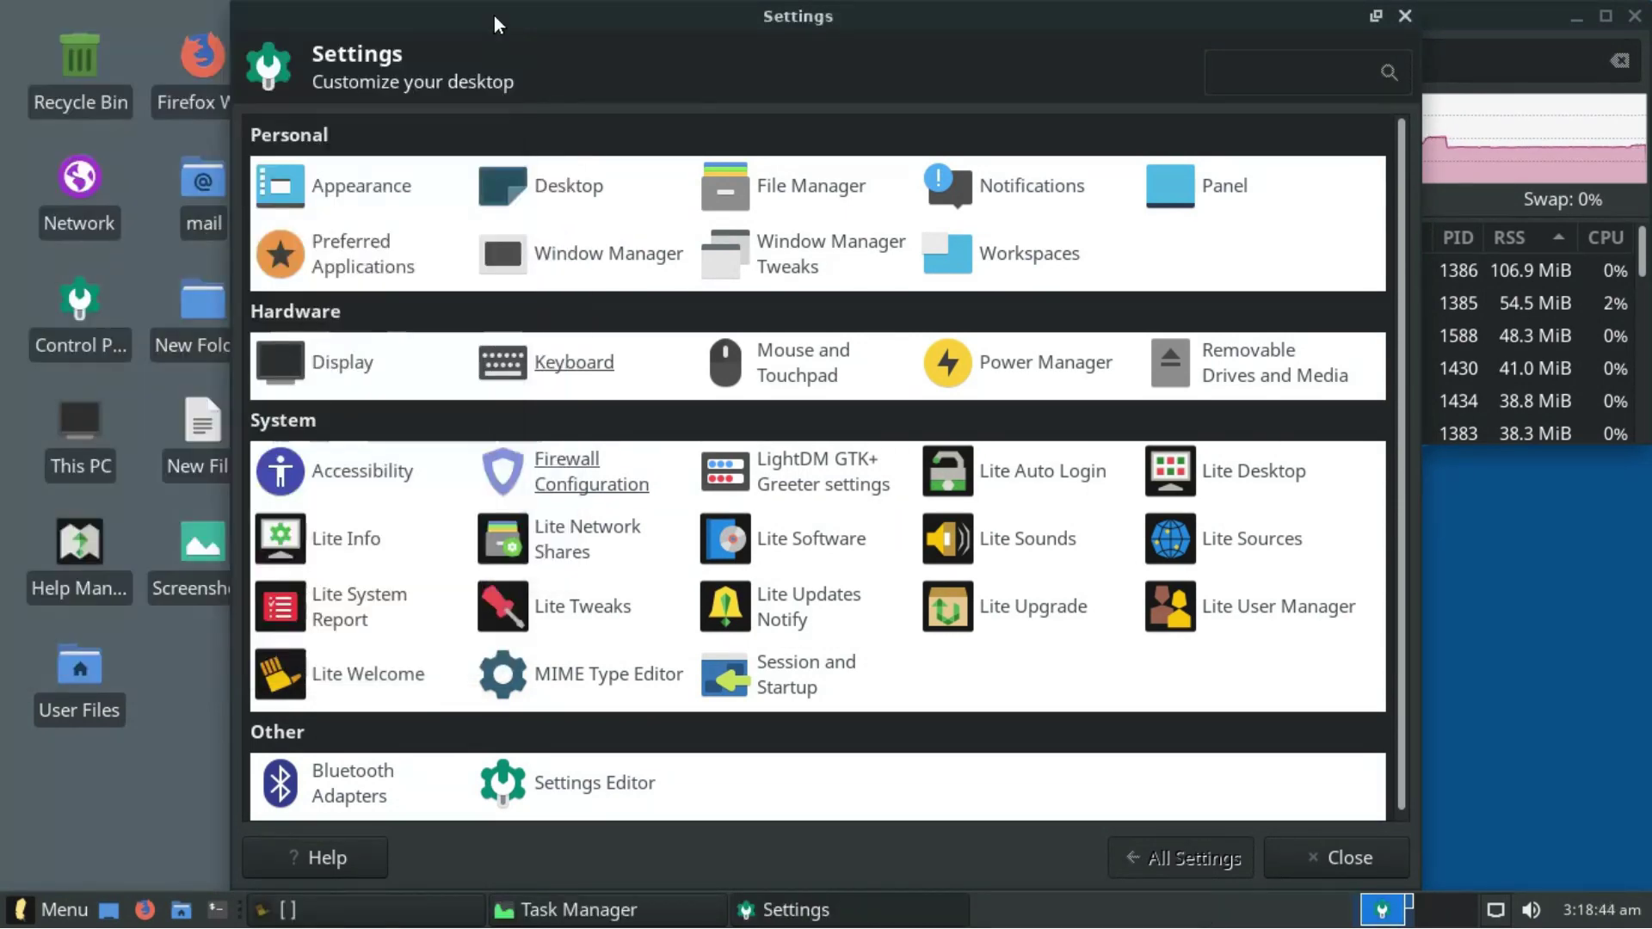
left_click(771, 485)
key("Return")
- View the greeter's panel and window position options, then check and close Lite Auto Login
left_click(778, 173)
left_click(907, 173)
left_click(1044, 129)
left_click(1036, 482)
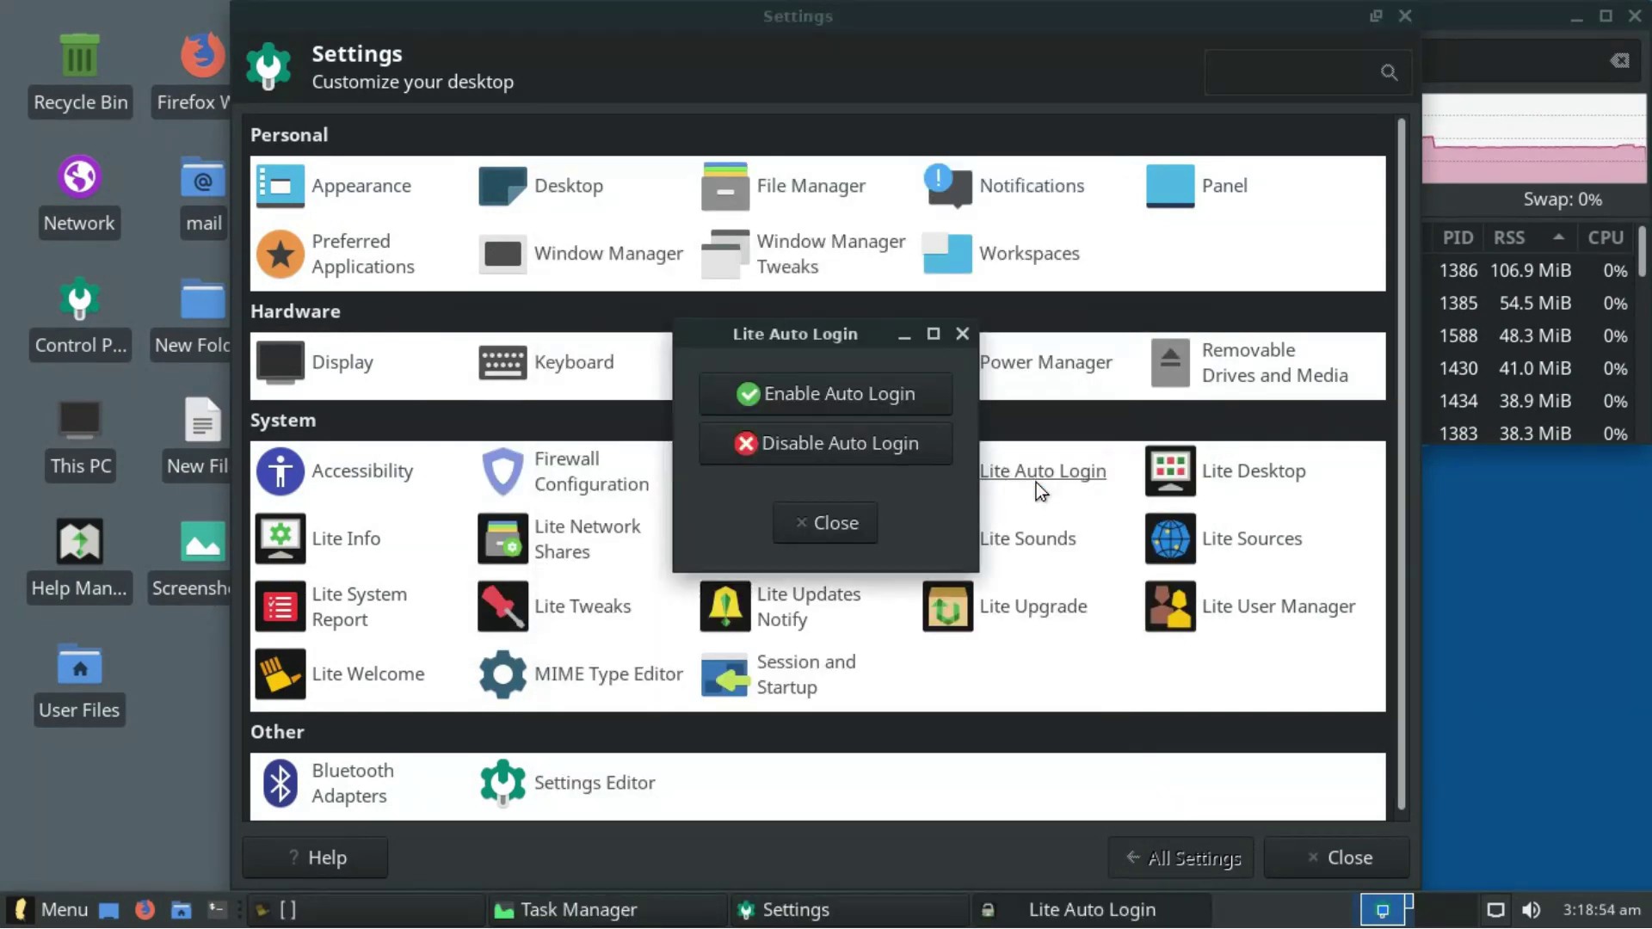
left_click(818, 538)
- Check the Lite Desktop icon options and open Lite Info, dismissing its hardware upload error
left_click(1236, 478)
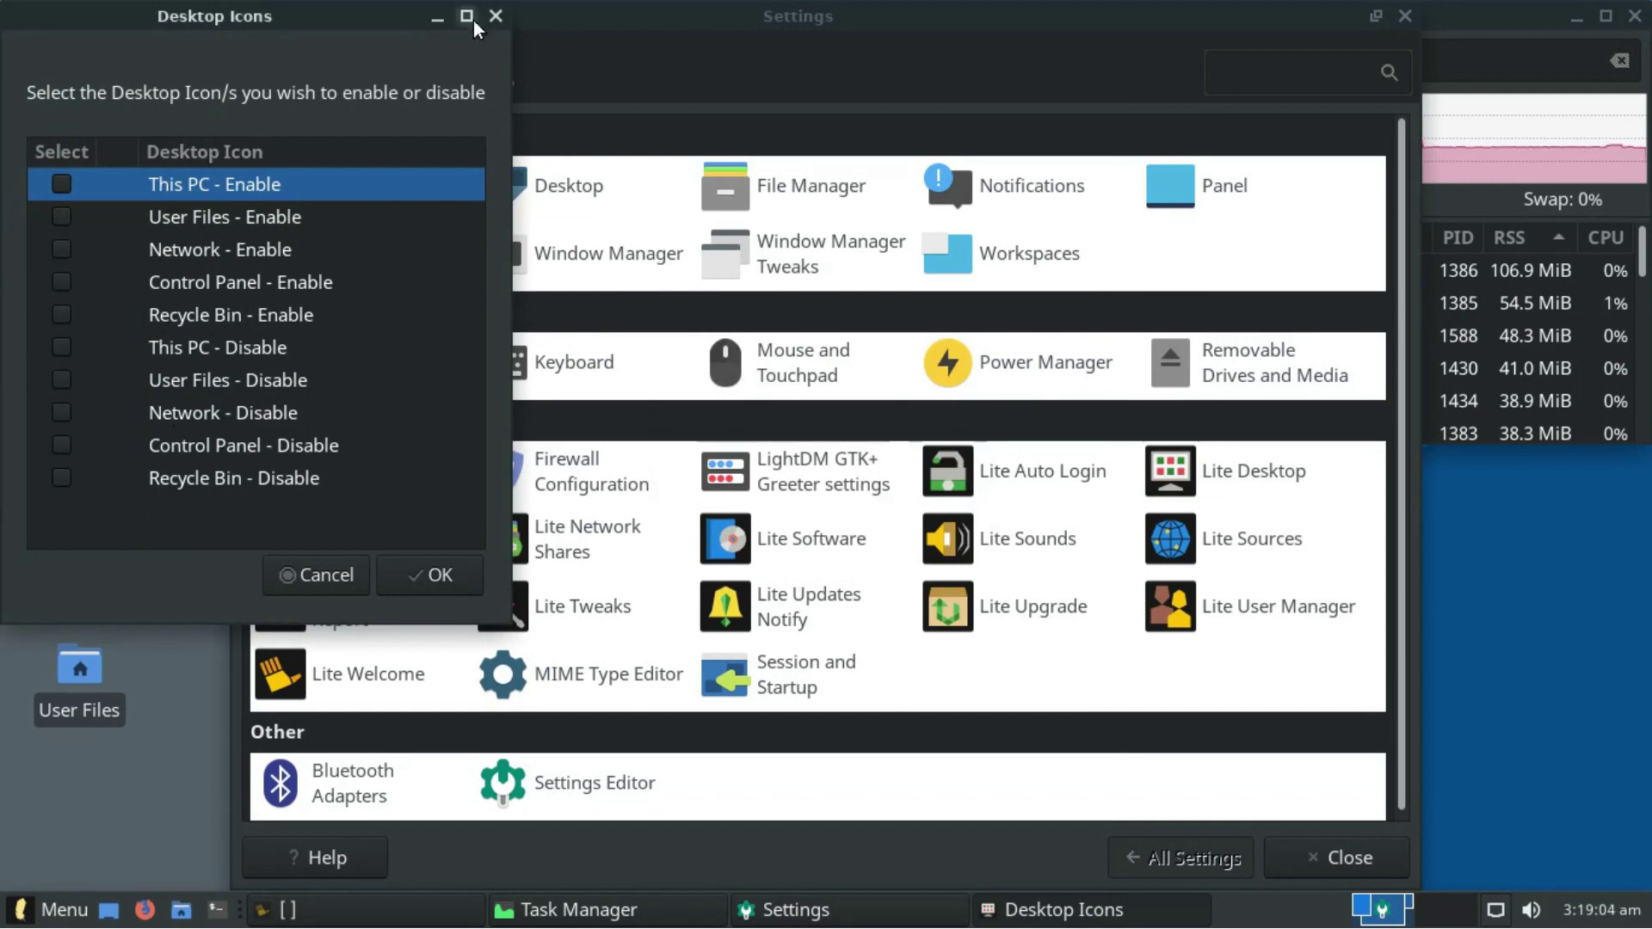
left_click(495, 16)
left_click(367, 547)
left_click(1012, 541)
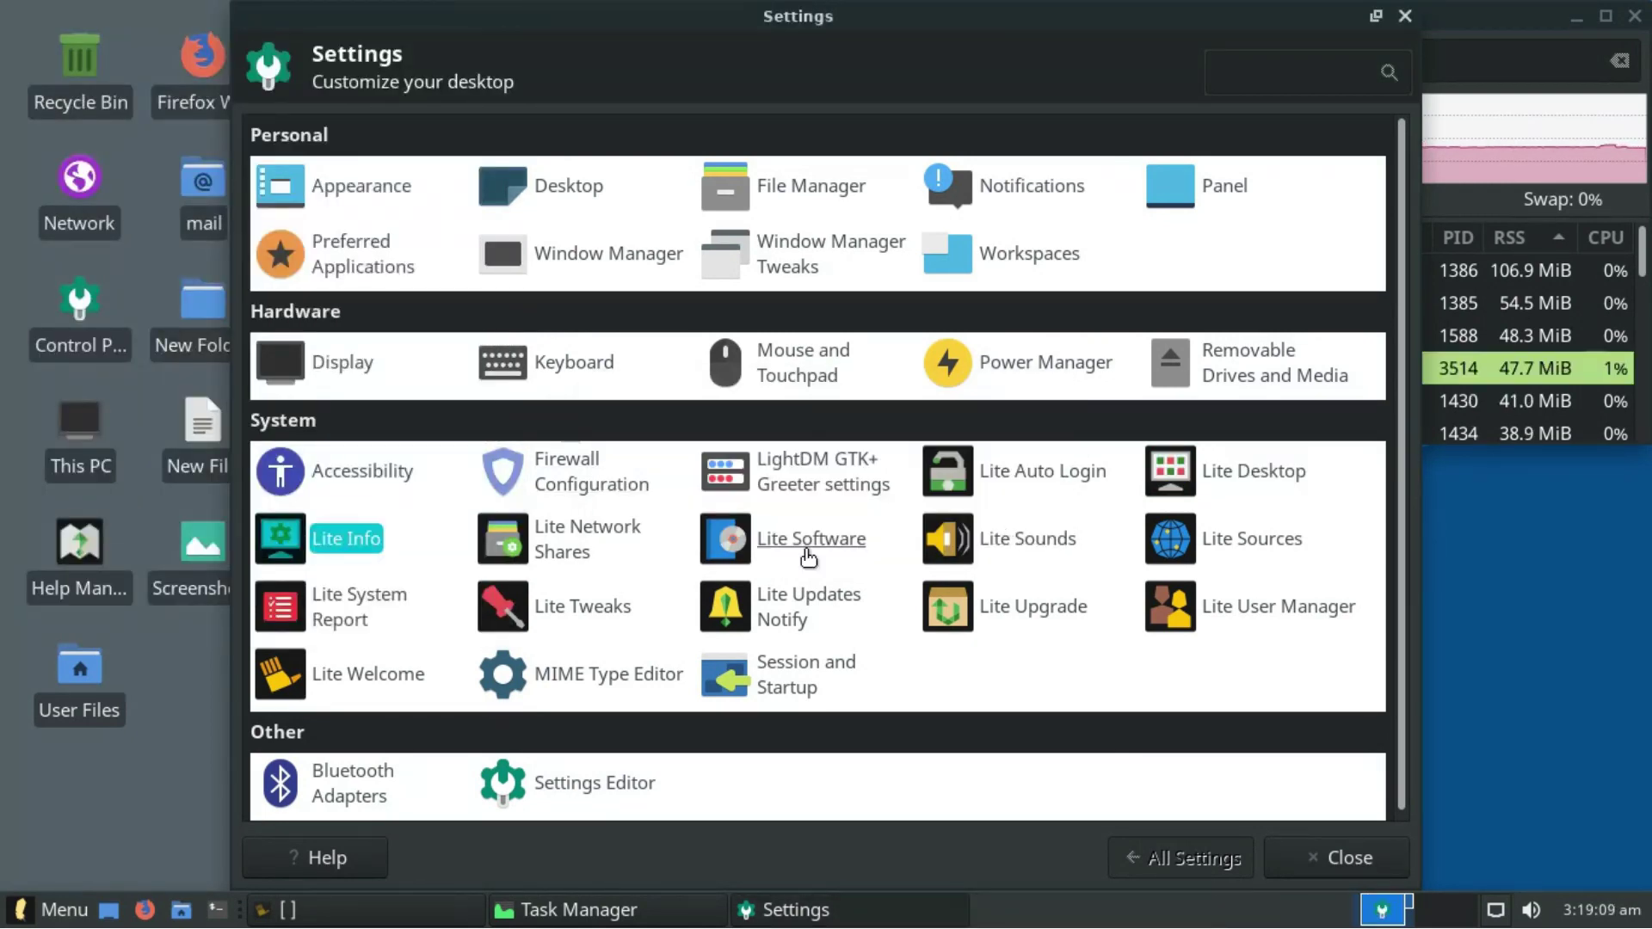
- Open Lite Network Shares, edit smb.conf and clear the resulting notices, then launch Lite Software
left_click(592, 541)
key("Return")
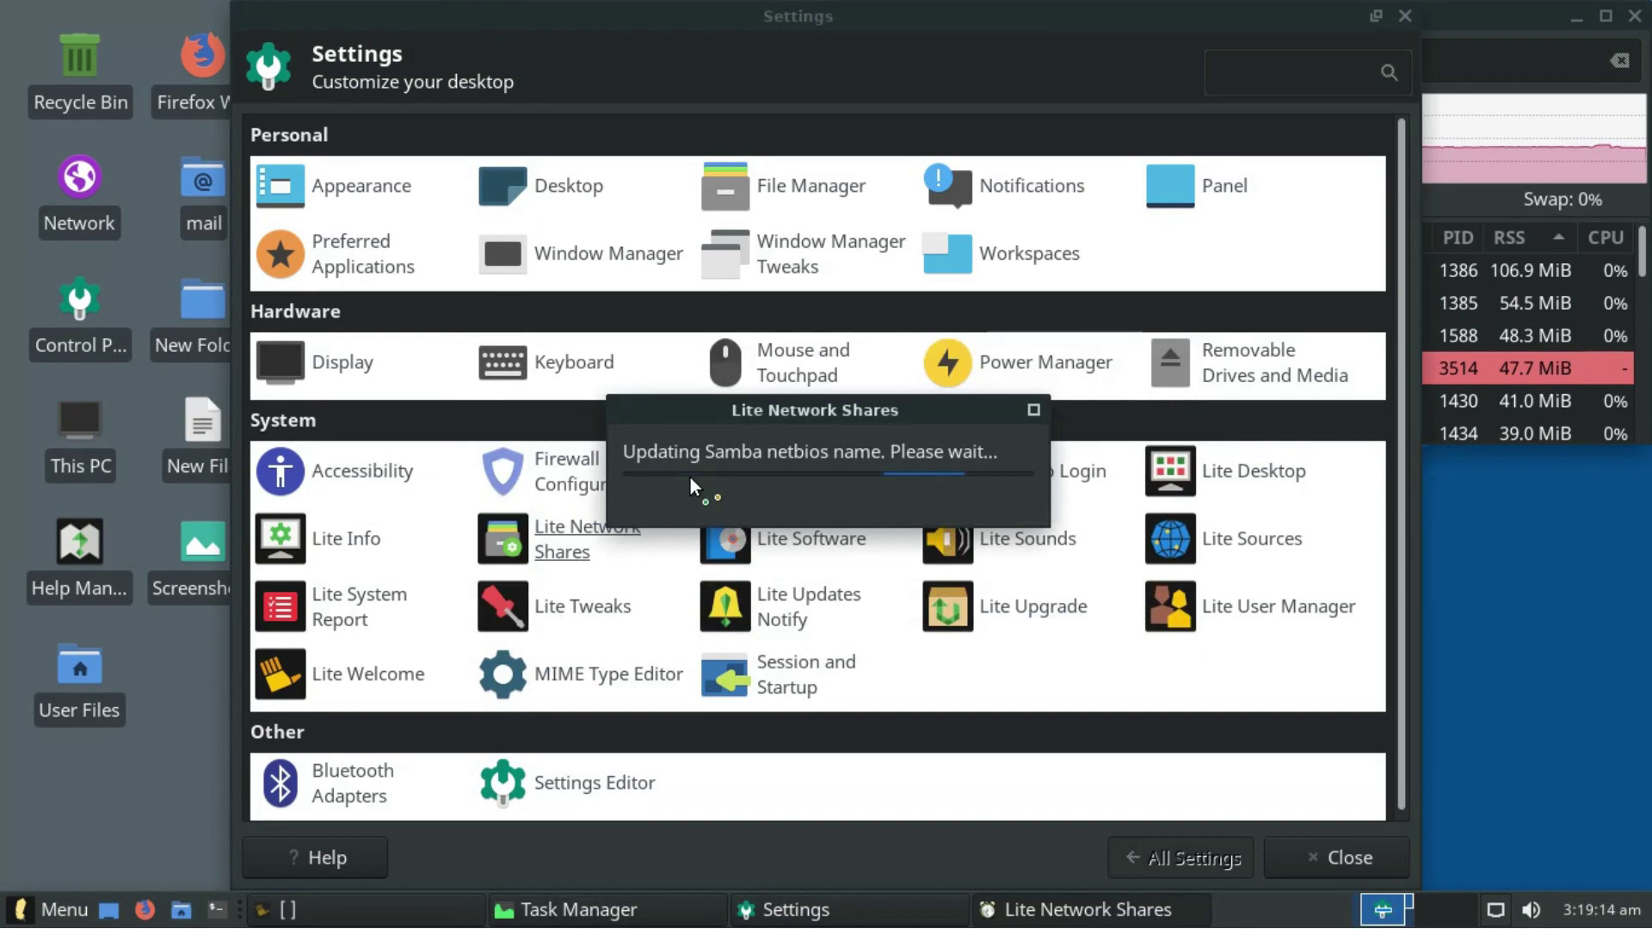
left_click(1038, 725)
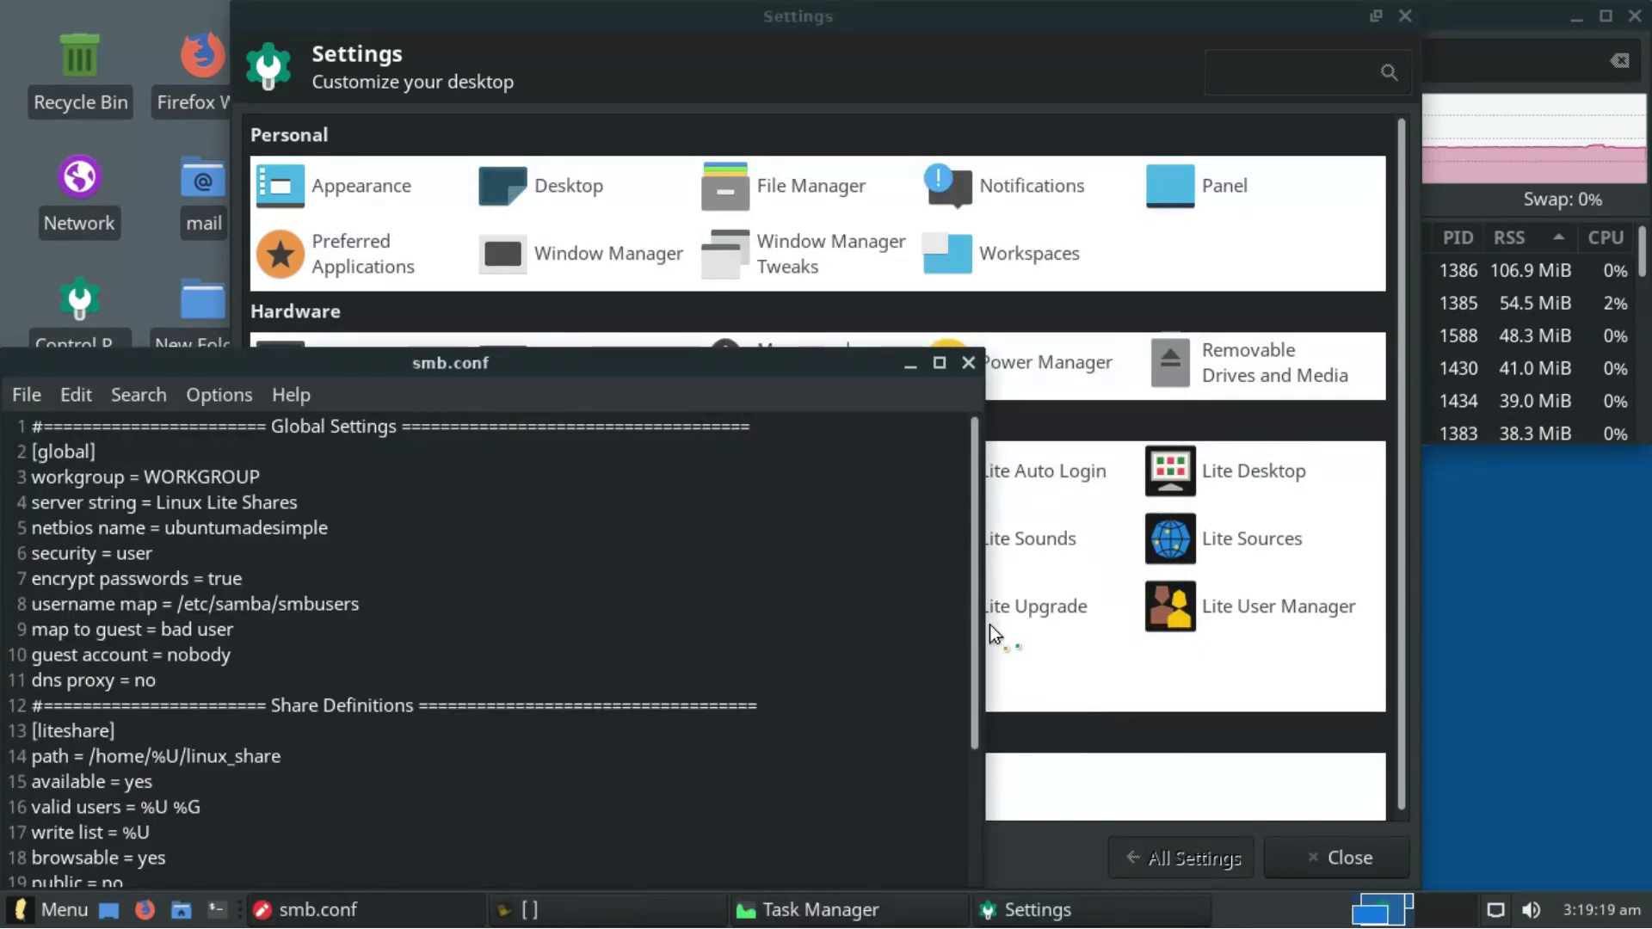
left_click(1049, 233)
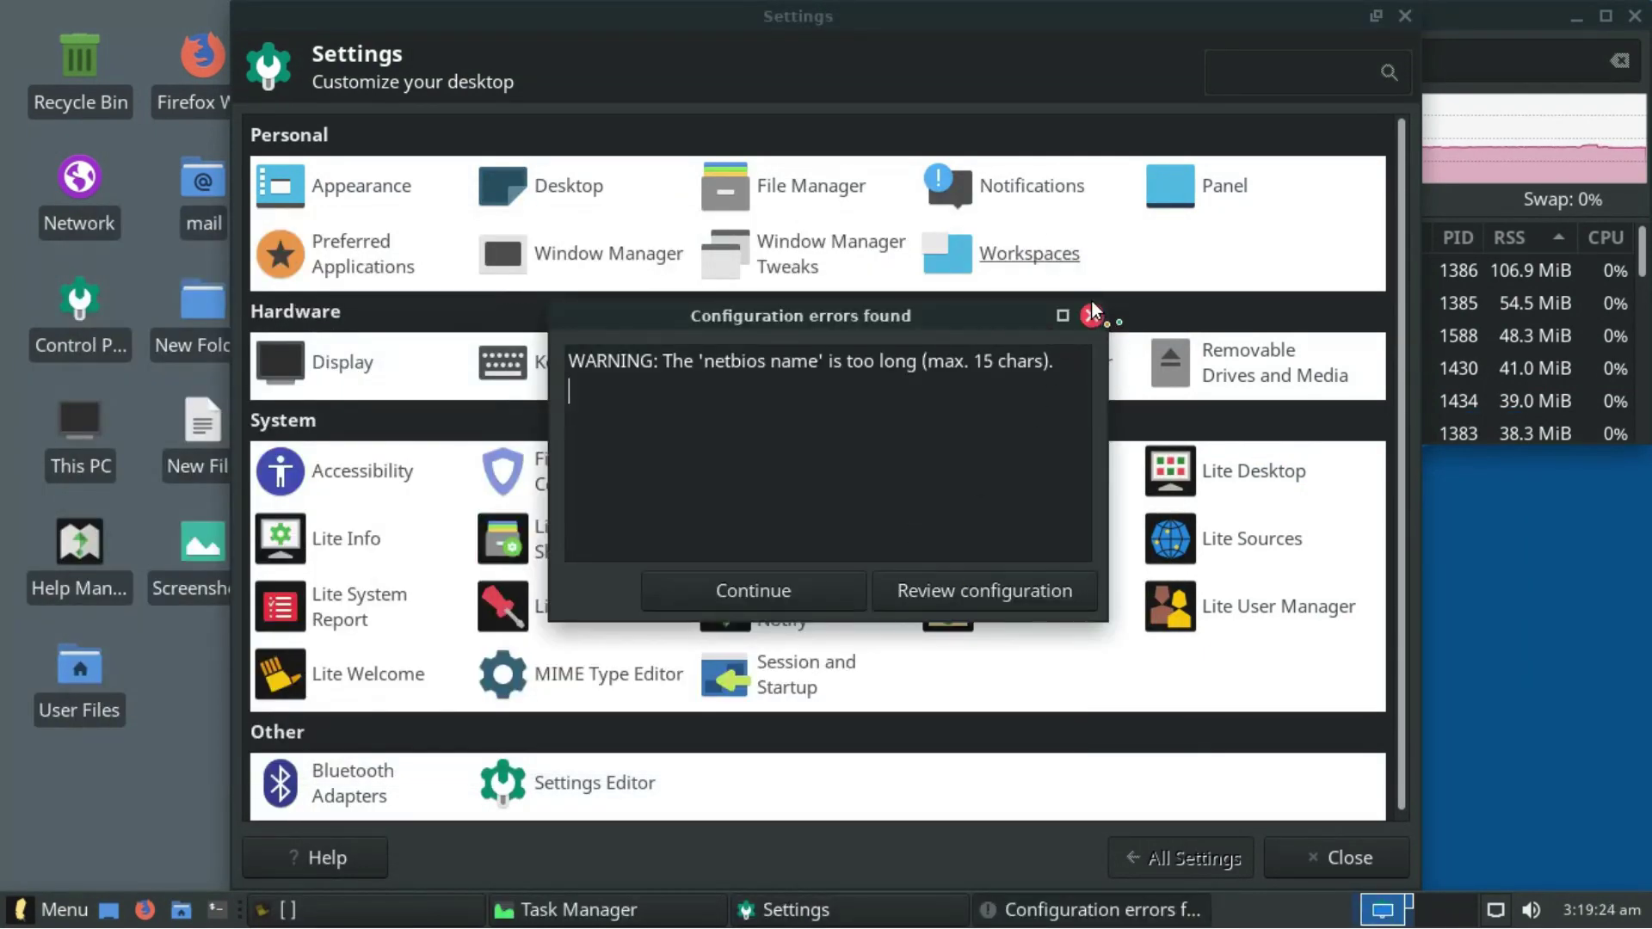
left_click(1091, 307)
left_click(1036, 558)
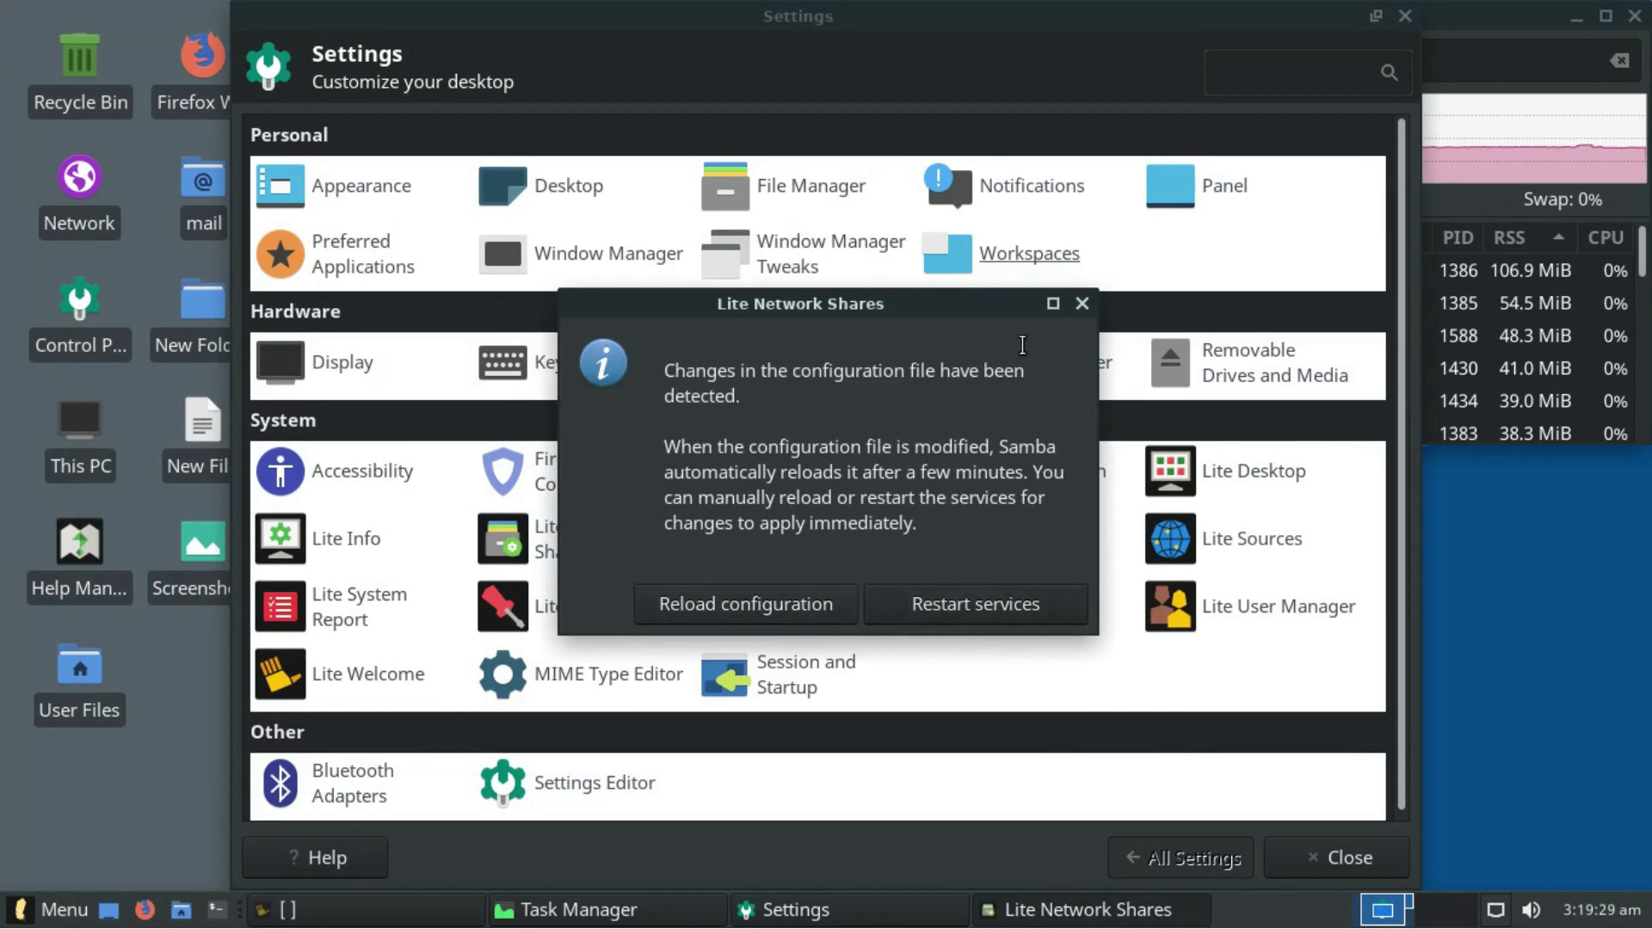
left_click(1083, 304)
left_click(957, 509)
left_click(812, 533)
- Authenticate Lite Software, update the software sources and choose the Install Software task
type("•••")
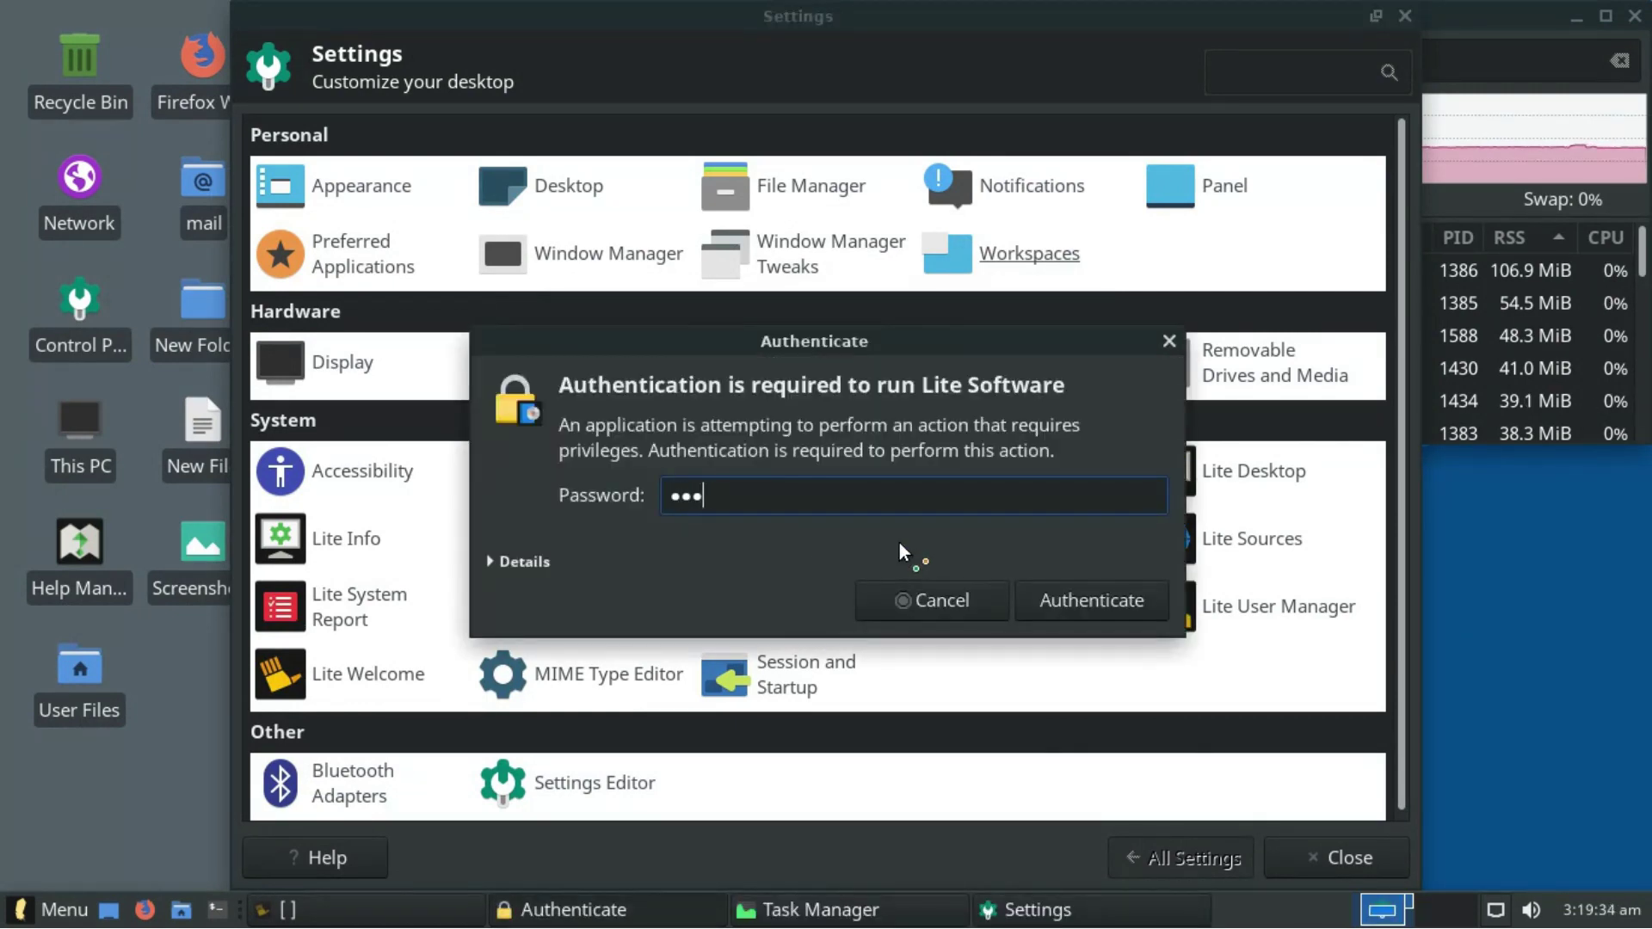
type("•••")
key("Return")
left_click(1056, 589)
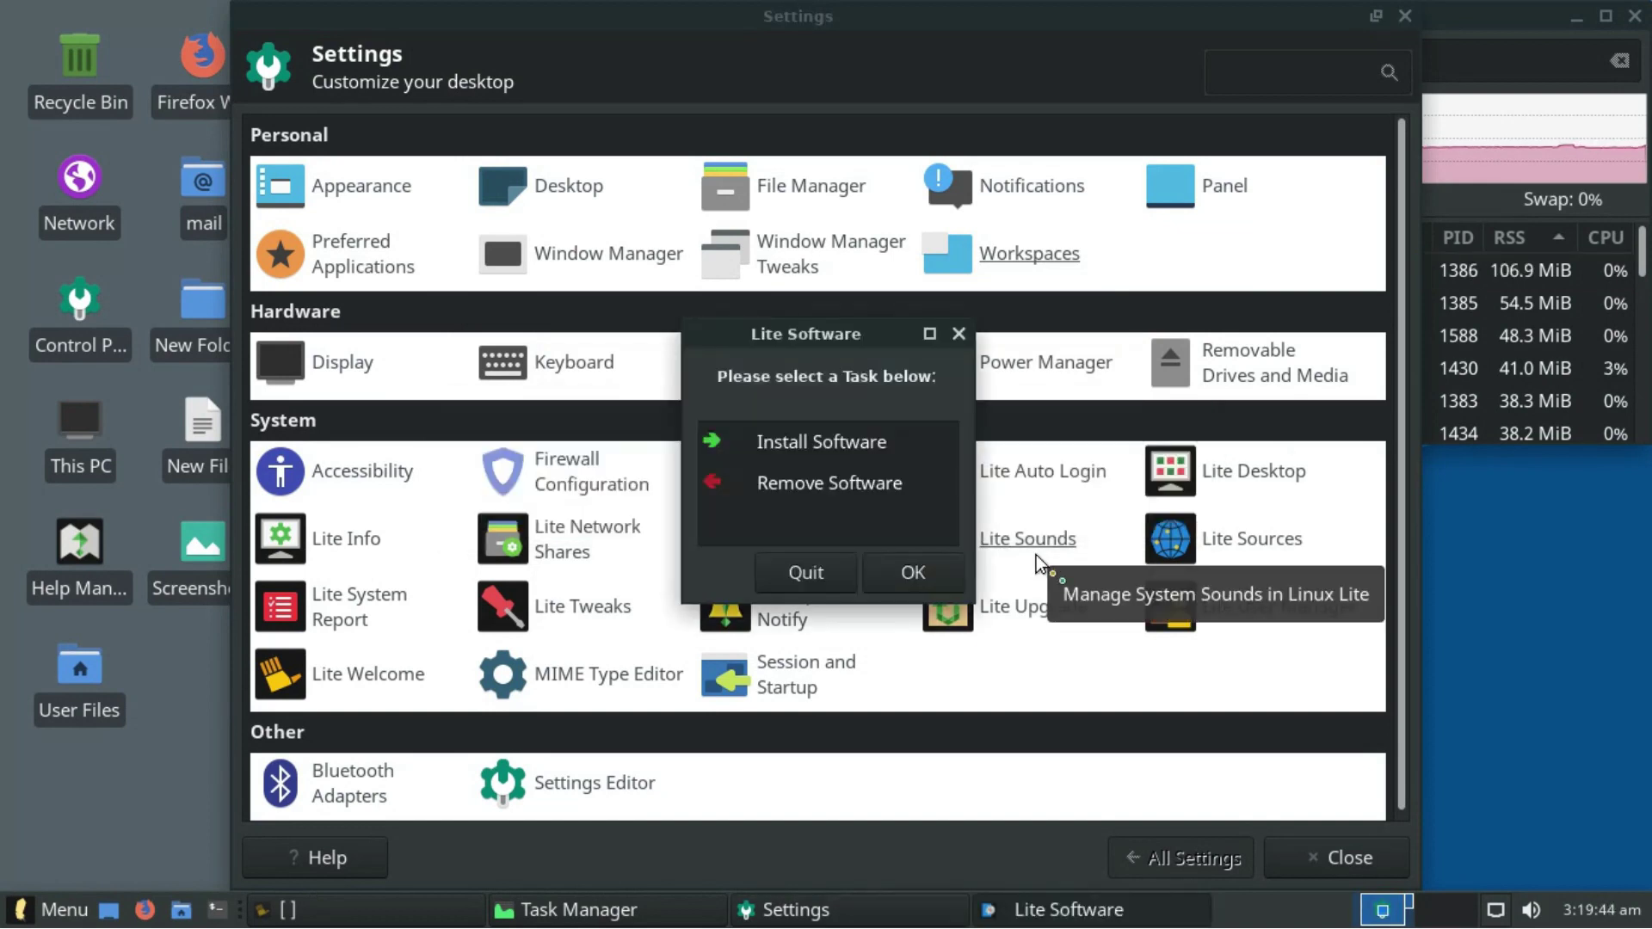
left_click(852, 449)
left_click(919, 570)
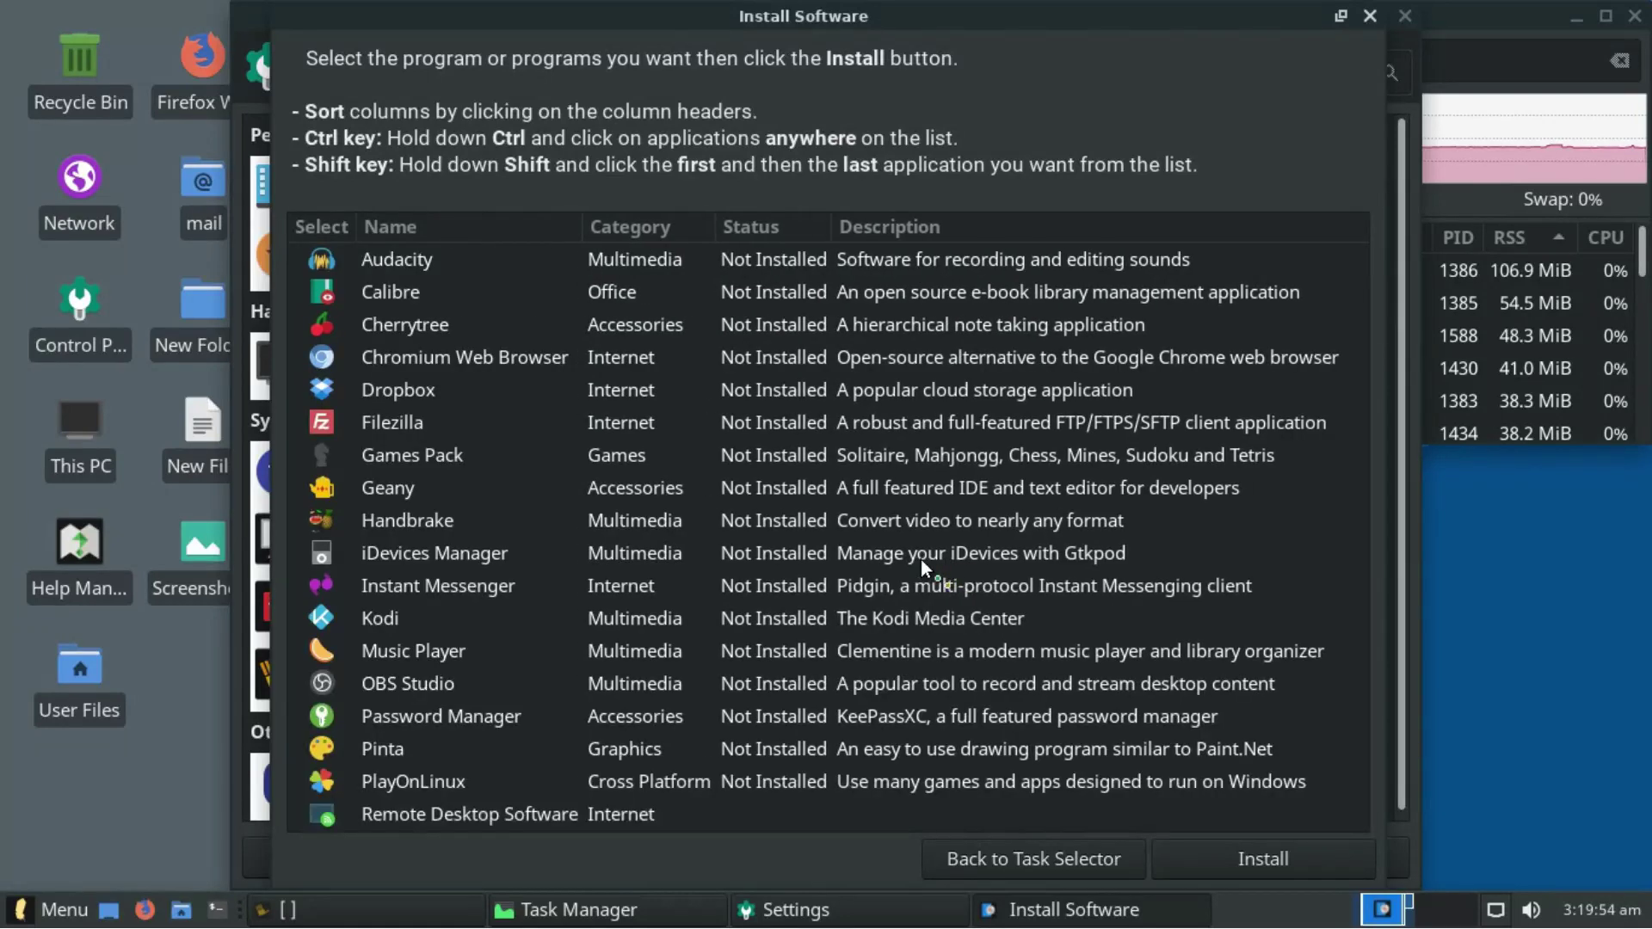
- Select Pinta and confirm its installation, then open the Lite Sounds options
left_click_drag(1365, 384, 1360, 728)
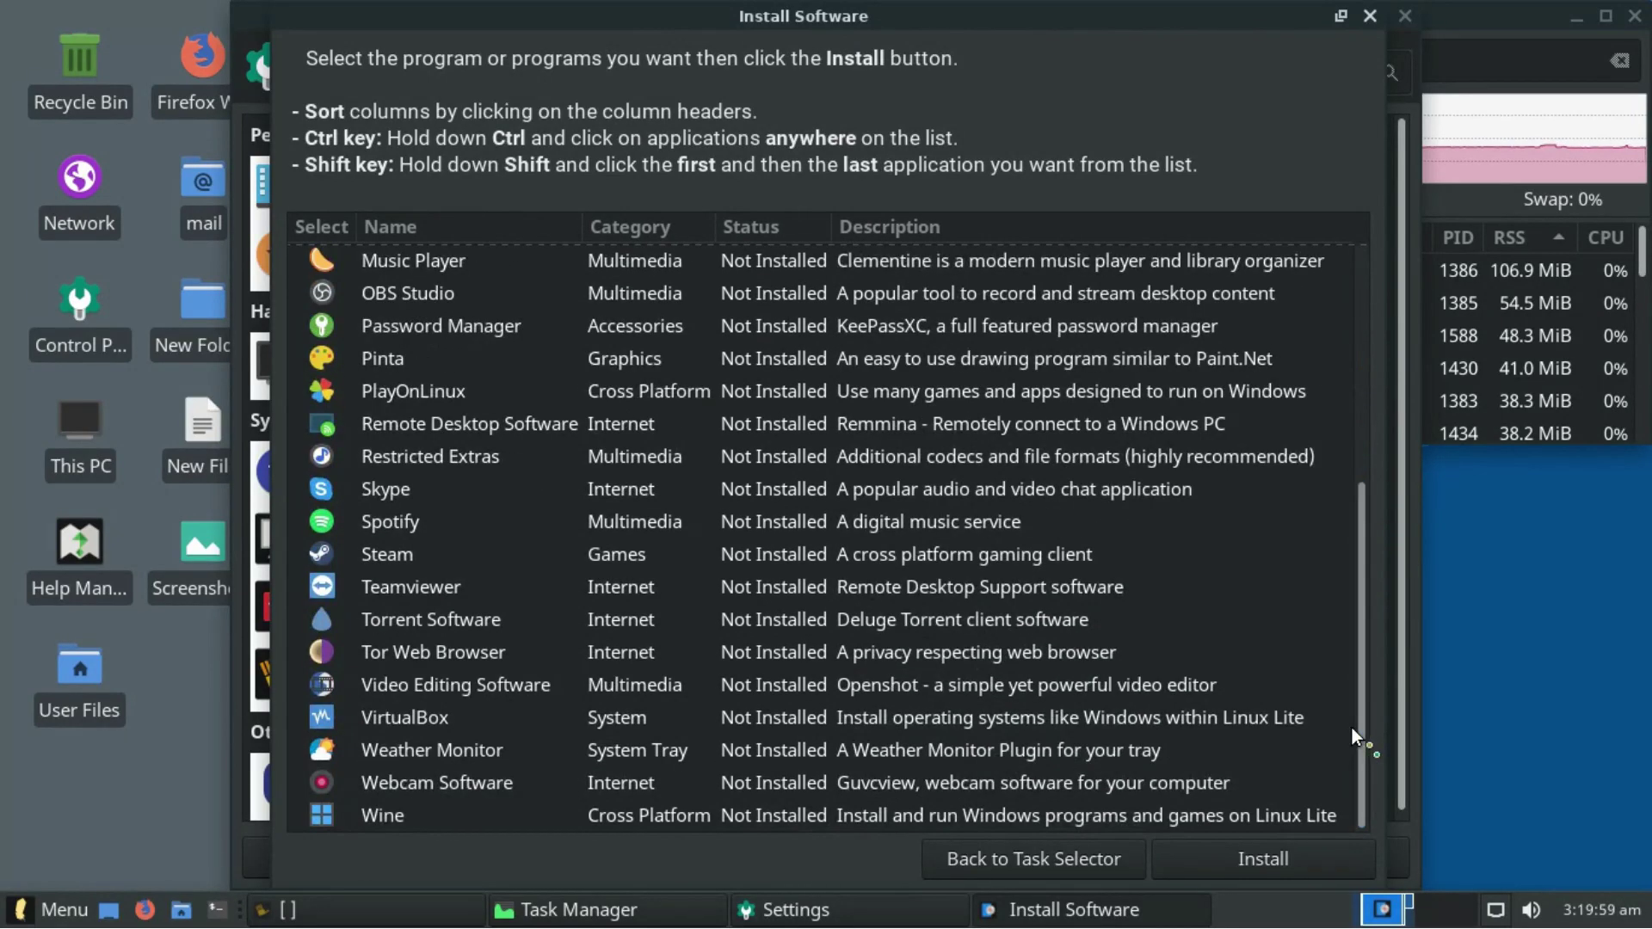
left_click(388, 370)
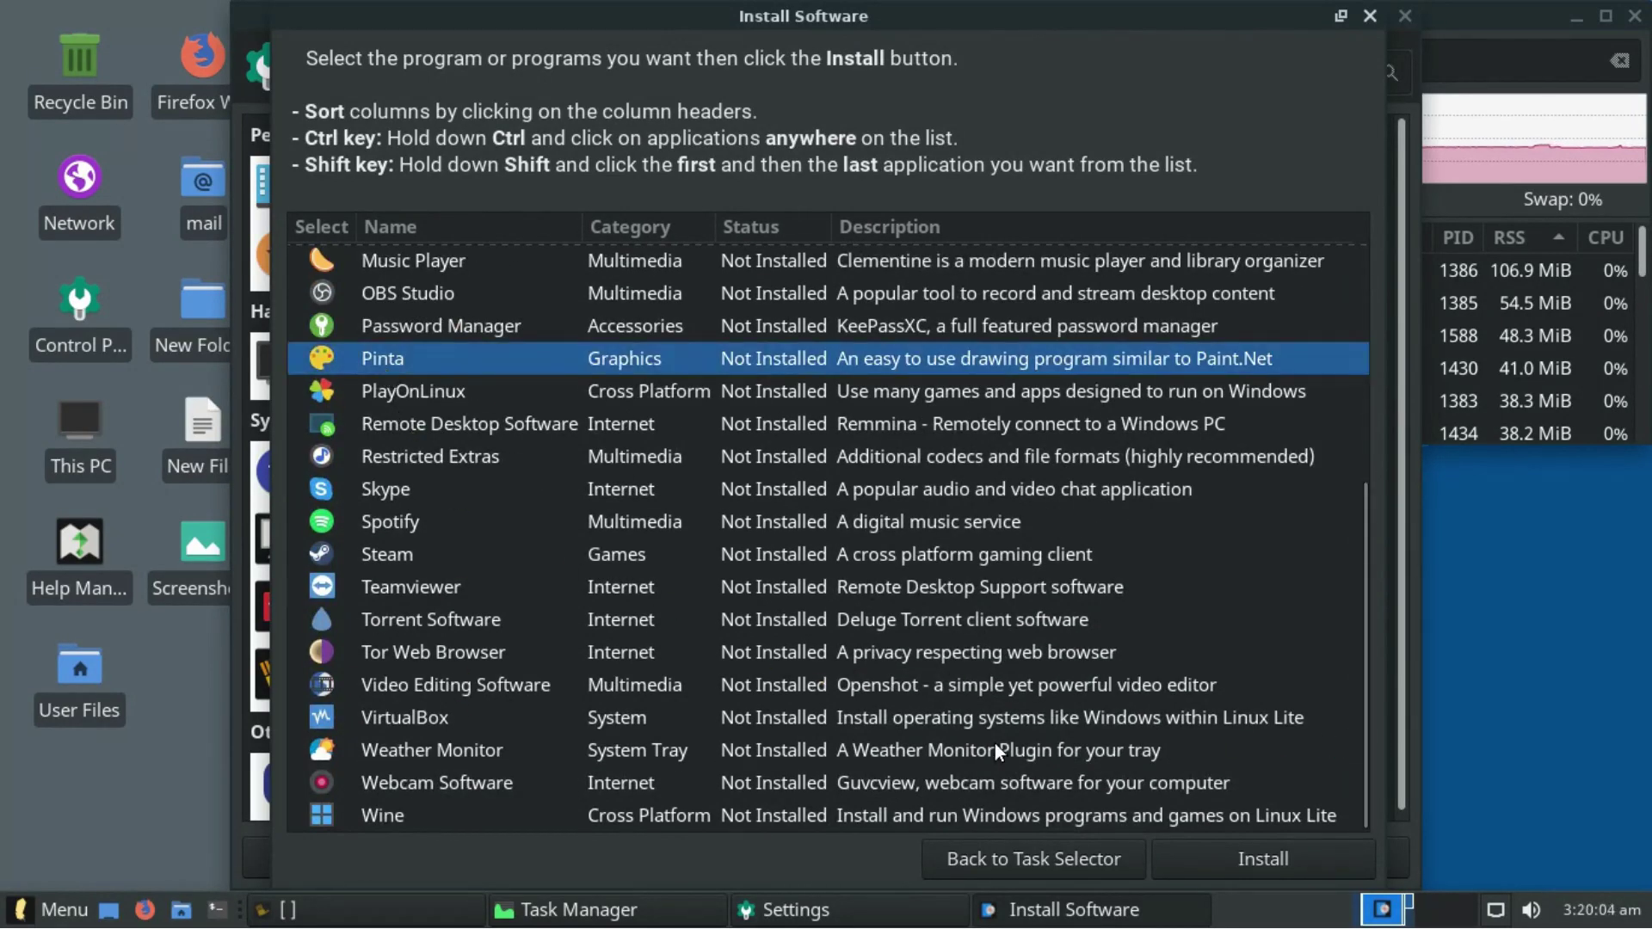
left_click(1227, 857)
left_click(1024, 564)
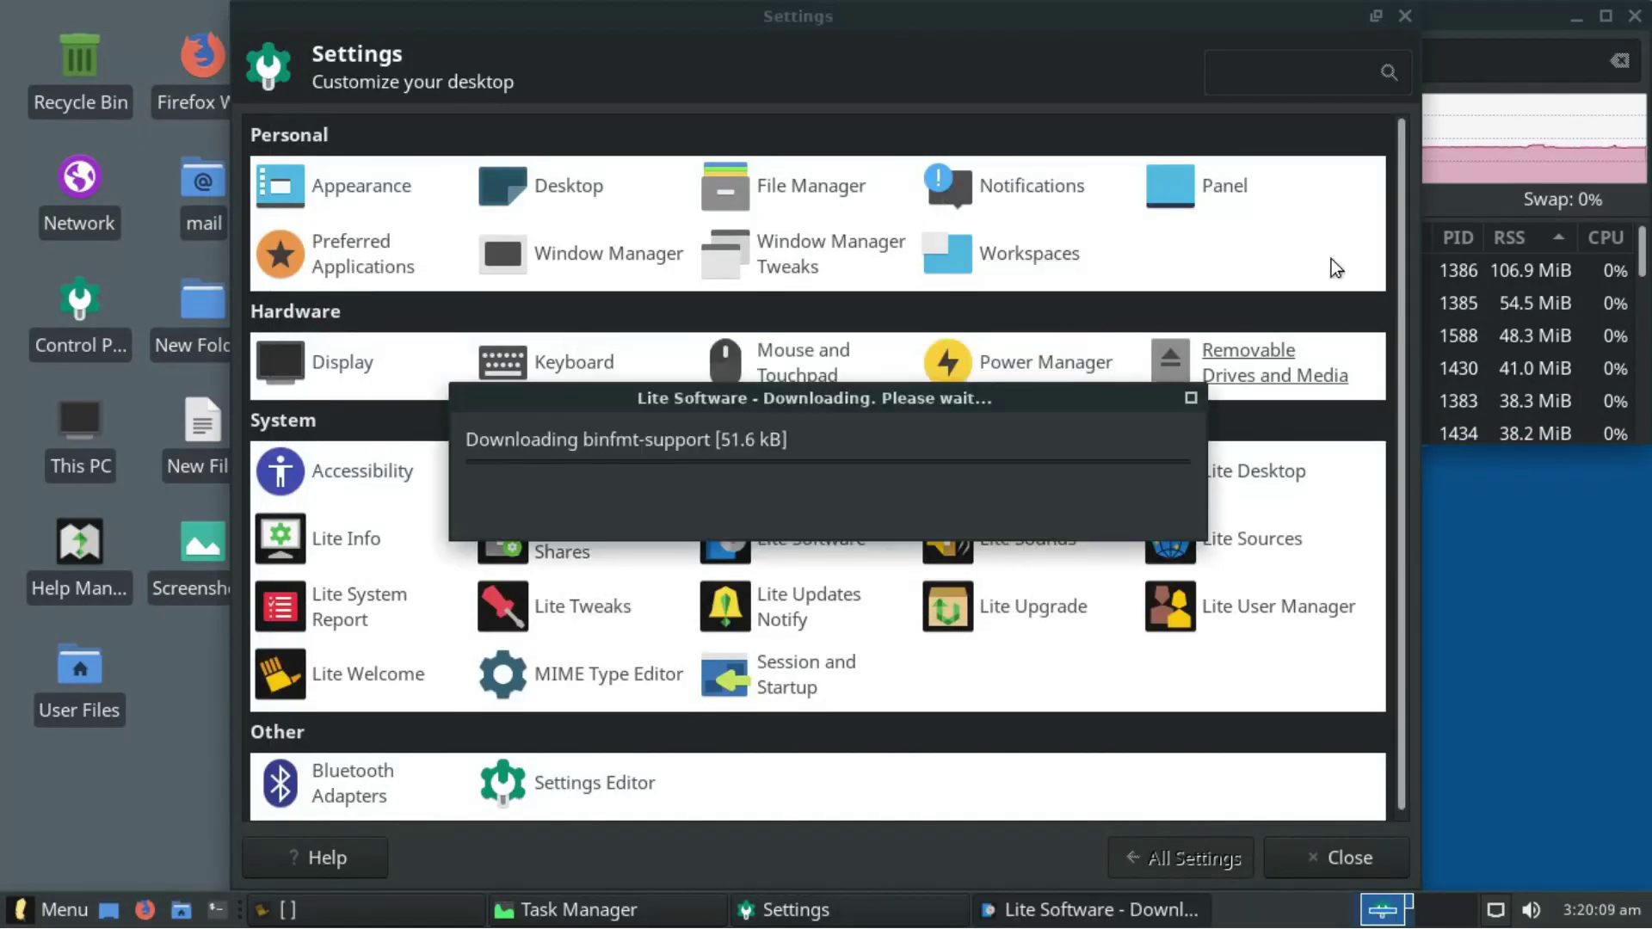
left_click(1228, 255)
left_click(997, 542)
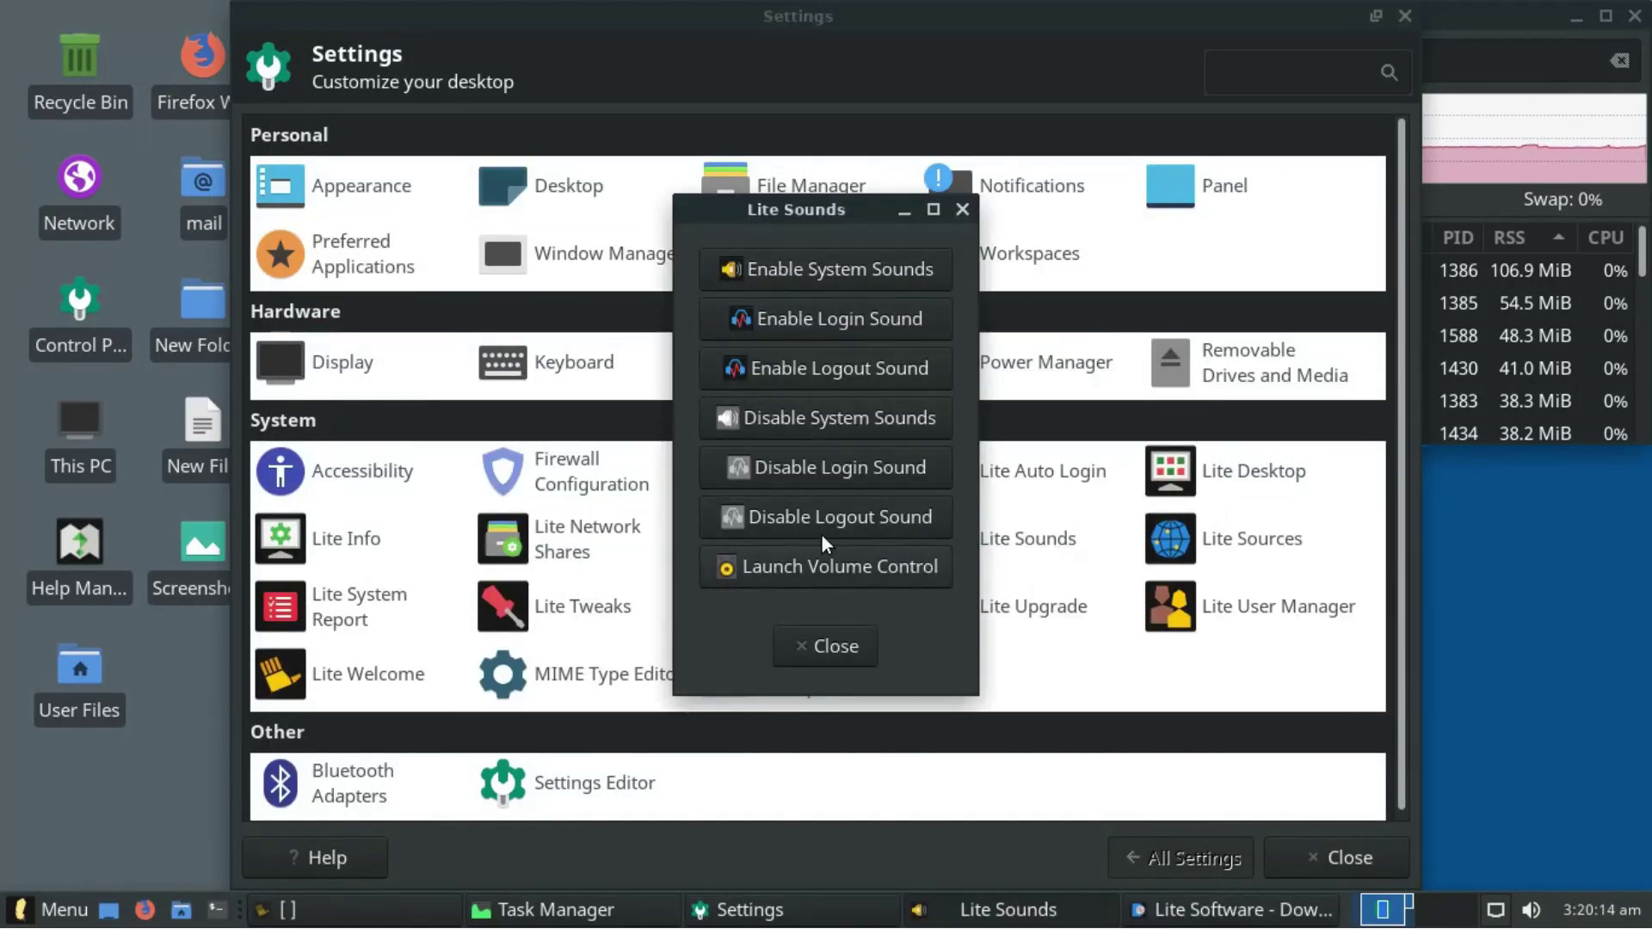
- Close Lite Sounds, then authenticate into Lite Sources, reposition it and close it
left_click(963, 210)
left_click(1265, 539)
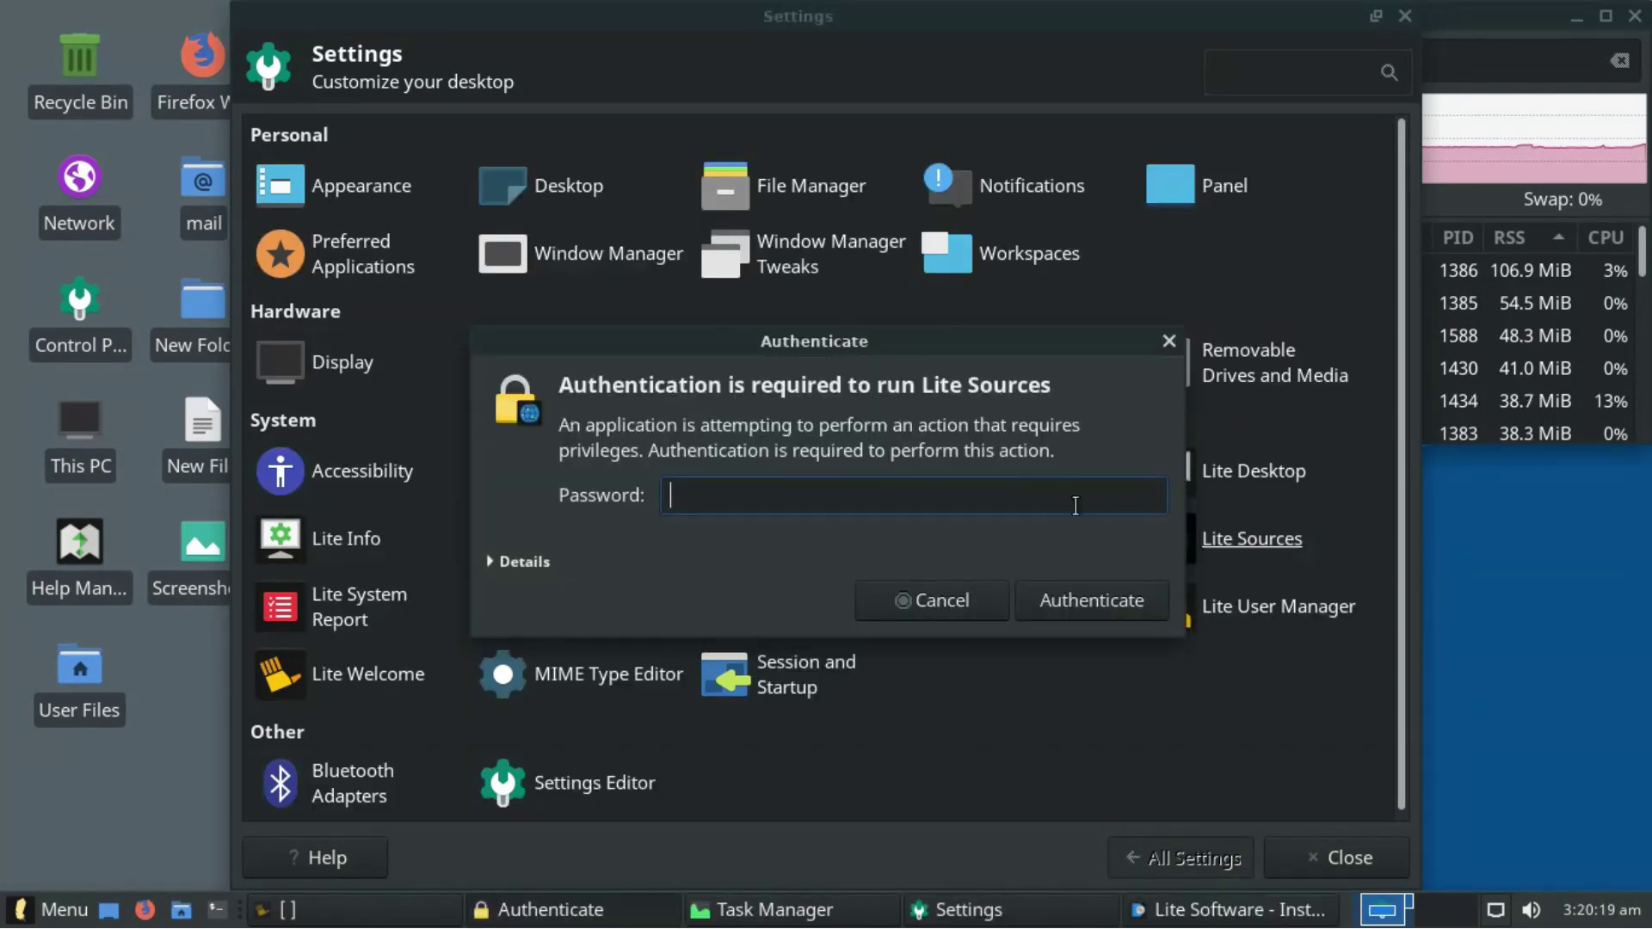
key("Return")
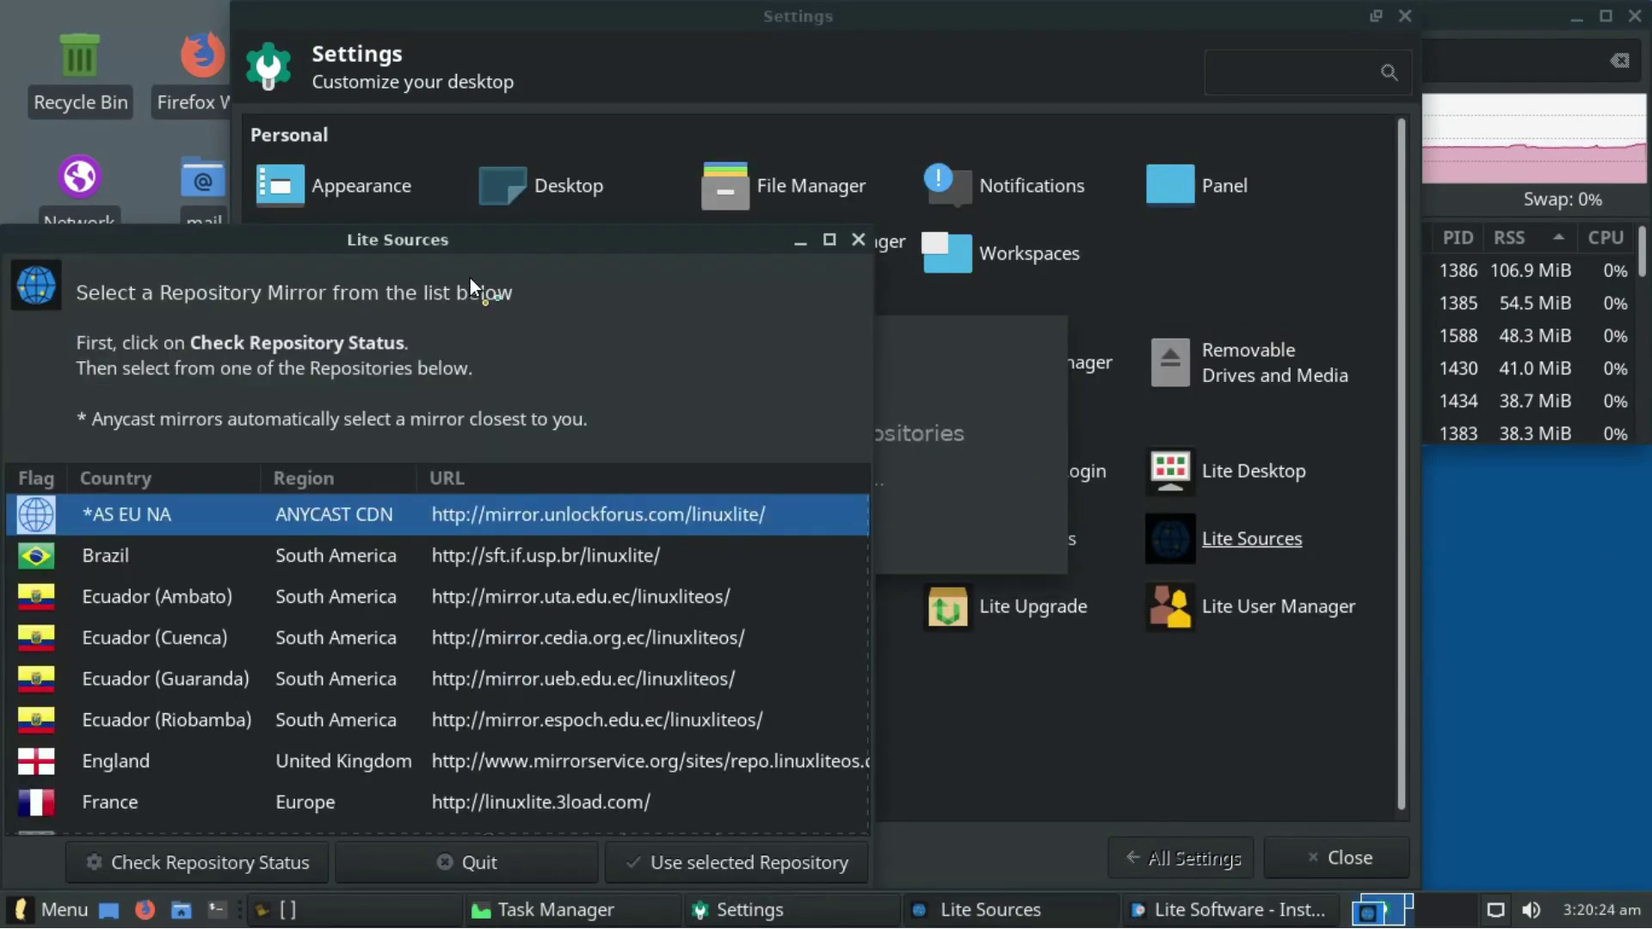
left_click_drag(487, 228, 632, 158)
left_click(1003, 169)
- Start Lite System Report past its intro, then browse and close Lite Tweaks
left_click(354, 599)
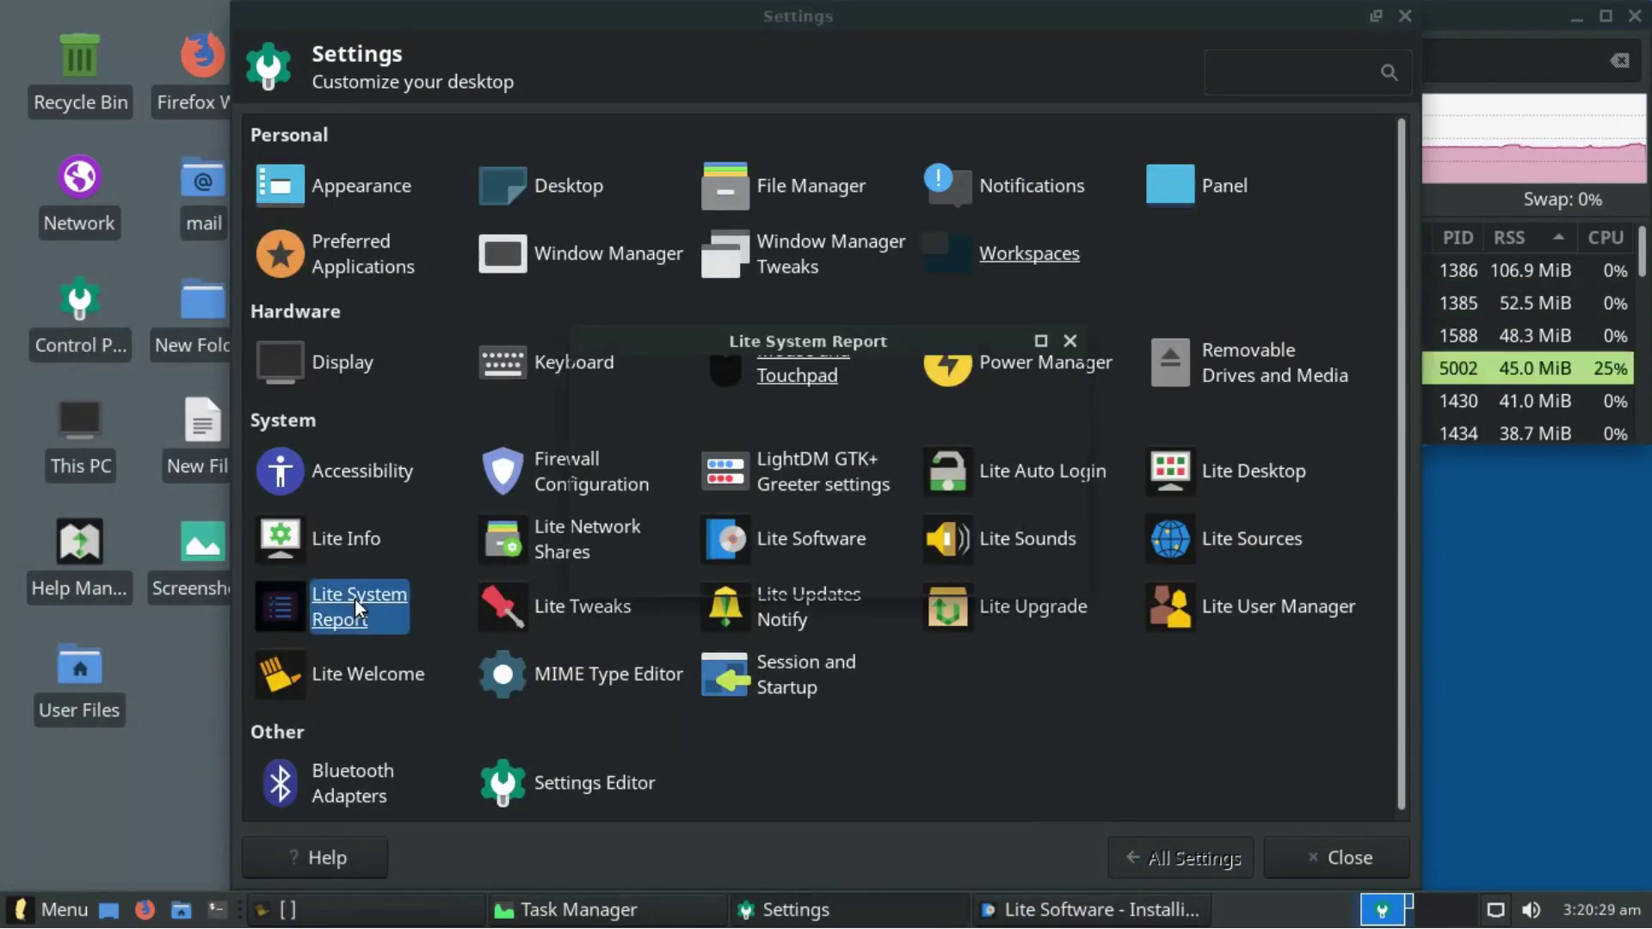
left_click(912, 559)
left_click(577, 599)
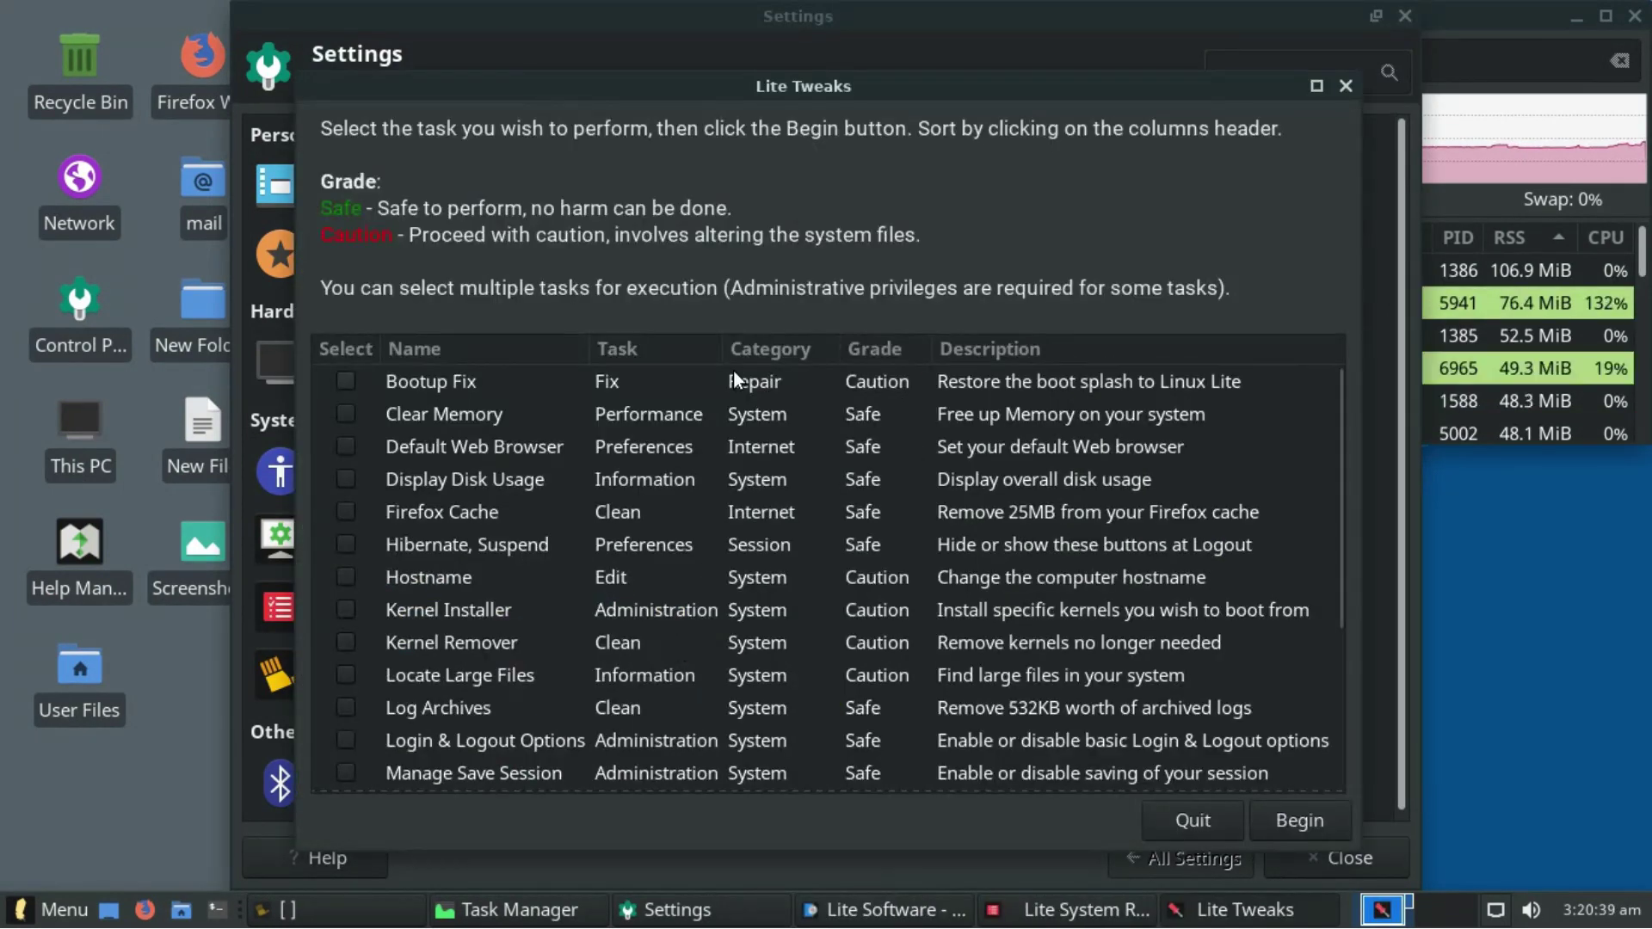
scroll(1303, 555, "down", 5)
scroll(1305, 566, "up", 5)
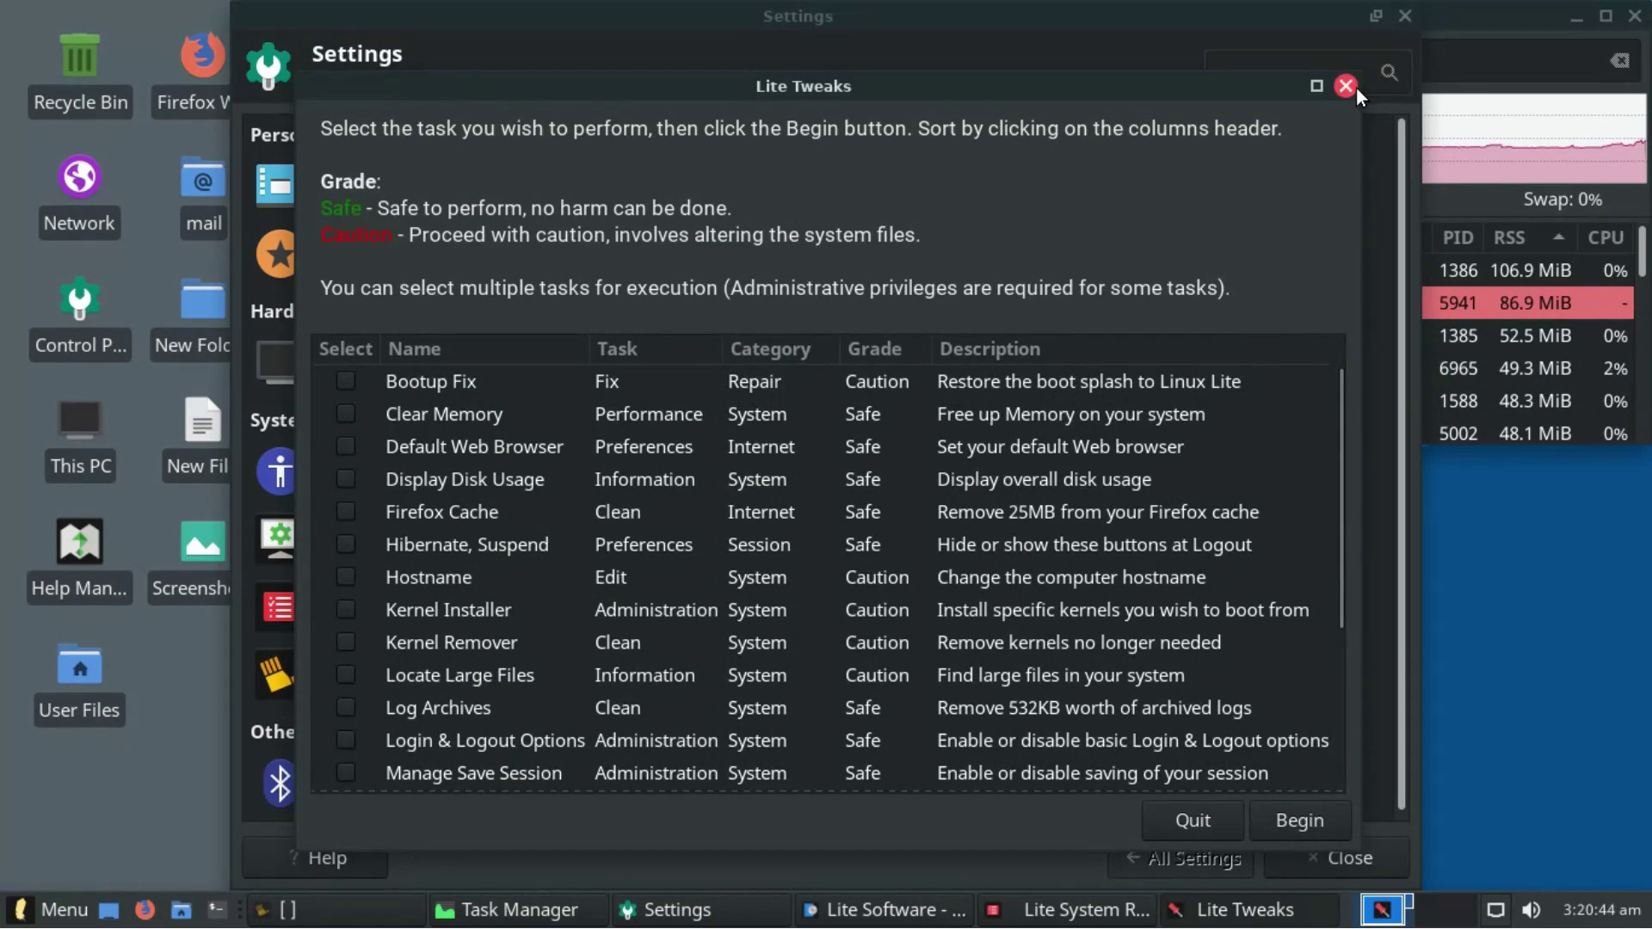
left_click(1354, 87)
- Authenticate Lite Updates Notify, pick Weekly frequency, close it, and launch Lite Upgrade
left_click(772, 613)
left_click(1086, 487)
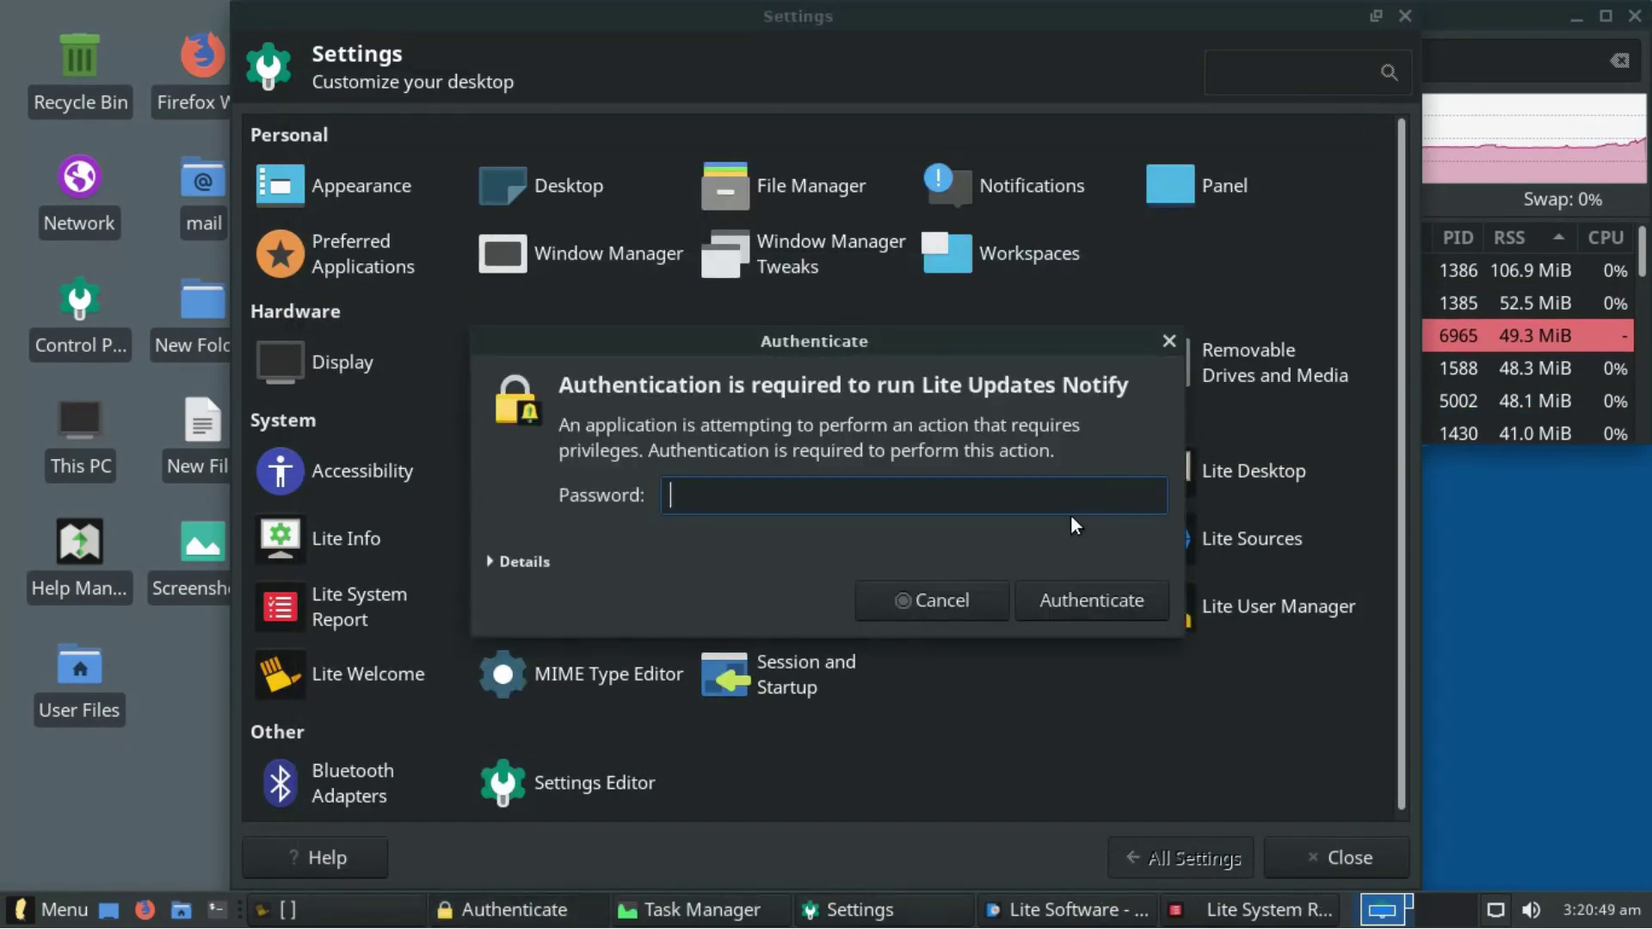
type("******")
key("Return")
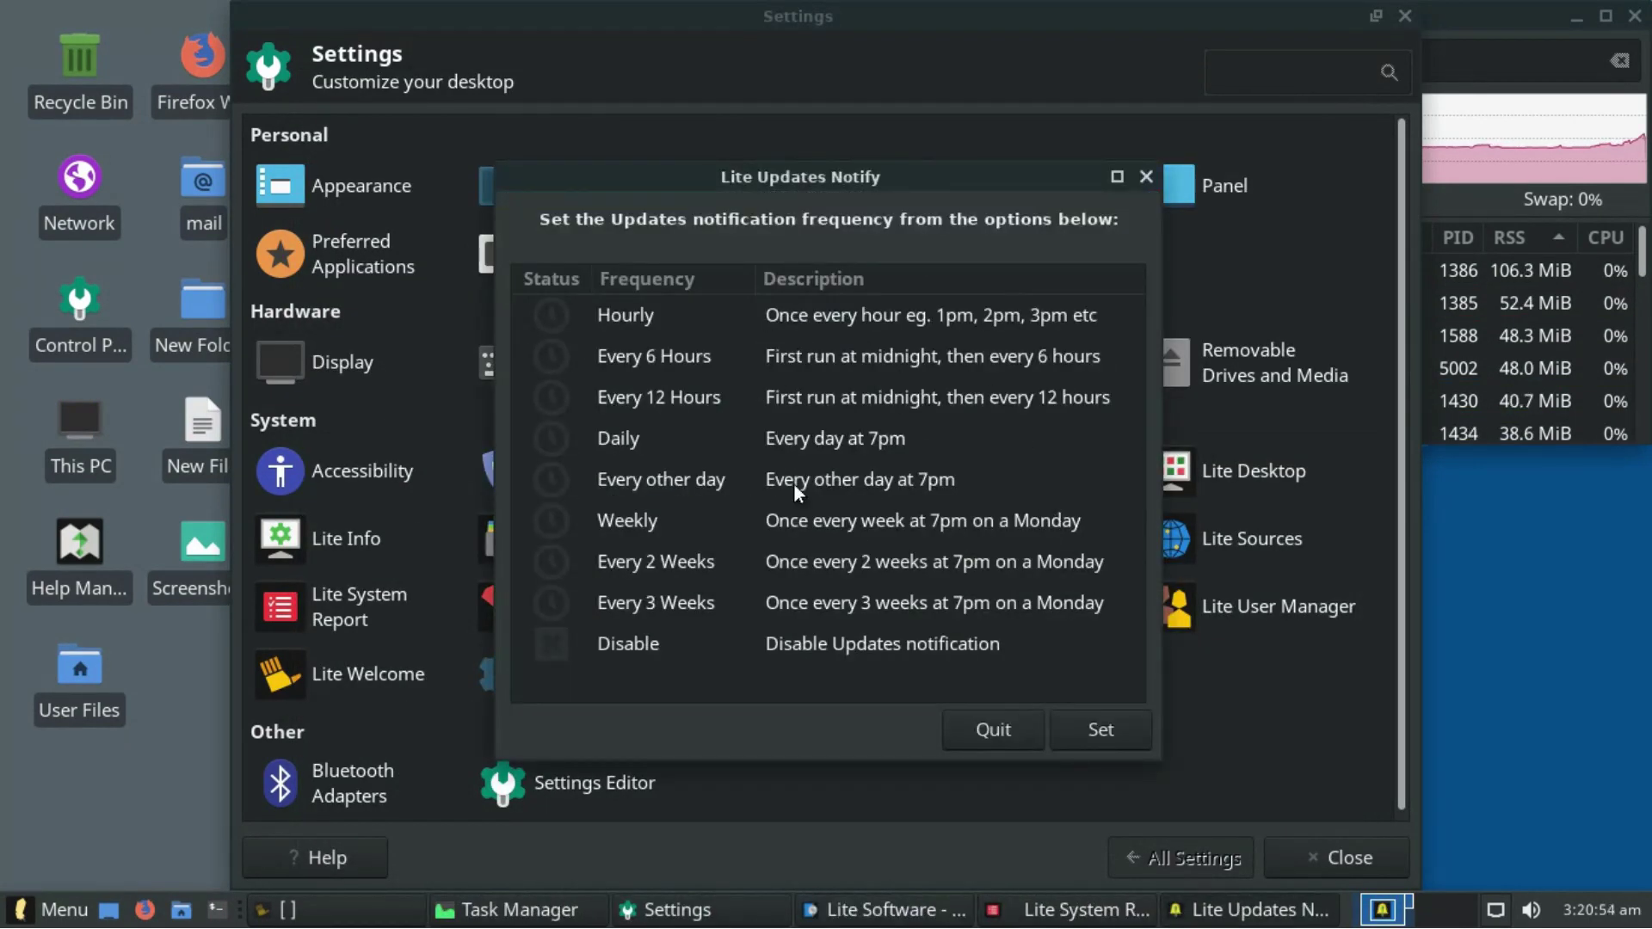
left_click(807, 530)
left_click(1146, 176)
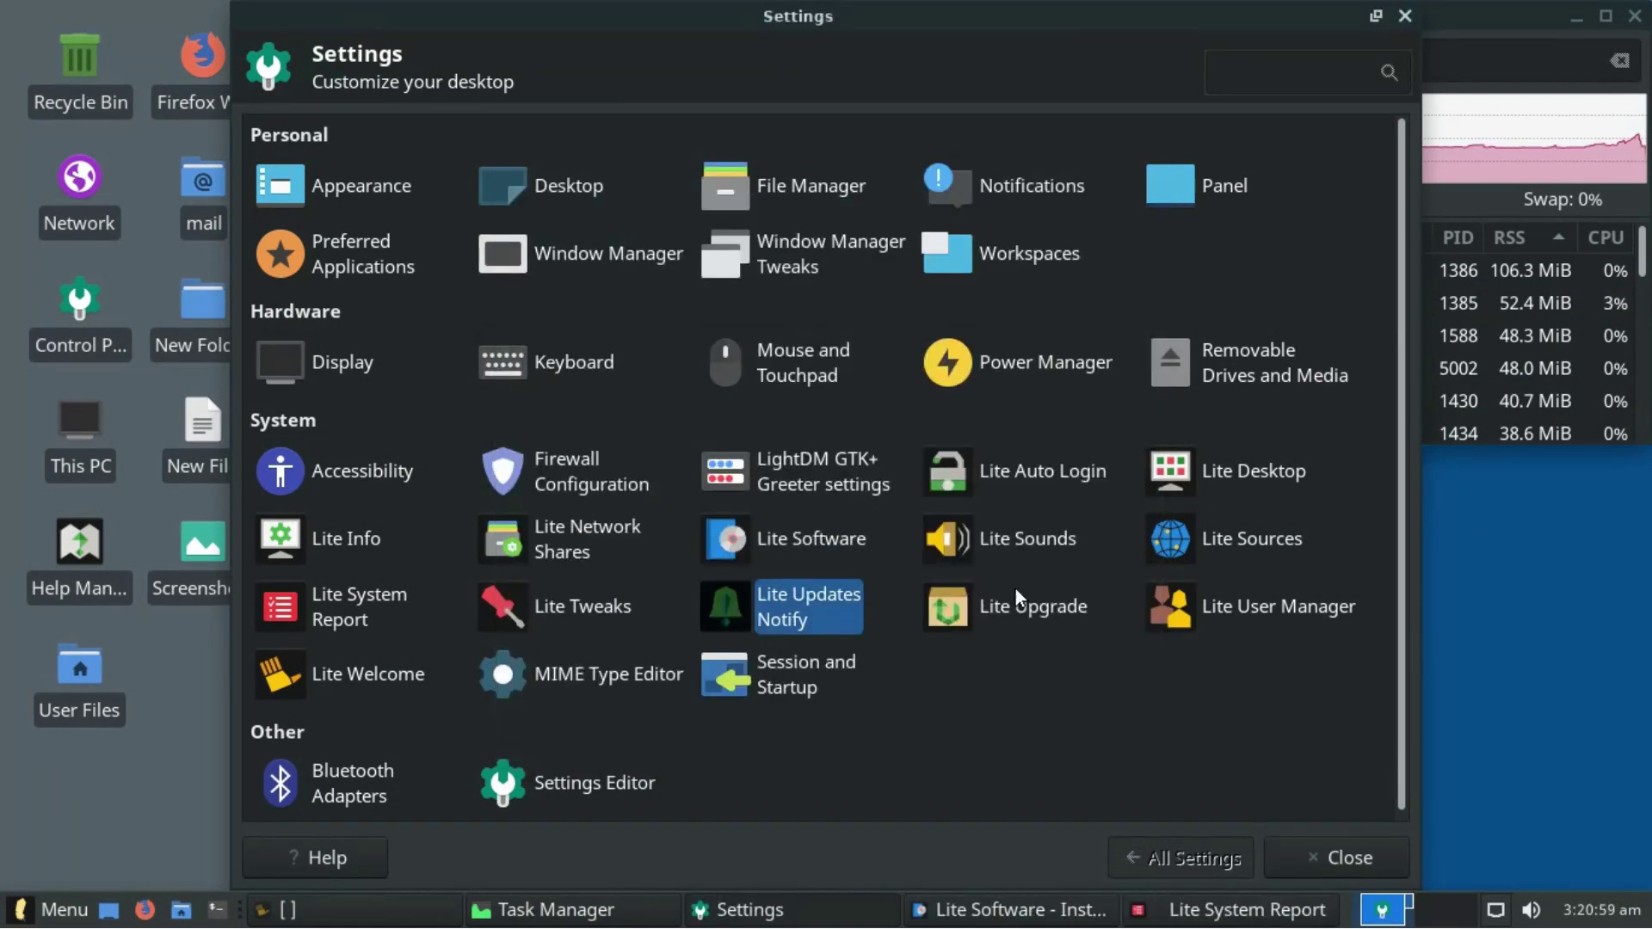
left_click(1015, 611)
- Explore Lite User Manager's help and add-user dialog, cancelling and closing it, while dismissing pending messages
left_click(998, 519)
double_click(1245, 604)
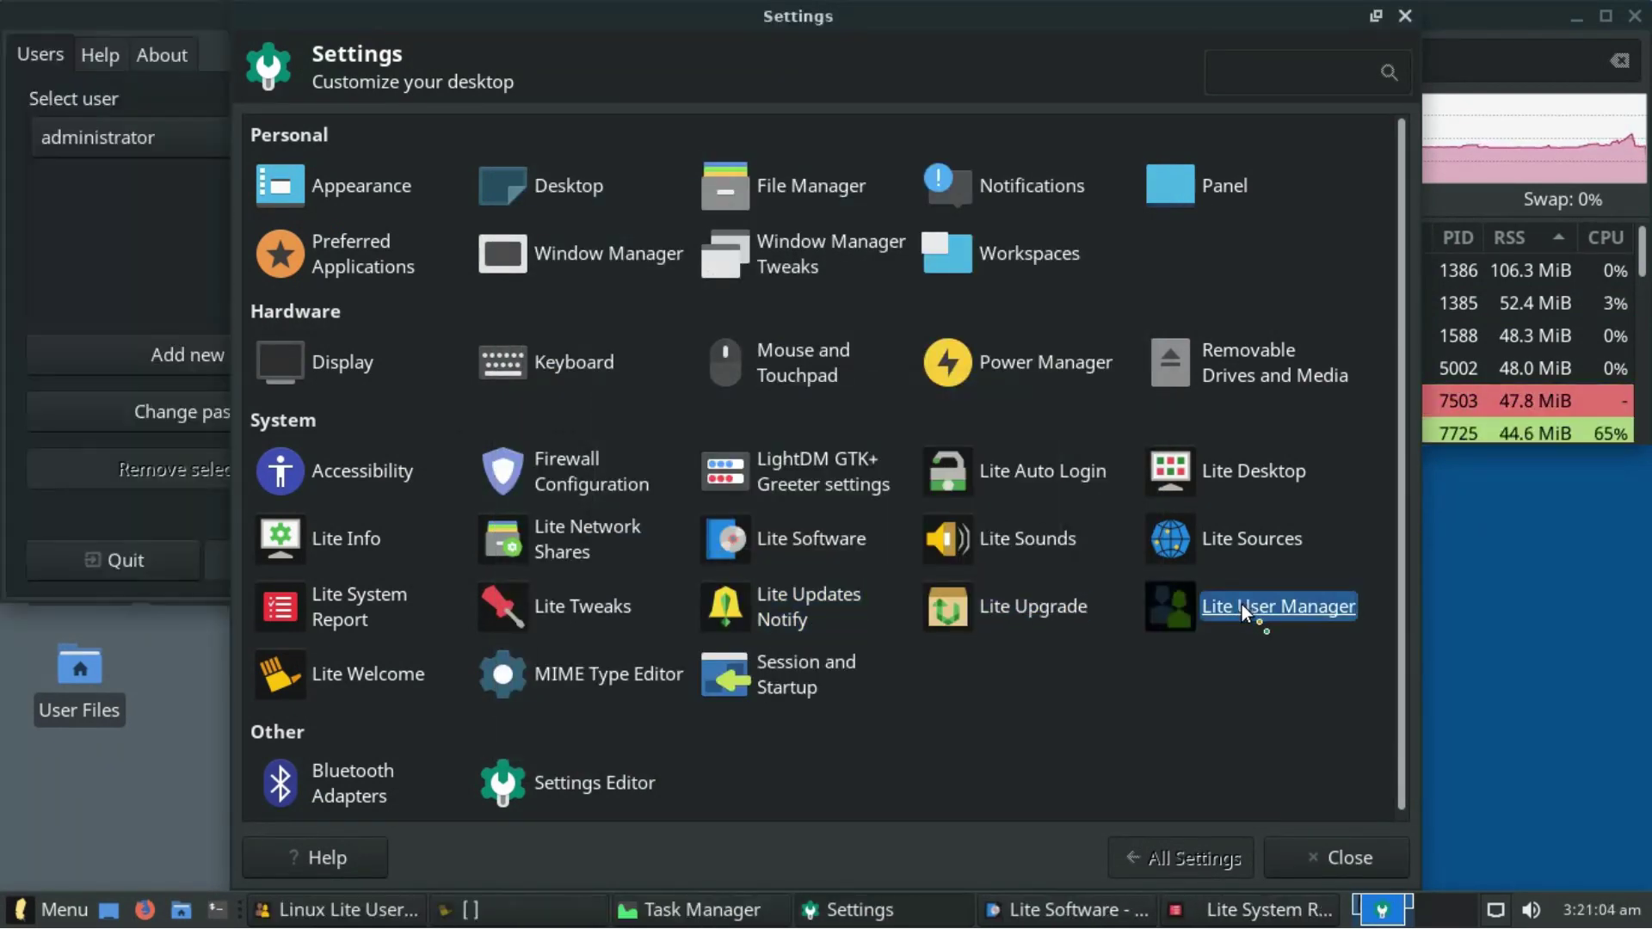
left_click(974, 349)
left_click(900, 343)
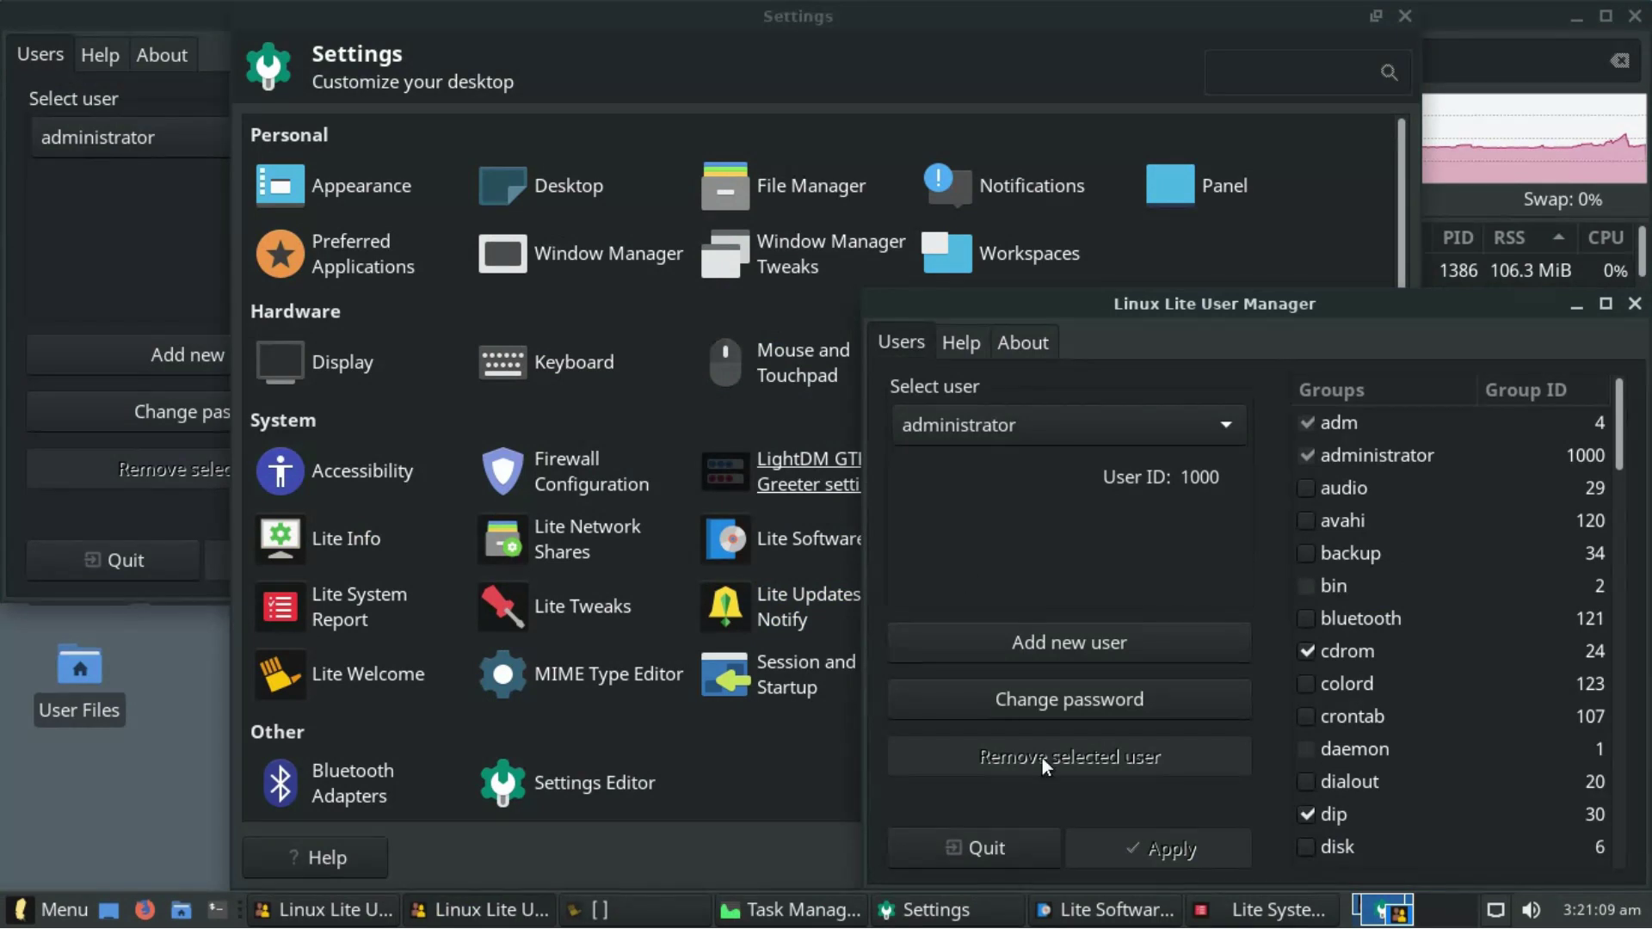
left_click(1047, 649)
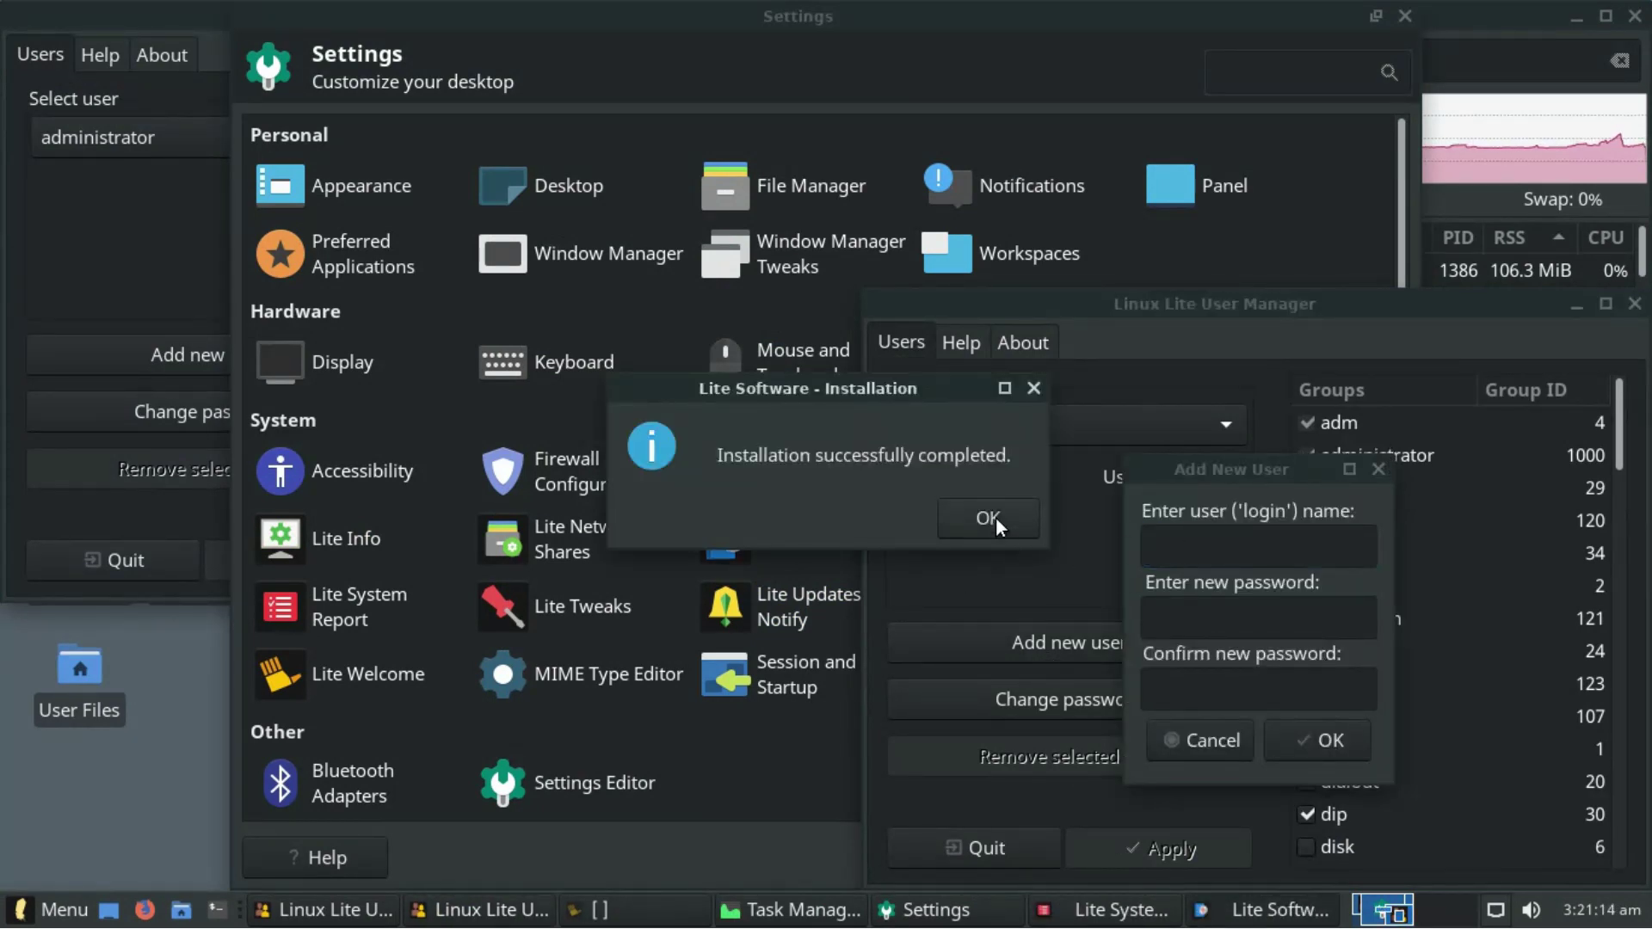
left_click(995, 522)
left_click(825, 575)
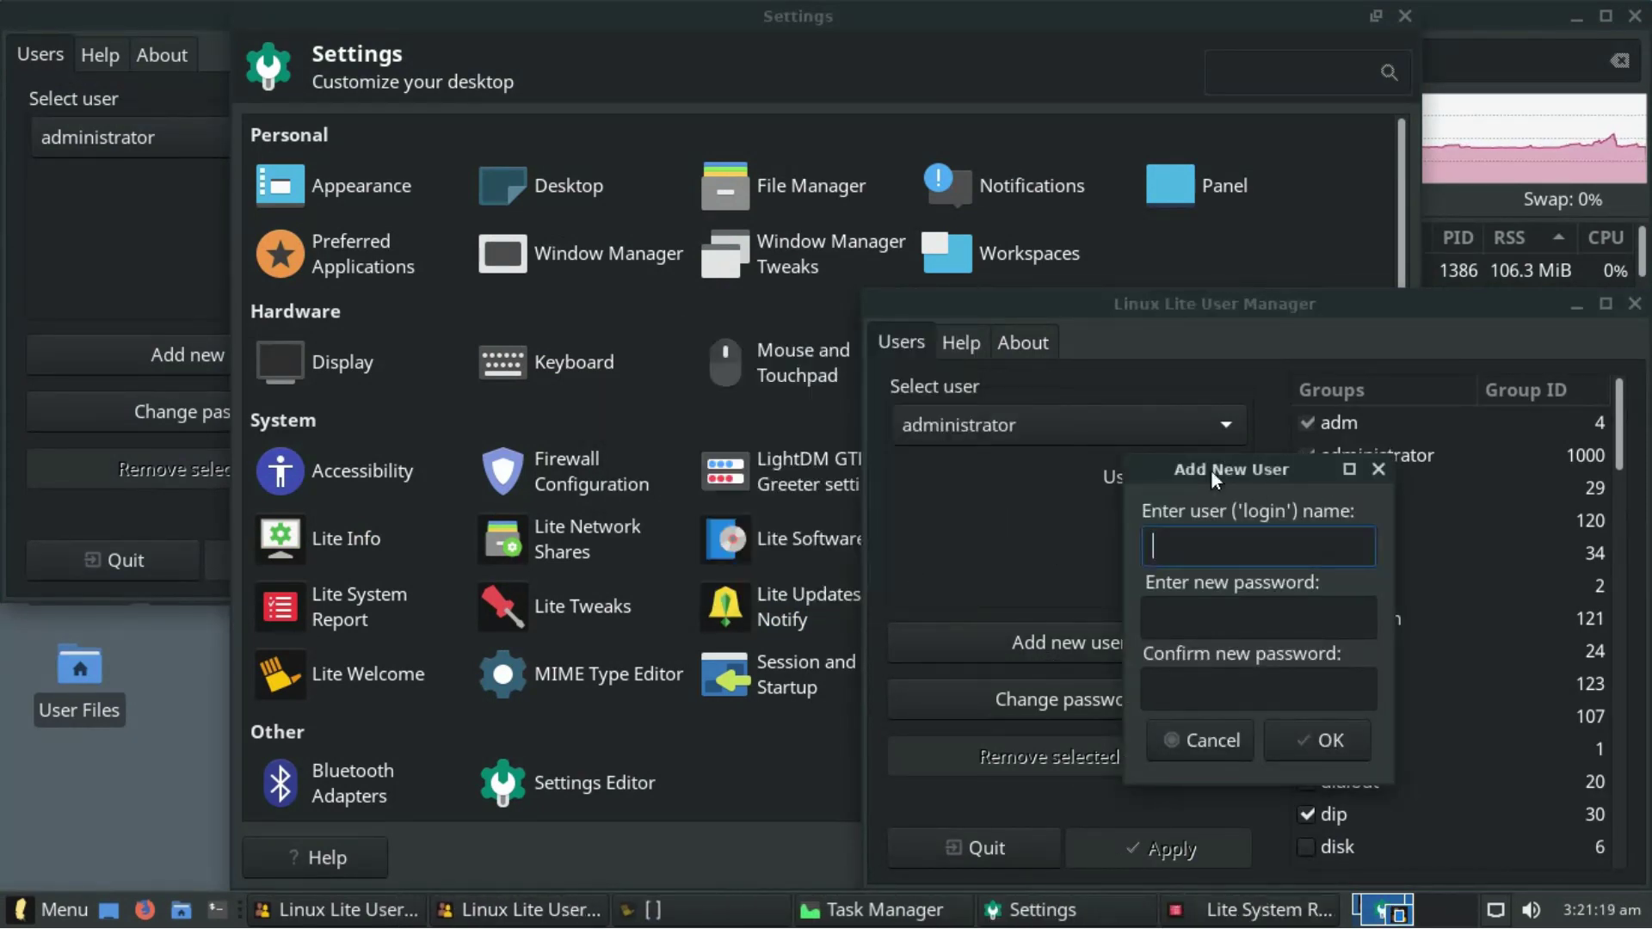
left_click(1378, 469)
left_click(1634, 304)
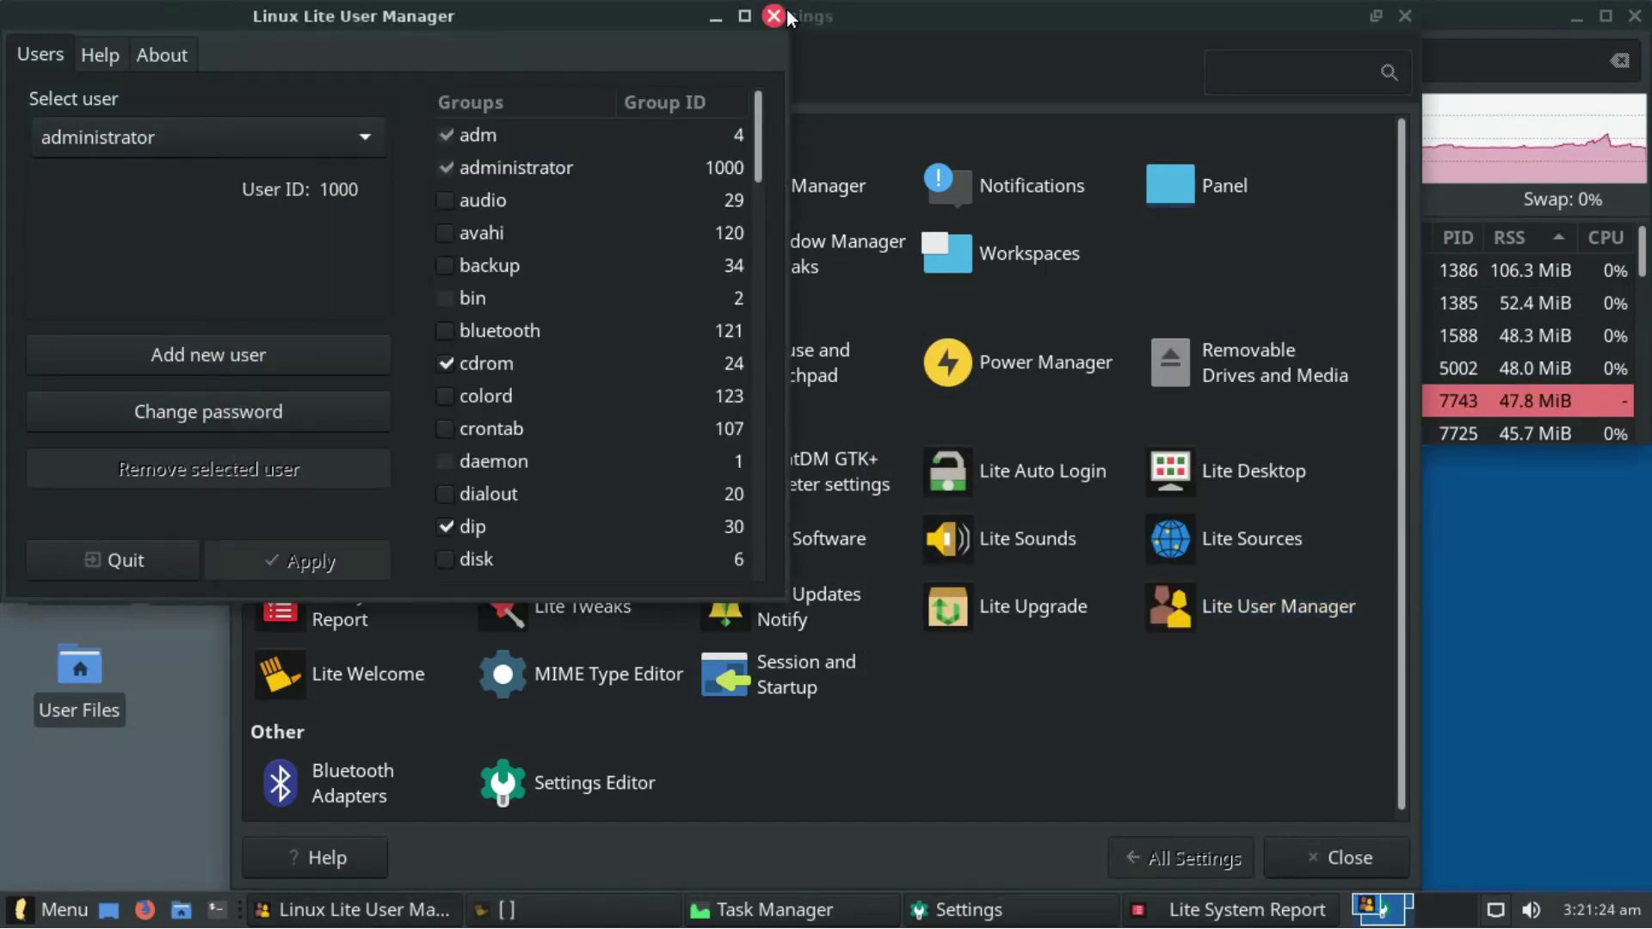
left_click(780, 15)
- Open and close the Lite Welcome screen and the MIME Type Editor
left_click(376, 668)
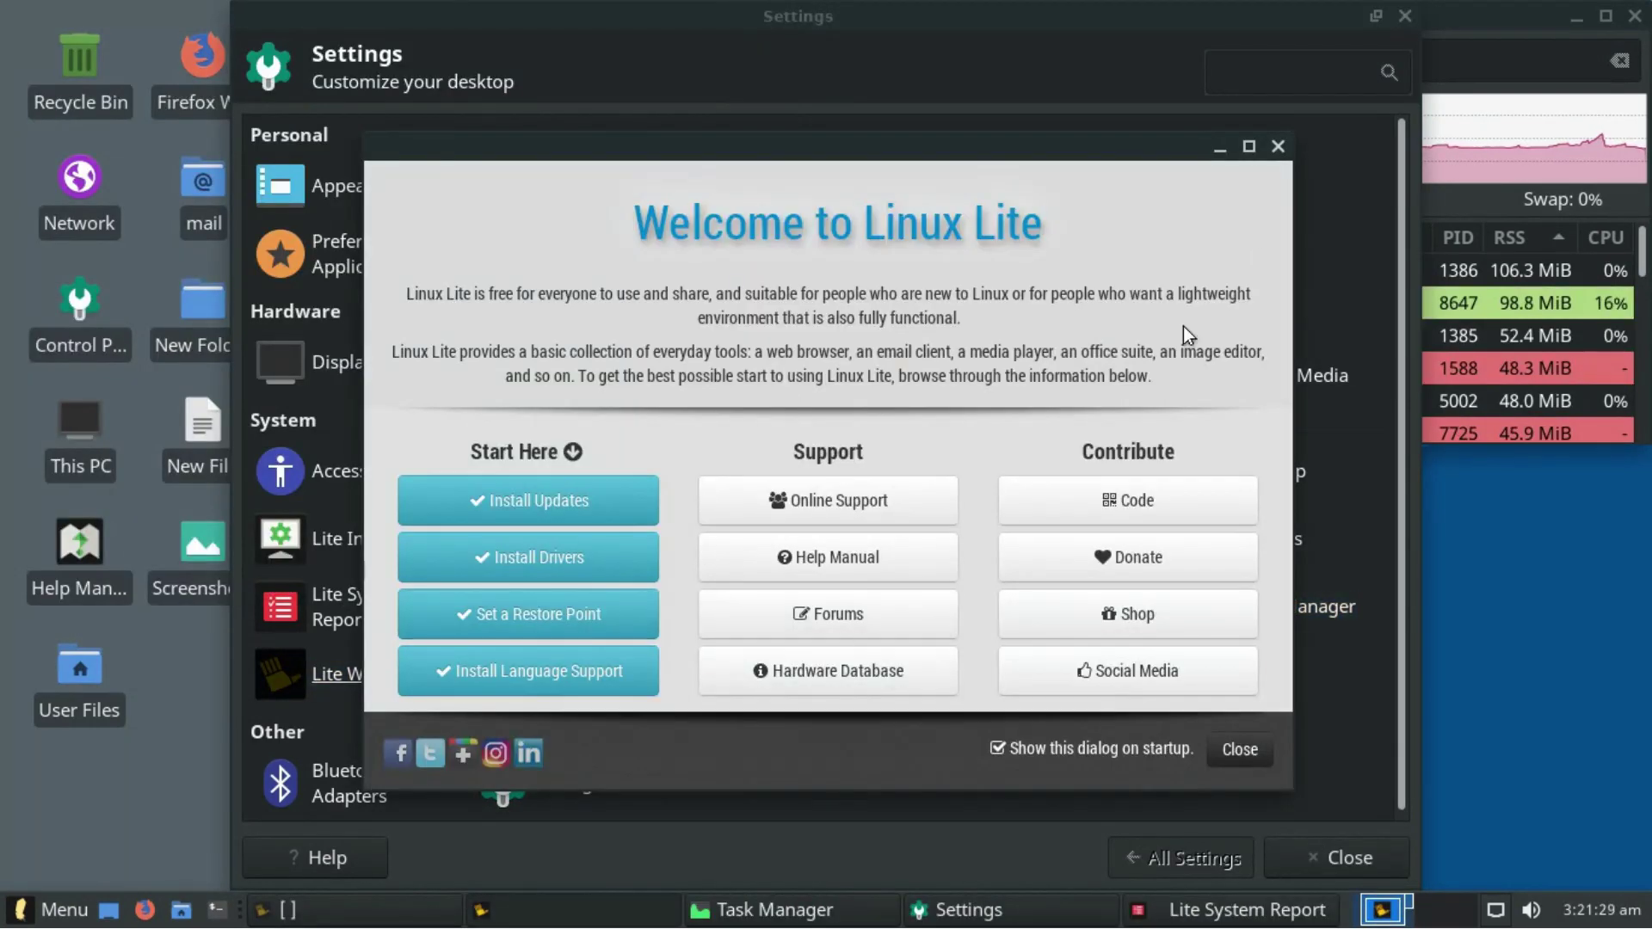
key("Escape")
left_click(556, 673)
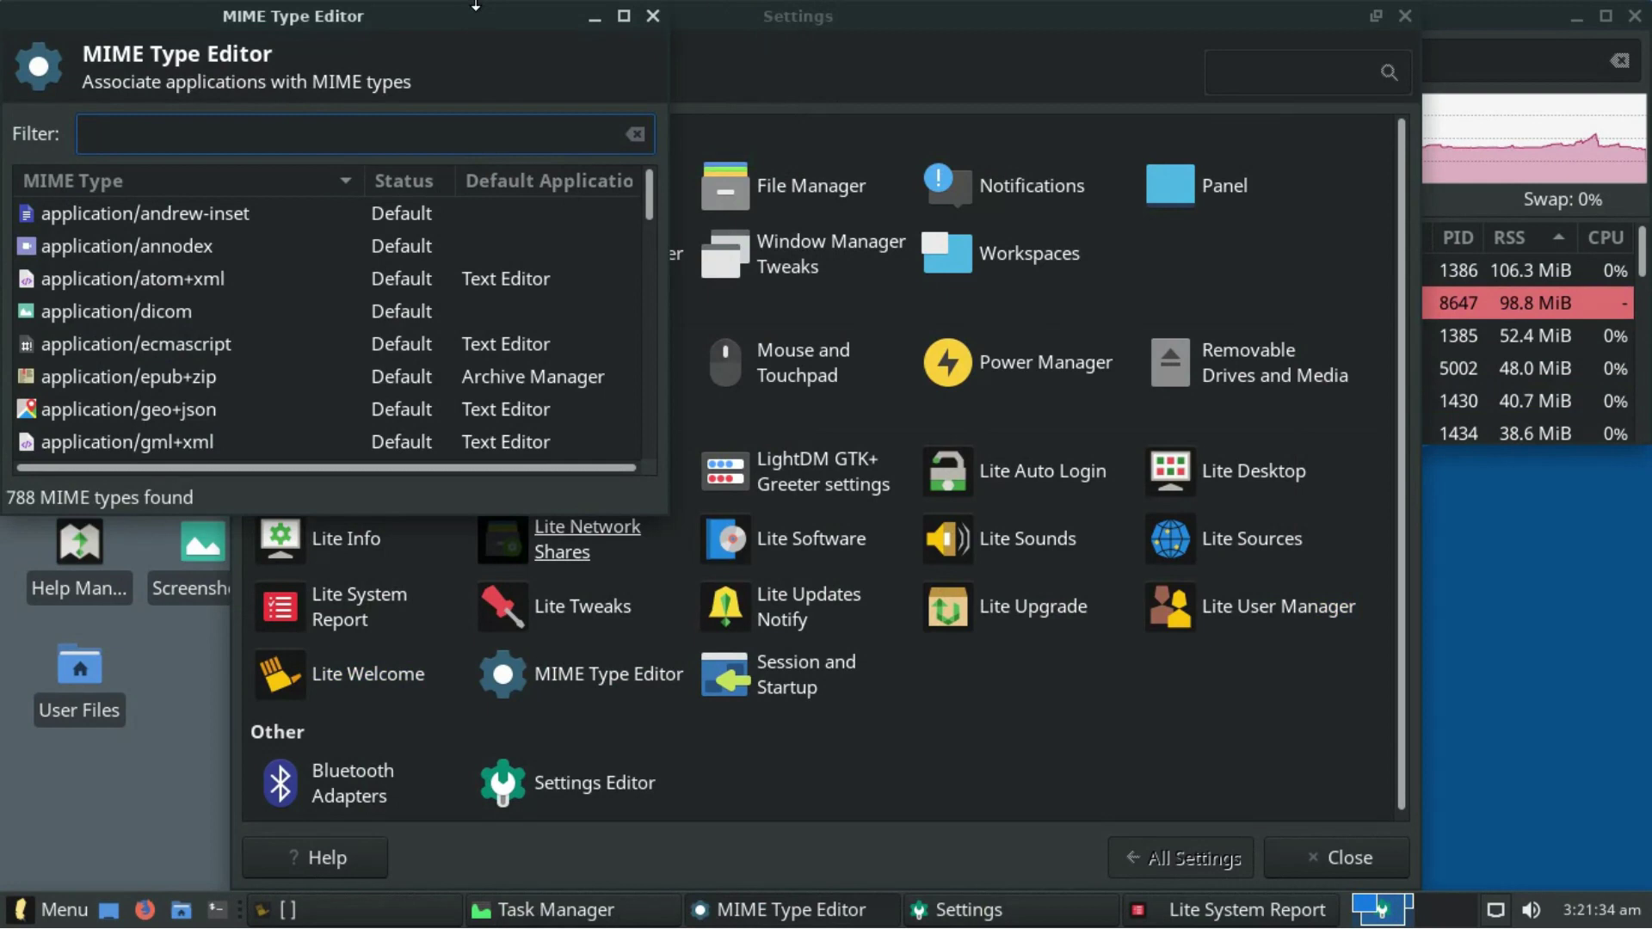
left_click(819, 15)
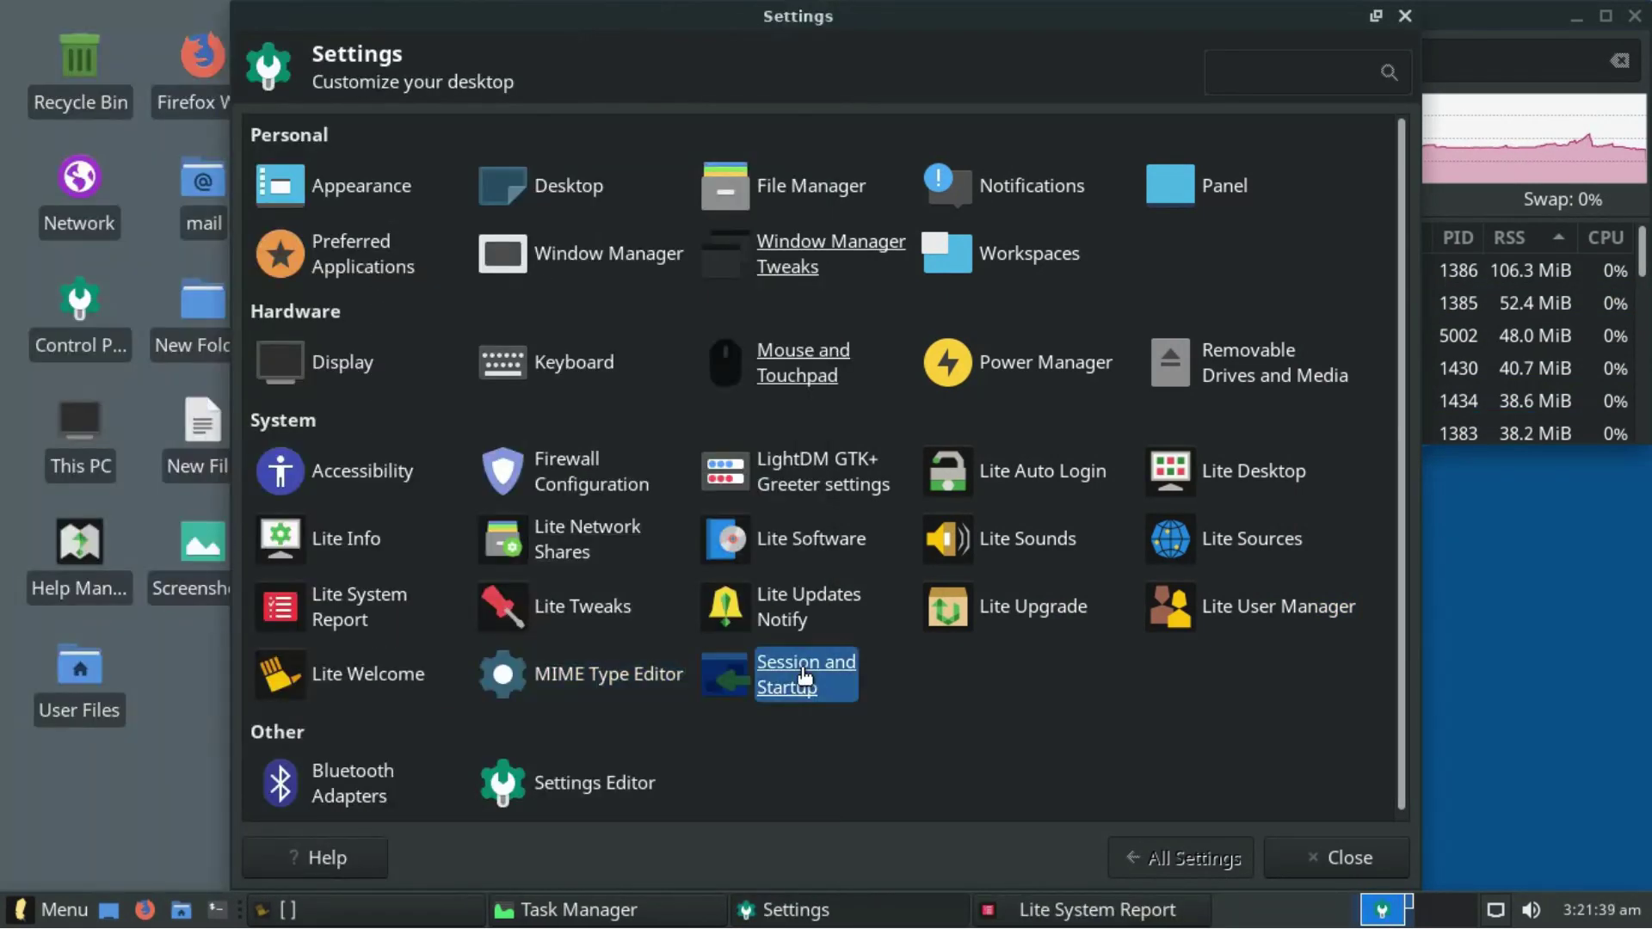
- Review Session and Startup's autostart, current session and advanced tabs
left_click(802, 668)
scroll(462, 143, "down", 1)
left_click(561, 129)
left_click(637, 134)
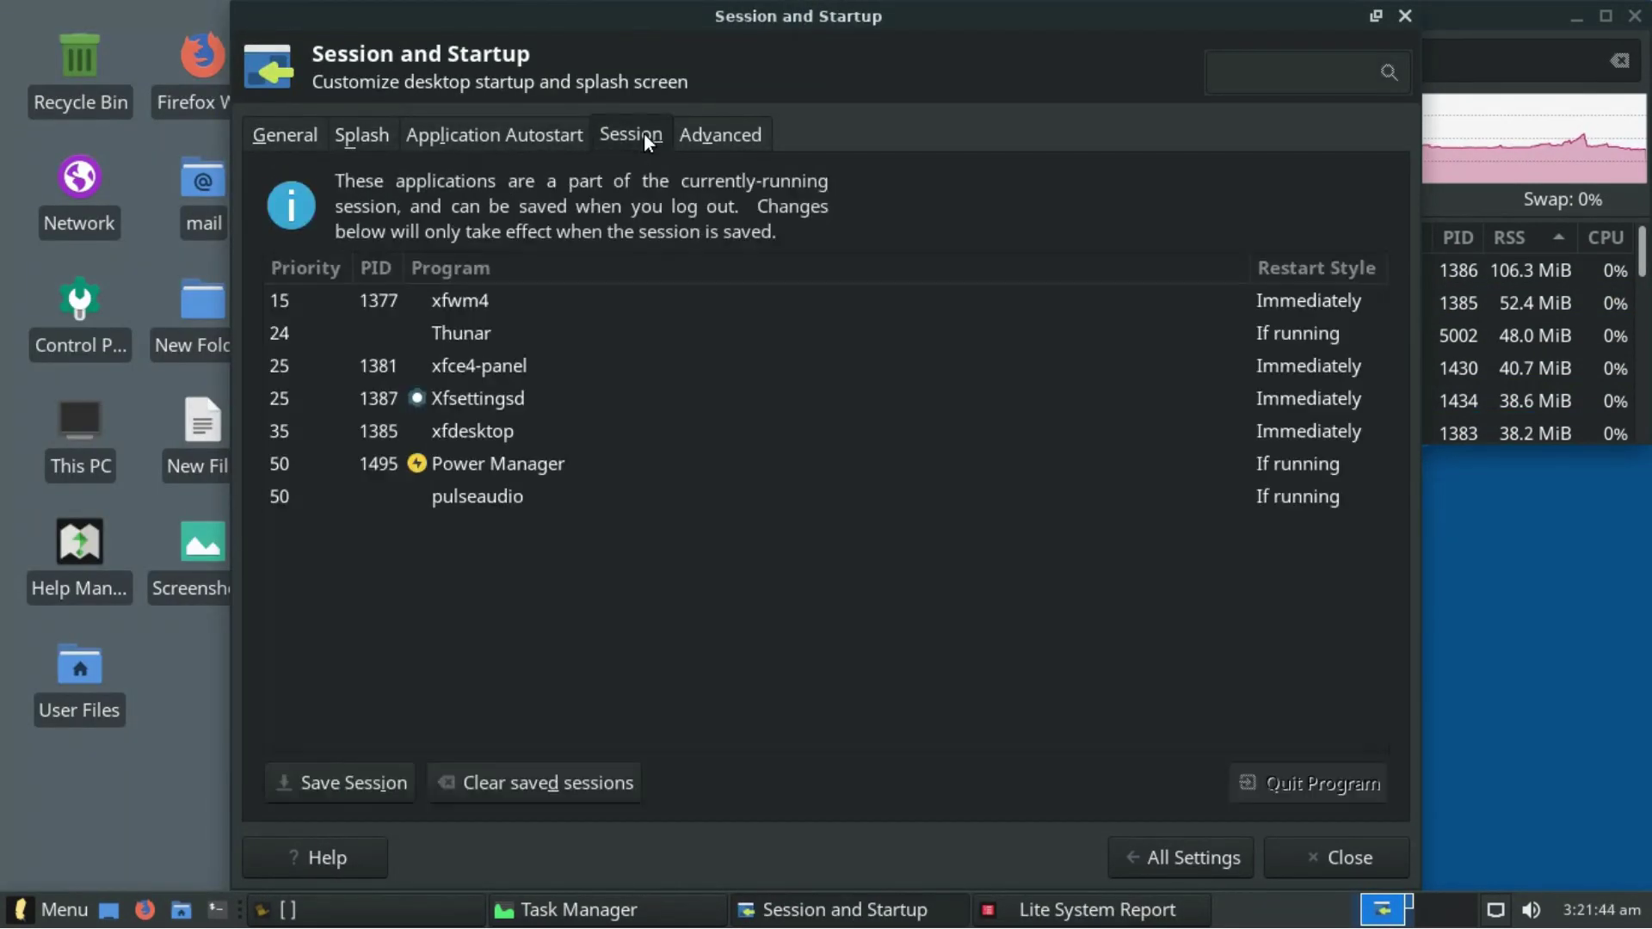
left_click(721, 134)
left_click(1164, 865)
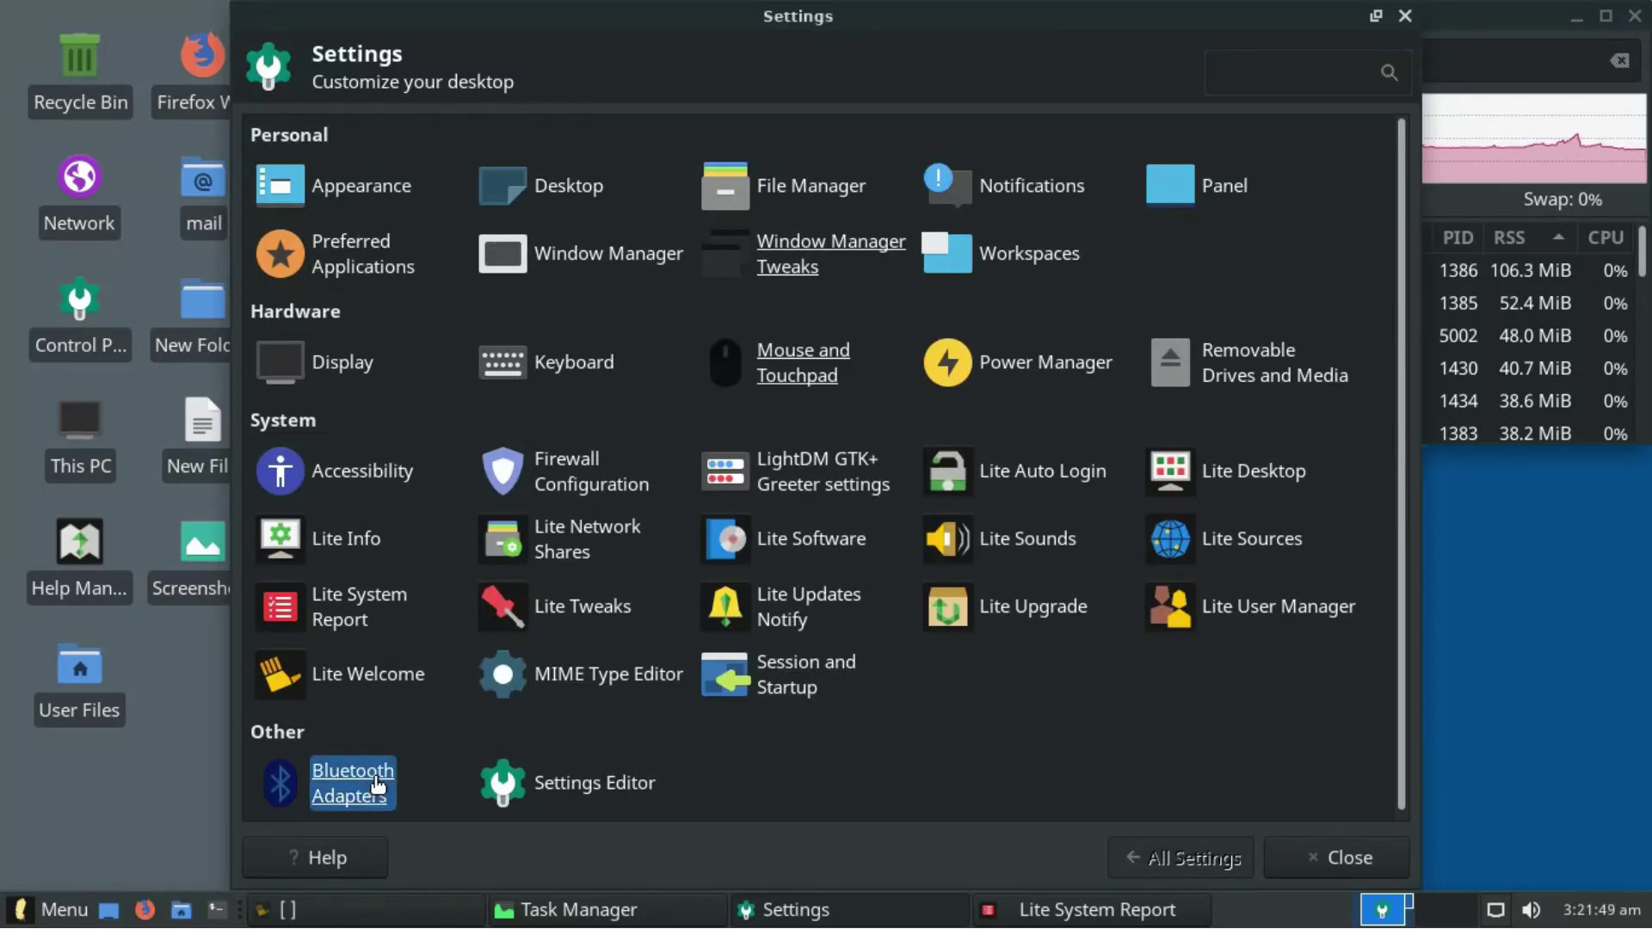
- Inspect the displays, keyboards and ristretto channels in Settings Editor, then close Settings
left_click(550, 776)
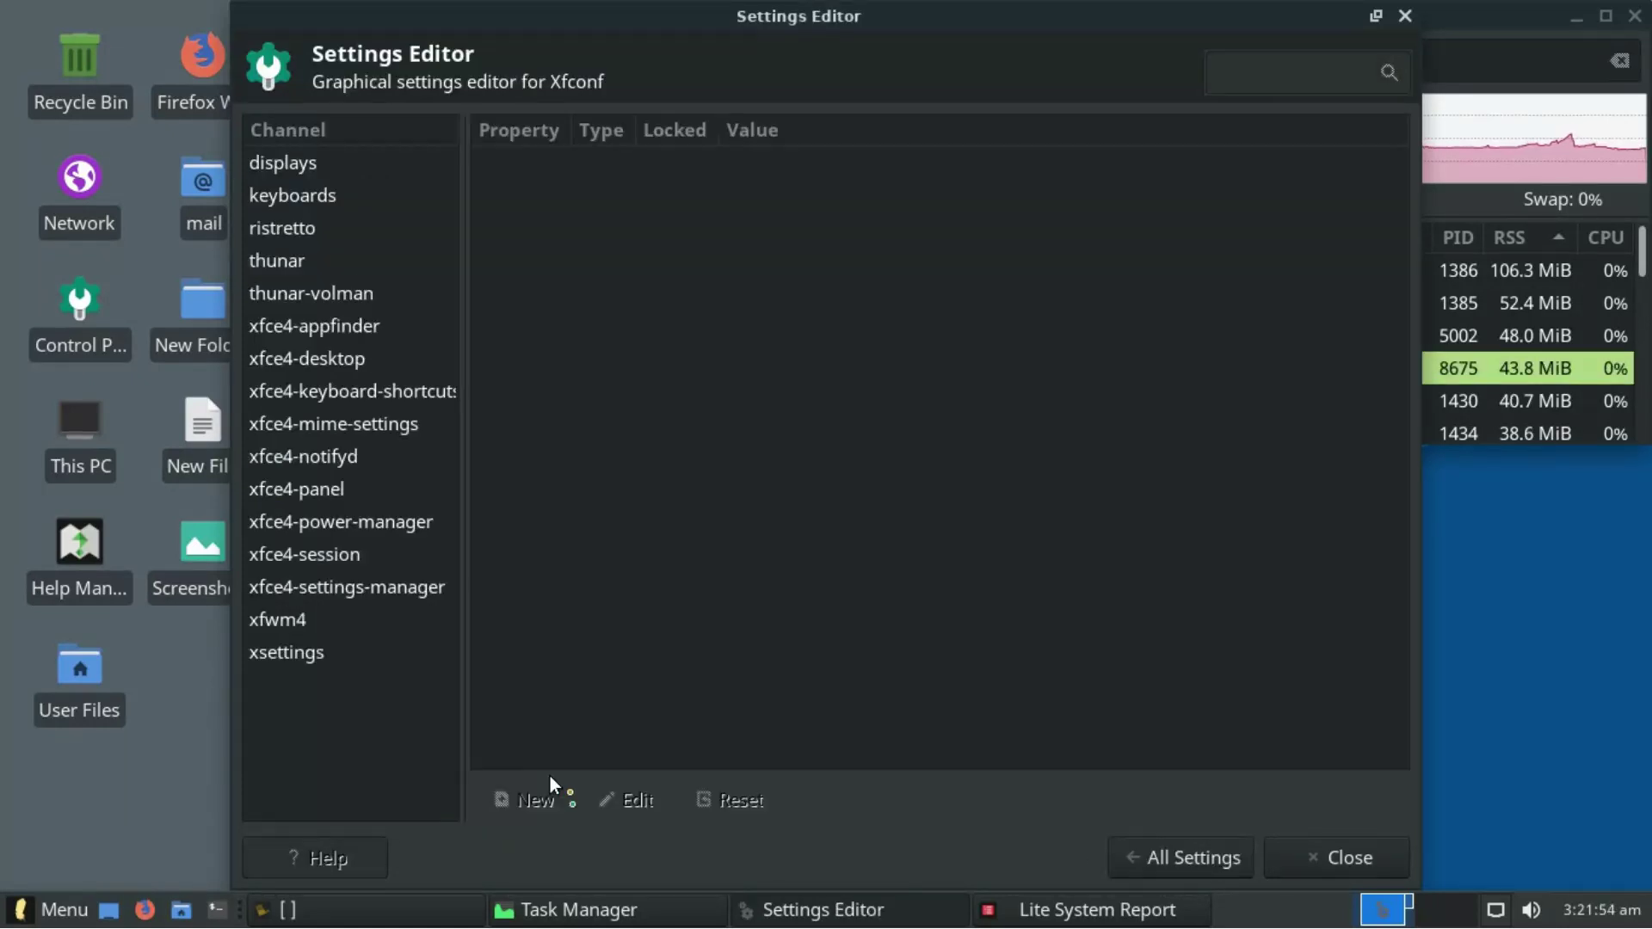
left_click(291, 163)
left_click(297, 196)
left_click(302, 228)
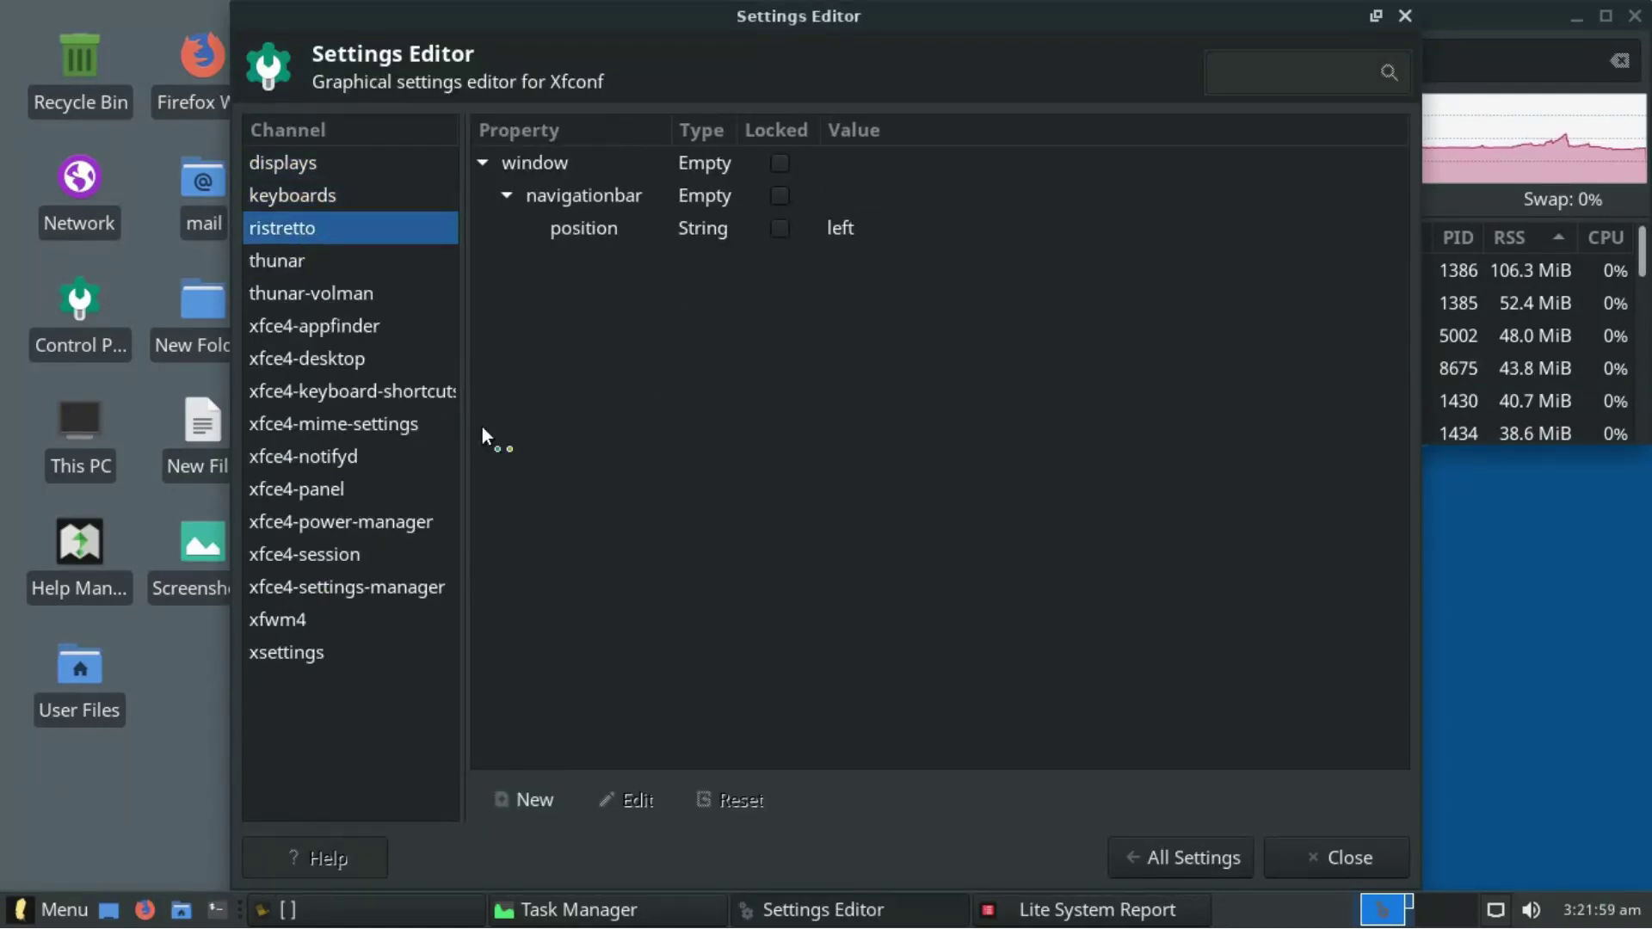
left_click(1404, 16)
left_click(987, 568)
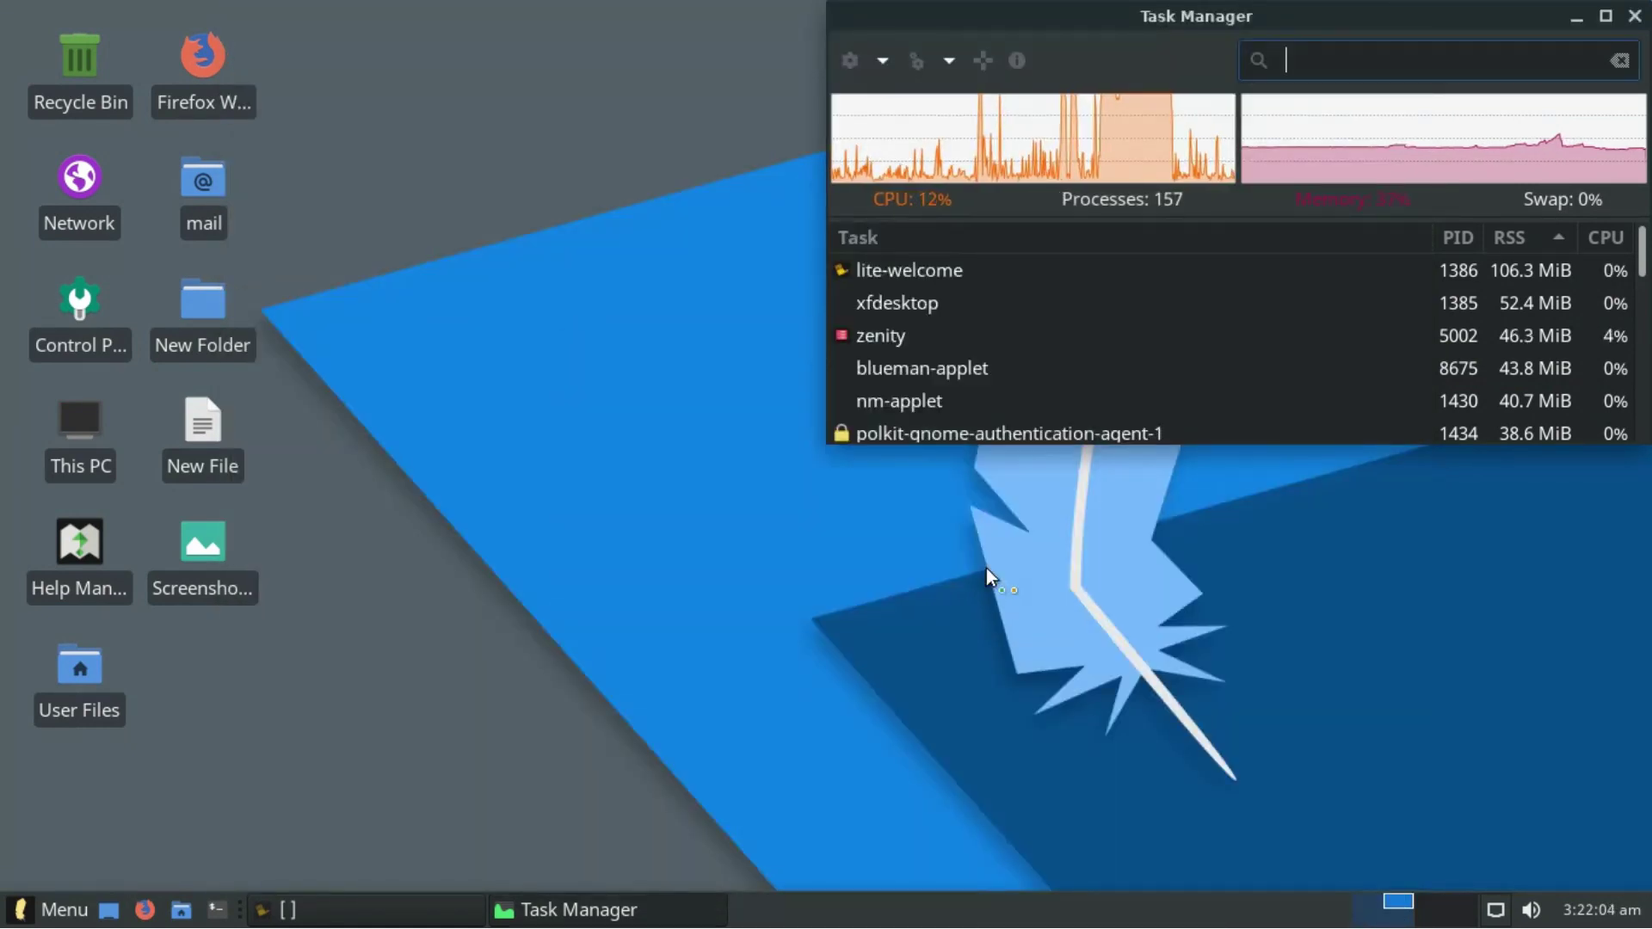
- Authenticate with the administrator password and create the system report with all categories
type("*******")
key("Return")
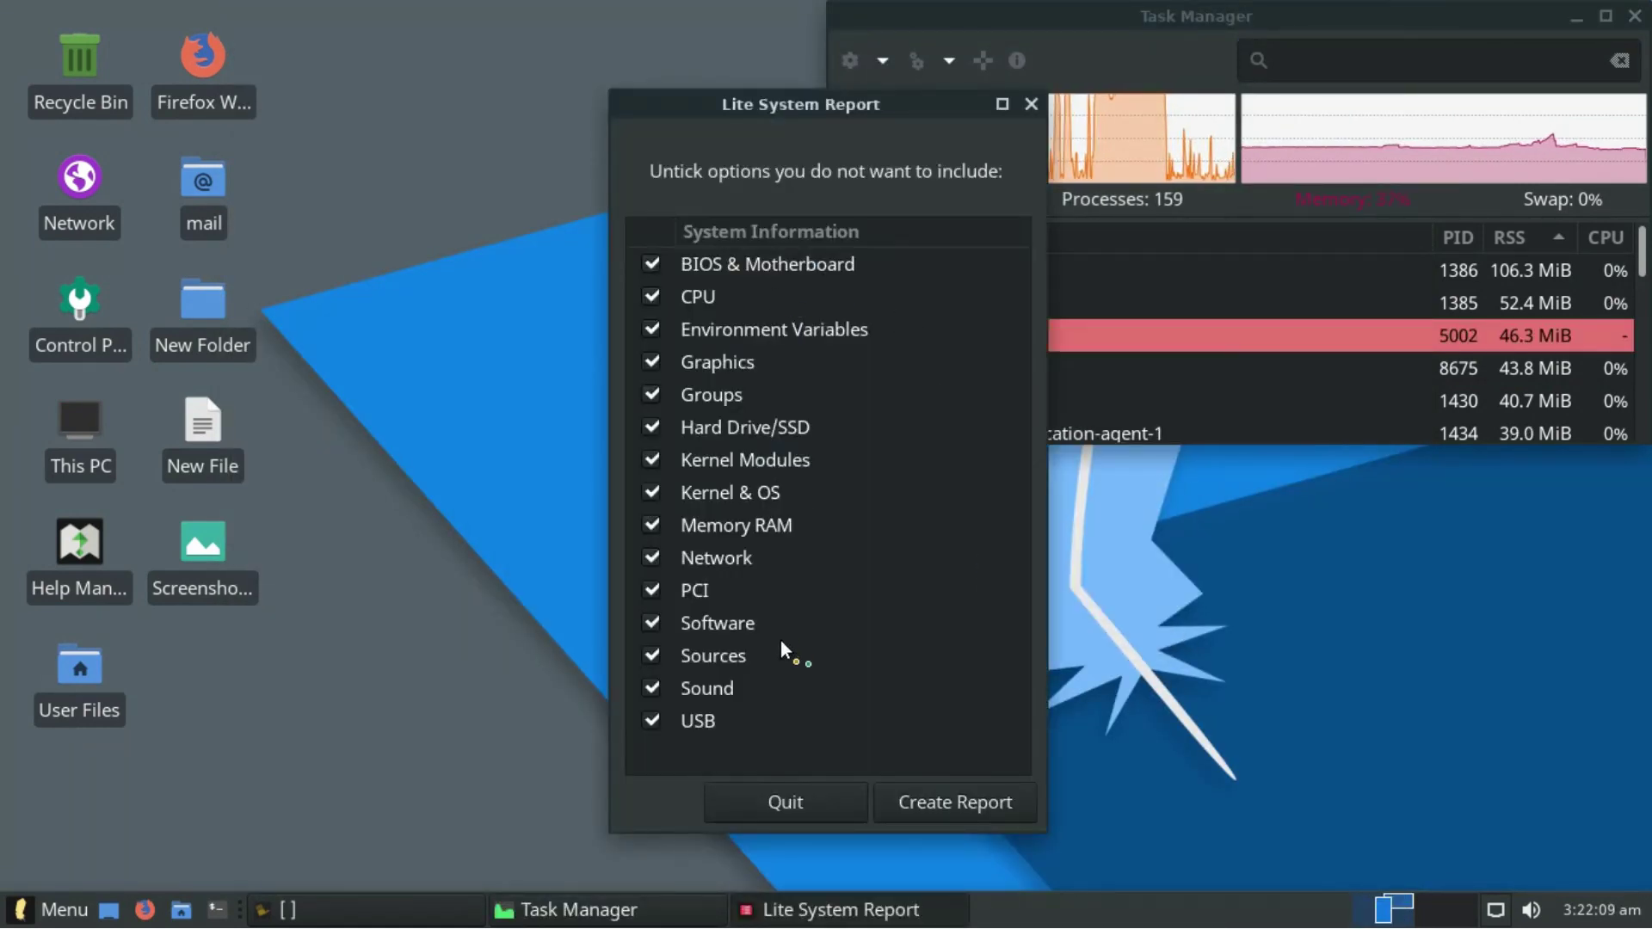
left_click(912, 821)
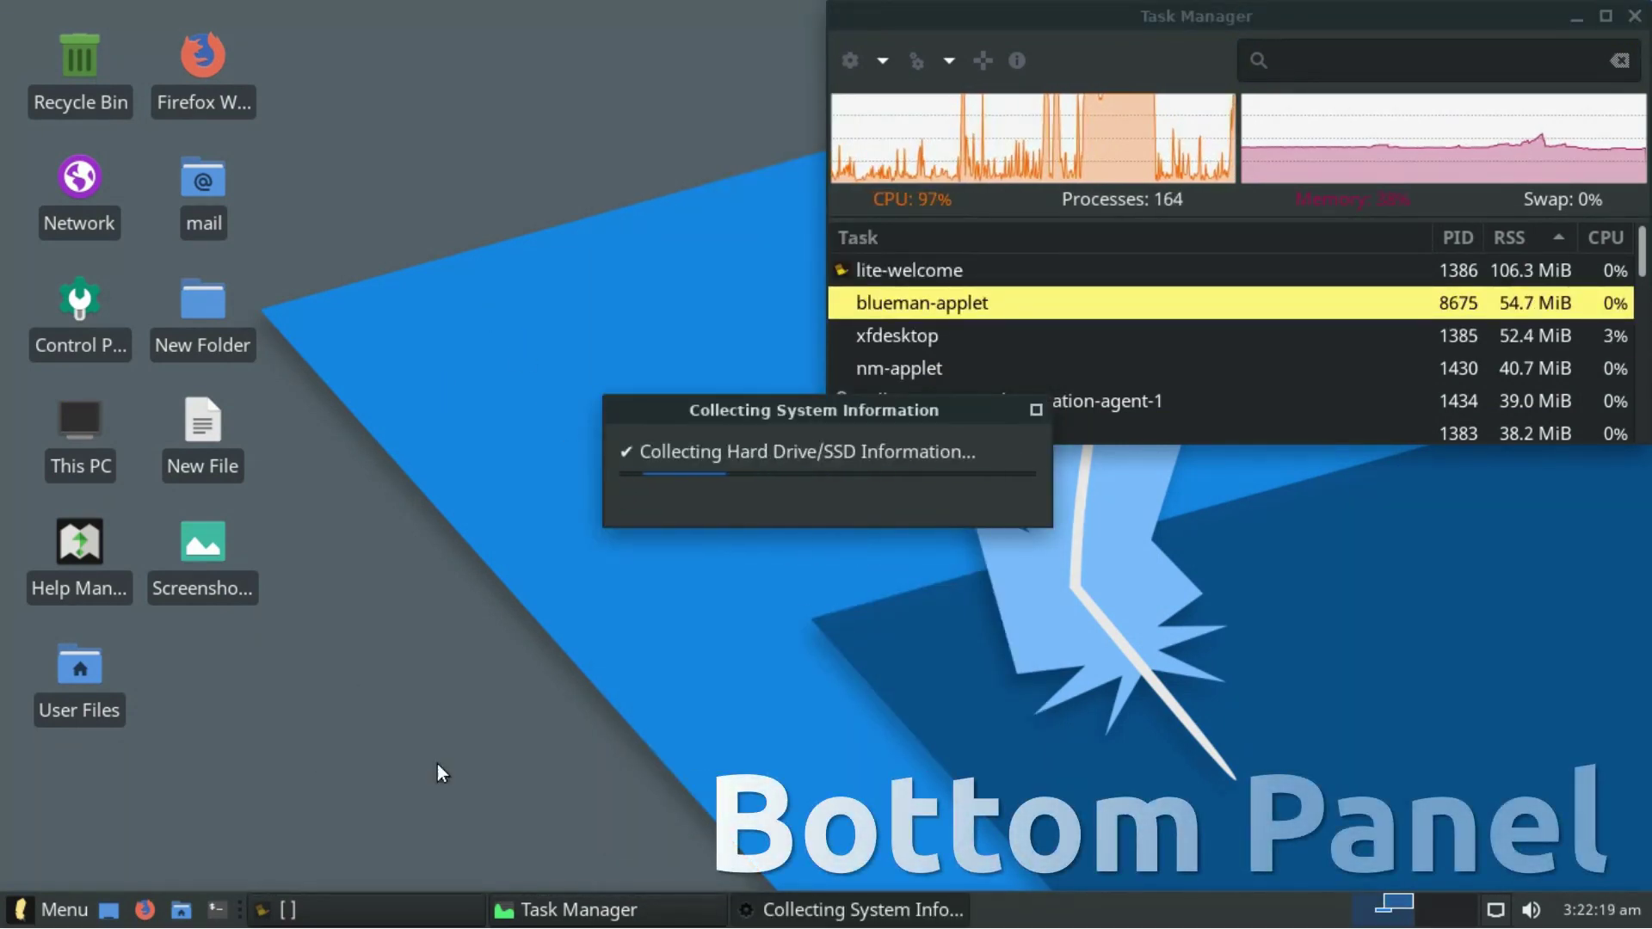
- Peek at the panel's calendar, volume and network menus, then maximize and scroll through the report
left_click(1571, 918)
left_click(1571, 917)
left_click(1533, 910)
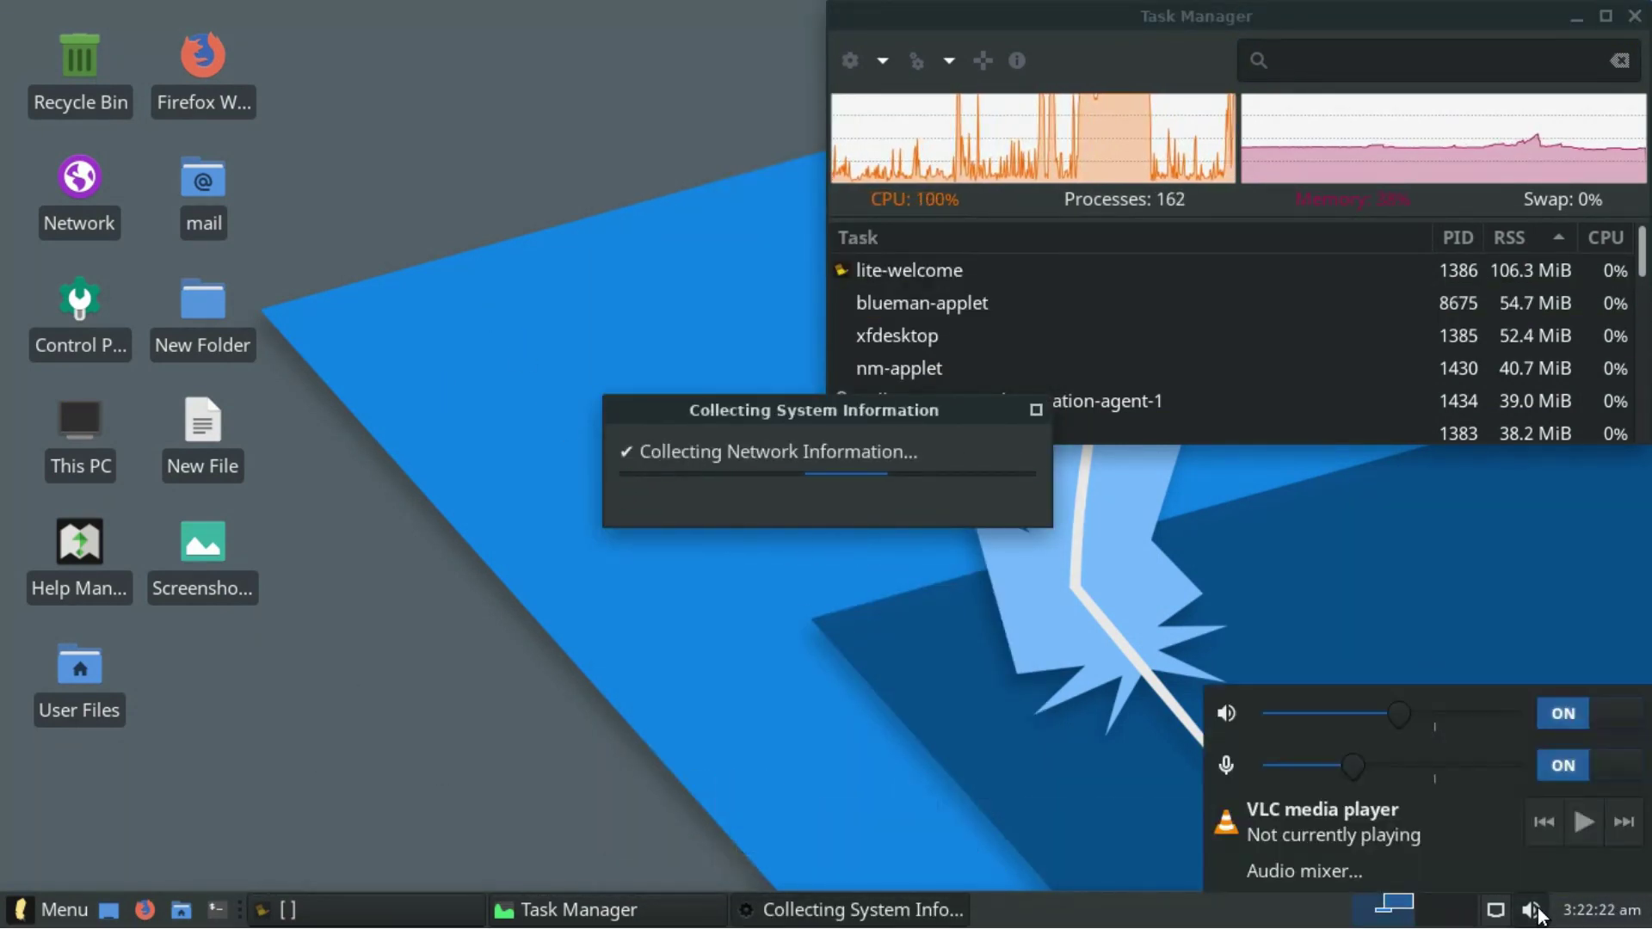
left_click(1538, 917)
left_click(1496, 912)
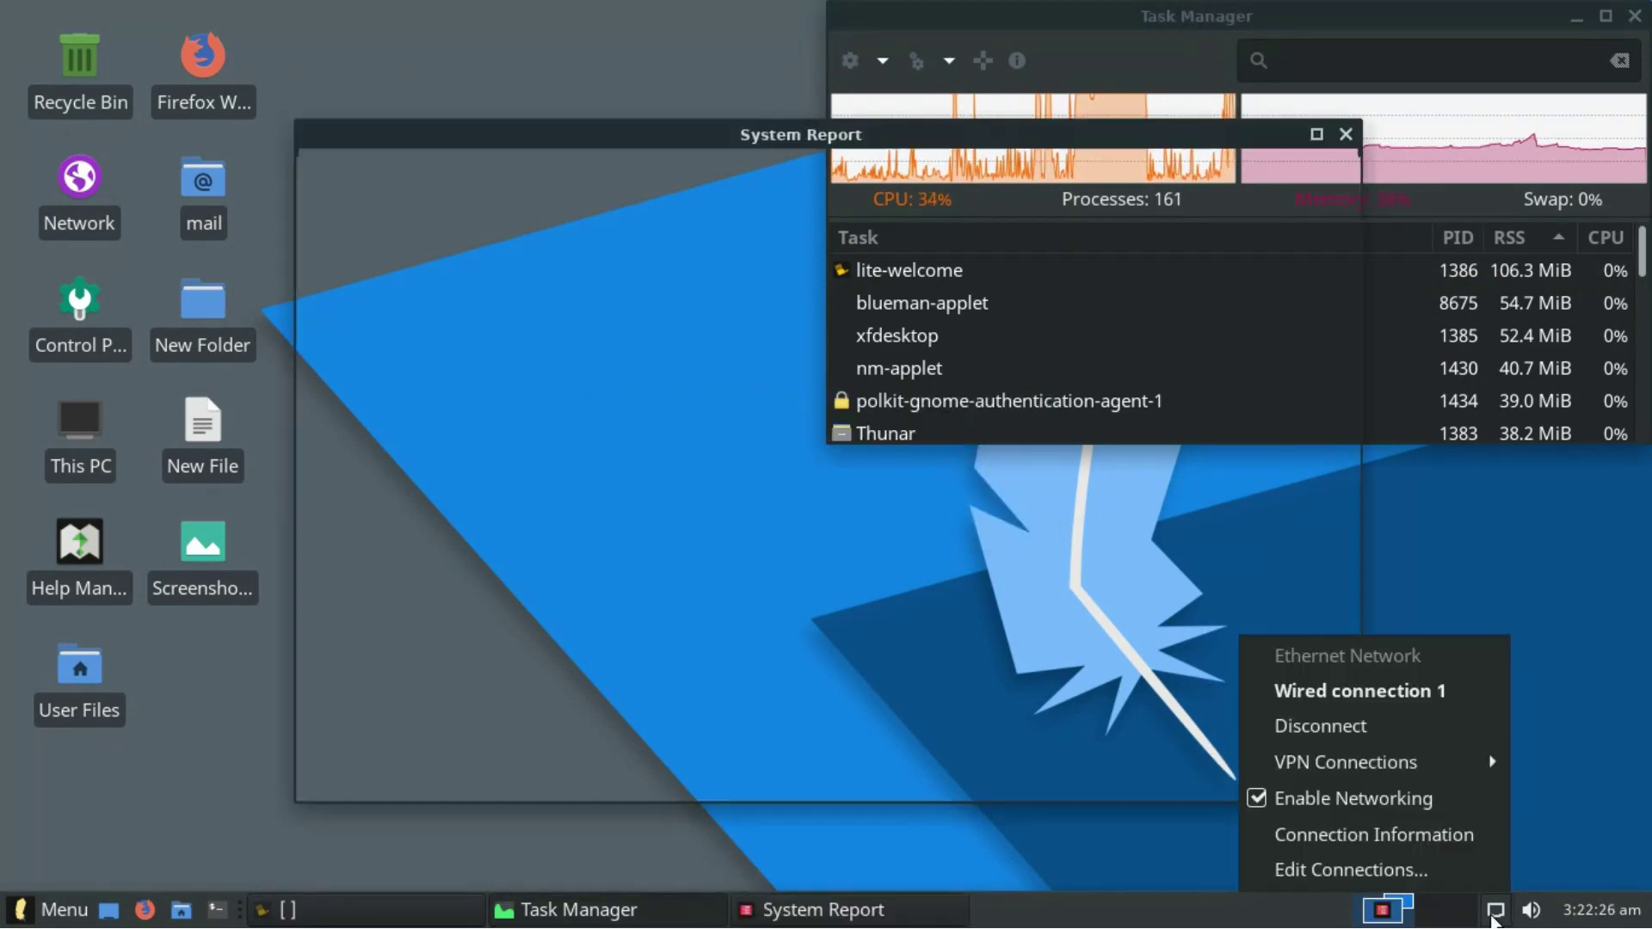
left_click(1494, 917)
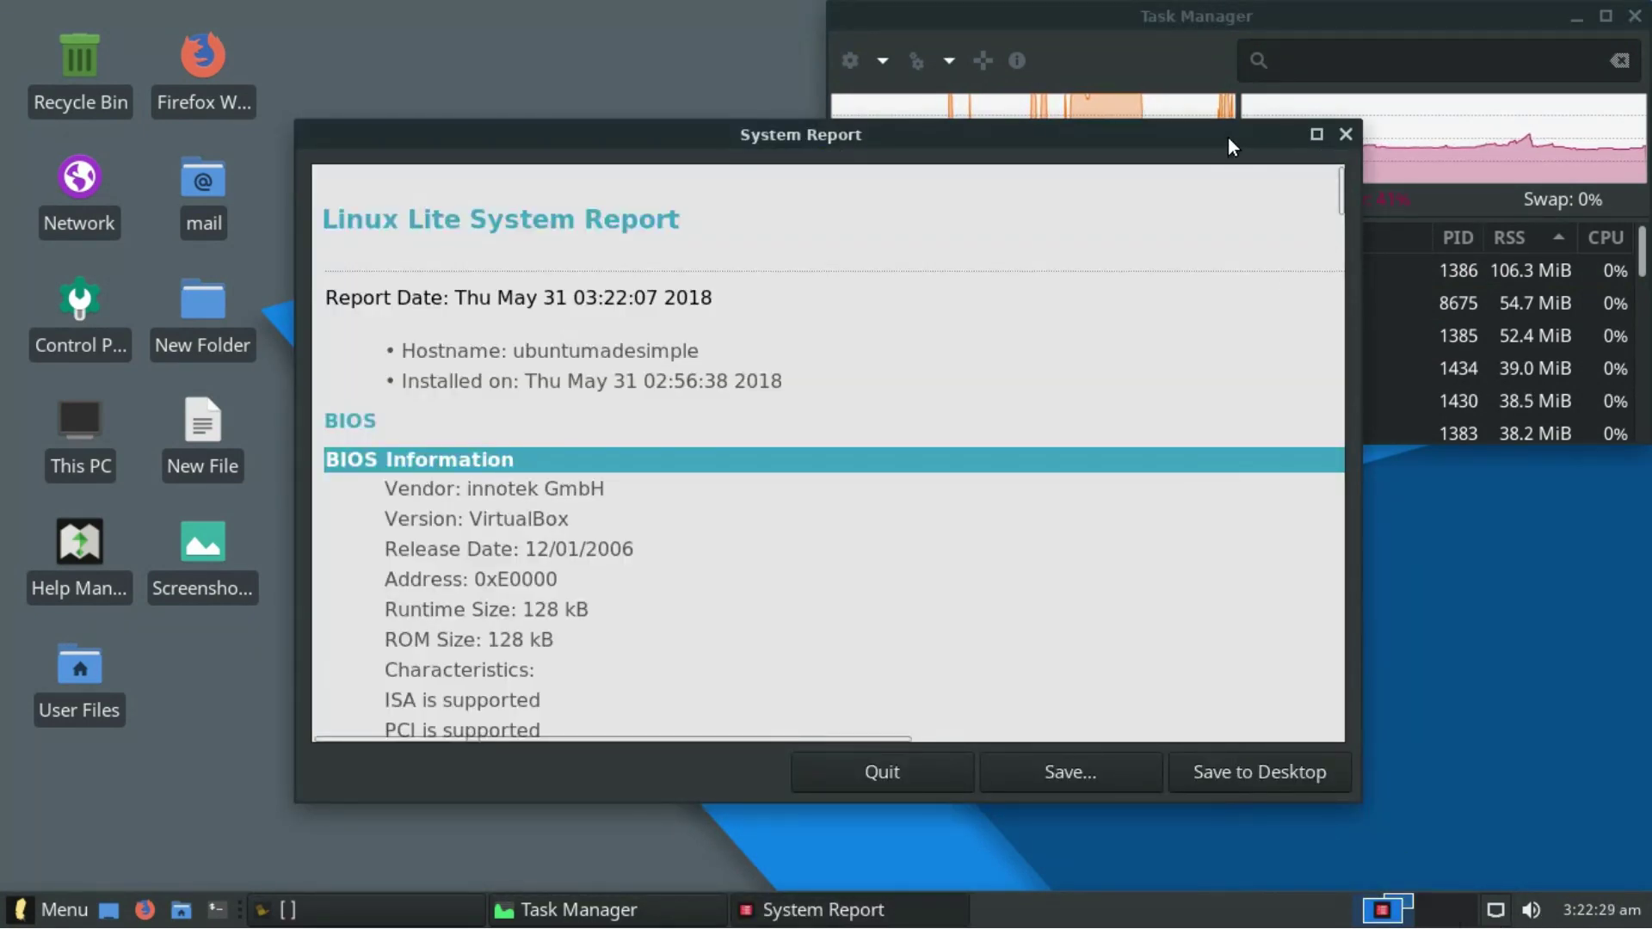
double_click(1227, 136)
left_click_drag(1629, 86, 1597, 826)
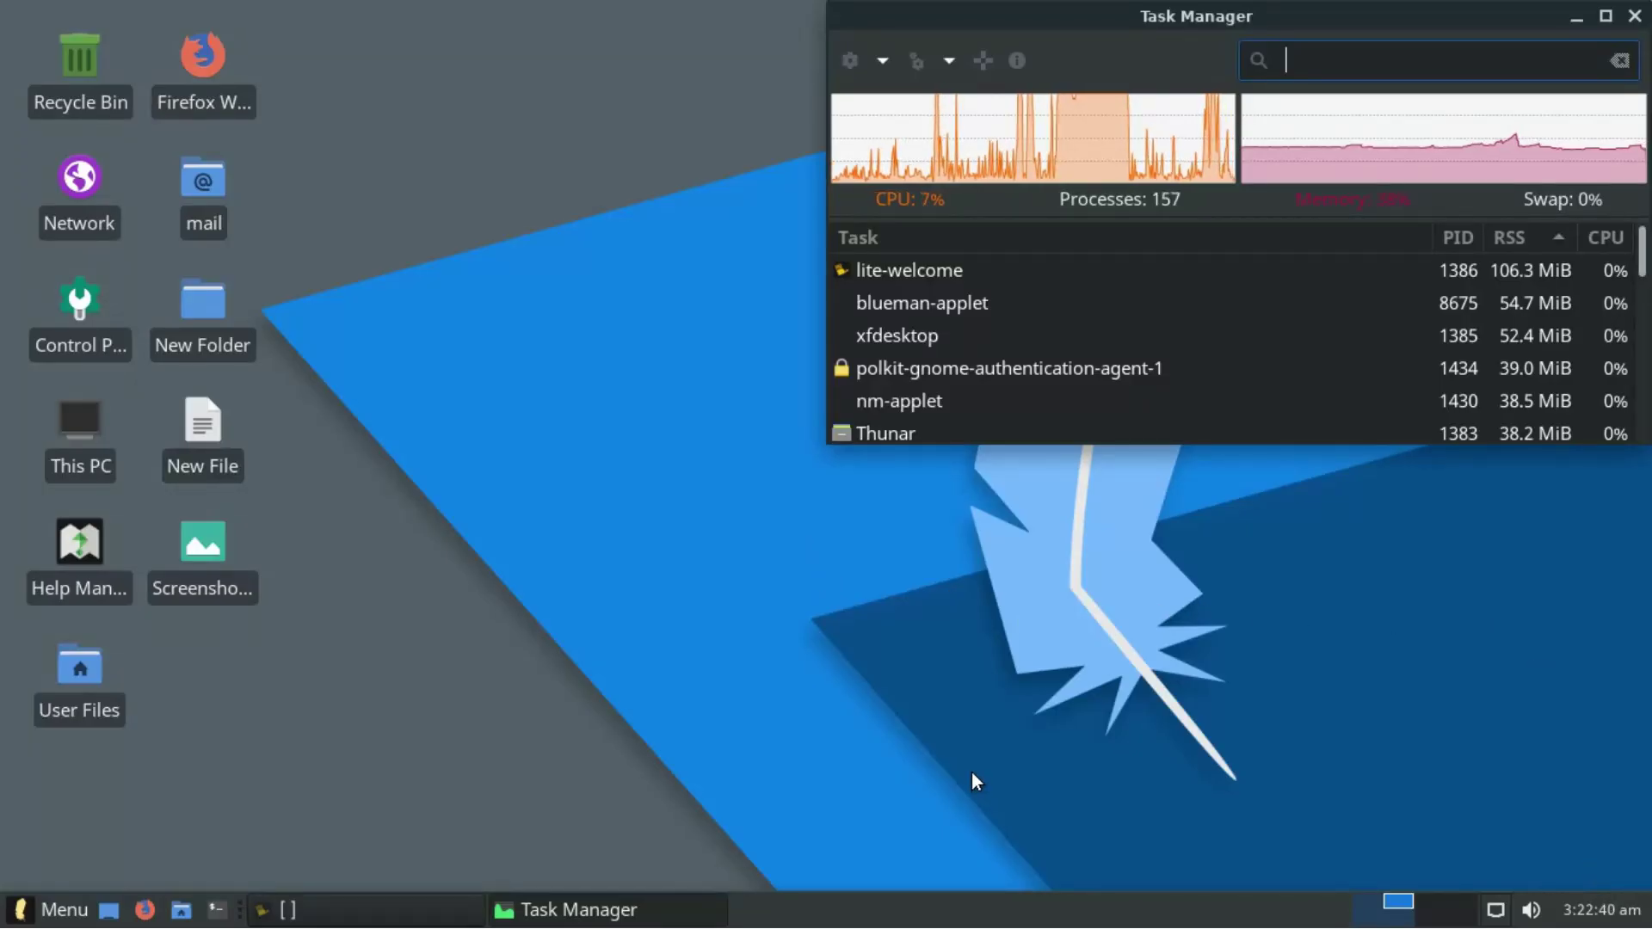
- Minimize and restore Task Manager, then view and close the panel's About information
left_click(1396, 902)
left_click(1396, 901)
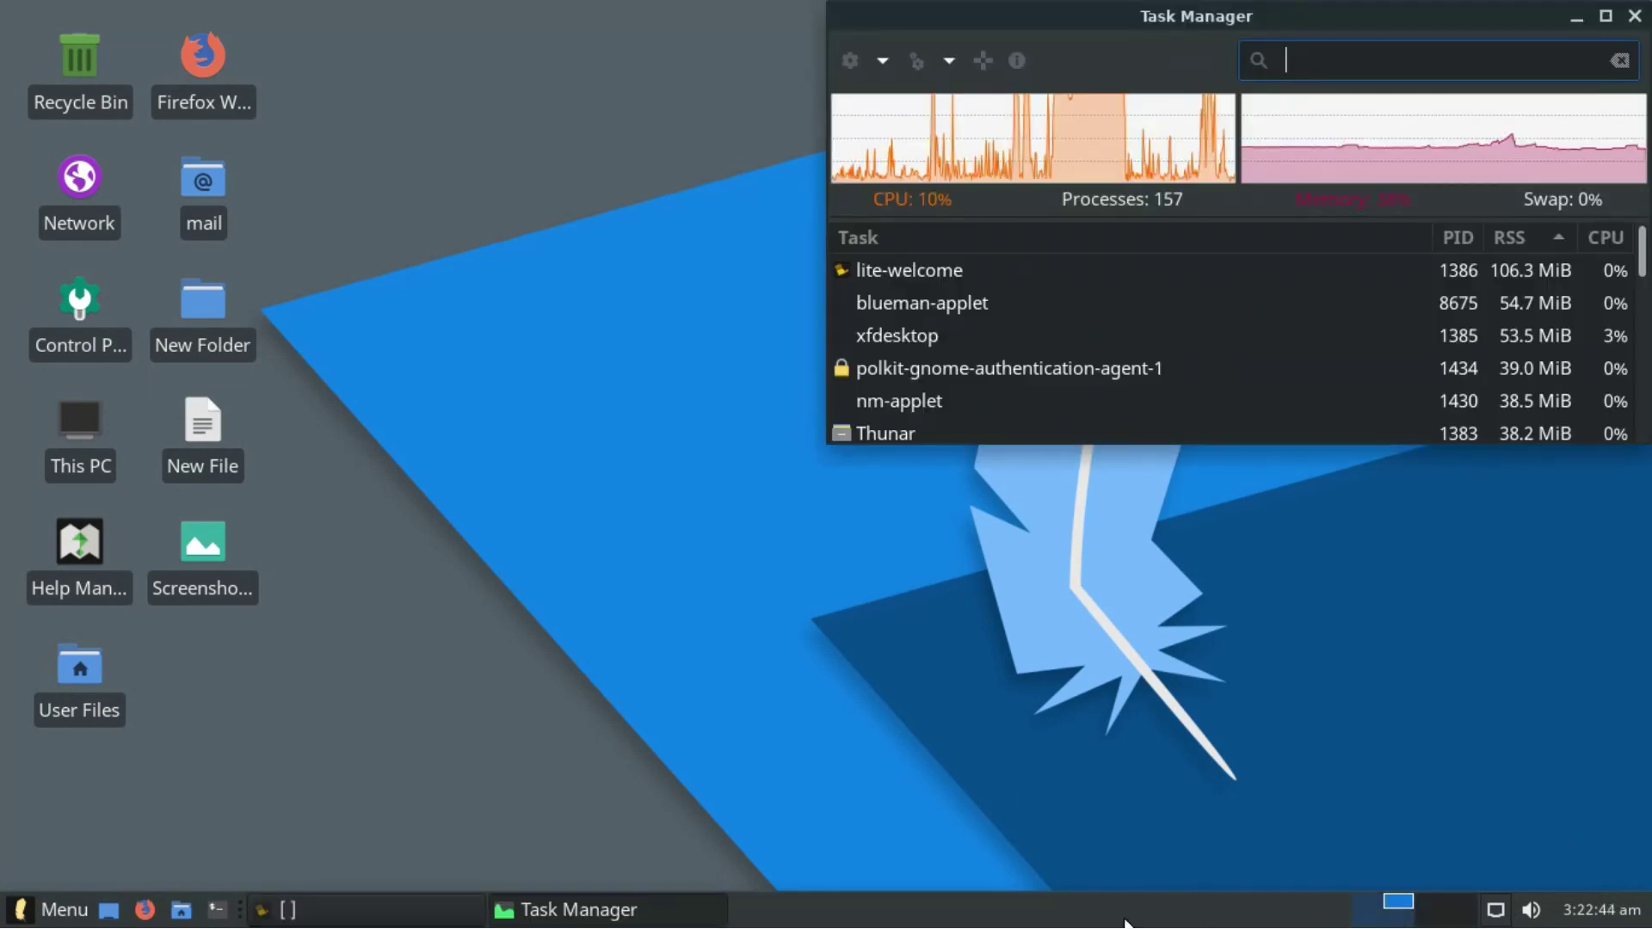
right_click(1019, 896)
mouse_move(1046, 873)
left_click(1231, 908)
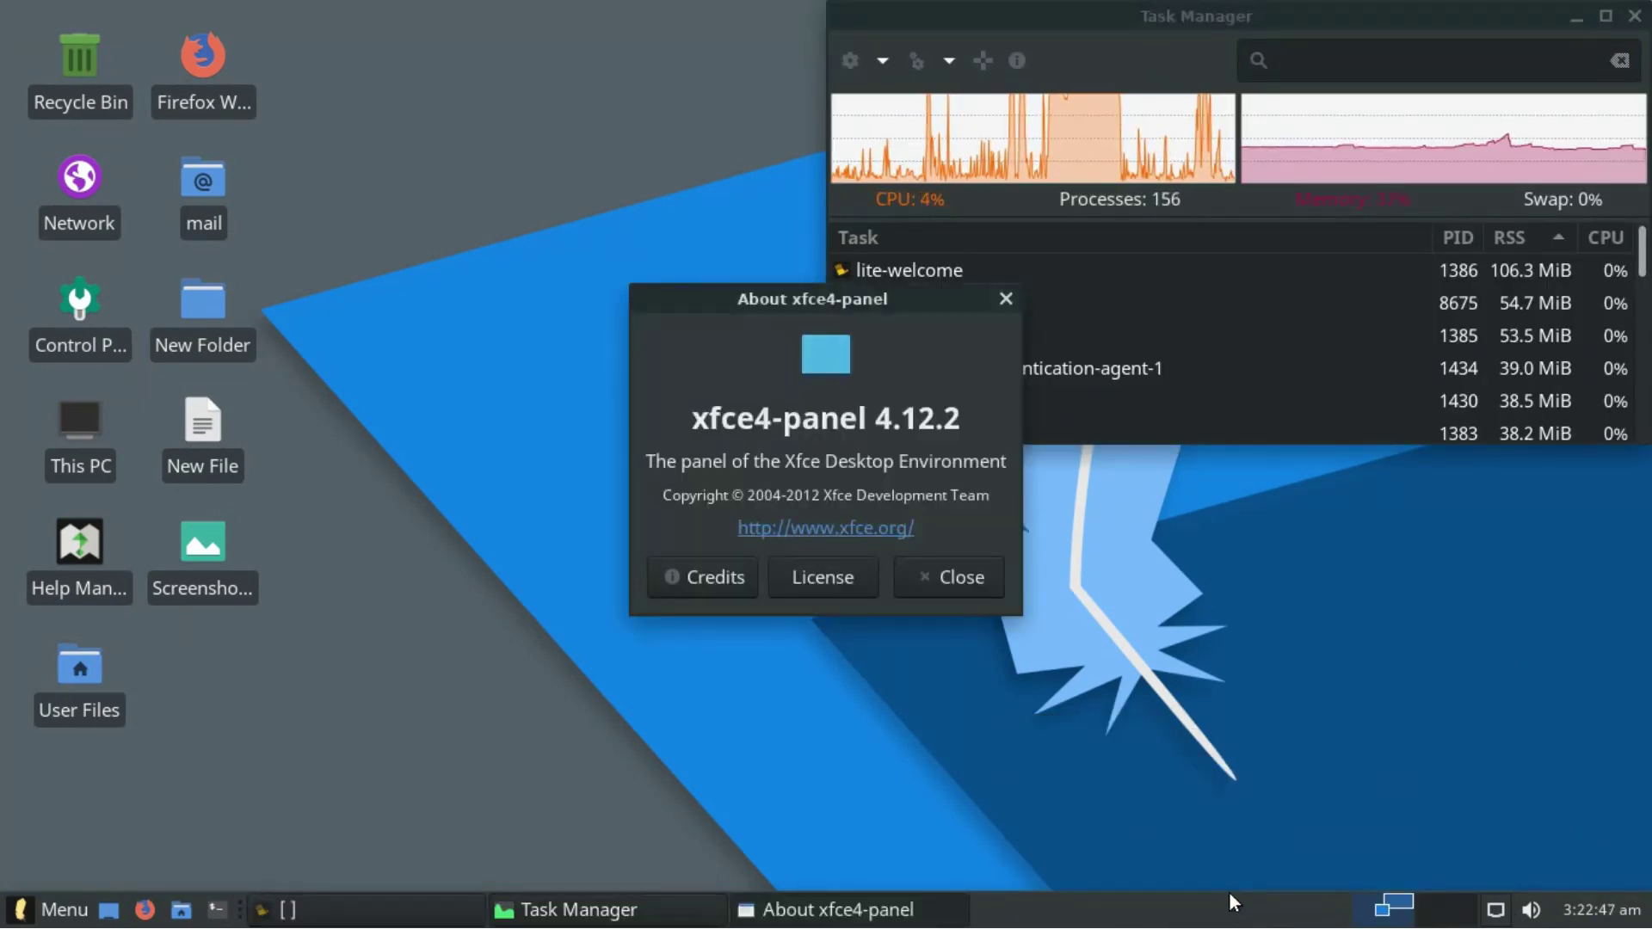
left_click(961, 579)
- Read the panel's help documentation online in Firefox, then close Firefox
right_click(1023, 908)
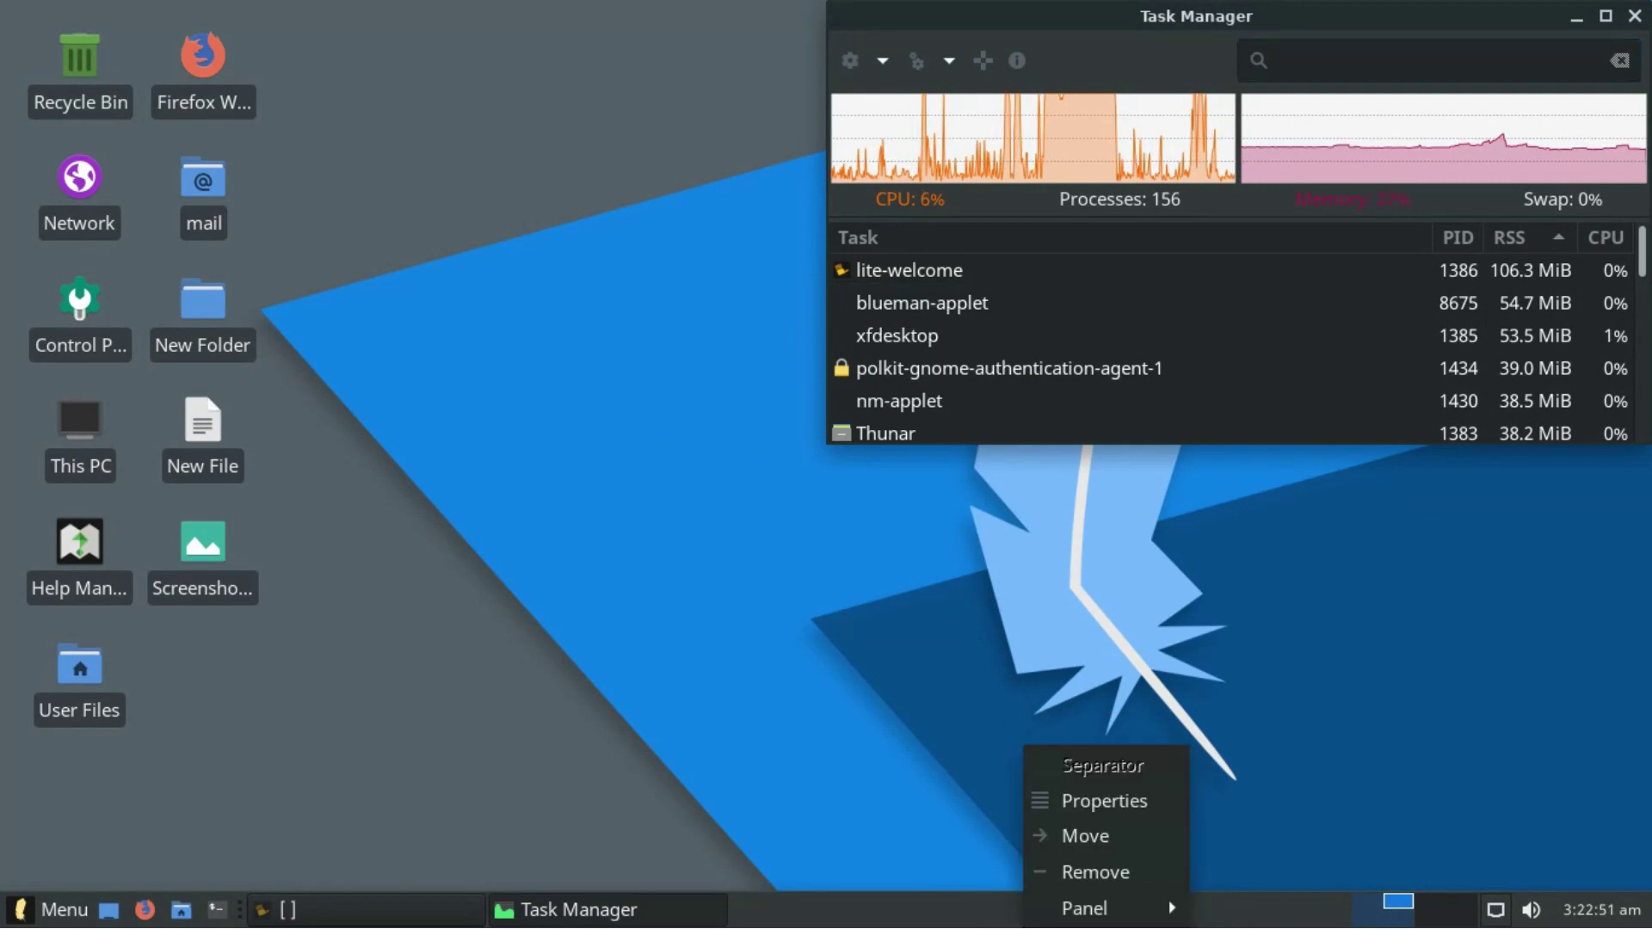
mouse_move(1106, 908)
left_click(1241, 875)
left_click(1016, 580)
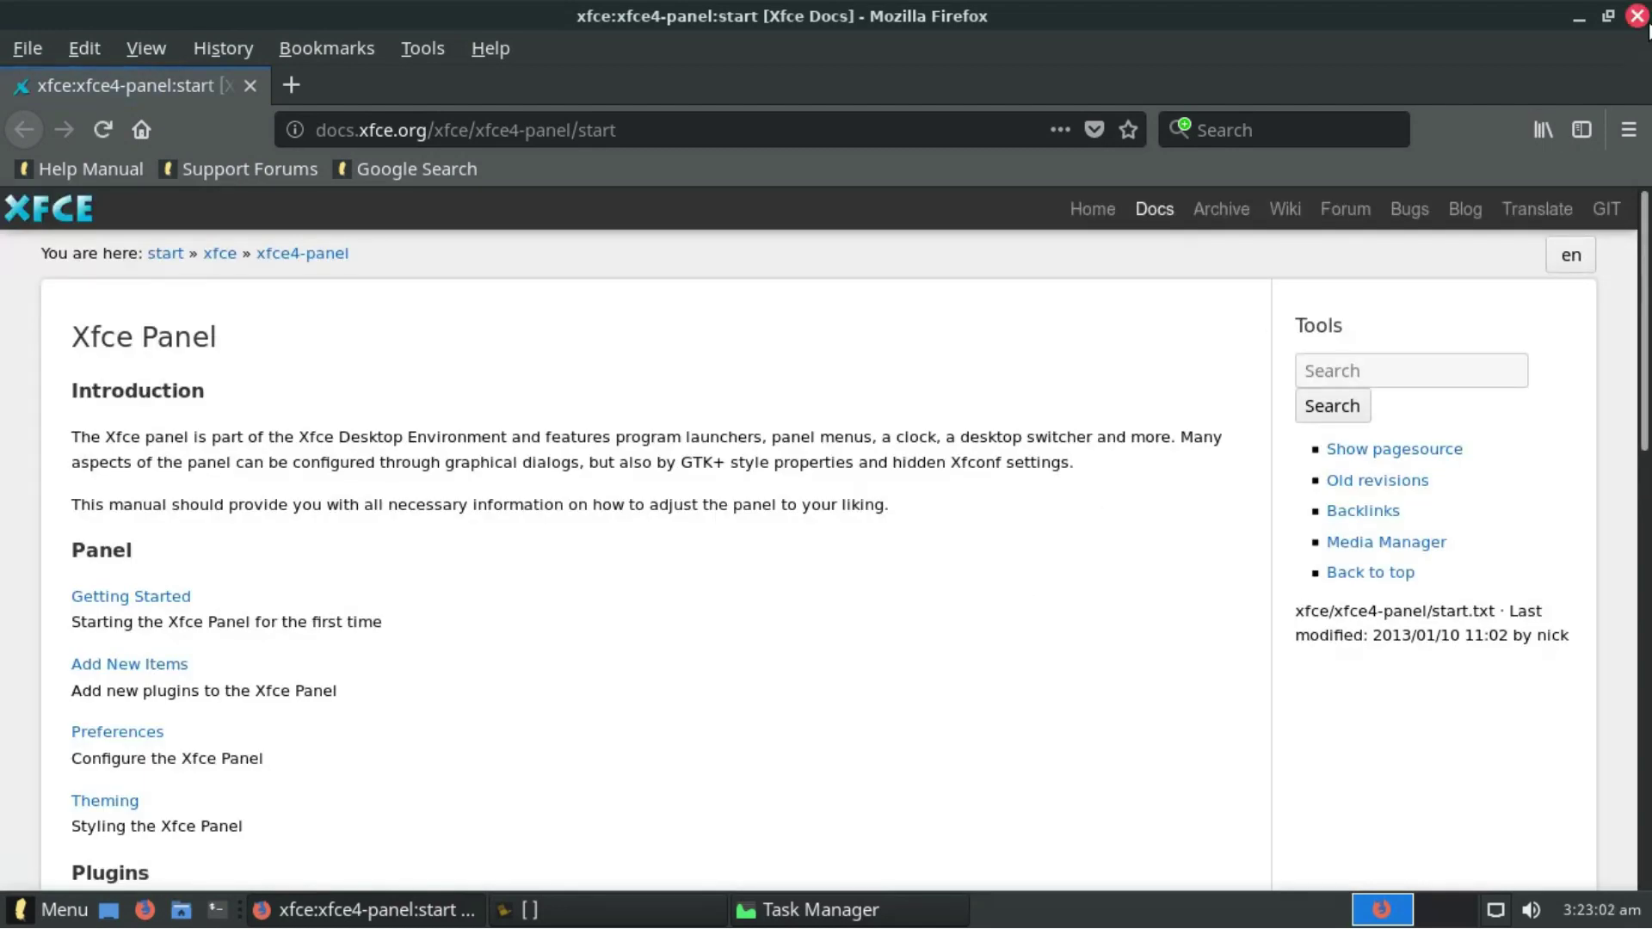
left_click(1637, 15)
- Bring up the Log Out options from the panel menu and cancel them
right_click(1014, 904)
mouse_move(1057, 886)
left_click(1222, 839)
left_click(968, 627)
- Review Panel Preferences' Appearance and Items tabs, then close the preferences window
right_click(969, 914)
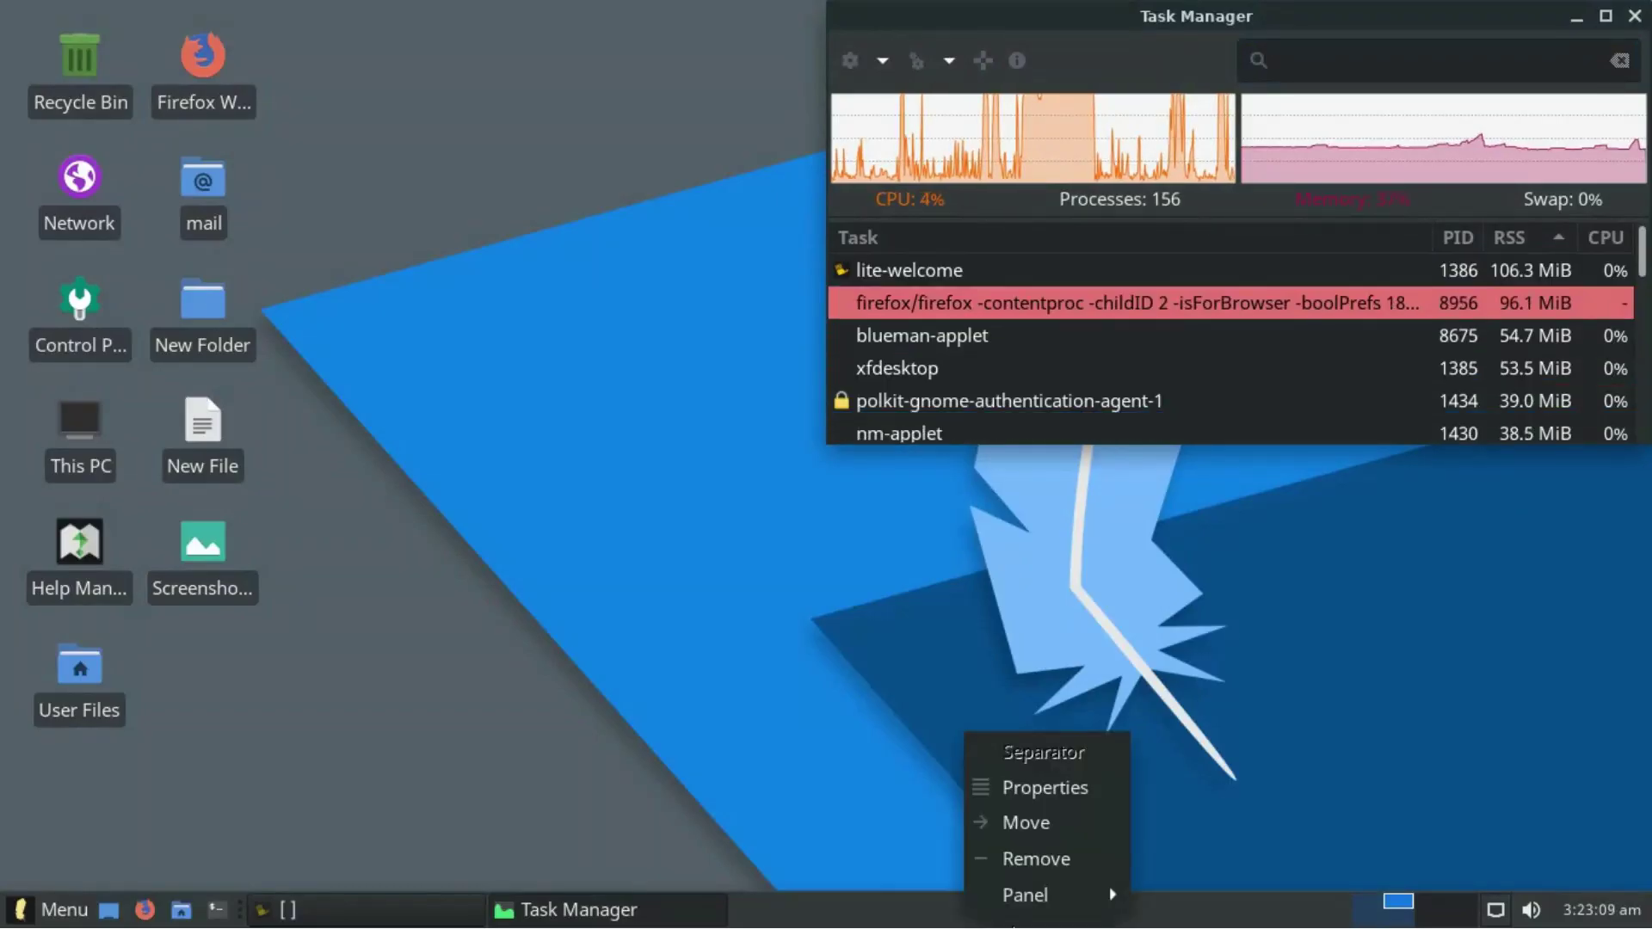
mouse_move(1059, 895)
left_click(1193, 798)
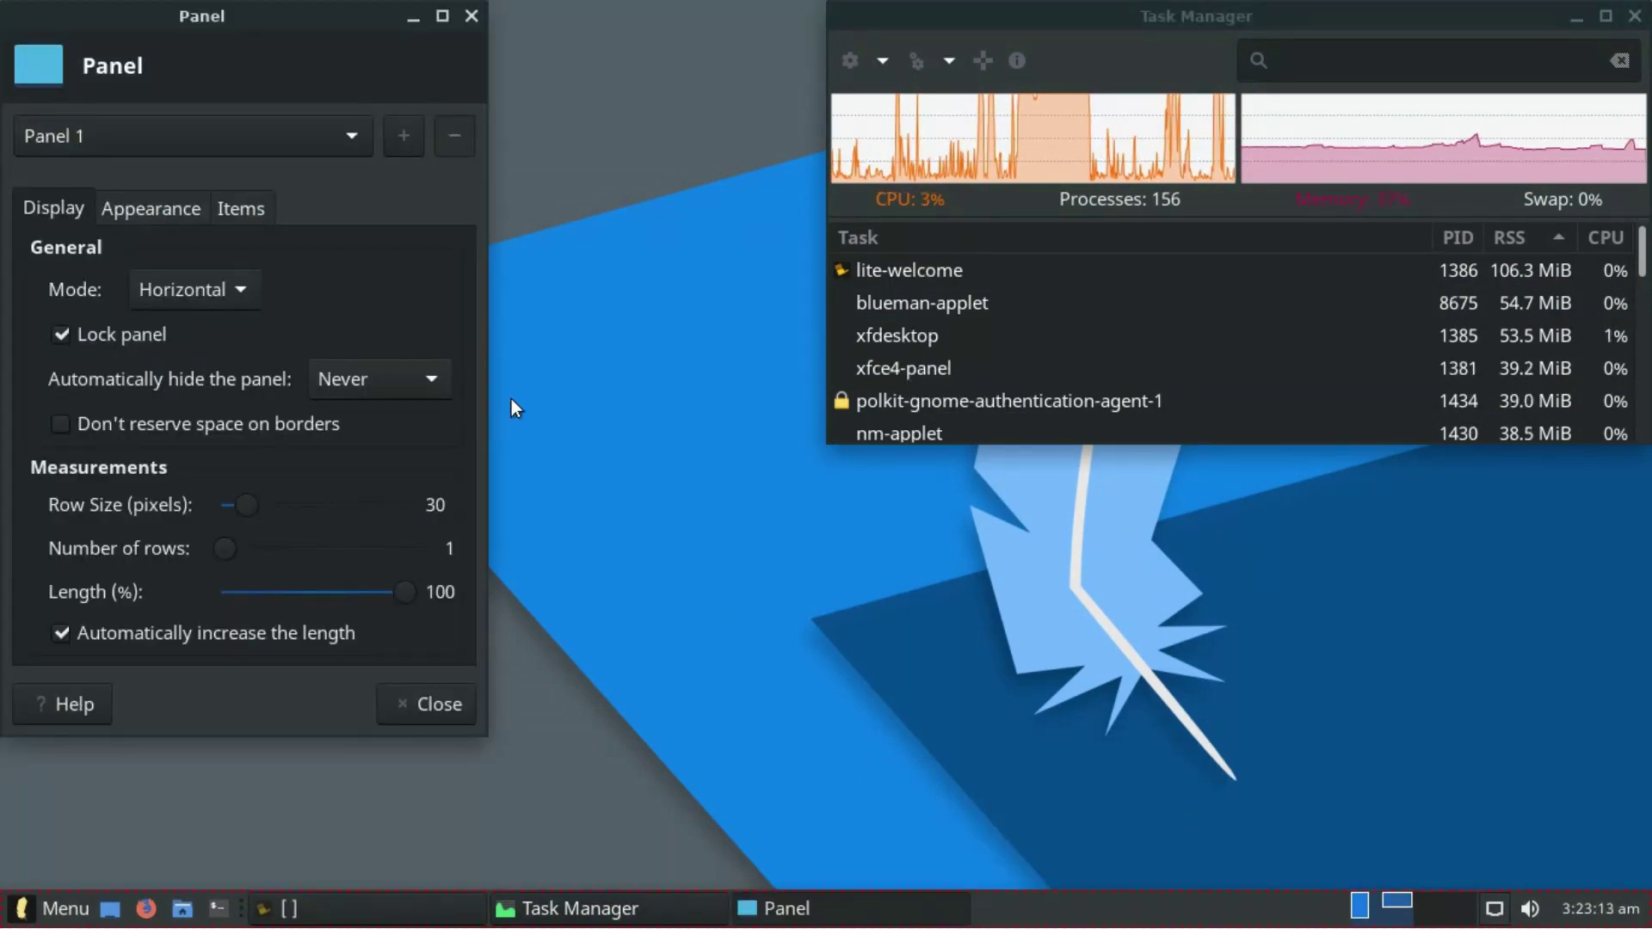
left_click(176, 208)
left_click(241, 208)
left_click(472, 16)
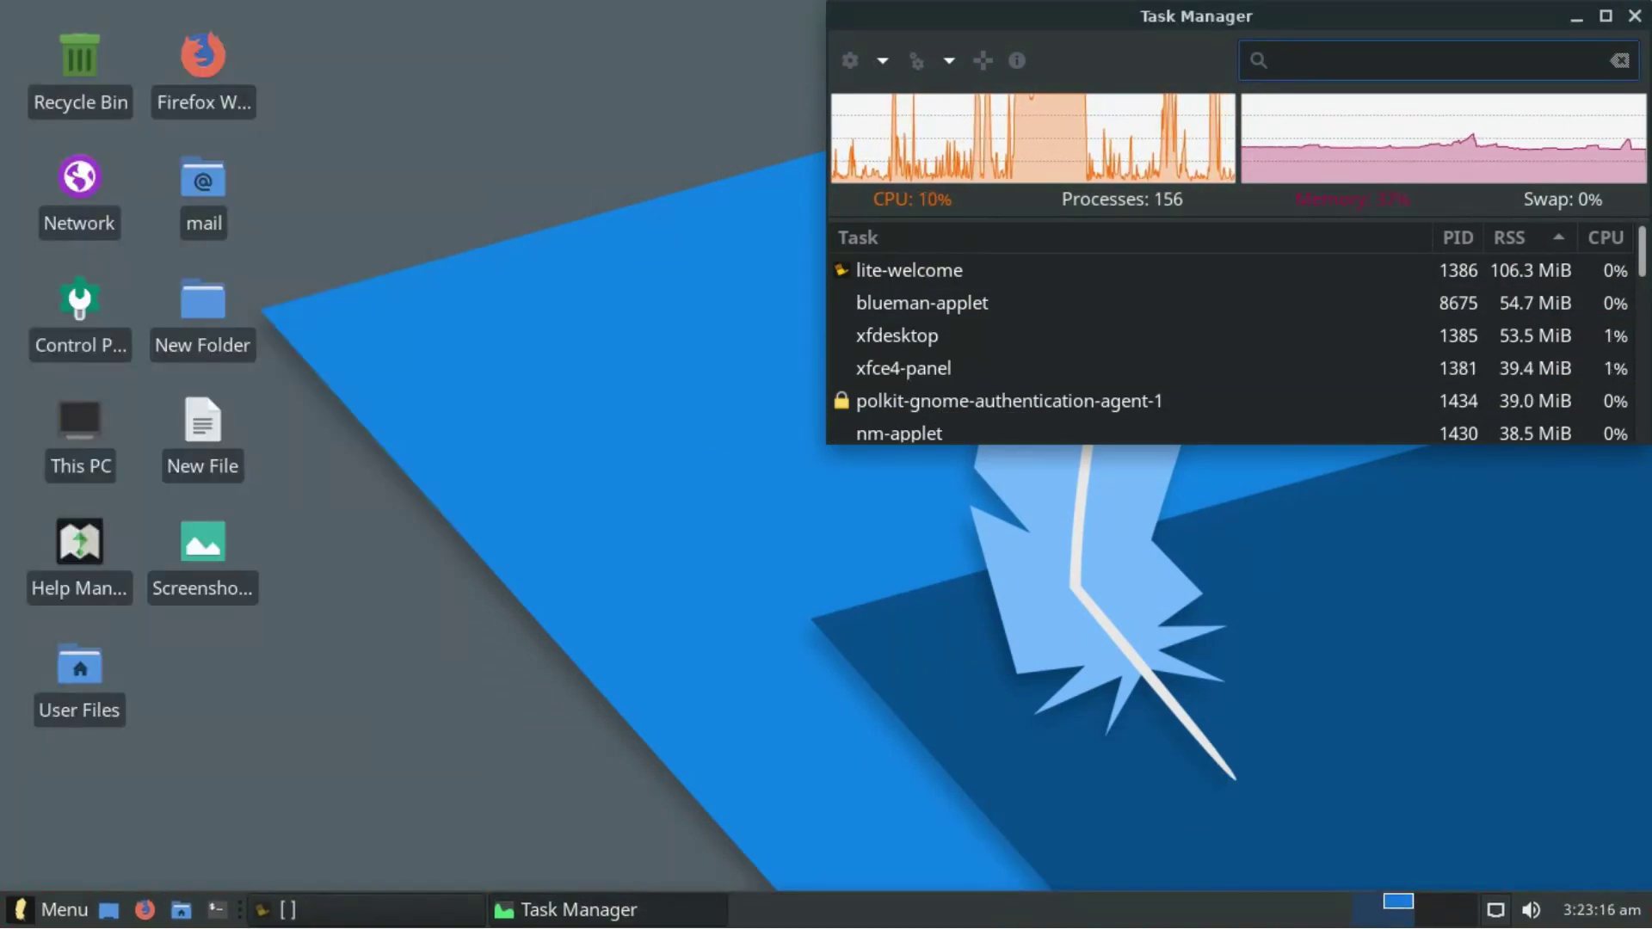
- Open Add New Items, enlarge the window to browse the list, then close it
right_click(1024, 908)
mouse_move(1107, 894)
left_click(1250, 769)
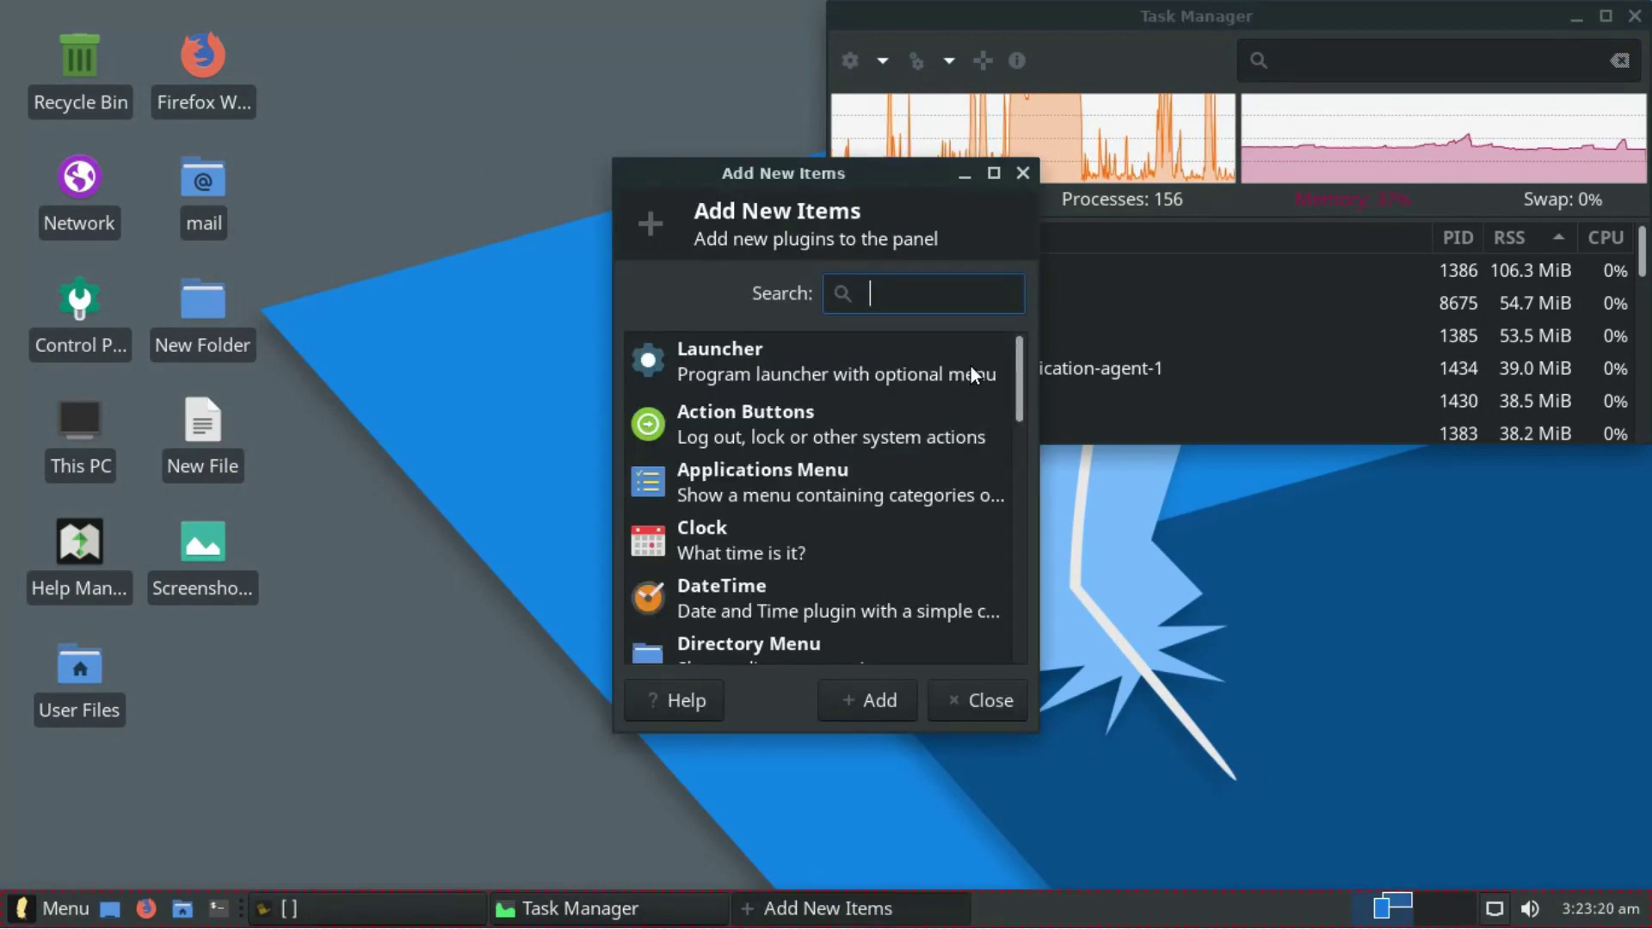
left_click_drag(930, 168, 935, 6)
left_click_drag(1642, 310, 1643, 671)
left_click(1635, 15)
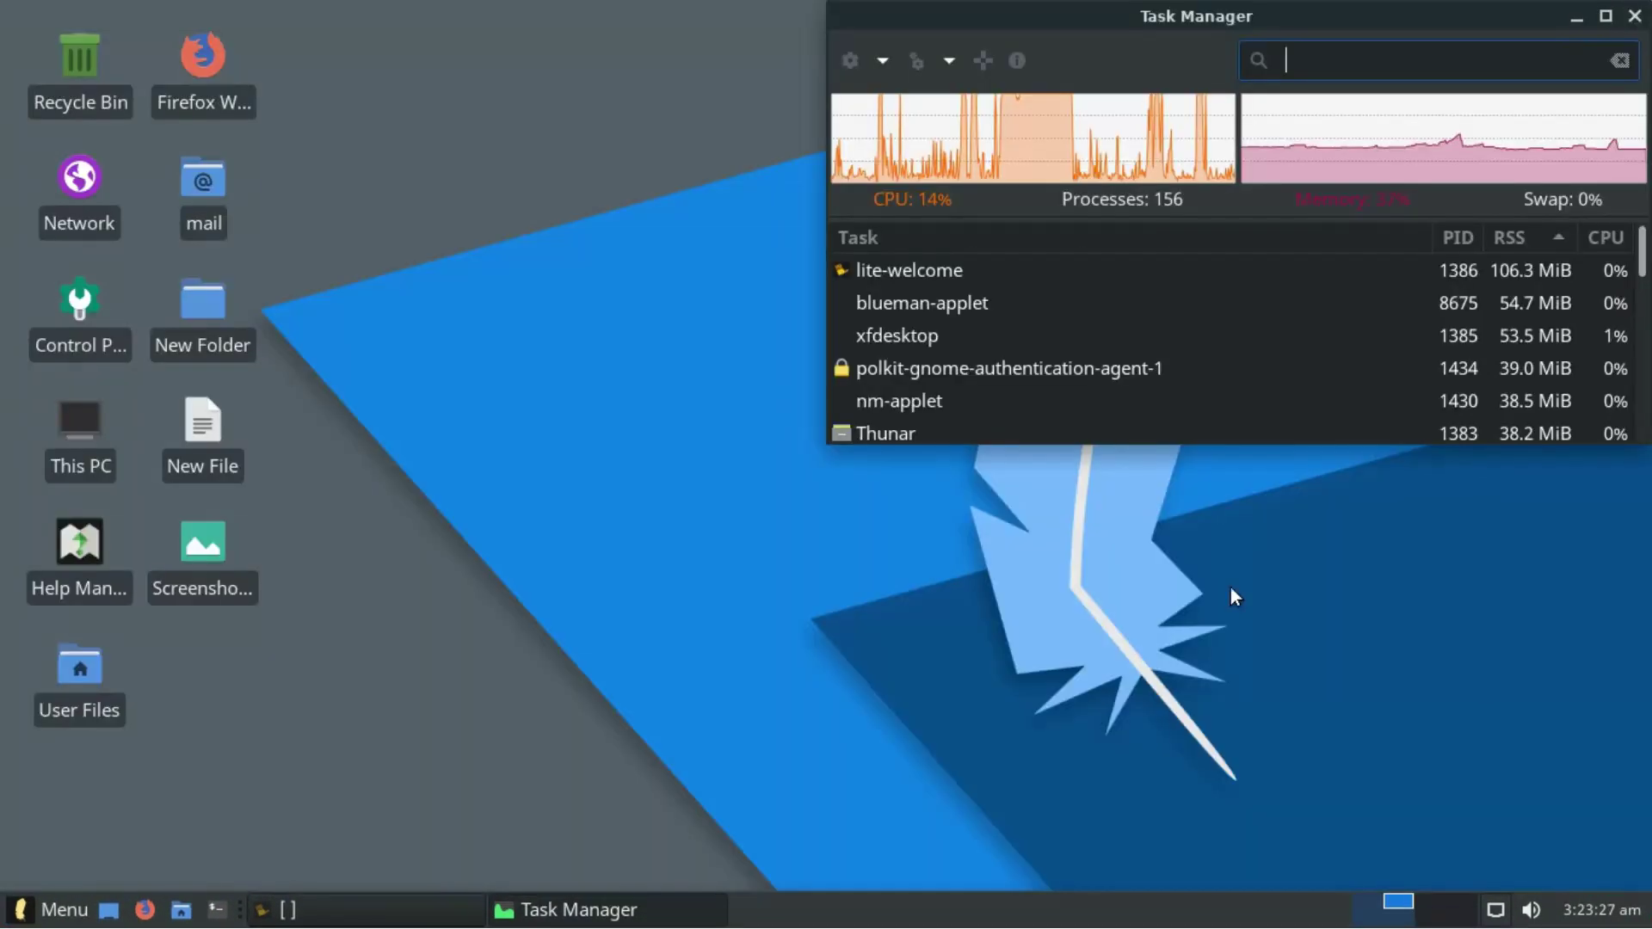
- Dismiss the separator's options, then close the welcome window from its taskbar entry
right_click(924, 919)
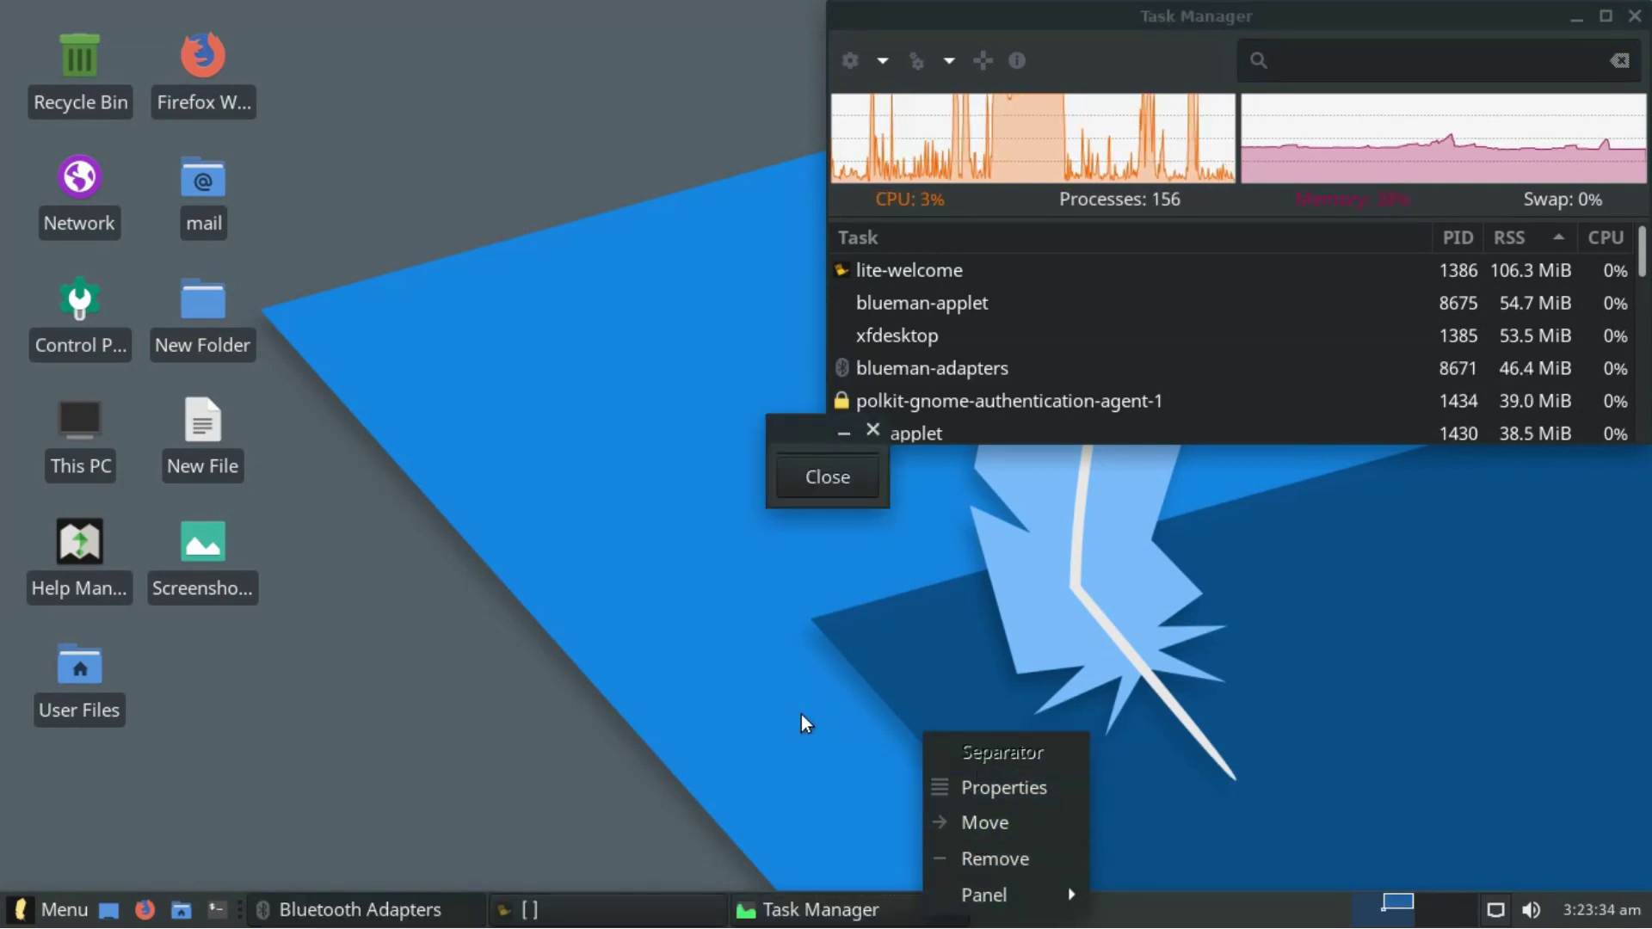
left_click(618, 887)
right_click(616, 912)
left_click(516, 873)
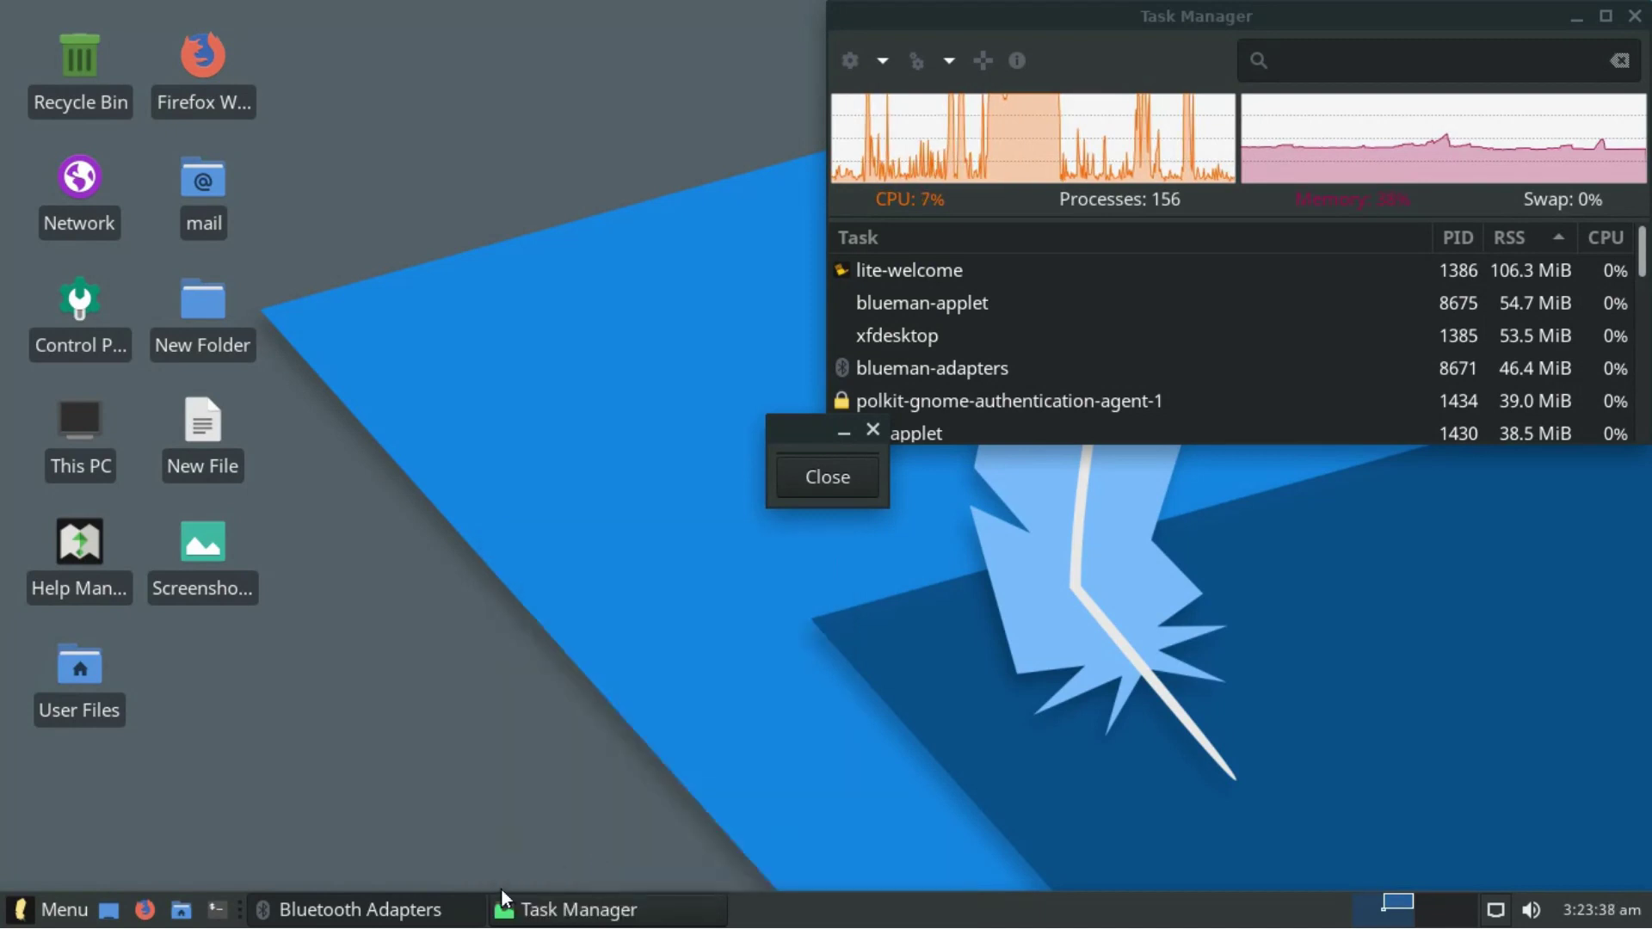
right_click(387, 914)
- Close Bluetooth Adapters, run uname -r in a terminal (kernel 4.15.0-22-generic), then close it
left_click(309, 872)
left_click(216, 910)
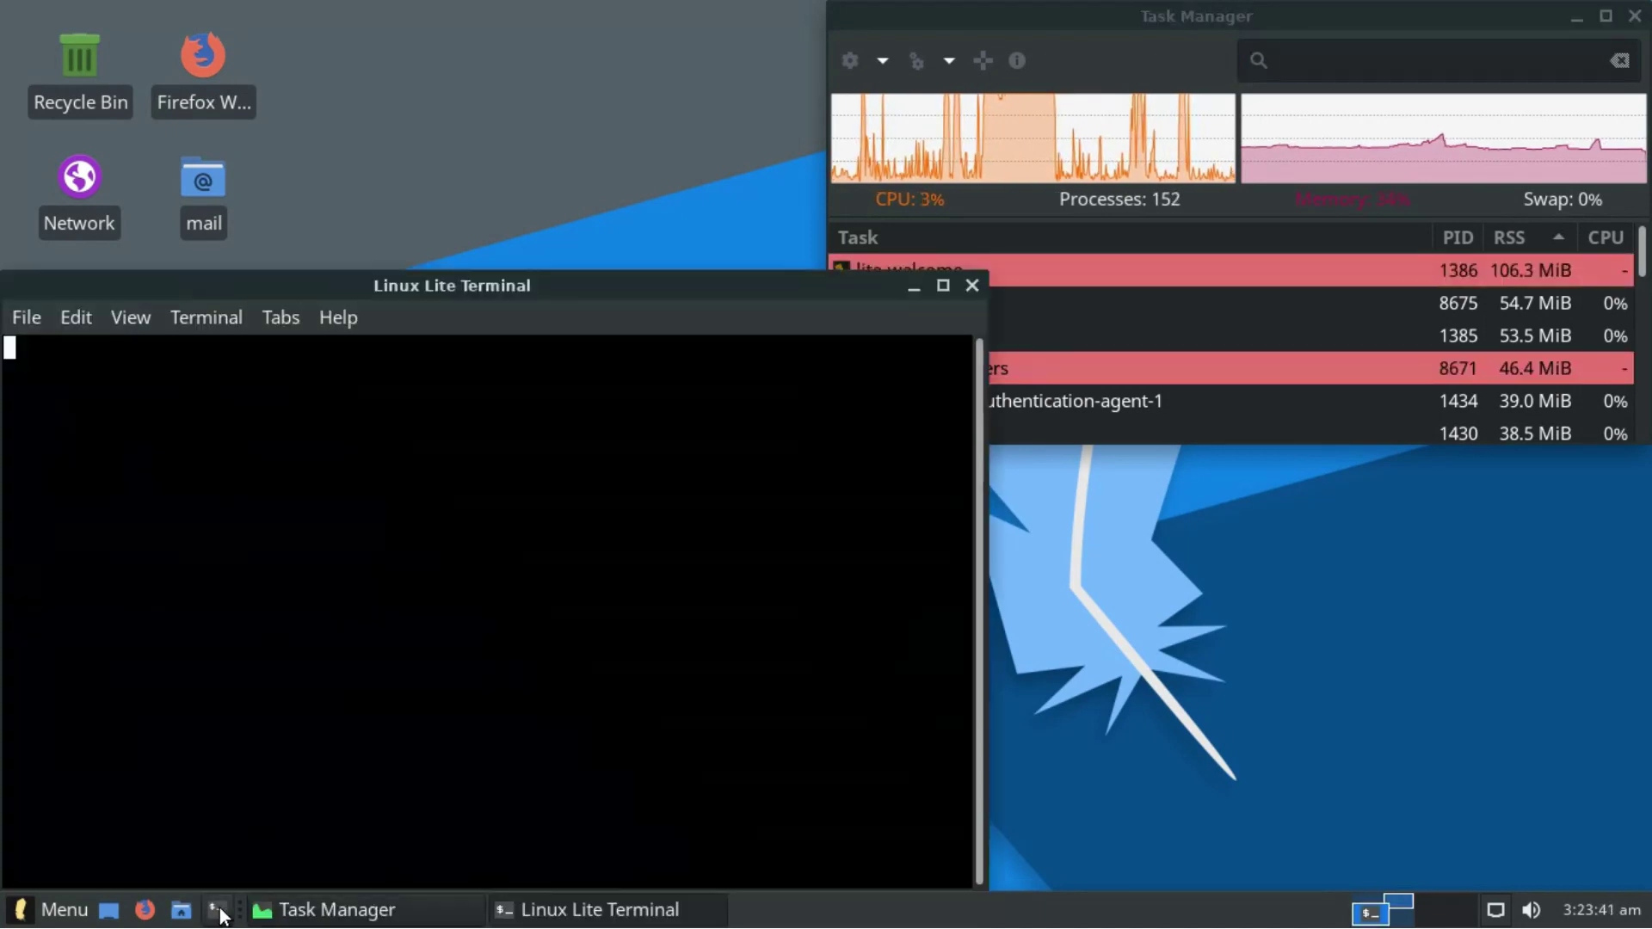
type("uname -r")
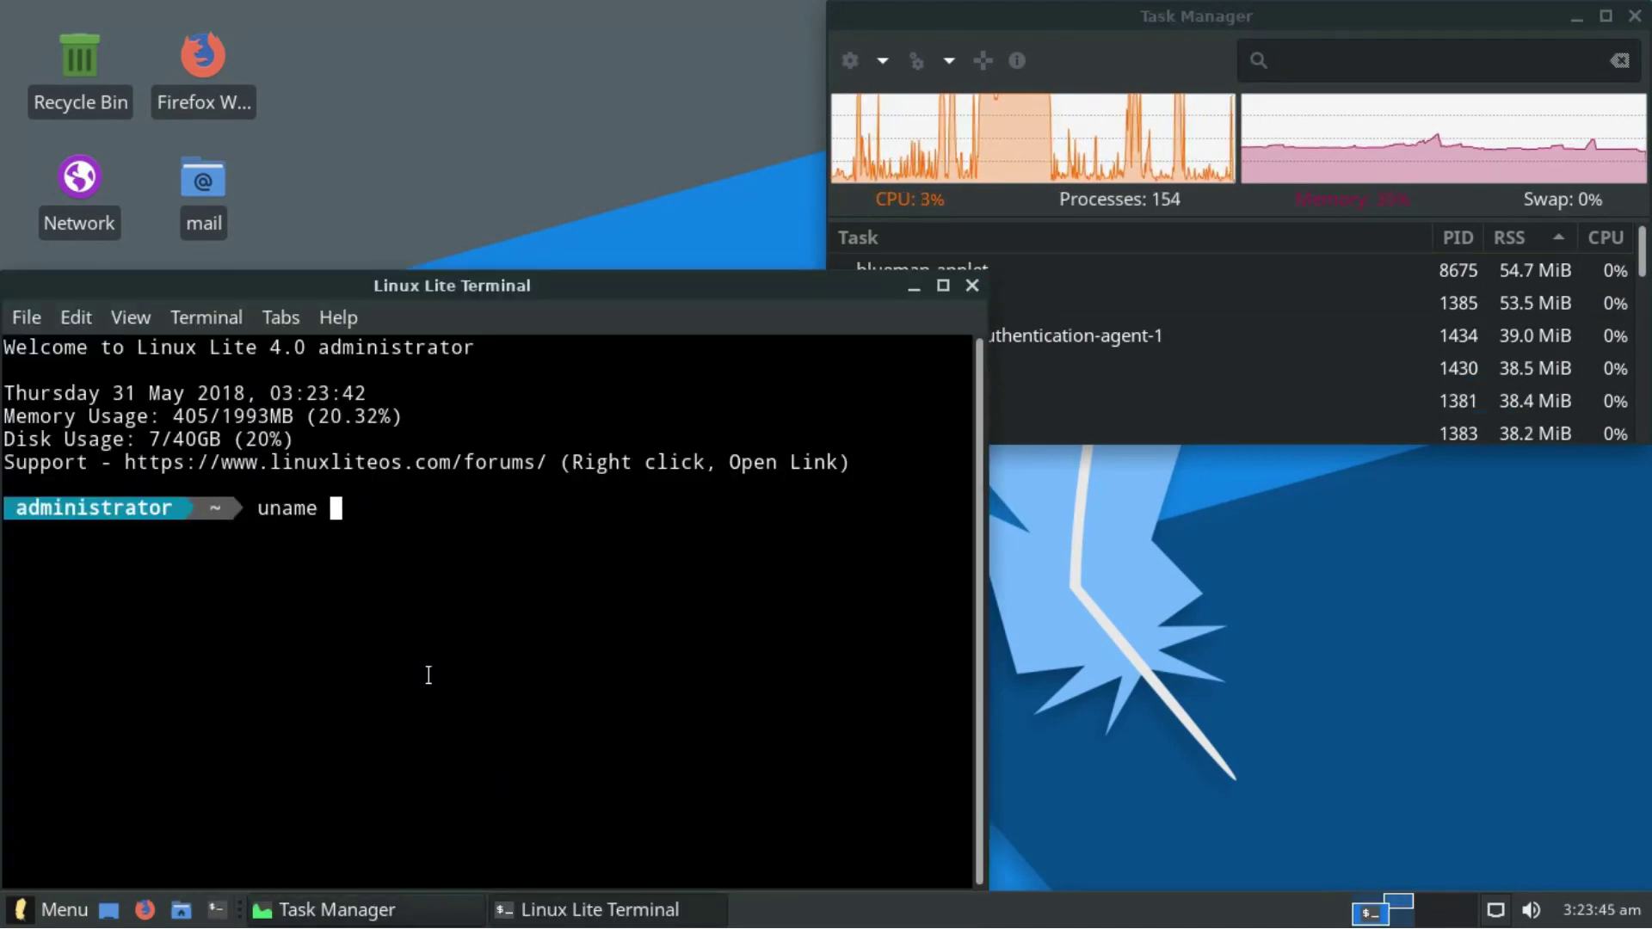
key("Return")
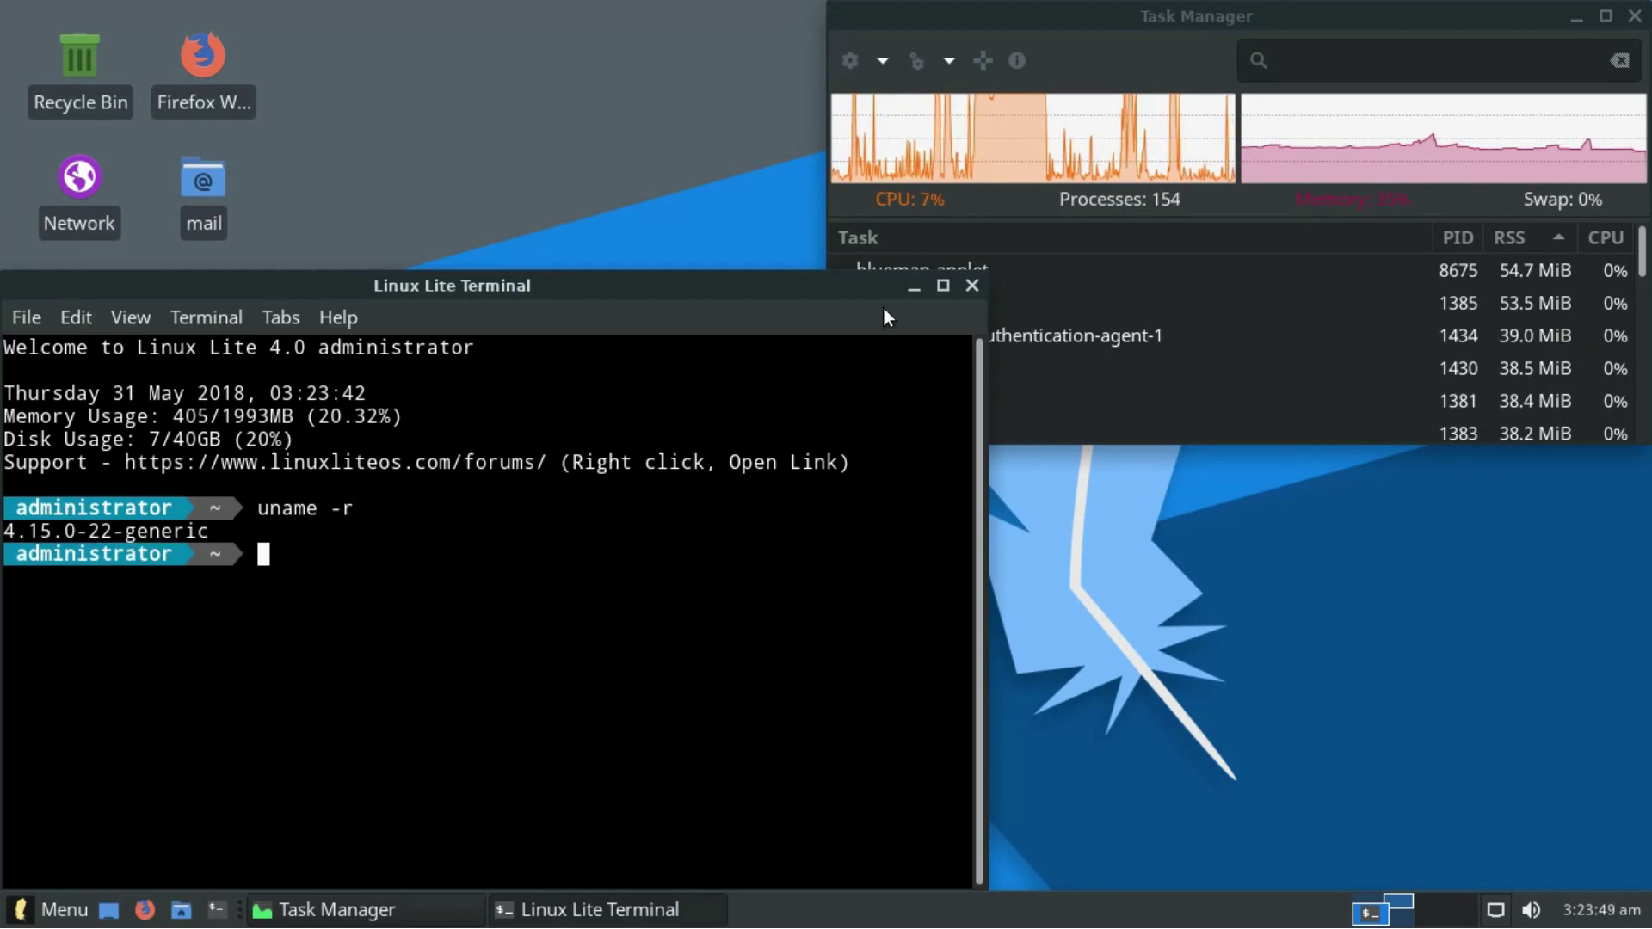
left_click(973, 285)
- Open the home folder and Firefox from the panel, close both, then toggle Show Desktop
left_click(181, 910)
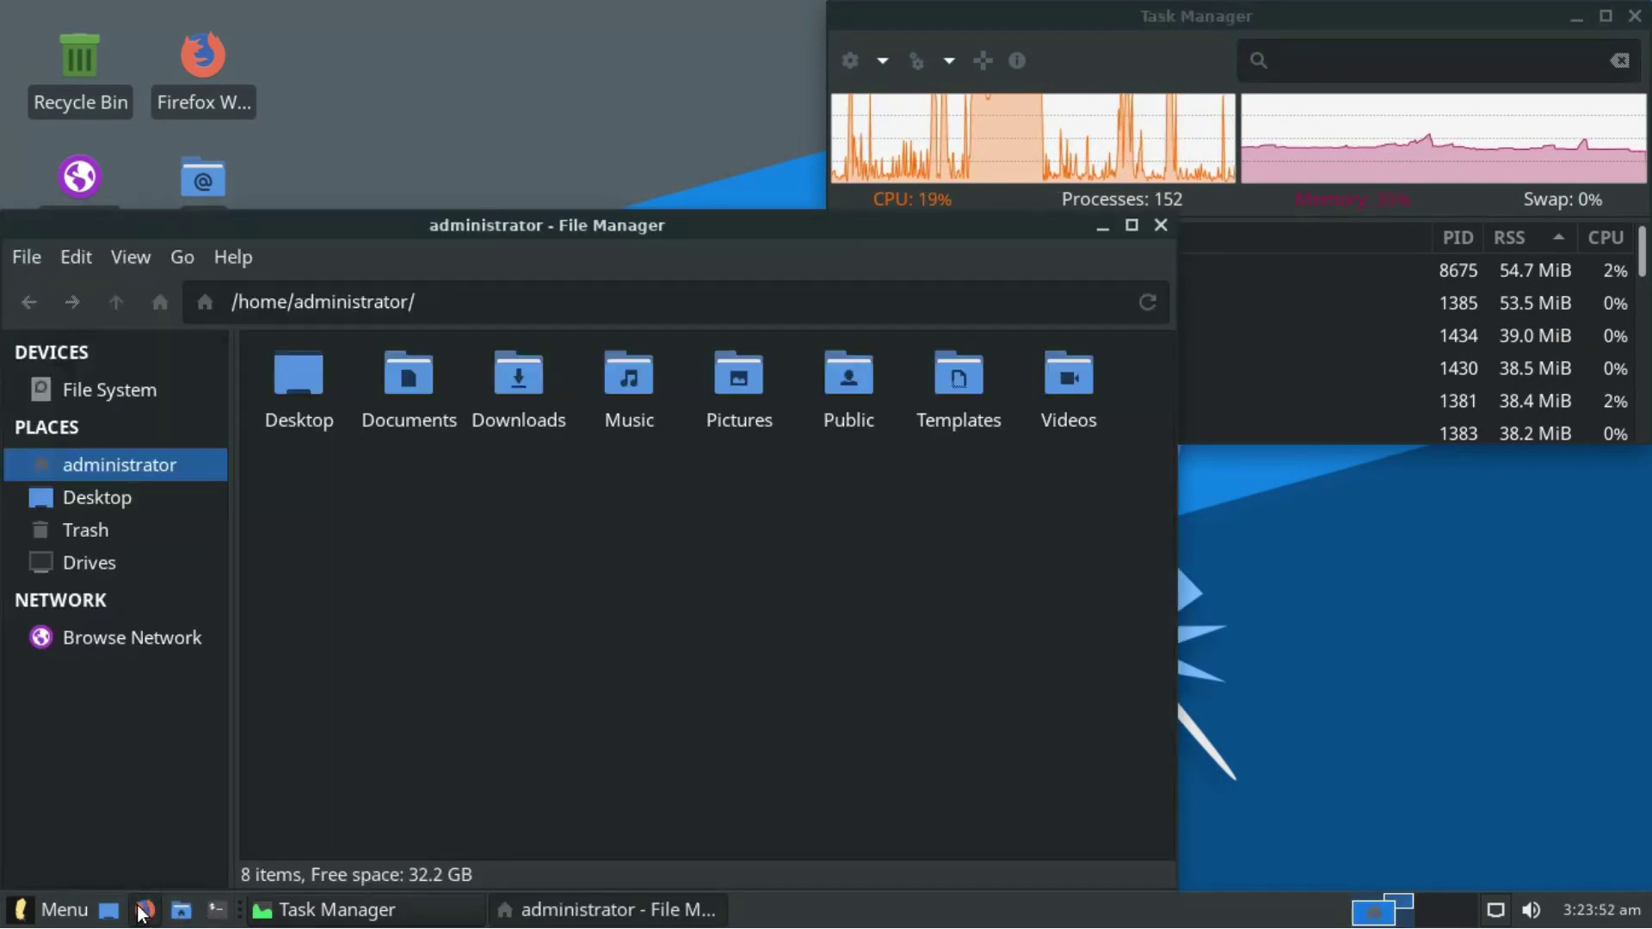
left_click(144, 909)
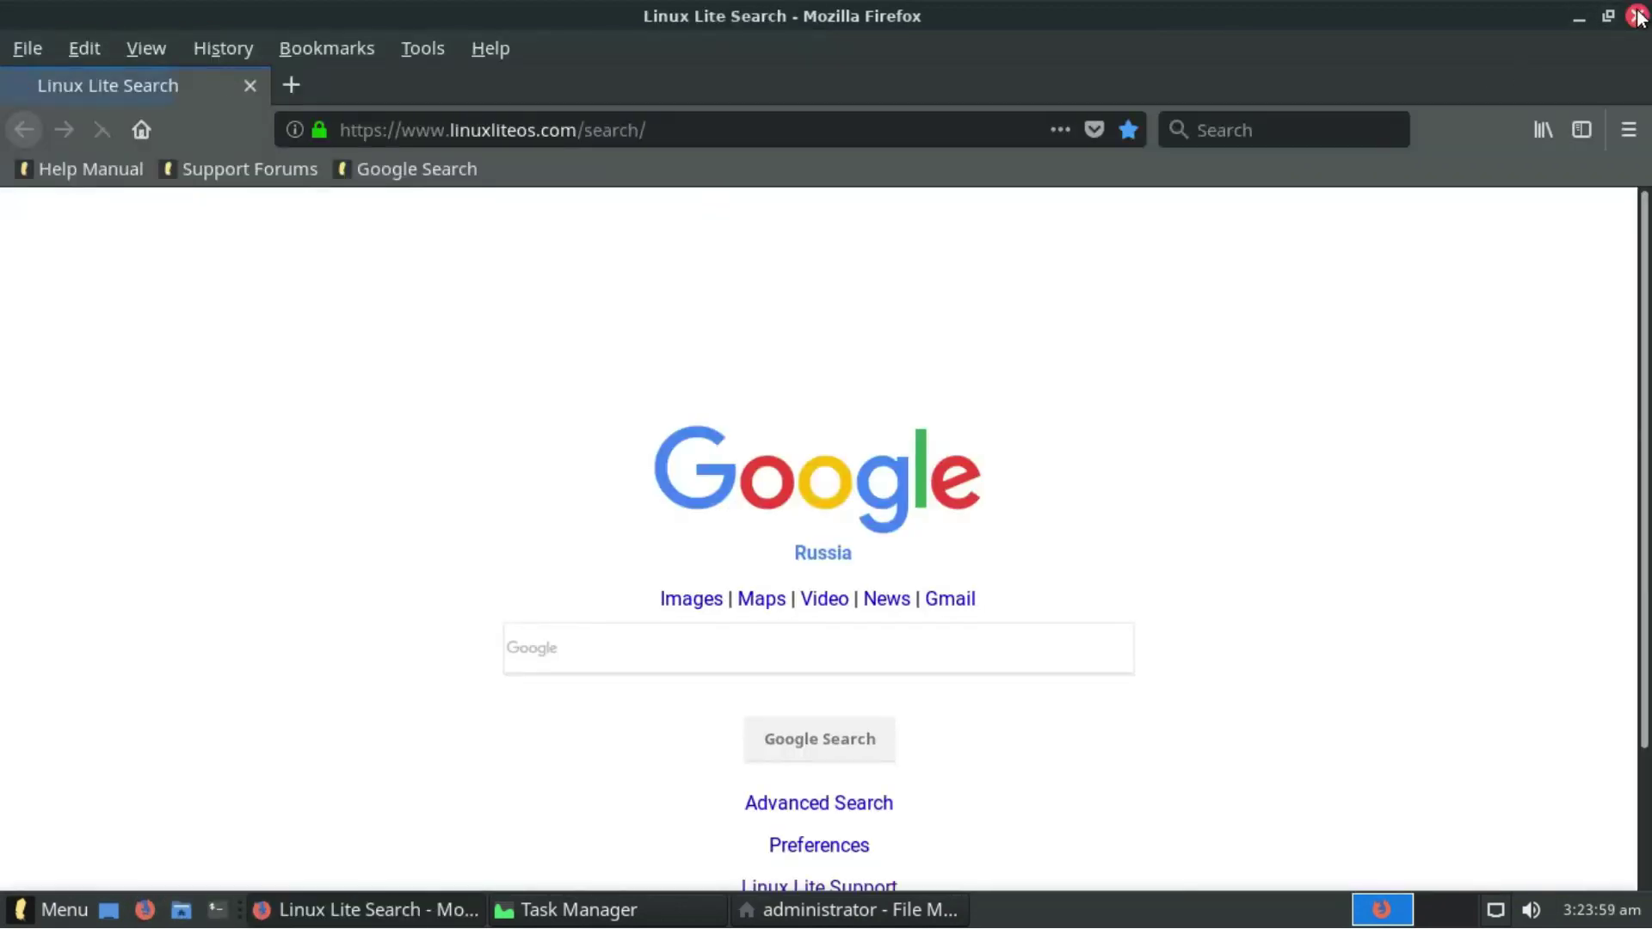
left_click(1638, 18)
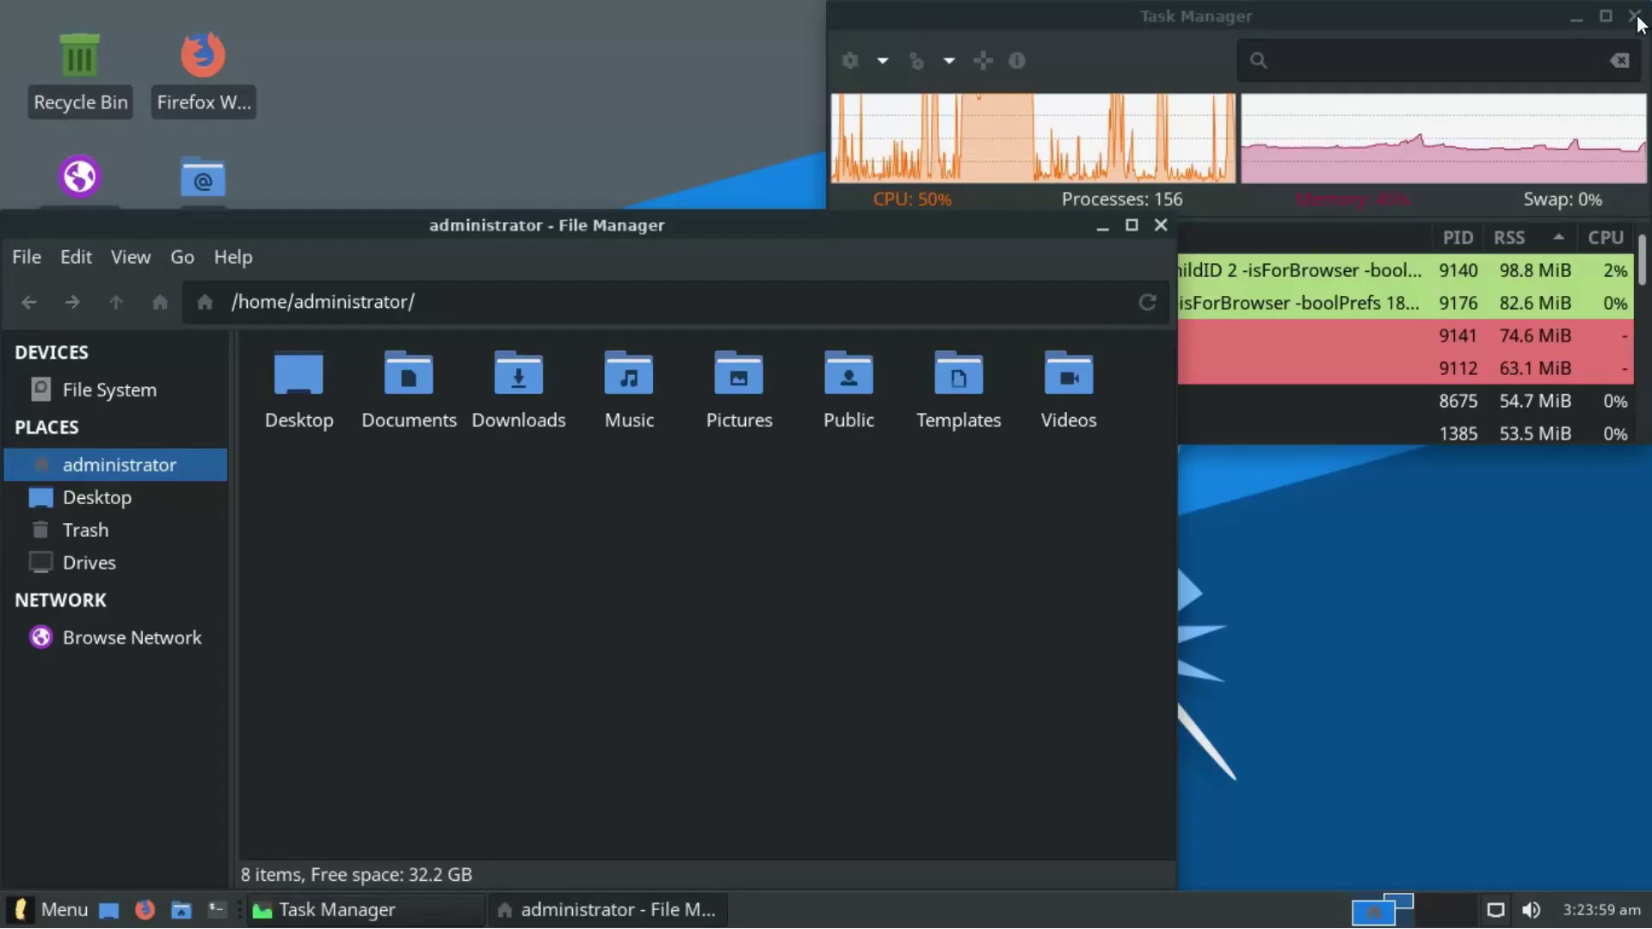
left_click(1161, 226)
left_click(110, 912)
left_click(110, 913)
- In Whisker Menu Properties, cancel the icon chooser and view Behavior, Commands, Search Actions tabs
right_click(50, 912)
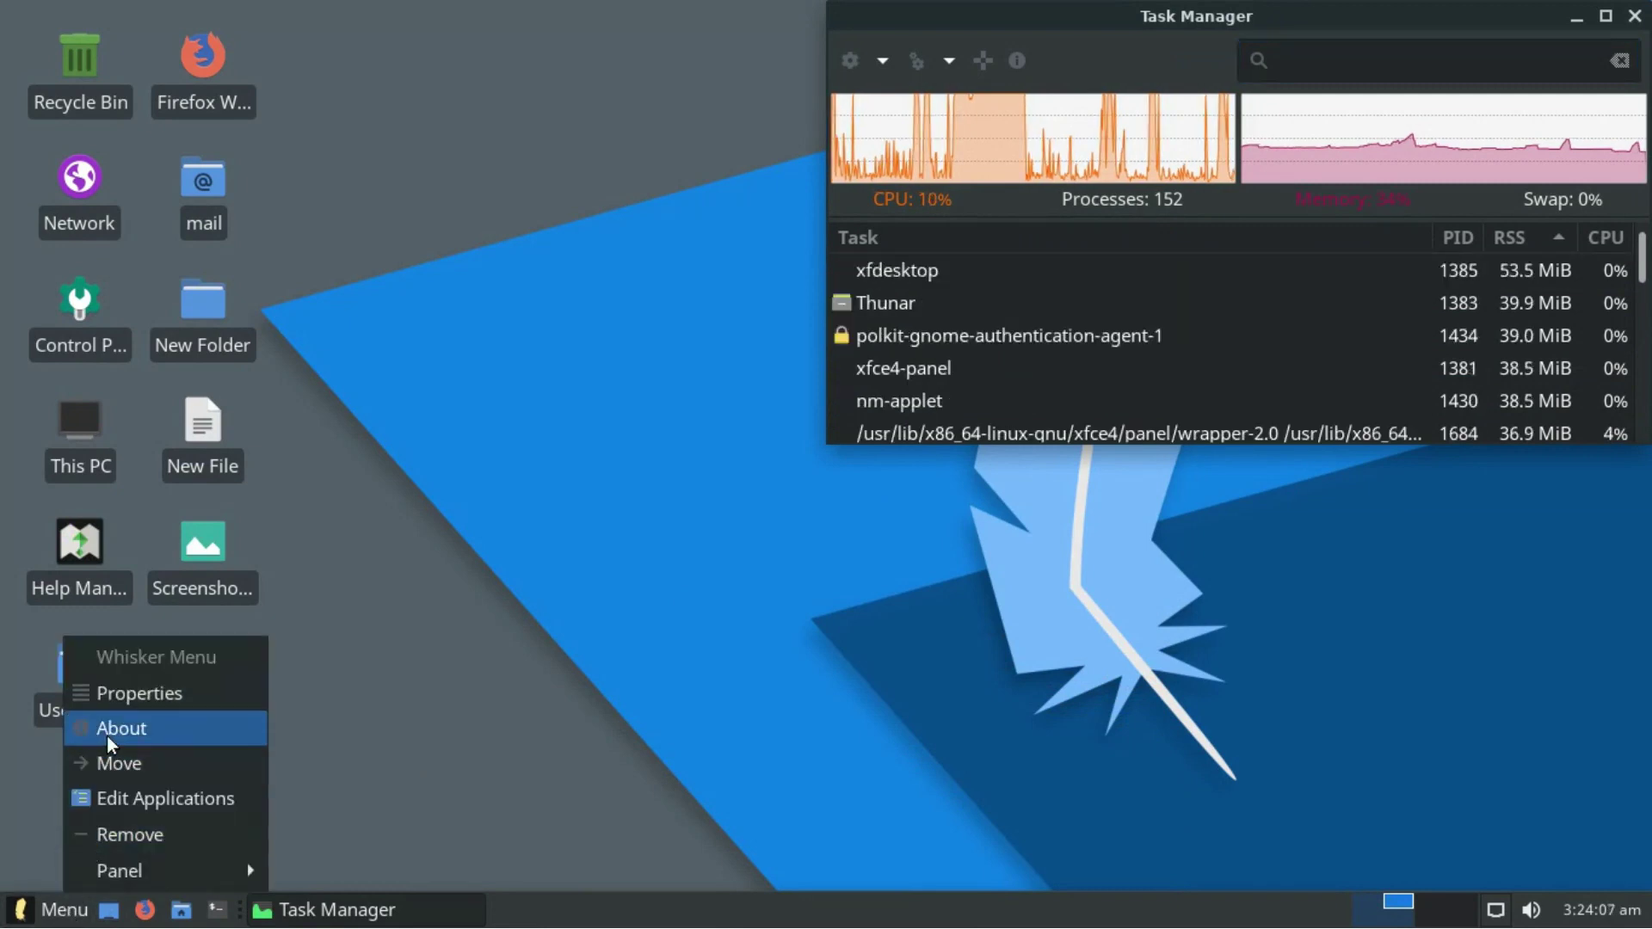
left_click(108, 689)
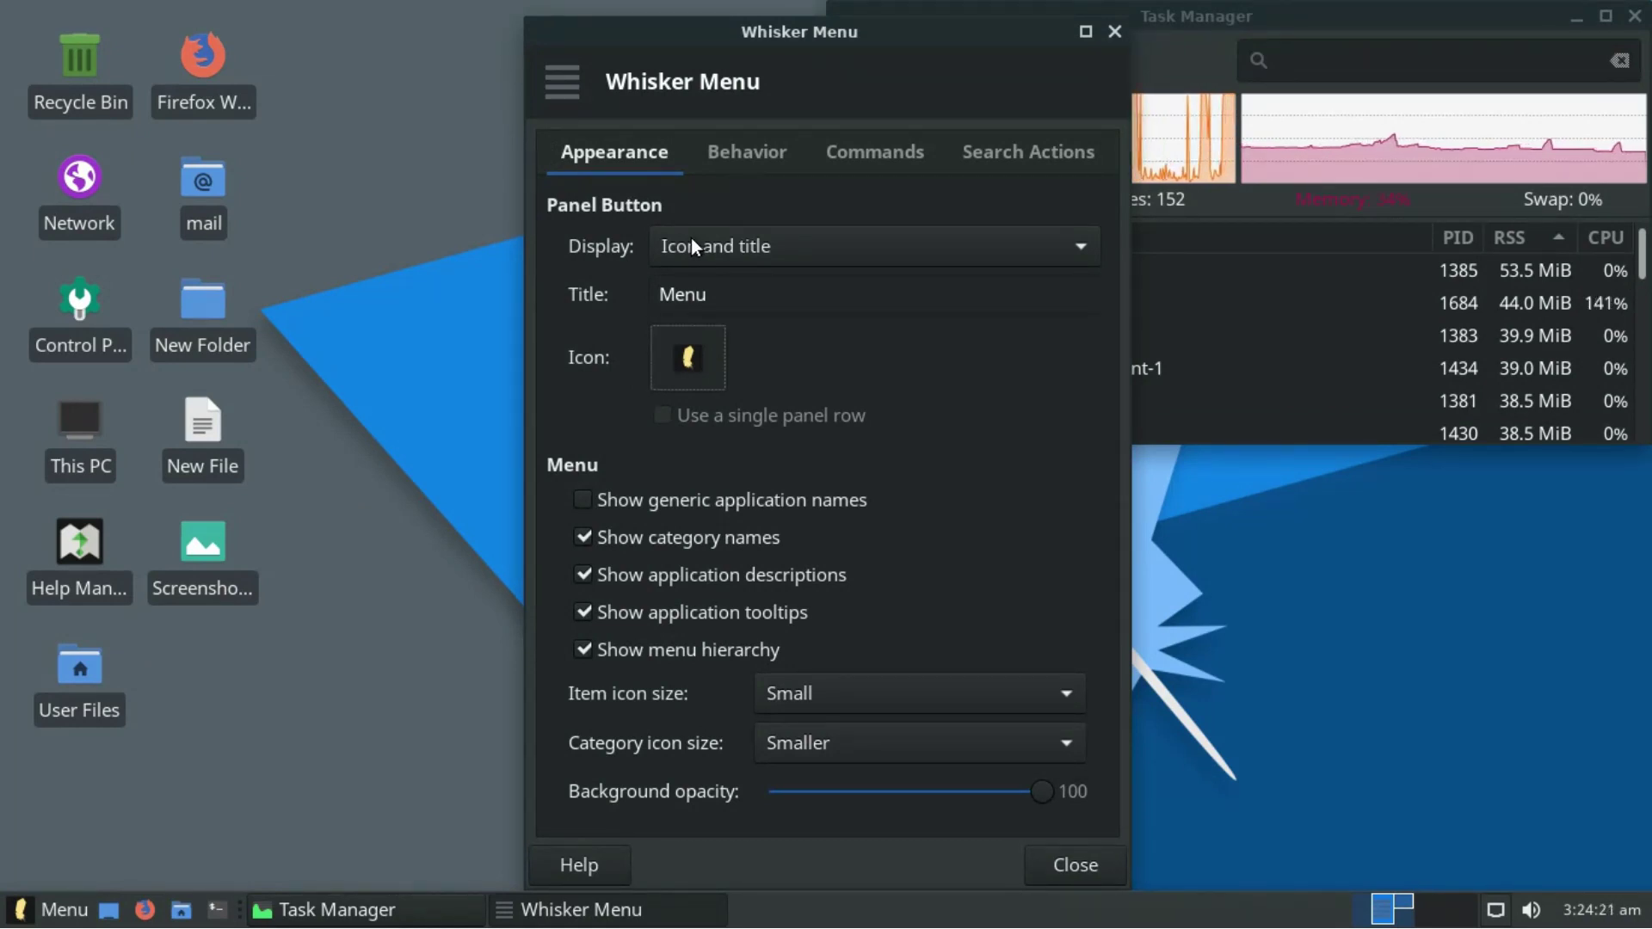
left_click(688, 357)
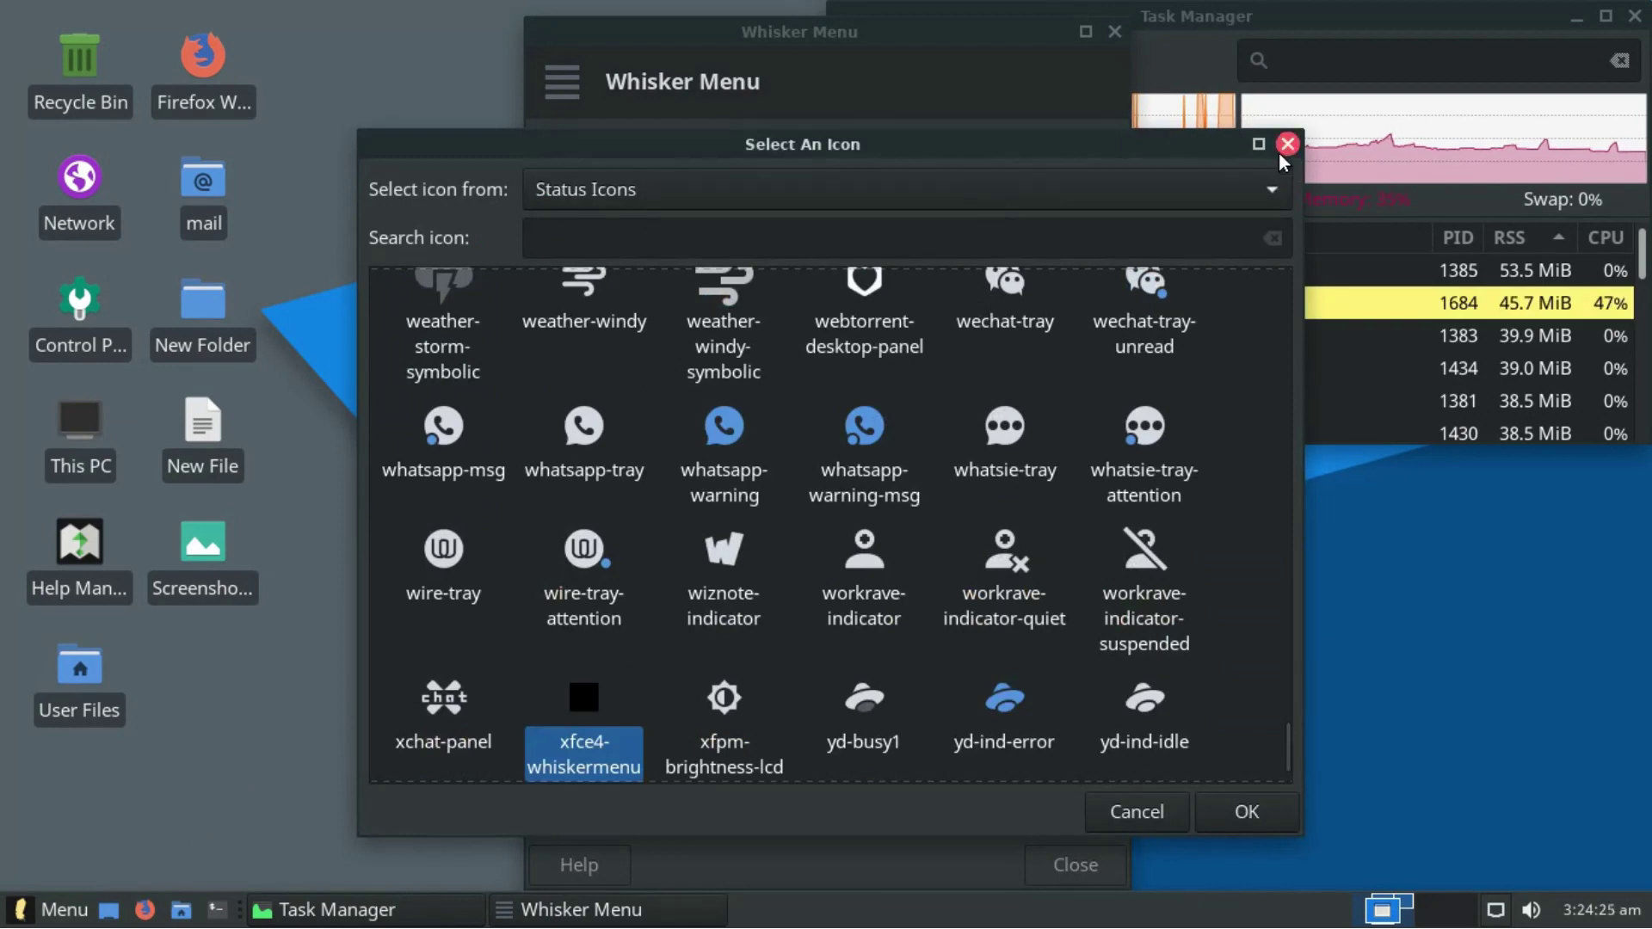
left_click(1286, 146)
left_click(801, 153)
left_click(937, 151)
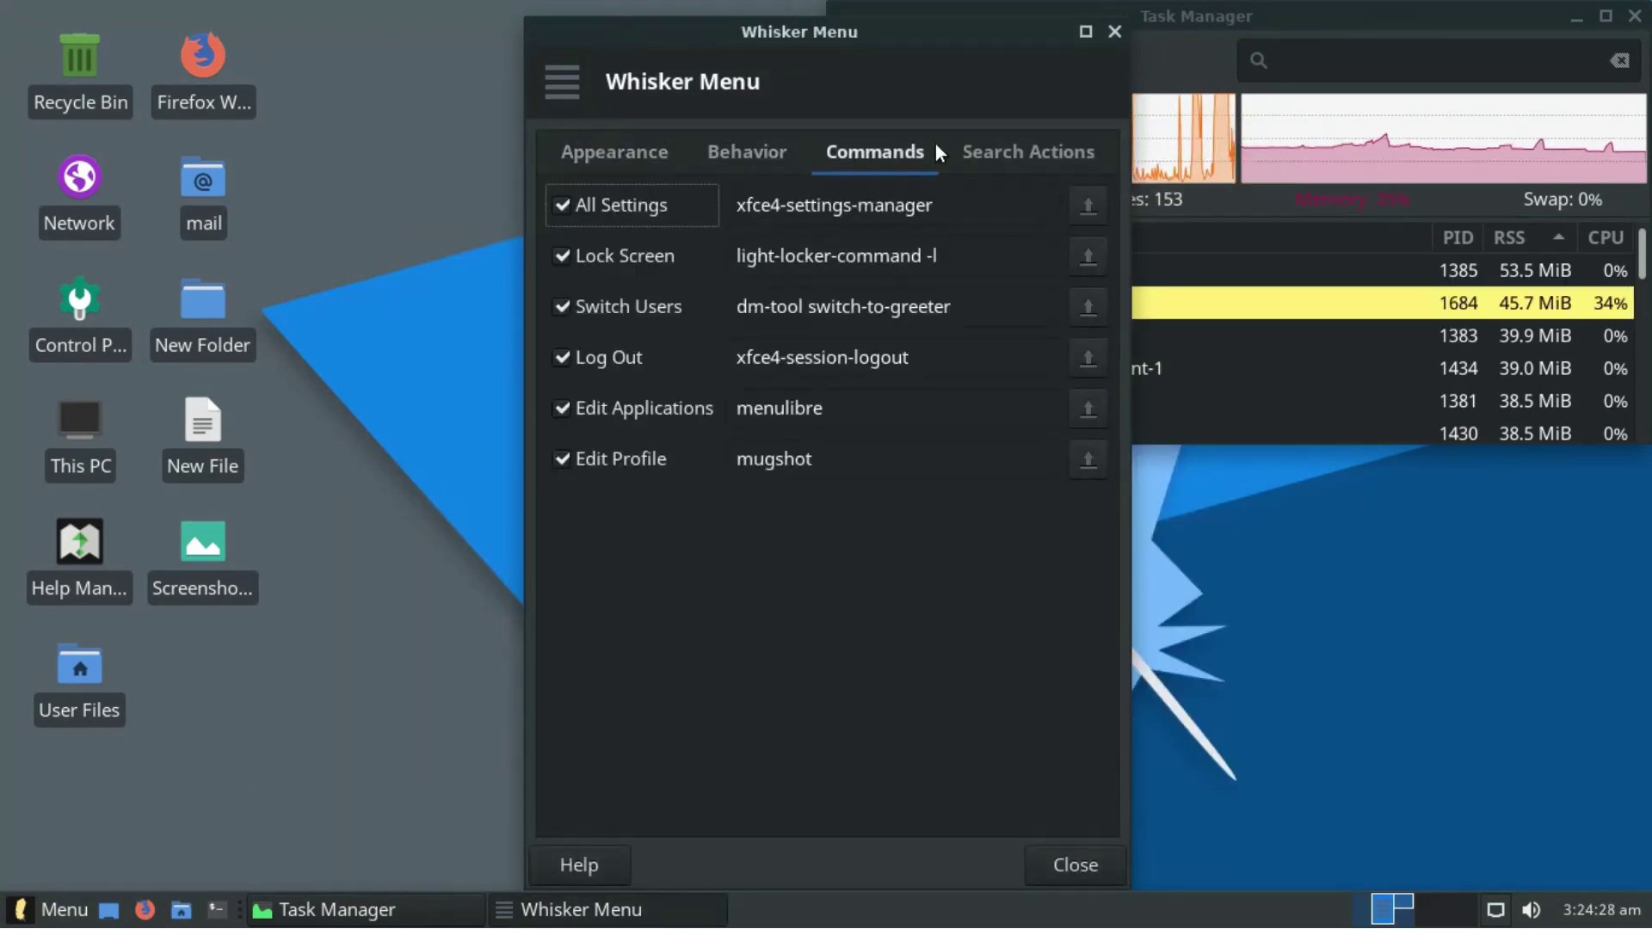
left_click(998, 144)
left_click(1116, 34)
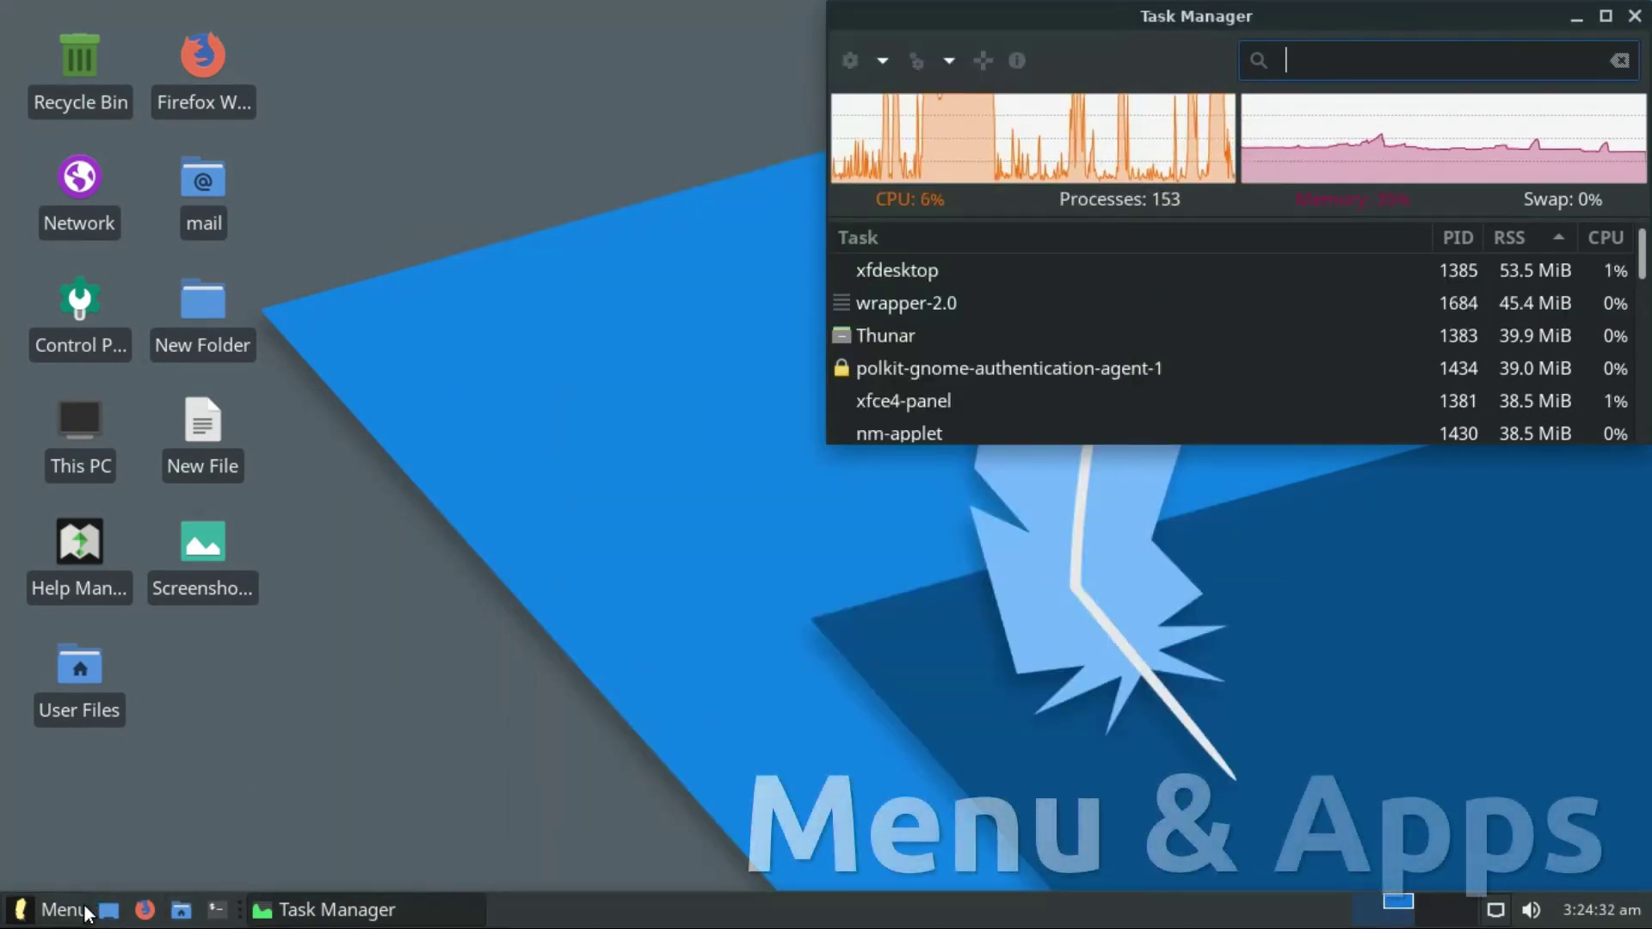
- Shrink the Whisker Menu and browse Recently Used, All, My Computer, Settings and Accessories
left_click(54, 910)
left_click_drag(581, 128, 538, 114)
left_click(102, 215)
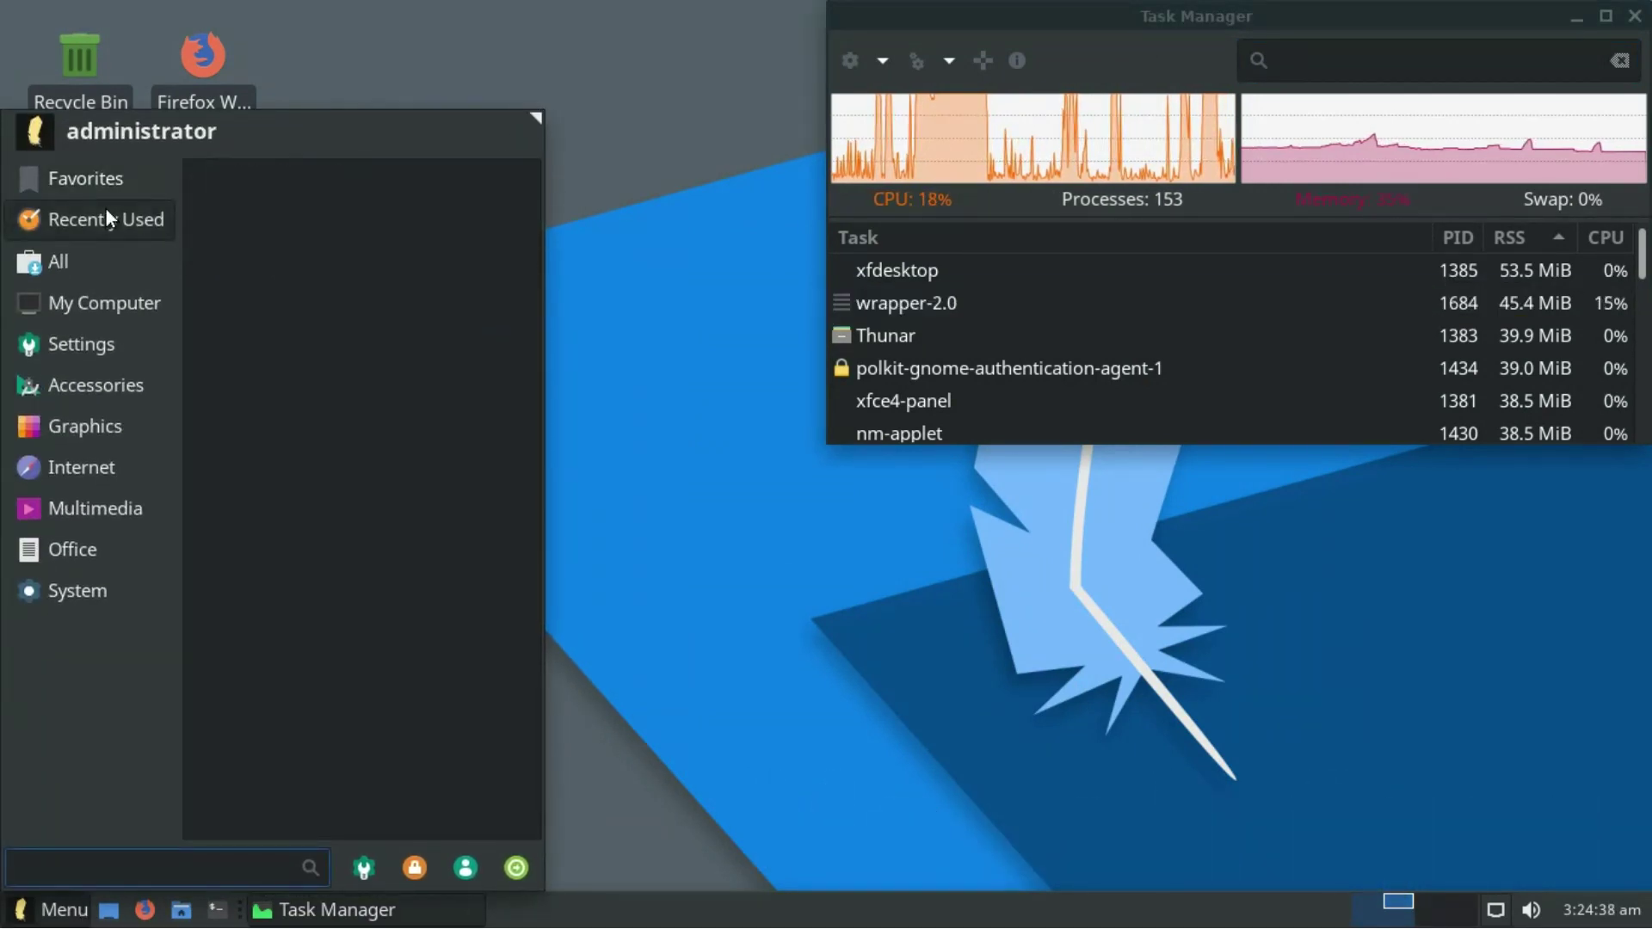
left_click(81, 262)
left_click(92, 300)
left_click(89, 346)
left_click(86, 389)
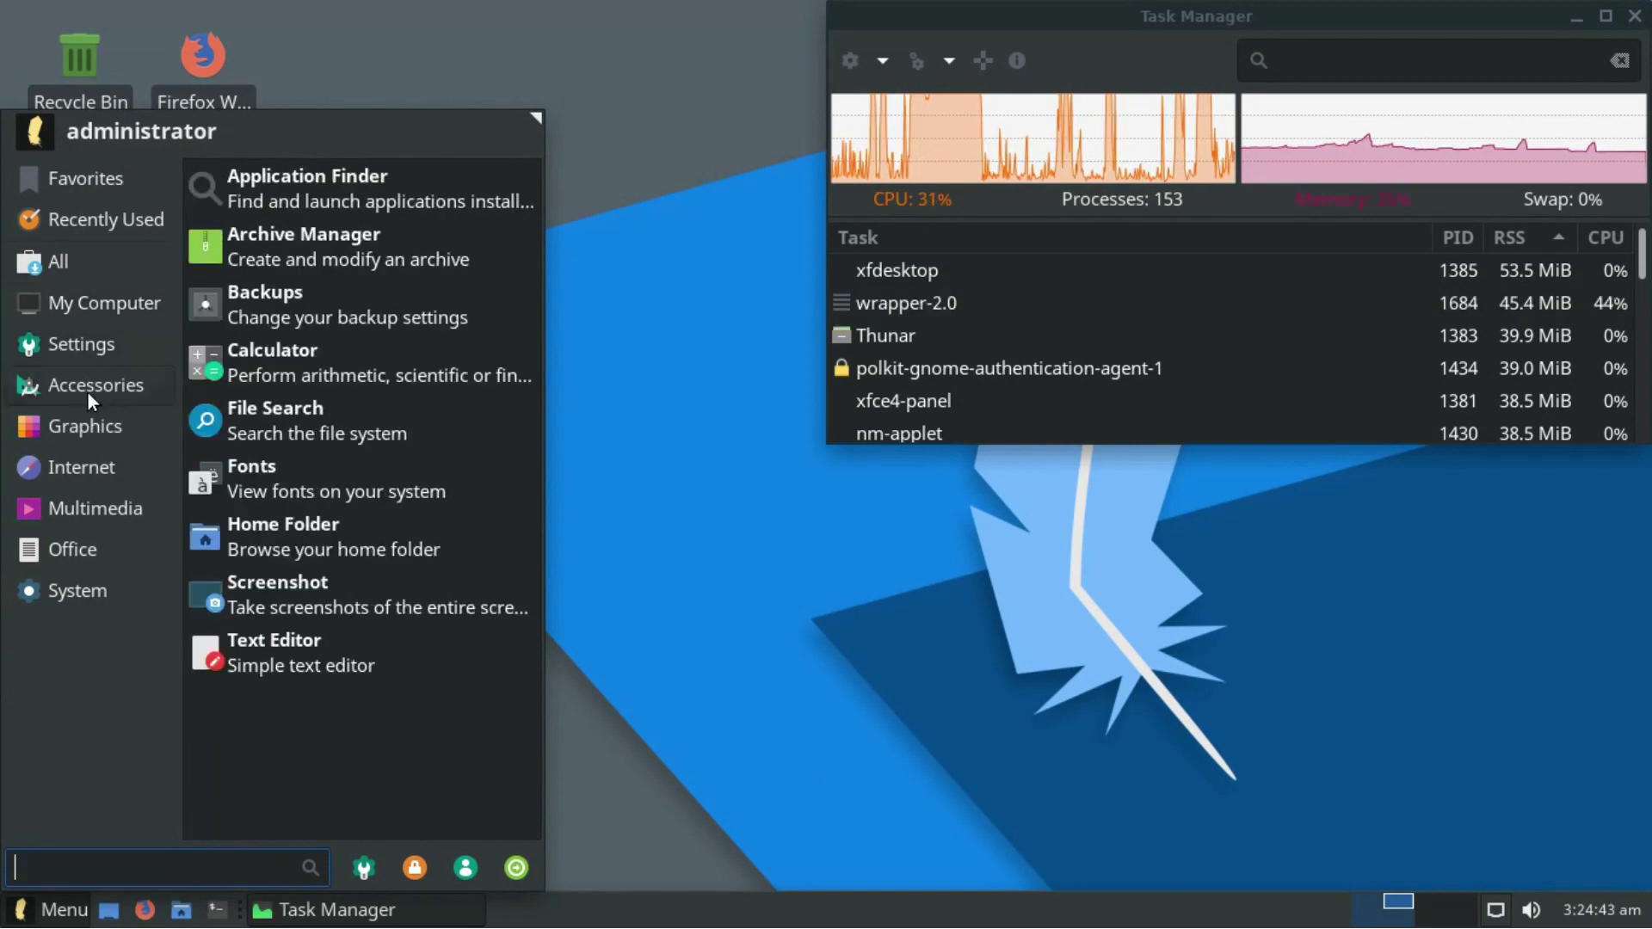
- Browse Graphics, Internet, Multimedia, Office and System, then launch Resource Usage (htop)
left_click(89, 425)
left_click(91, 462)
left_click(94, 494)
left_click(90, 545)
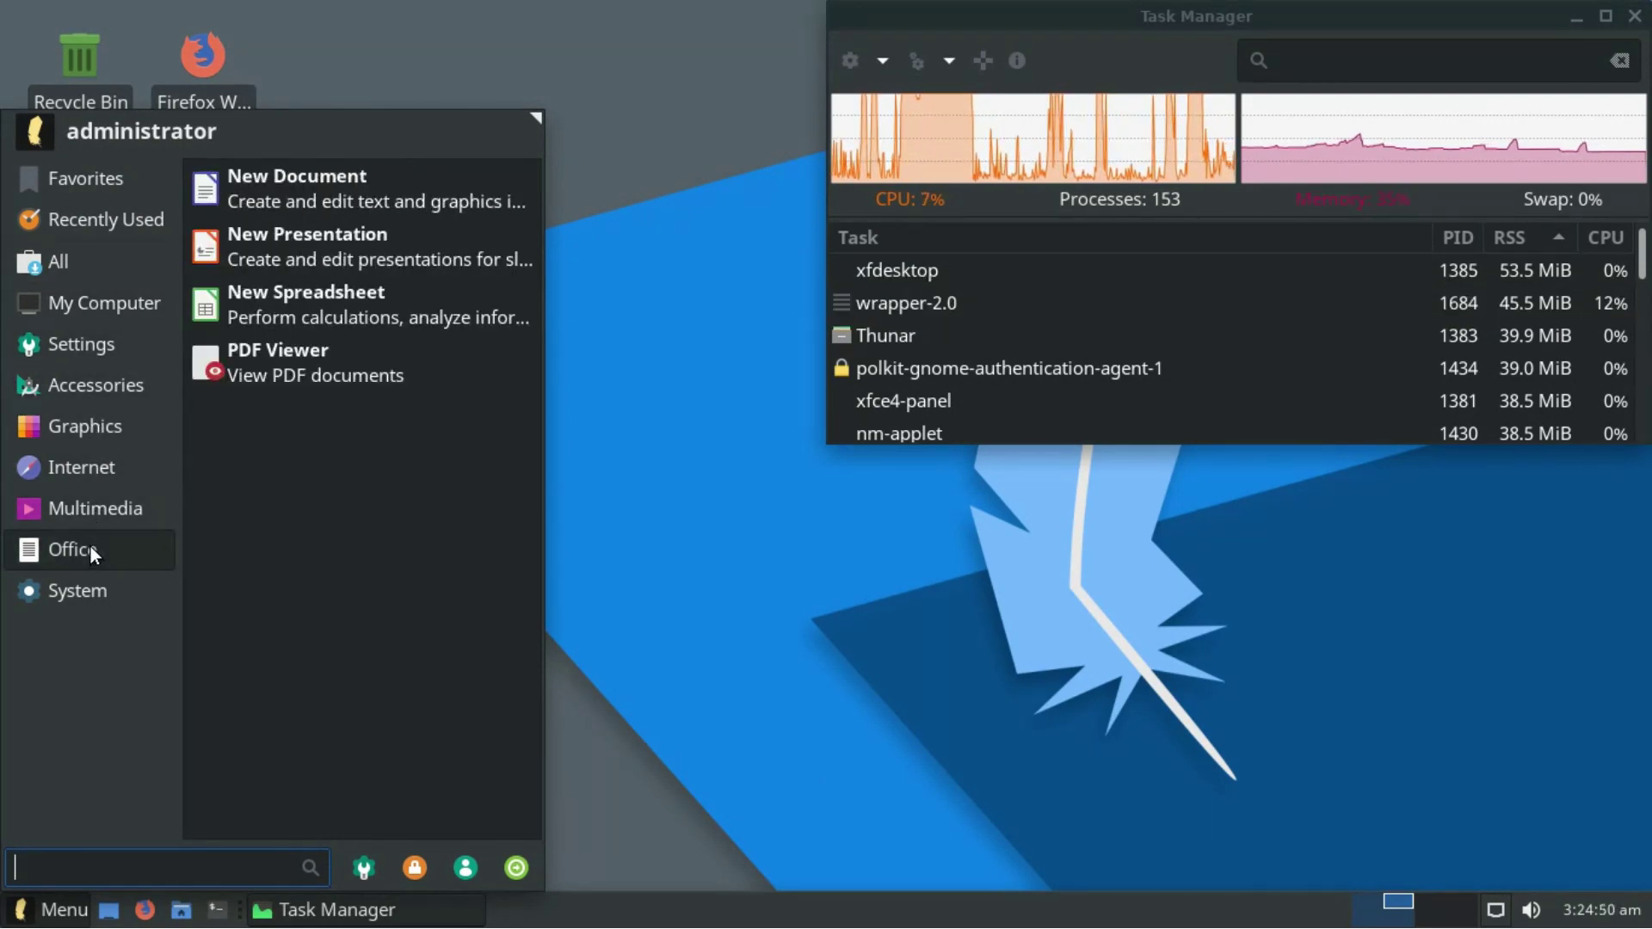
left_click(87, 592)
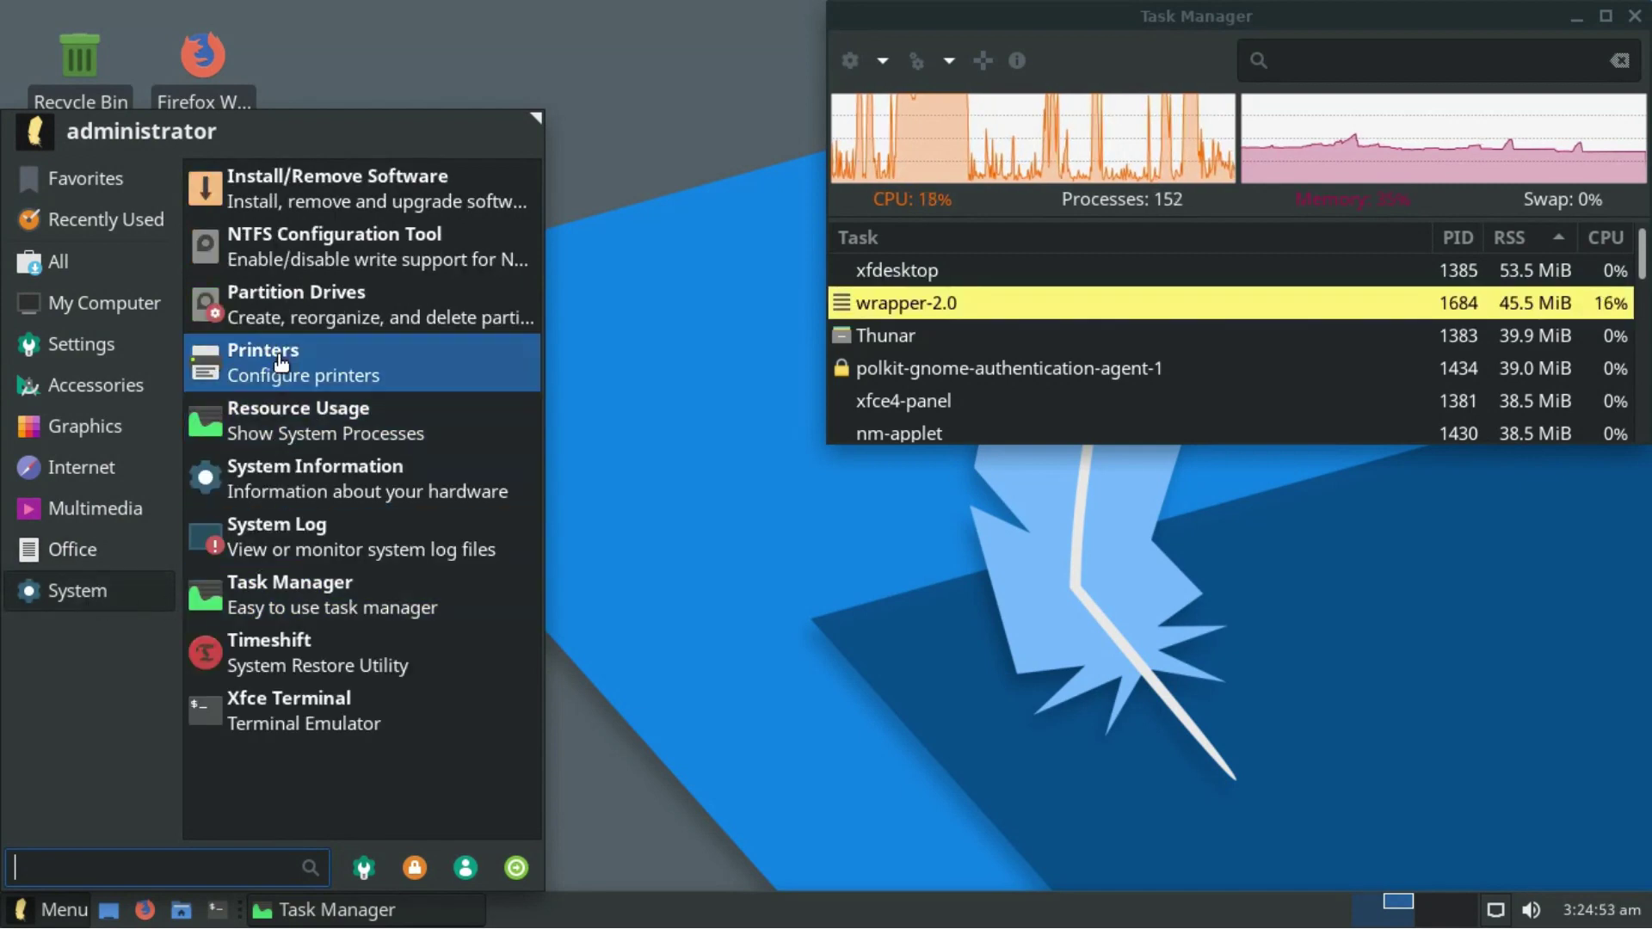
left_click(309, 425)
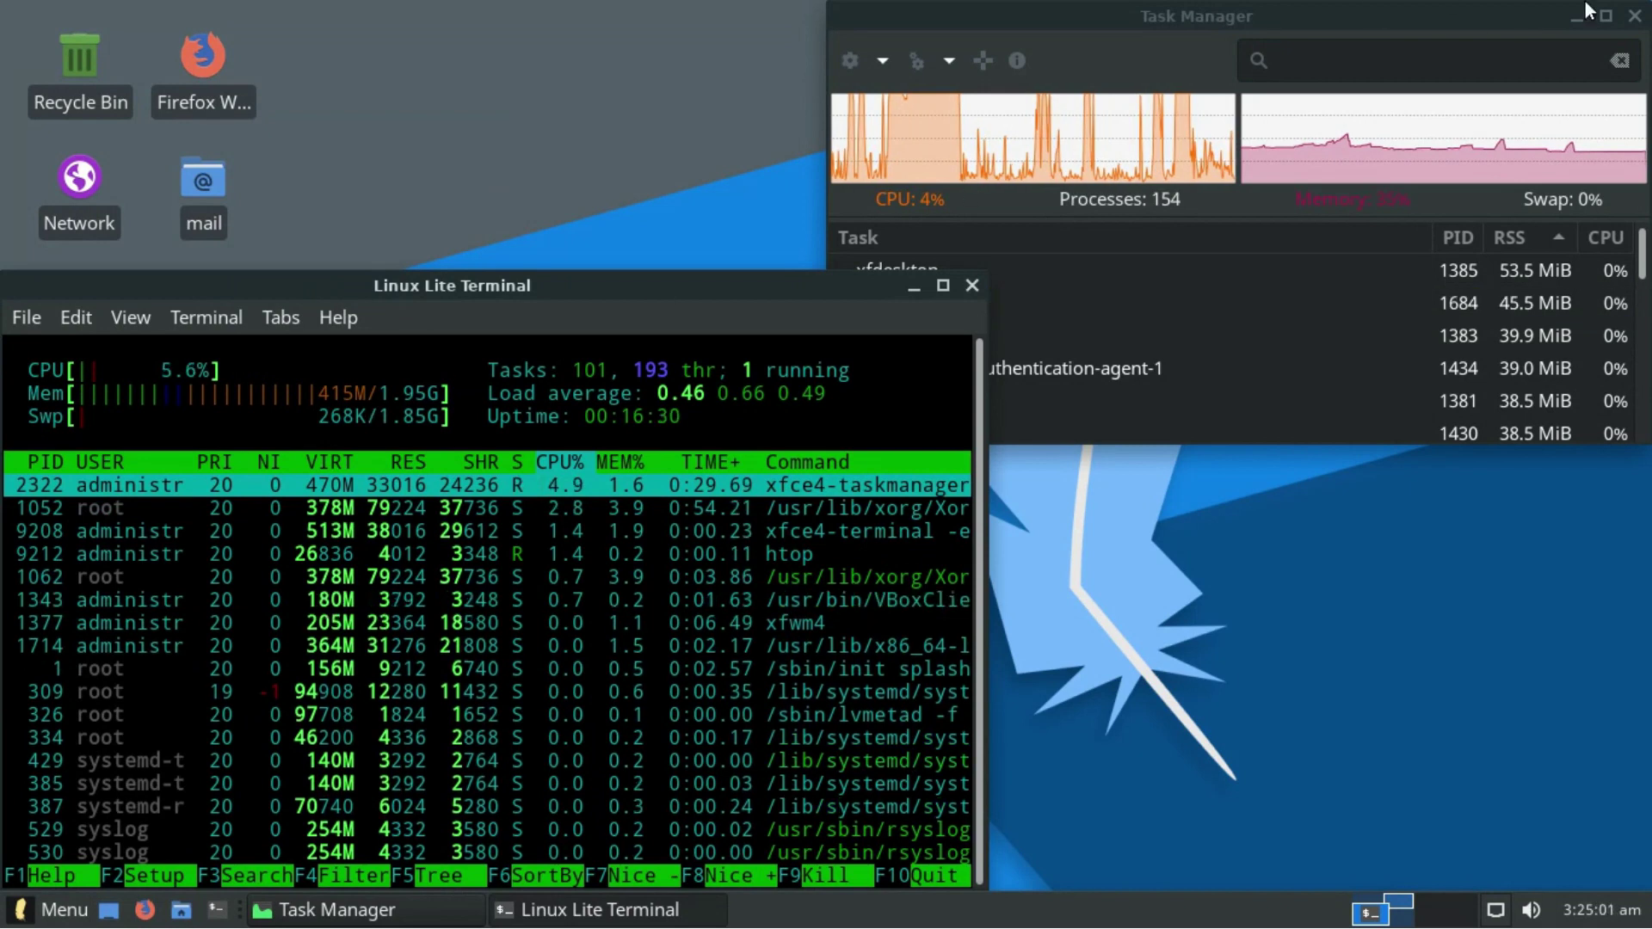
- Move the htop terminal to the upper right, then open and close the Settings Manager
left_click_drag(525, 281, 1147, 51)
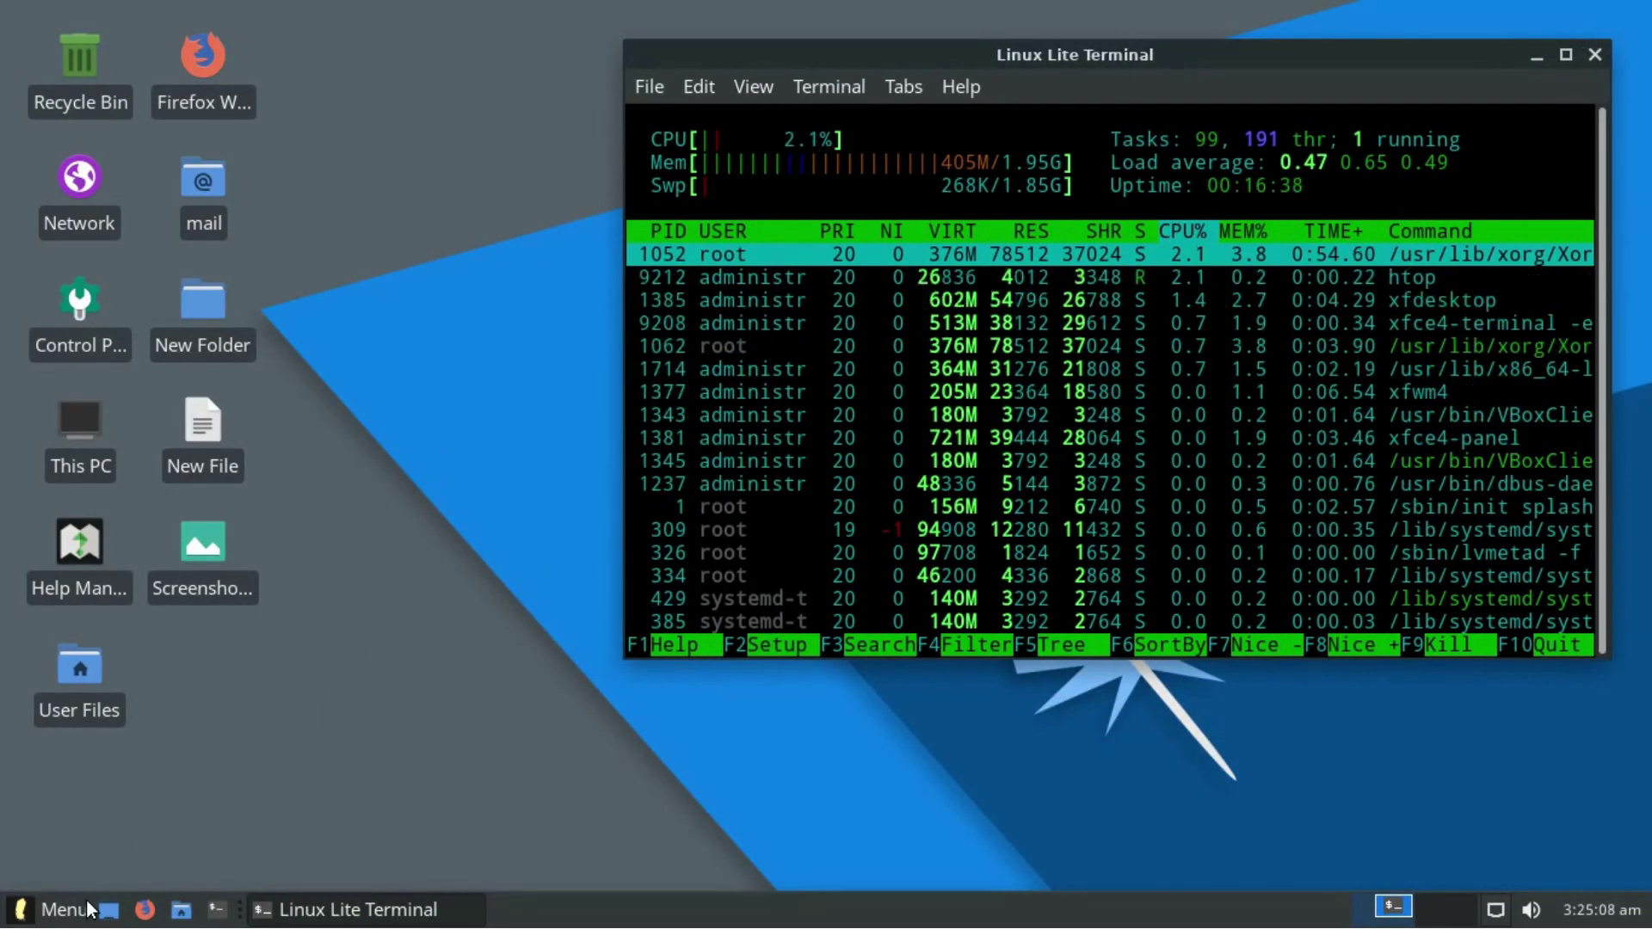
left_click(60, 909)
left_click(367, 869)
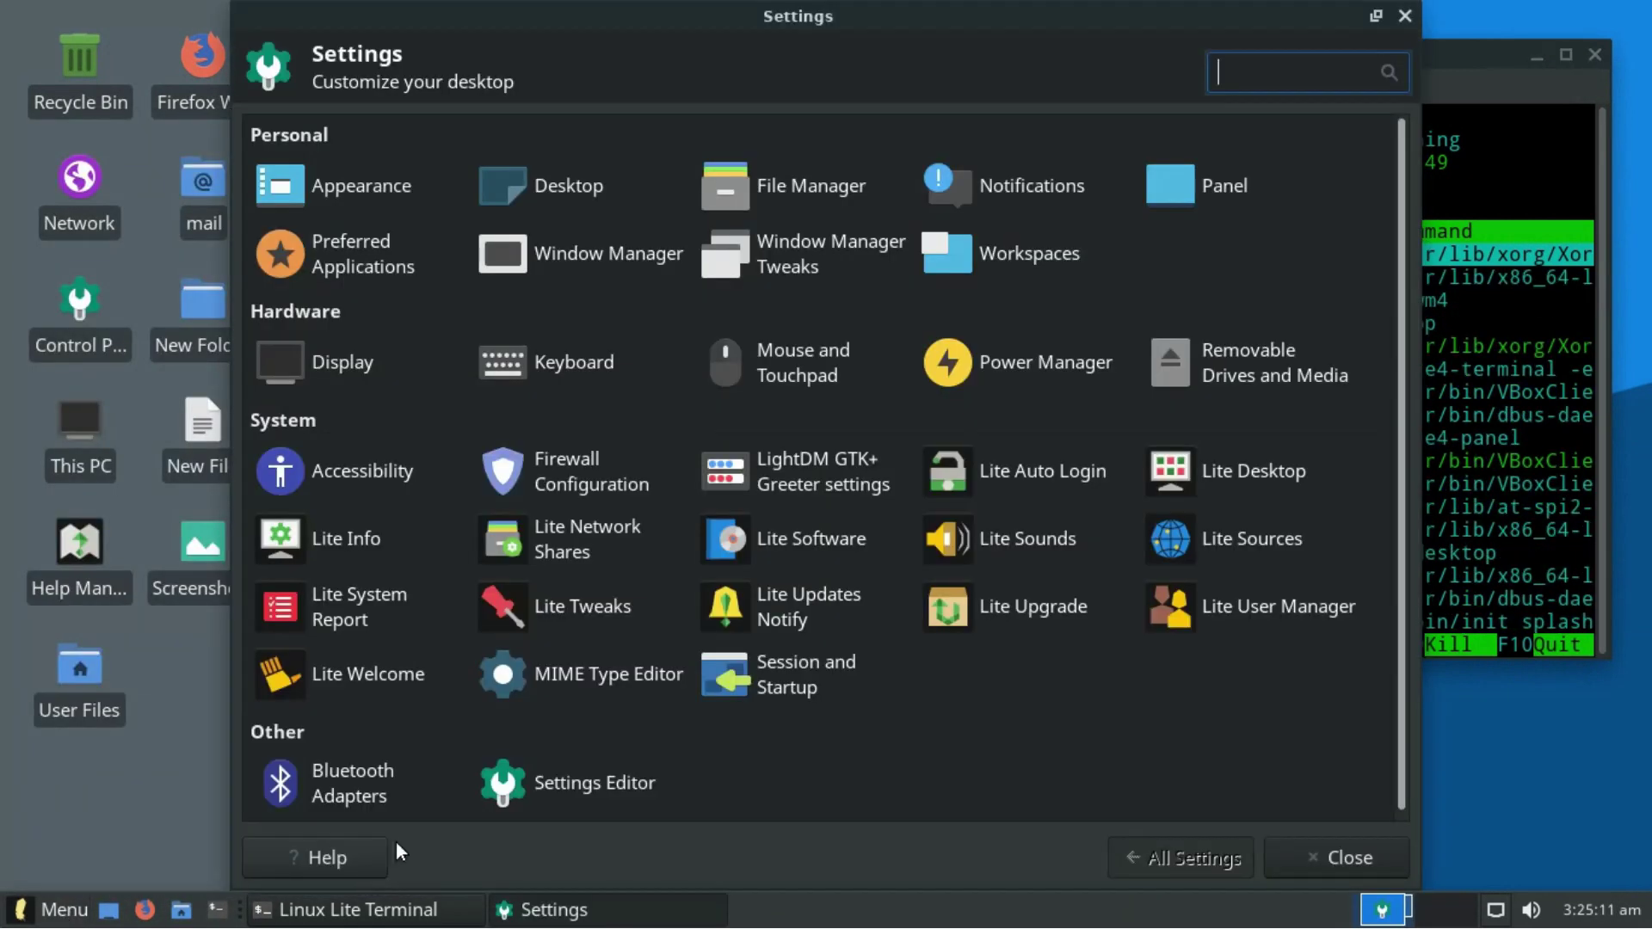
left_click(1405, 16)
- Lock the screen from the Whisker Menu and unlock it by entering the password
left_click(21, 905)
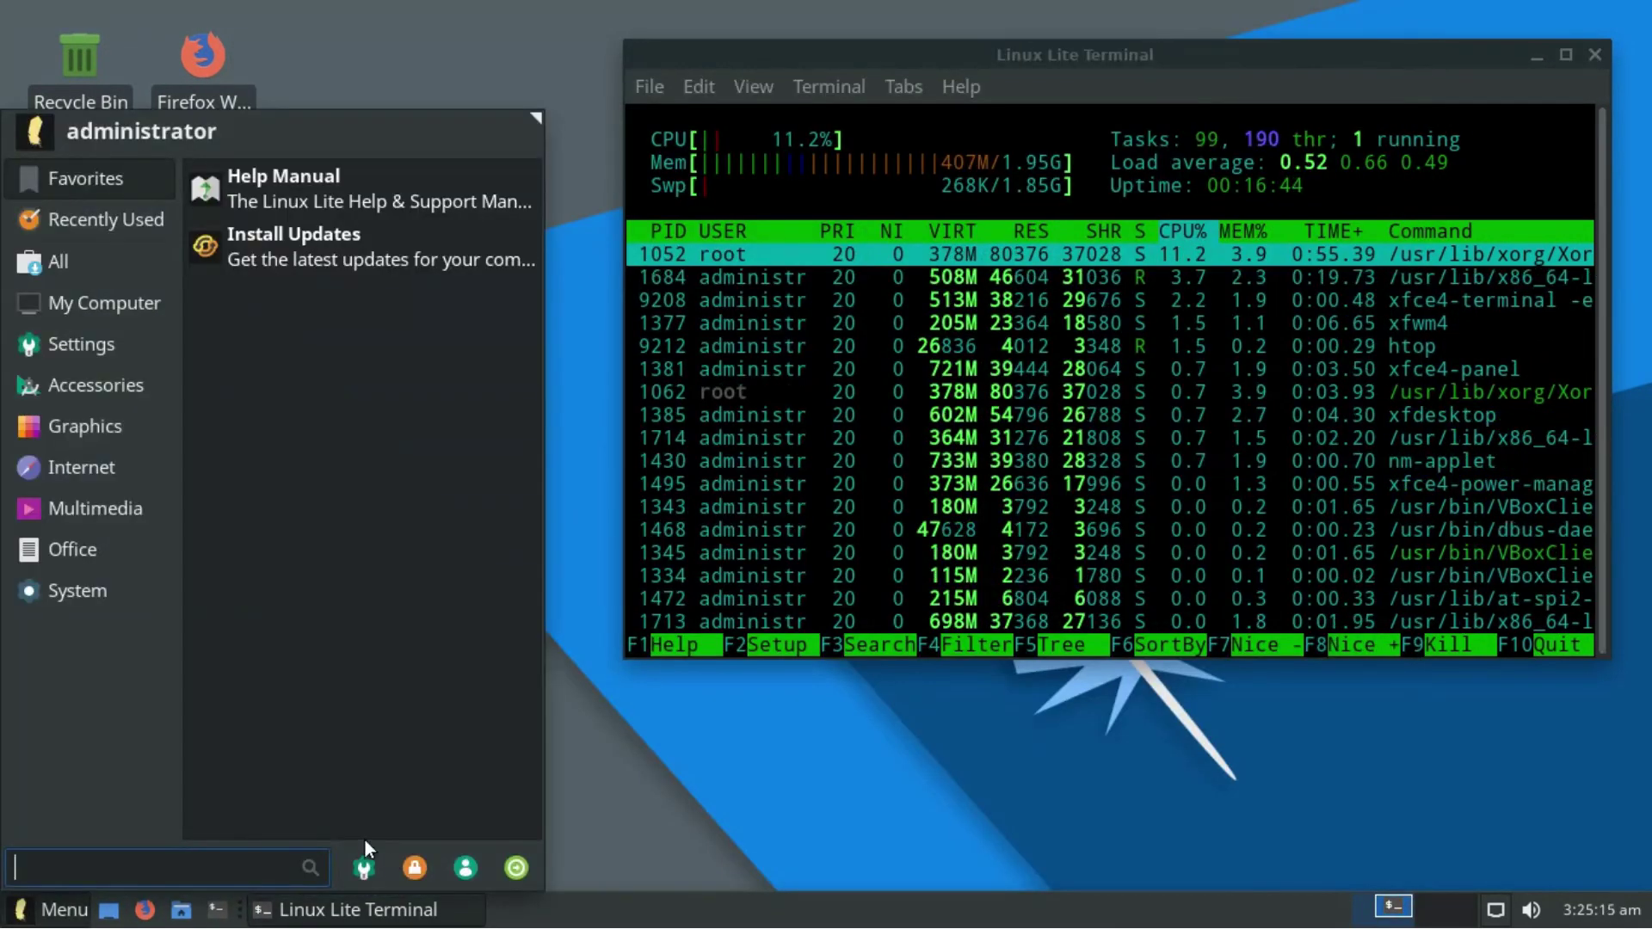
left_click(384, 868)
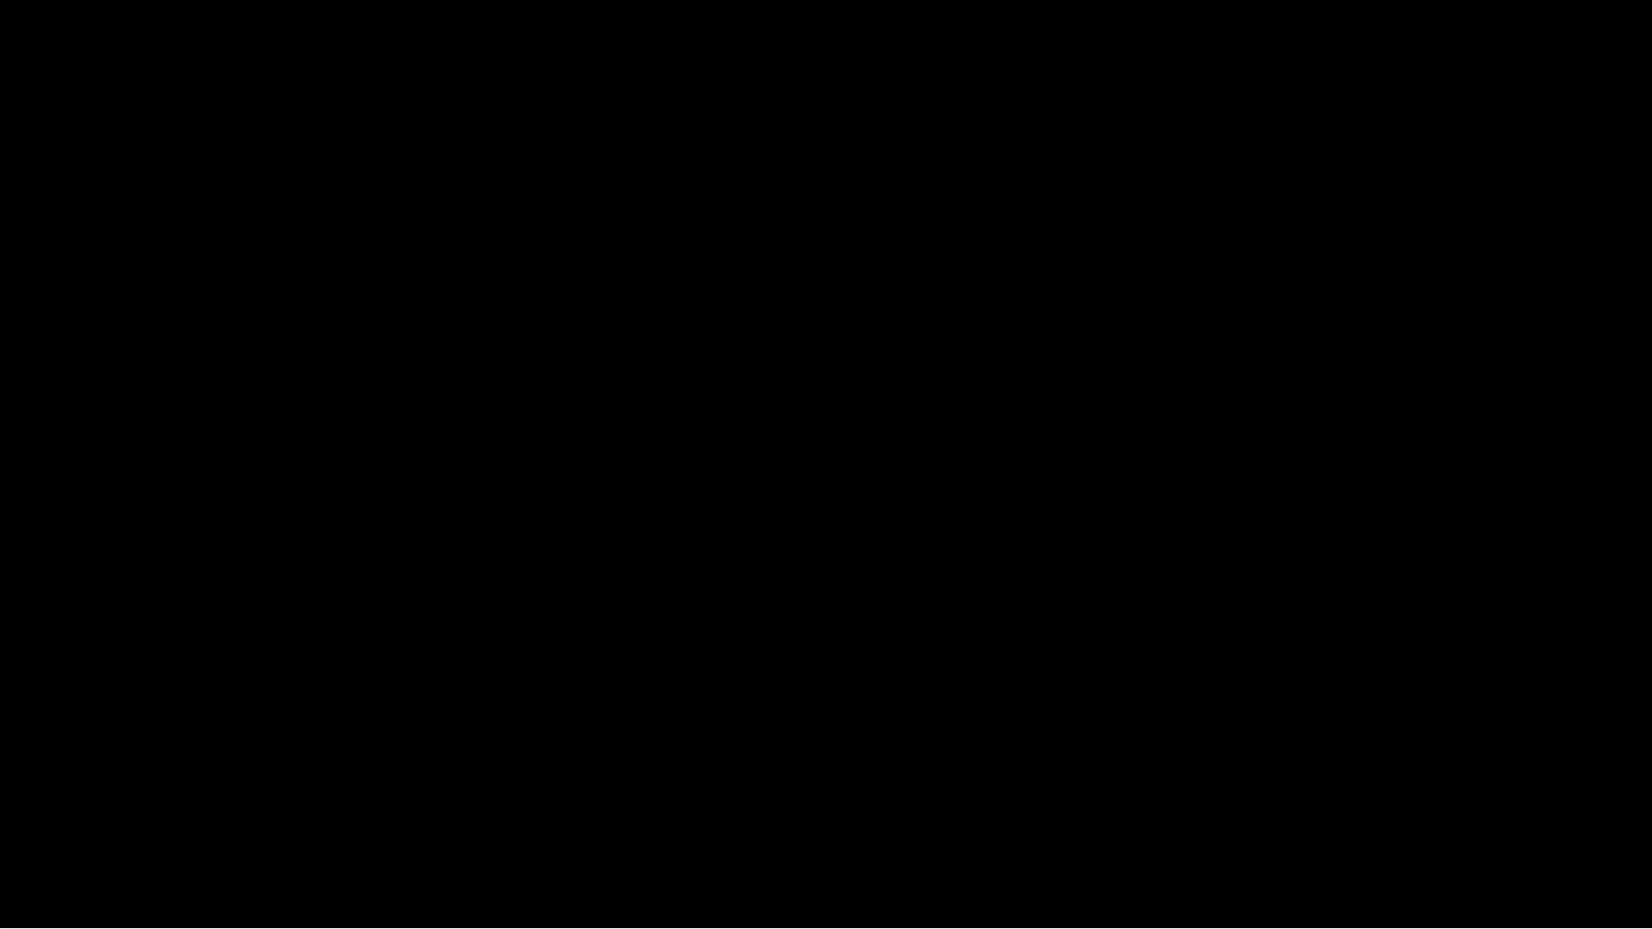
type("a")
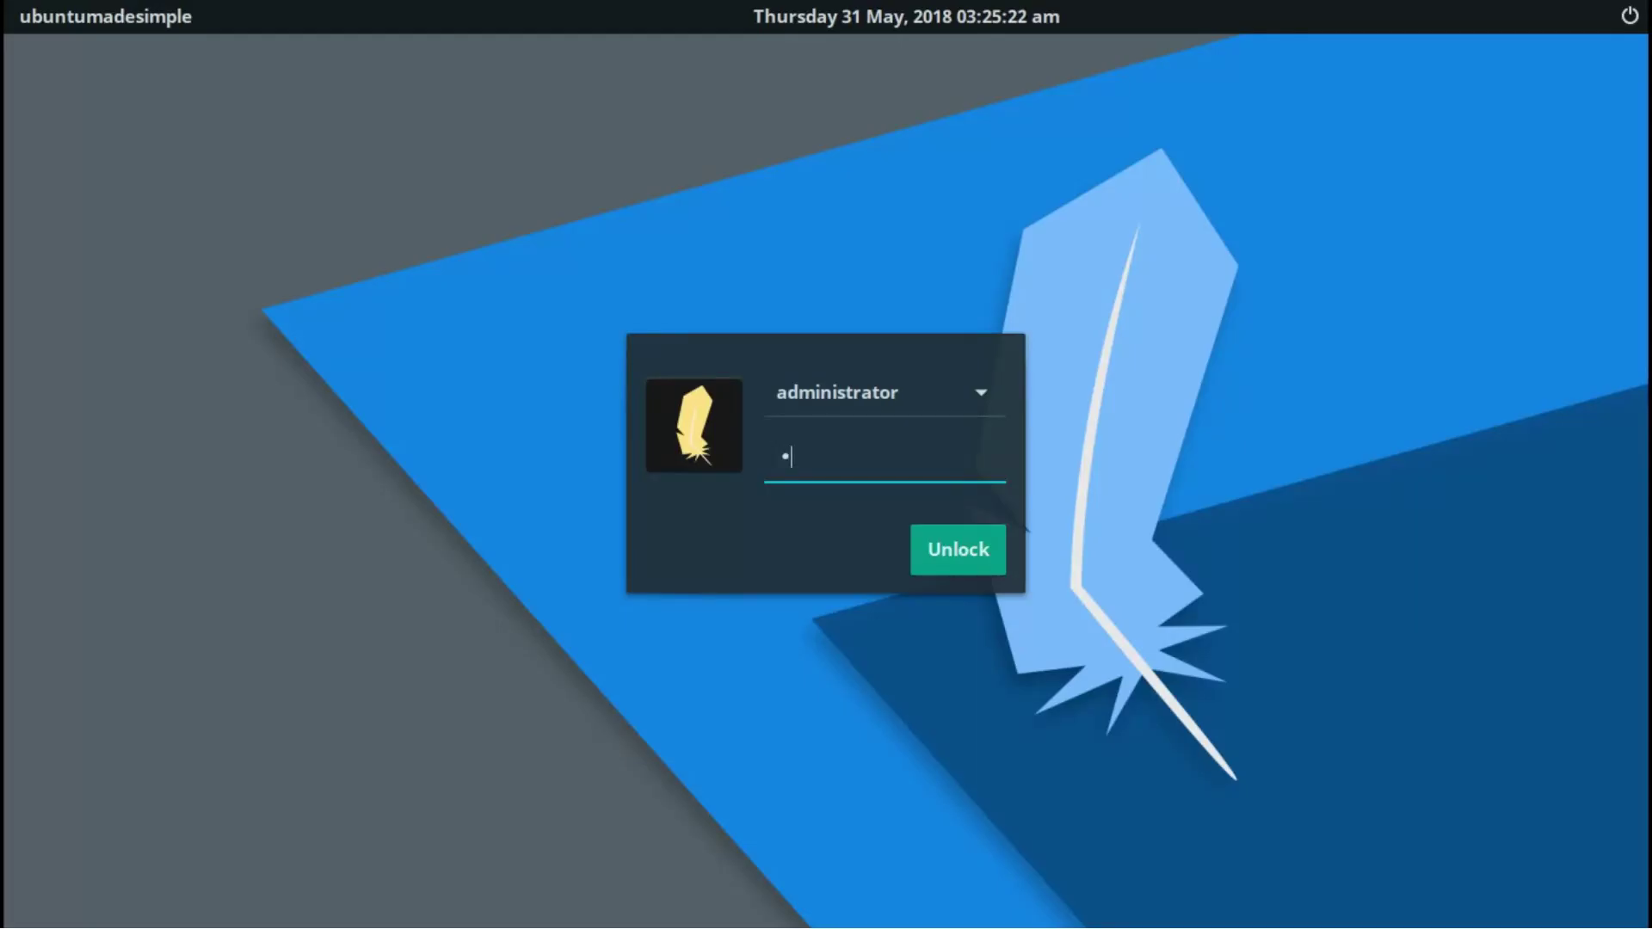
key("Return")
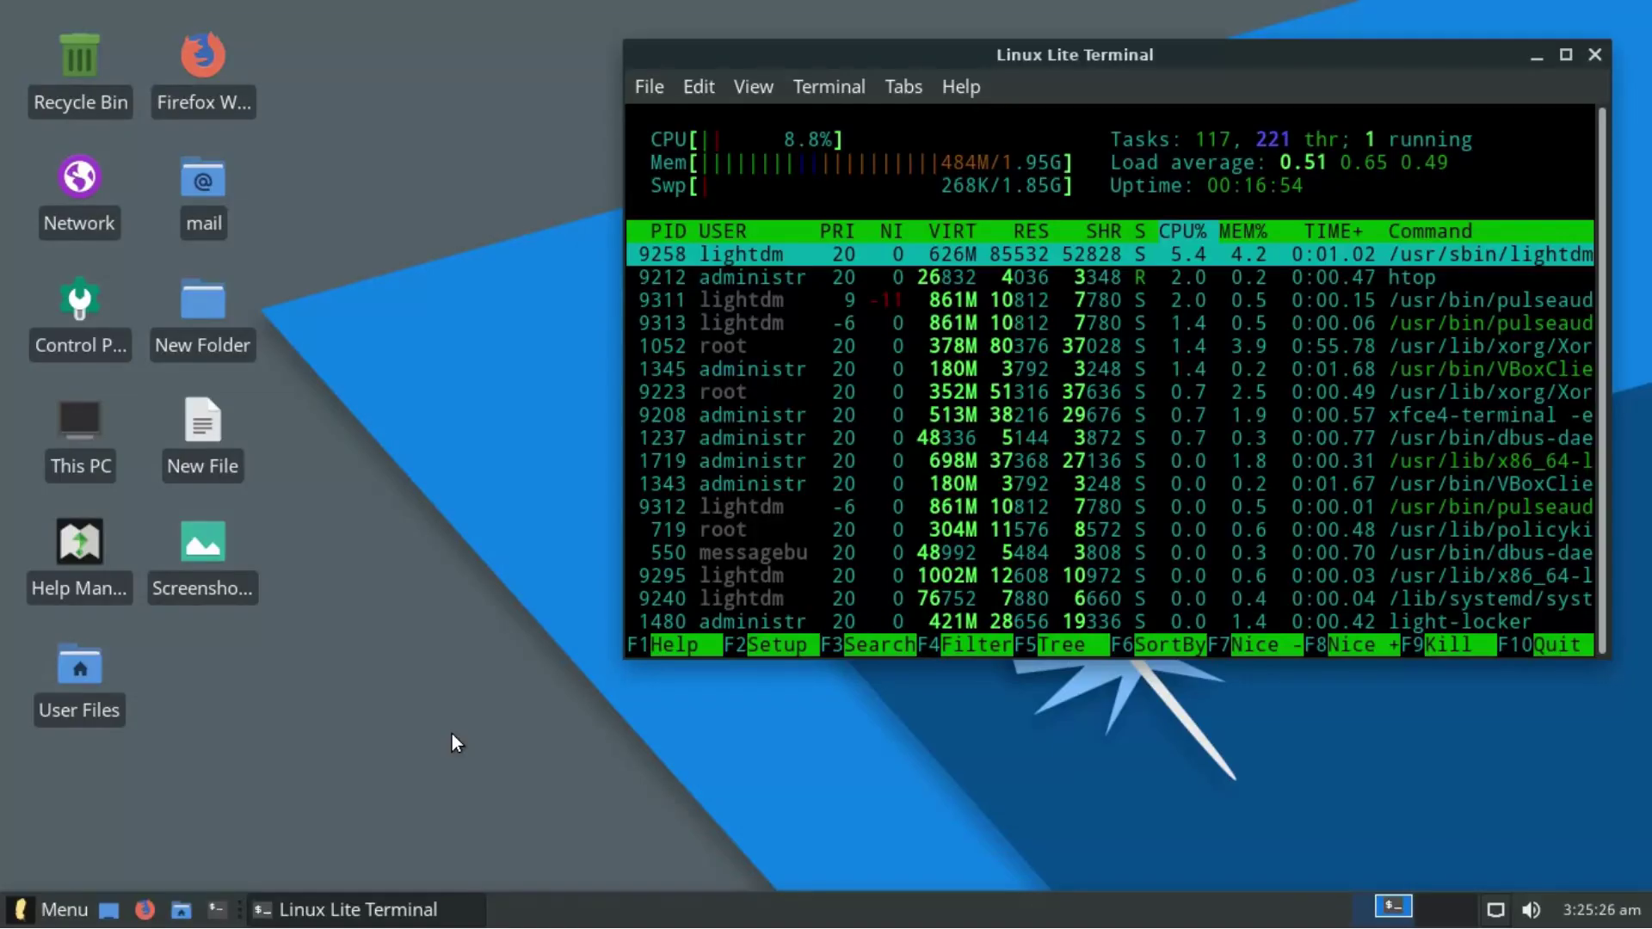